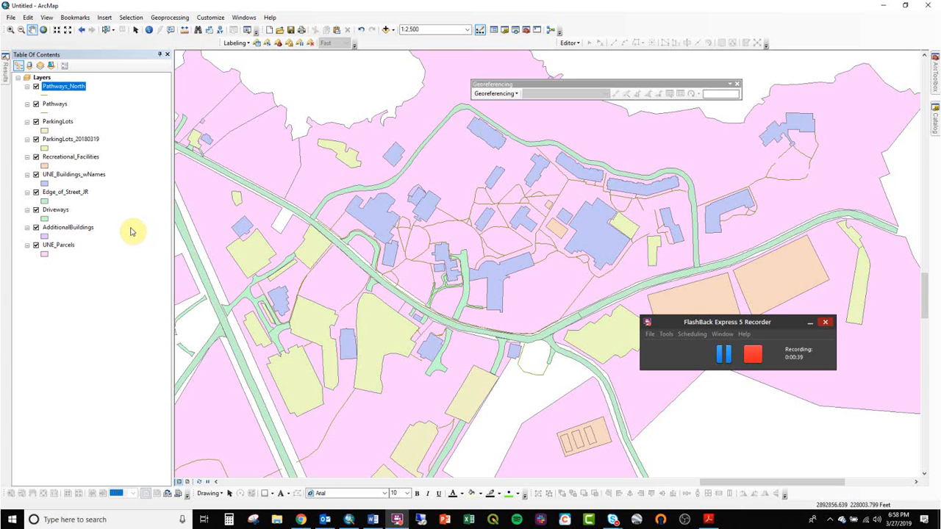
- Group the layers from ParkingLots through AdditionalBuildings into one group layer, name it Developed Area, and collapse it
{"action": "left_click", "coordinate": [92, 228]}
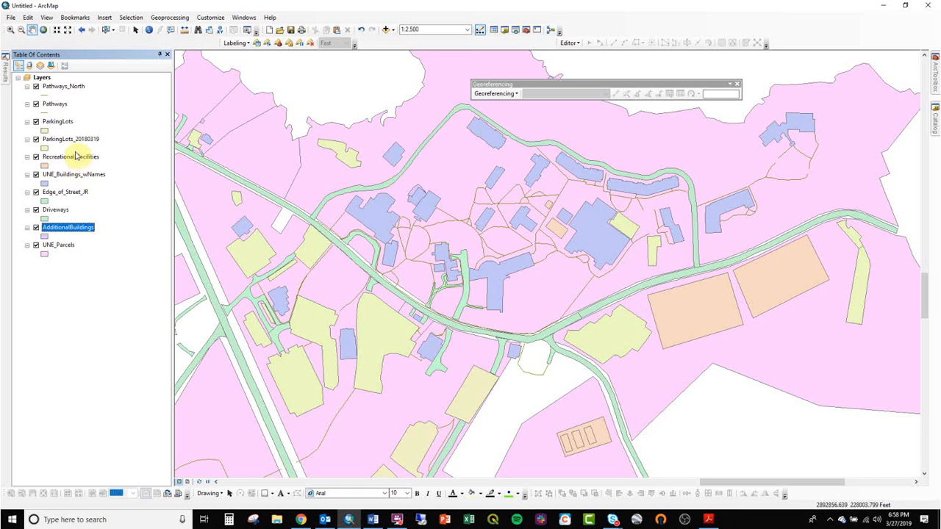
{"action": "left_click", "coordinate": [59, 121], "text": "shift"}
{"action": "right_click", "coordinate": [63, 122]}
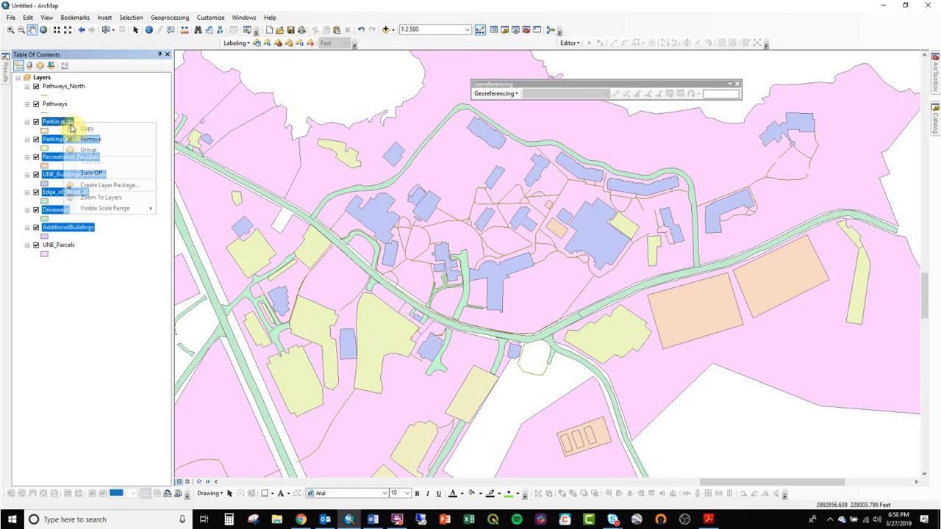
{"action": "left_click", "coordinate": [89, 150]}
{"action": "left_click", "coordinate": [62, 119]}
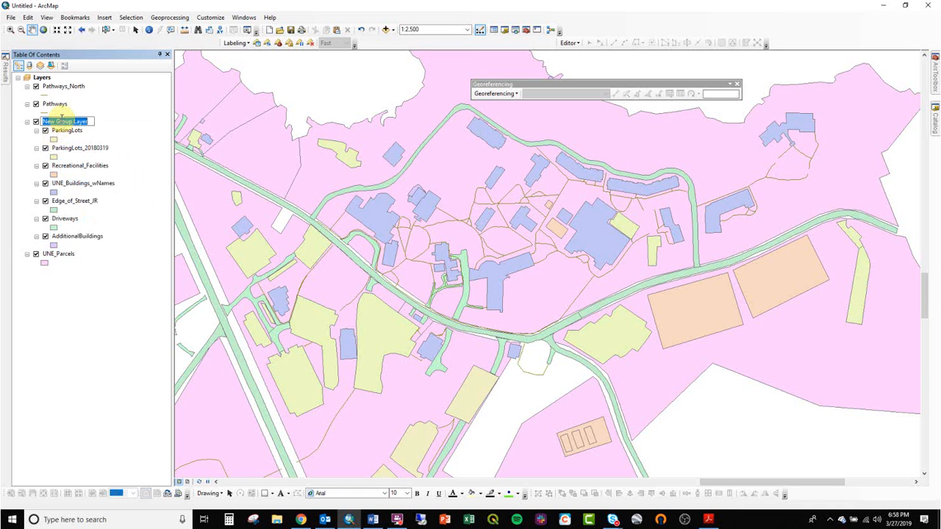
{"action": "type", "text": "m"}
{"action": "type", "text": "Developed Area"}
{"action": "key", "text": "Return"}
{"action": "left_click", "coordinate": [28, 121]}
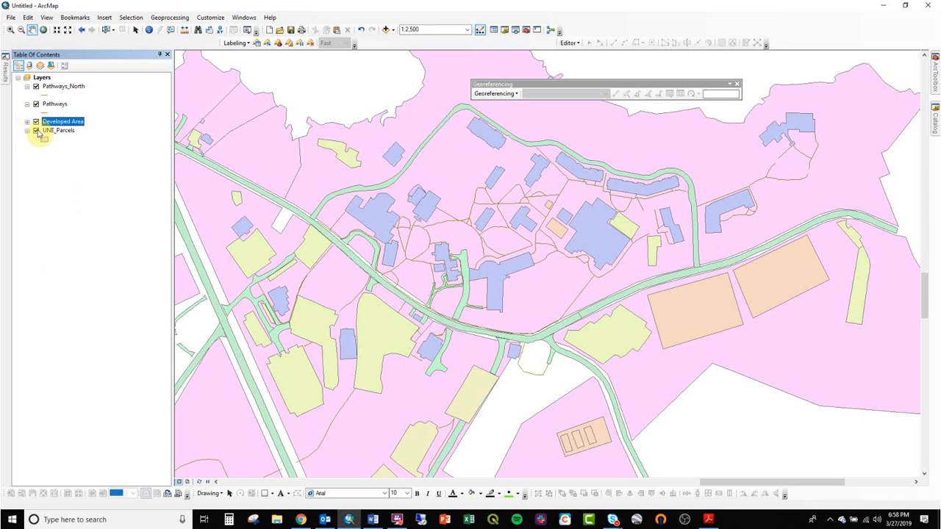
- Change the UNE_Parcels layer symbol to a light grey fill with a 0.40 black outline and collapse its legend
{"action": "left_click", "coordinate": [45, 139]}
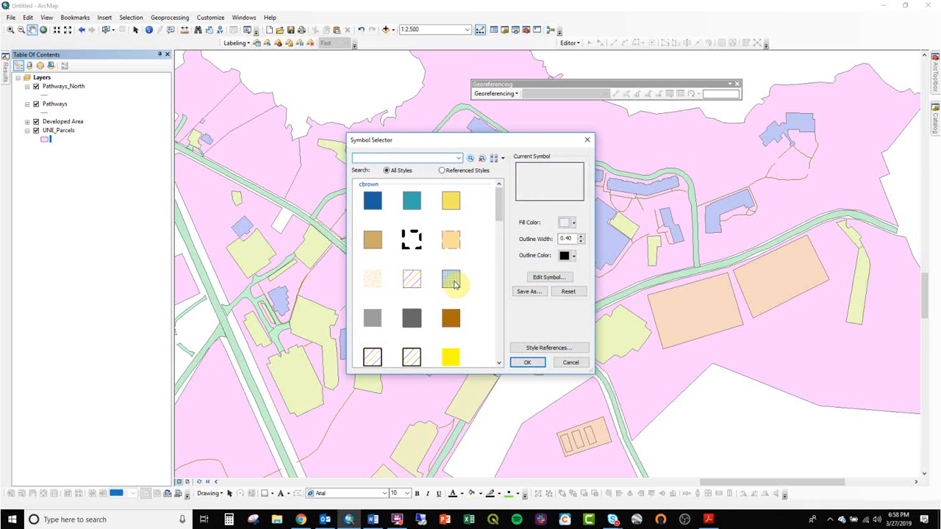
{"action": "double_click", "coordinate": [454, 283]}
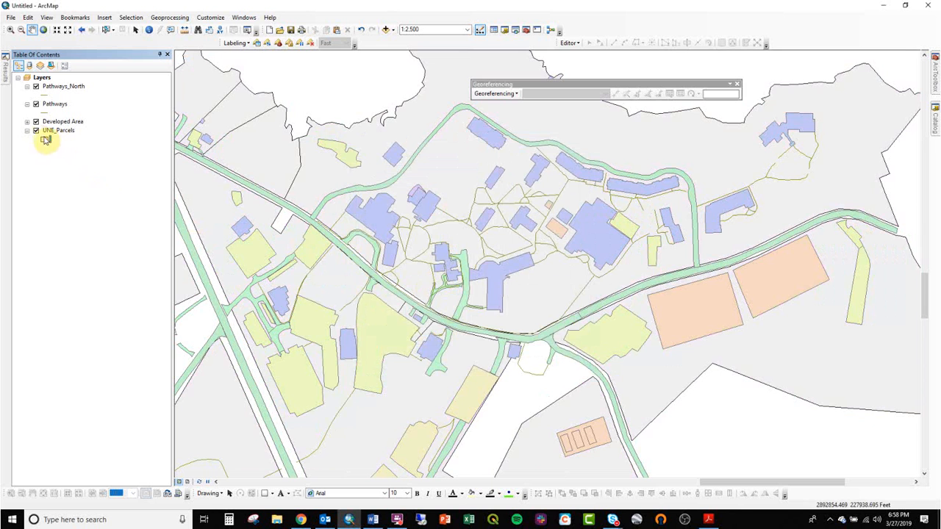
{"action": "left_click", "coordinate": [27, 130]}
{"action": "left_click", "coordinate": [46, 112]}
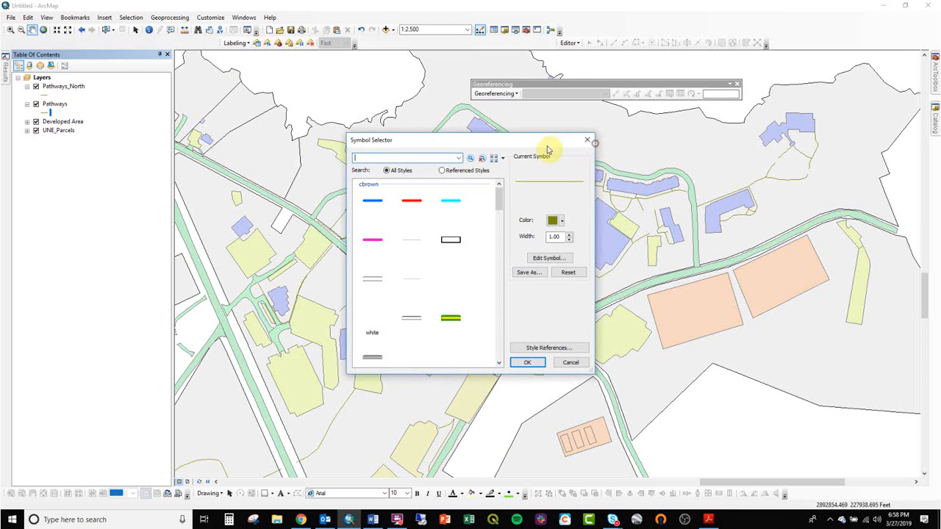
{"action": "left_click", "coordinate": [585, 141]}
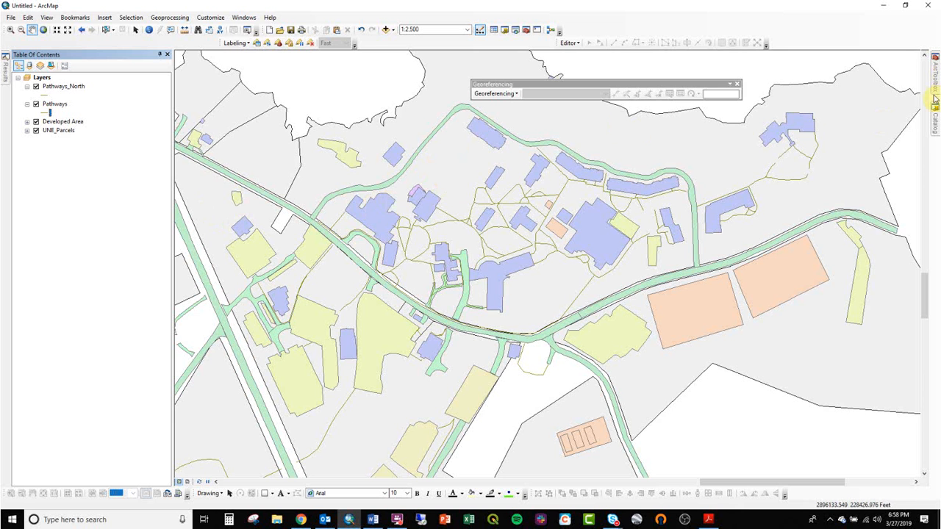
- Add the World_Imagery basemap to the map from the services.arcgisonline.com GIS server connection
{"action": "left_click", "coordinate": [935, 117]}
{"action": "scroll", "coordinate": [911, 293], "scroll_direction": "down", "scroll_amount": 15}
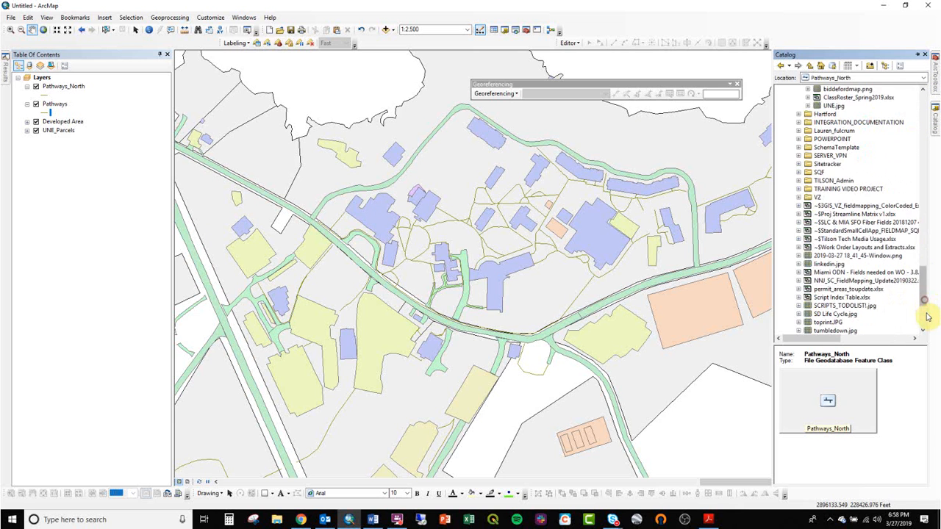
{"action": "left_click", "coordinate": [825, 305]}
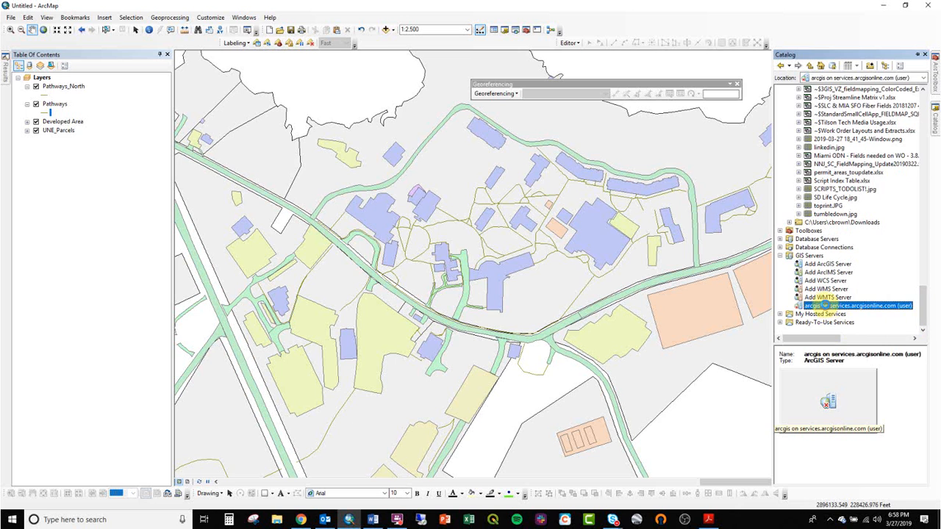
{"action": "left_click", "coordinate": [789, 305]}
{"action": "left_click_drag", "start_coordinate": [828, 280], "coordinate": [581, 314]}
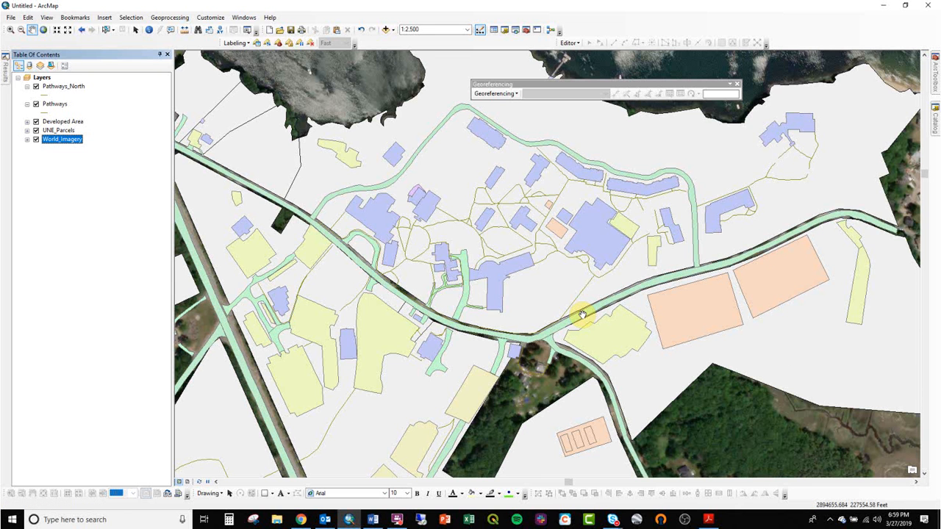
- Turn off the UNE_Parcels layer to reveal the World_Imagery layer beneath the campus features
{"action": "left_click", "coordinate": [36, 140]}
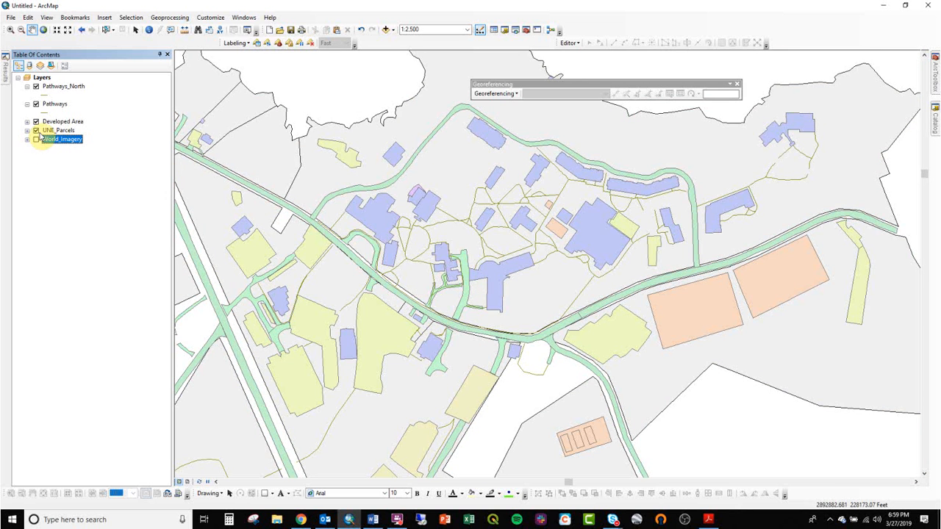
{"action": "left_click", "coordinate": [36, 130]}
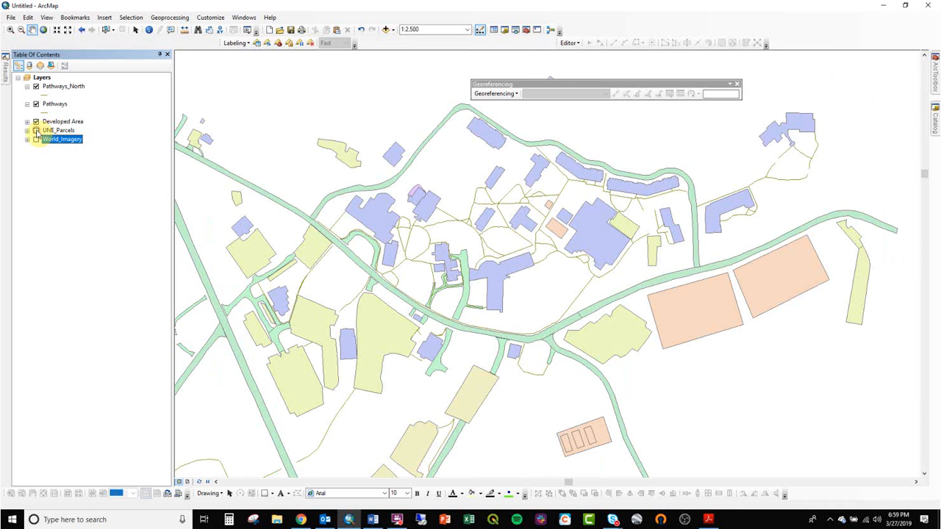
{"action": "left_click", "coordinate": [36, 139]}
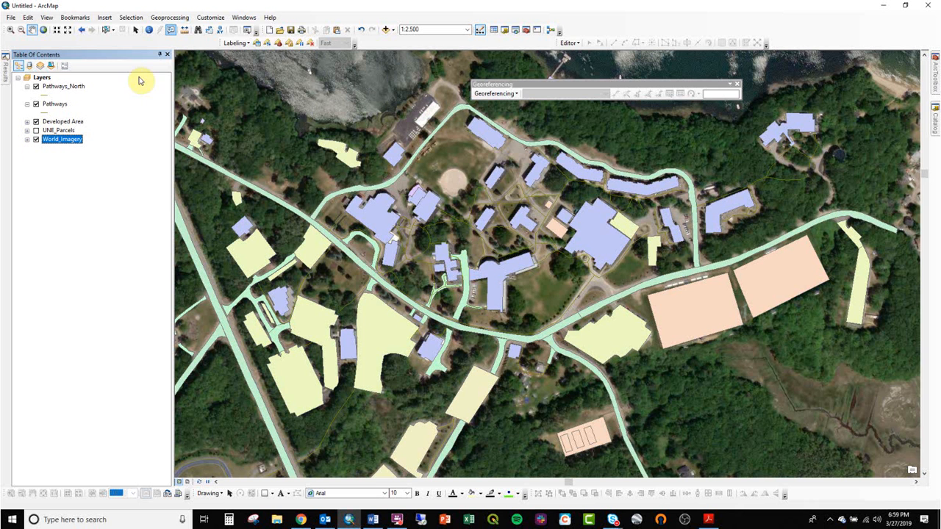
- Measure the width of the campus pathways at several places on the imagery
{"action": "left_click", "coordinate": [12, 31]}
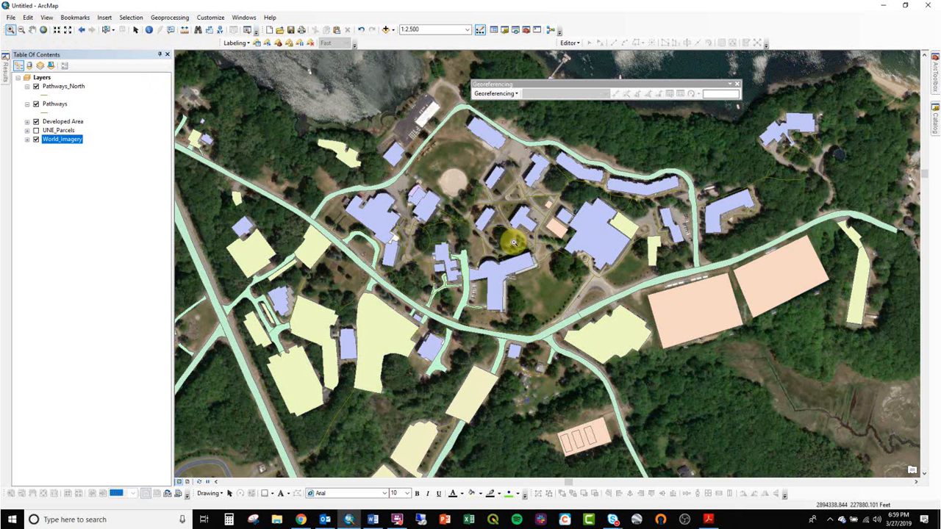
{"action": "left_click", "coordinate": [492, 241]}
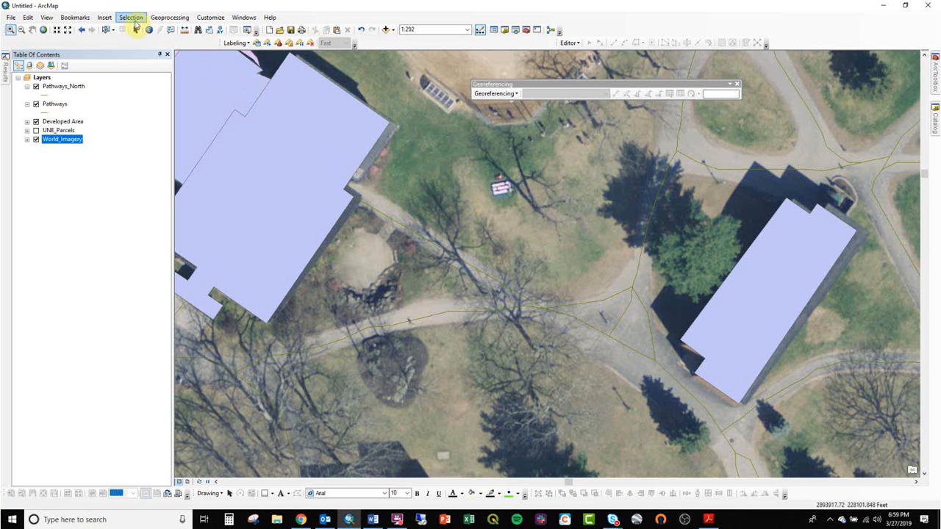
{"action": "left_click", "coordinate": [184, 29]}
{"action": "left_click", "coordinate": [442, 323]}
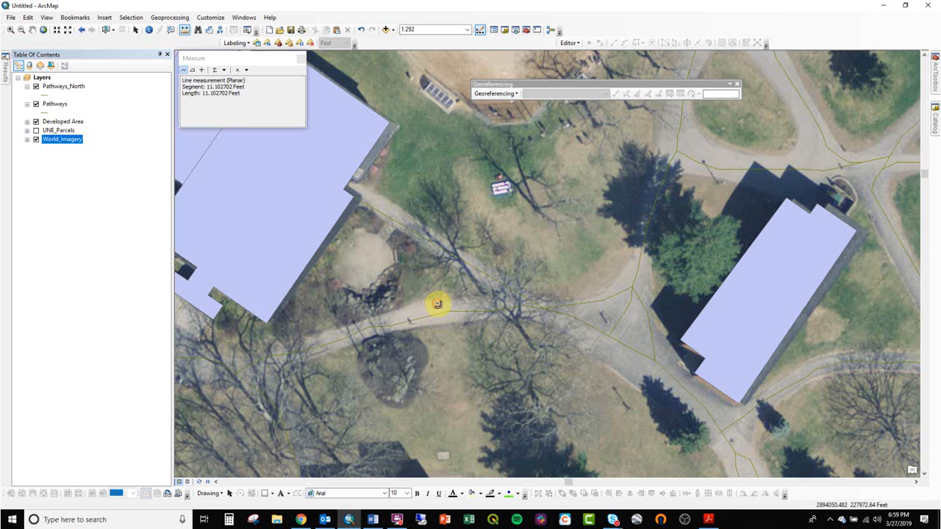
{"action": "left_click", "coordinate": [678, 418]}
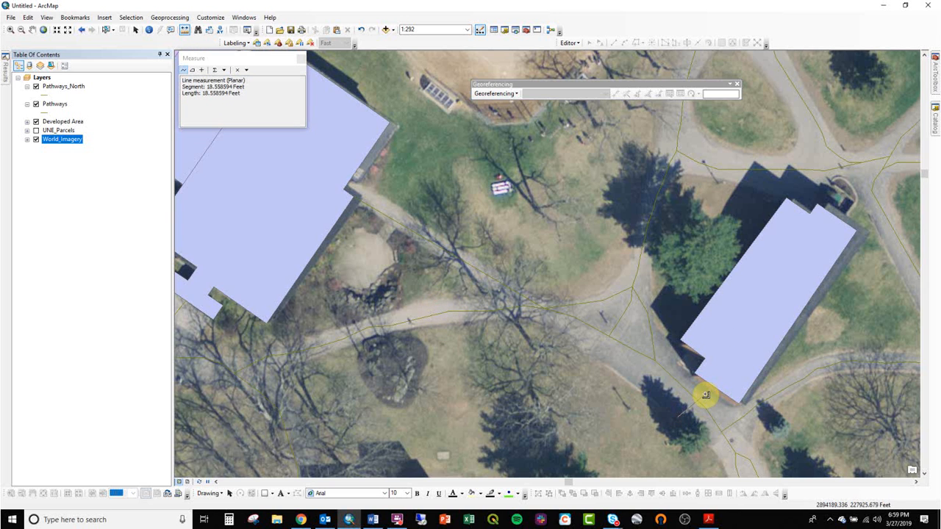
{"action": "double_click", "coordinate": [705, 393]}
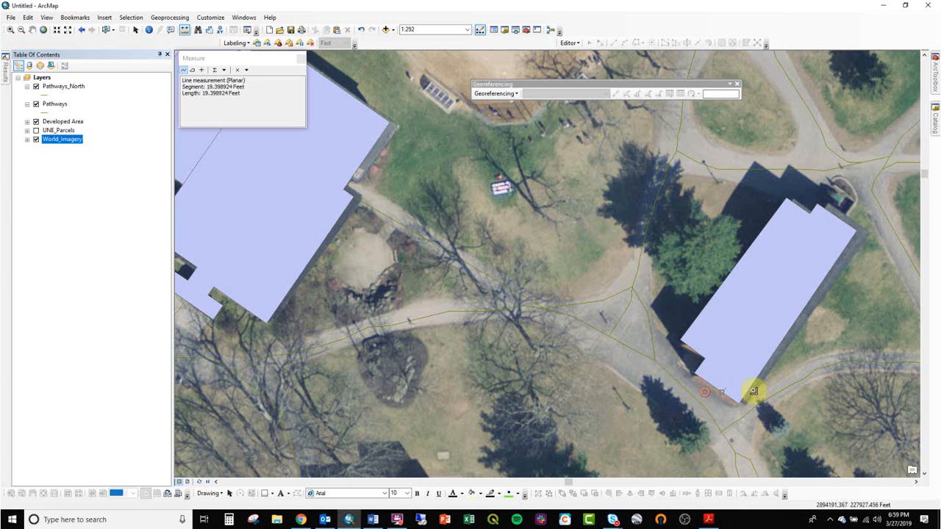
{"action": "left_click", "coordinate": [857, 369]}
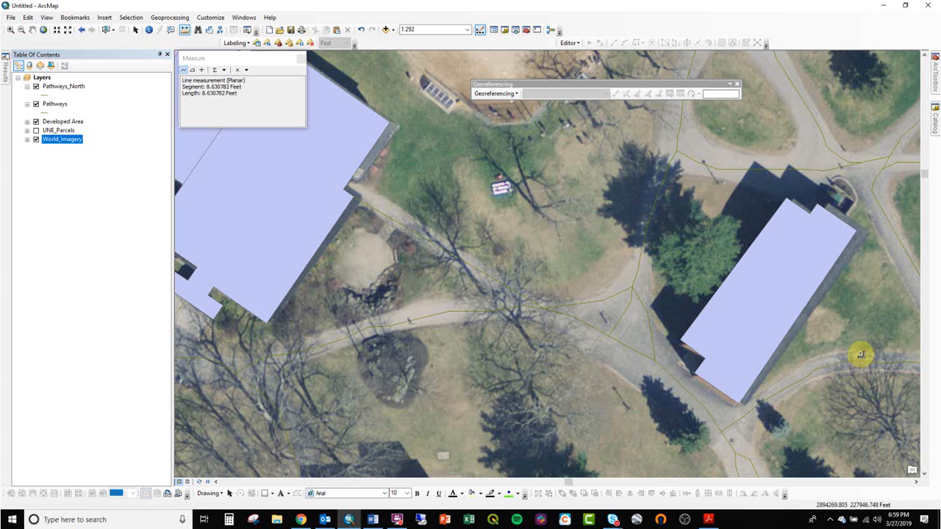
{"action": "left_click", "coordinate": [741, 153]}
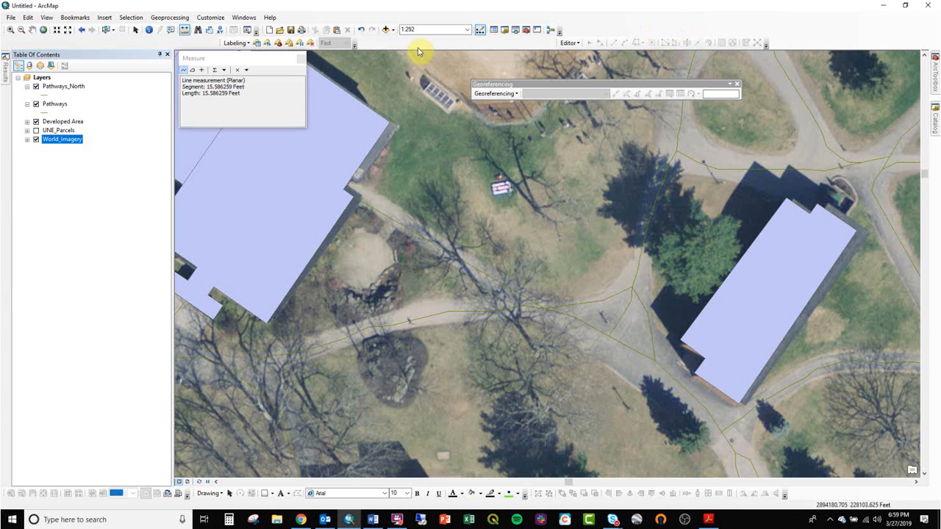
{"action": "left_click", "coordinate": [300, 59]}
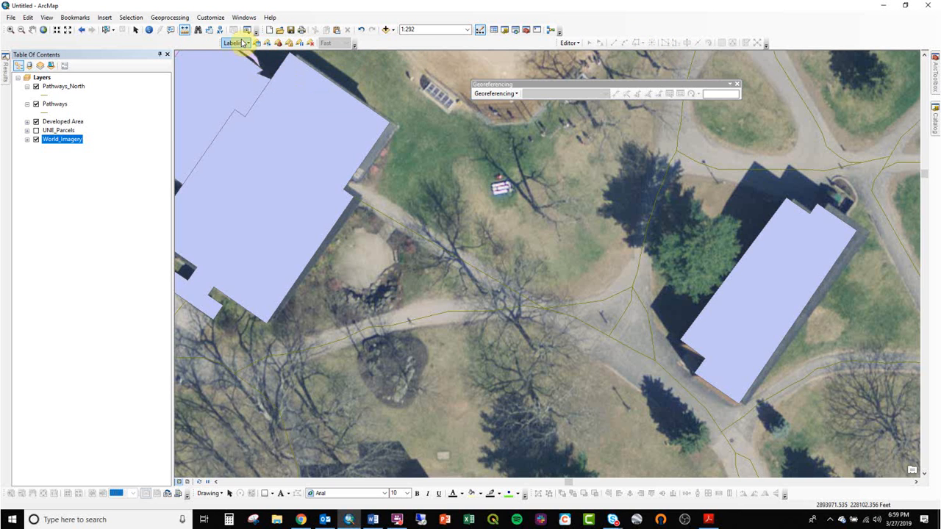
- Examine the tools in the Extract, Overlay, Proximity and Statistics toolsets of ArcToolbox's Analysis Tools
{"action": "left_click", "coordinate": [935, 74]}
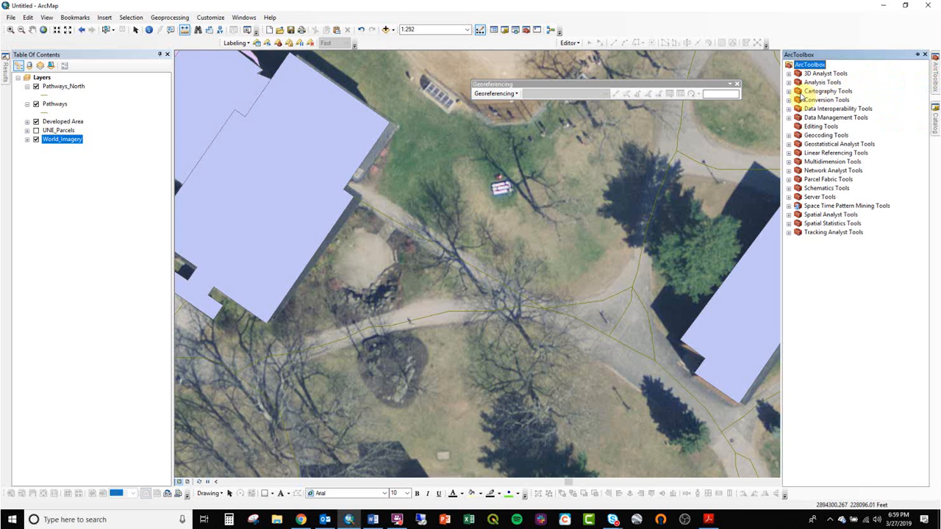
{"action": "left_click", "coordinate": [789, 83]}
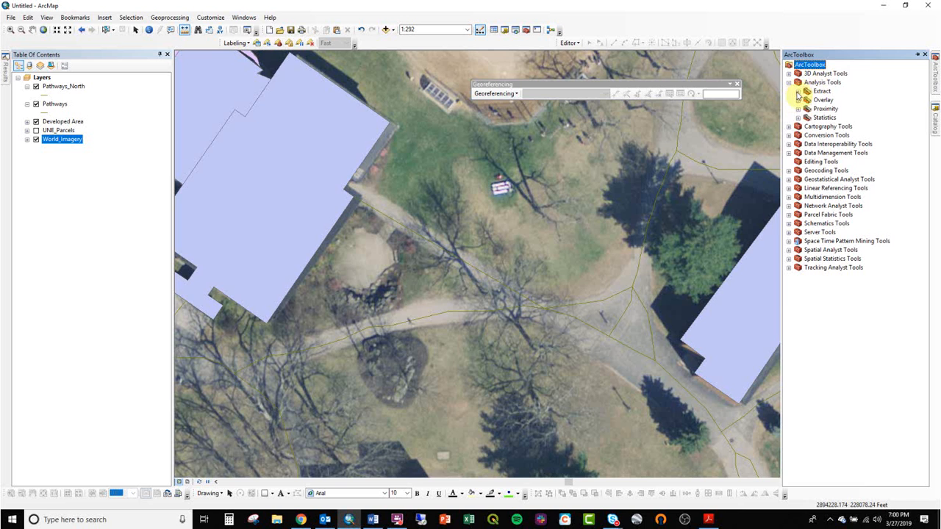
{"action": "left_click", "coordinate": [798, 93]}
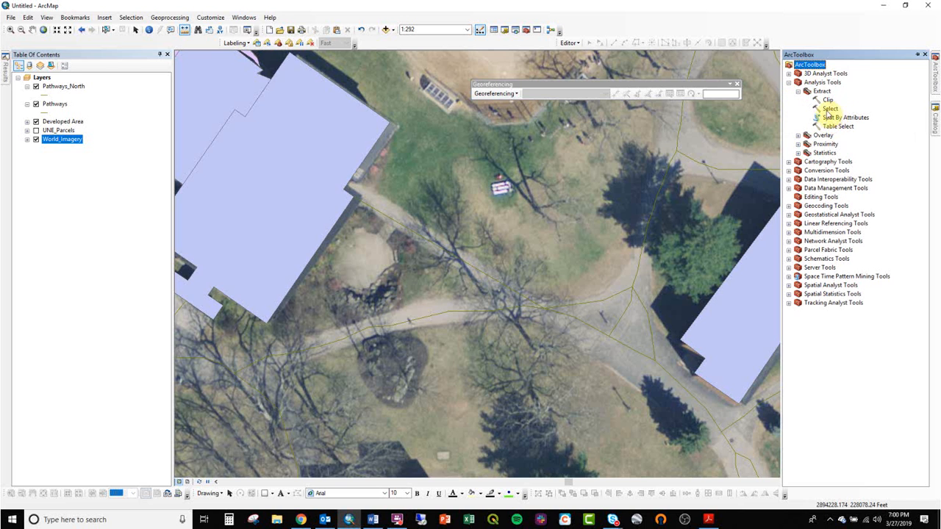
{"action": "left_click", "coordinate": [799, 136]}
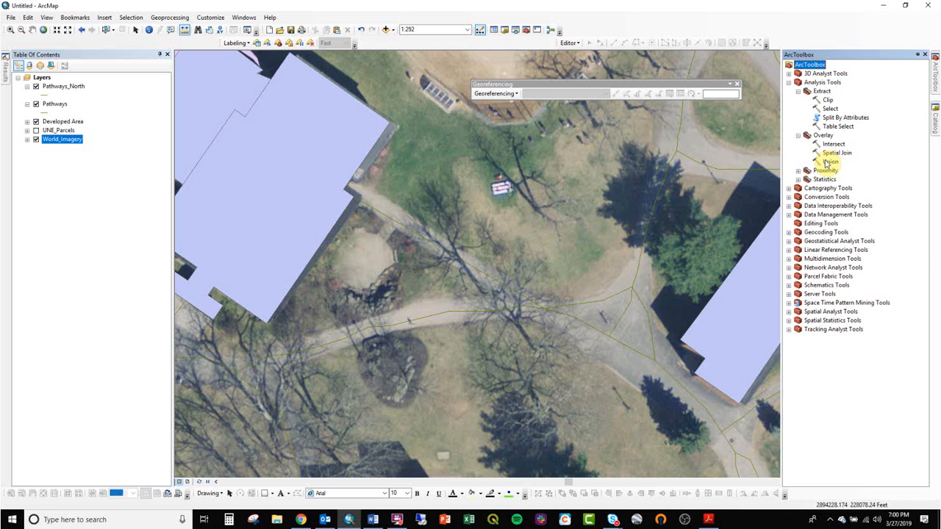
{"action": "left_click", "coordinate": [798, 171]}
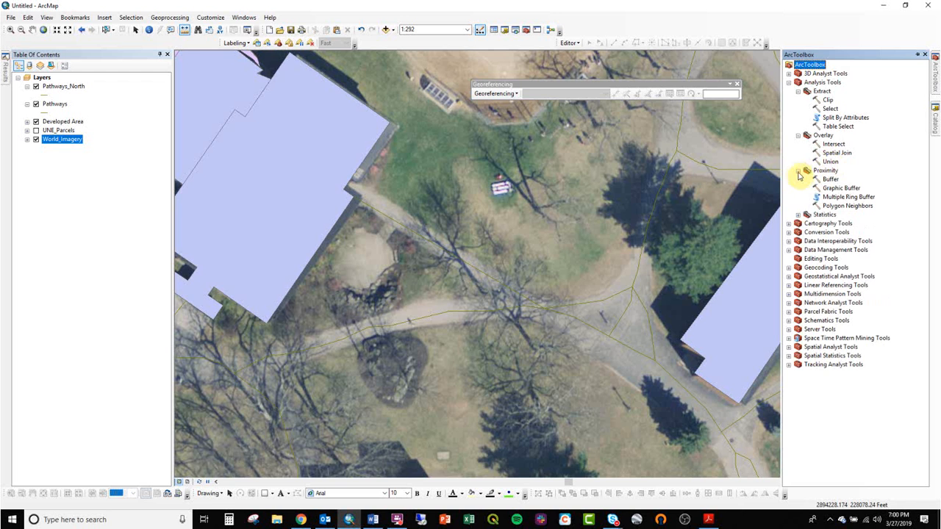
{"action": "left_click", "coordinate": [829, 179]}
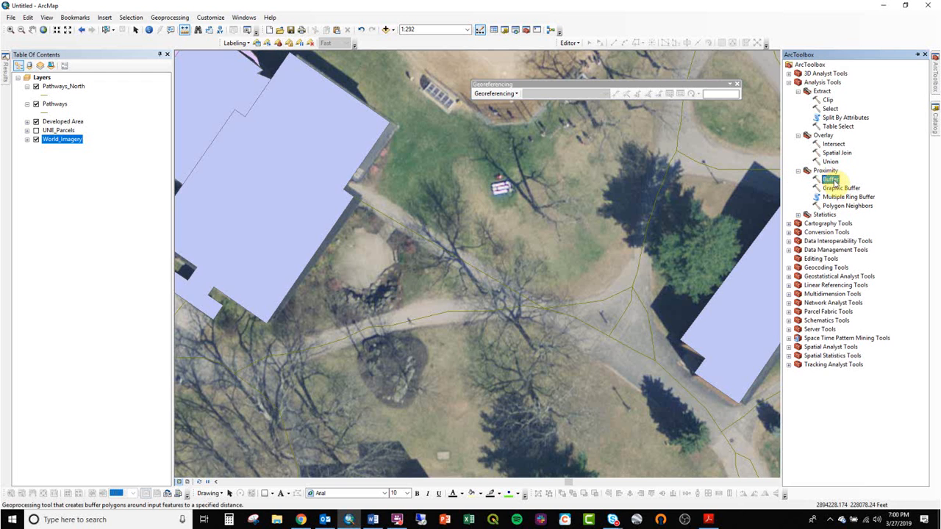
{"action": "left_click", "coordinate": [798, 214]}
{"action": "left_click", "coordinate": [799, 214]}
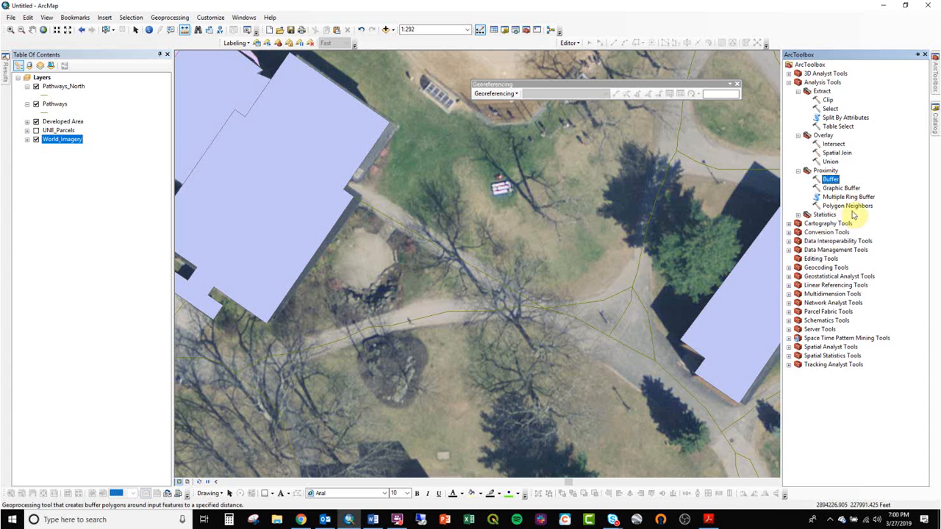
- Open the Buffer tool and set the Pathways layer as its input features
{"action": "double_click", "coordinate": [830, 179]}
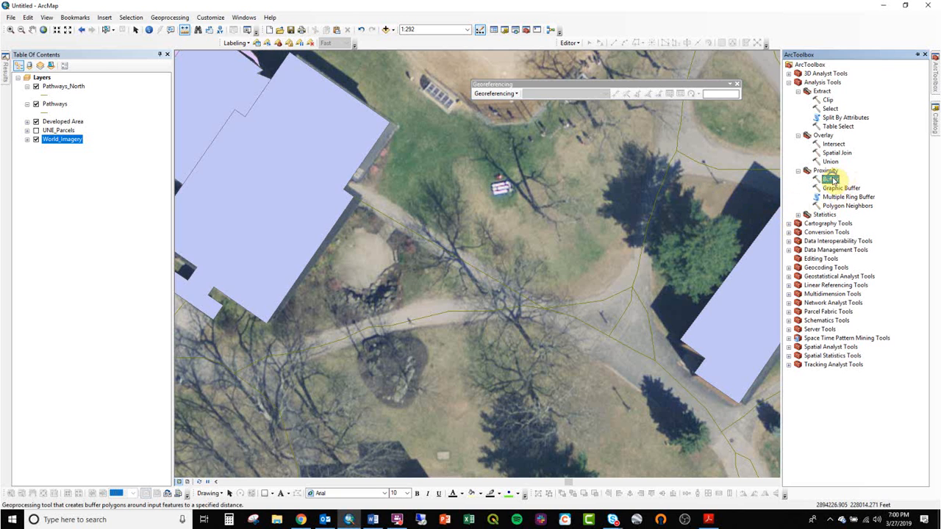
{"action": "right_click", "coordinate": [845, 180]}
{"action": "left_click", "coordinate": [854, 184]}
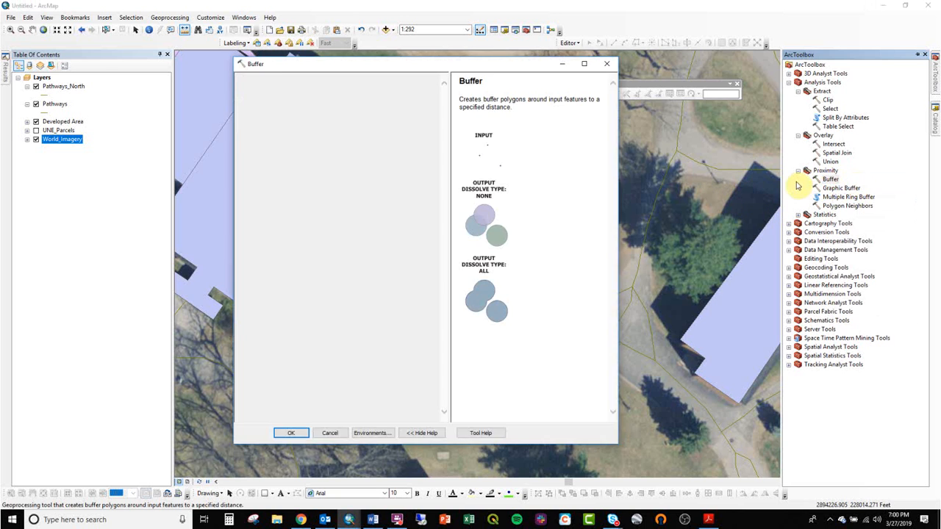
{"action": "left_click", "coordinate": [55, 104]}
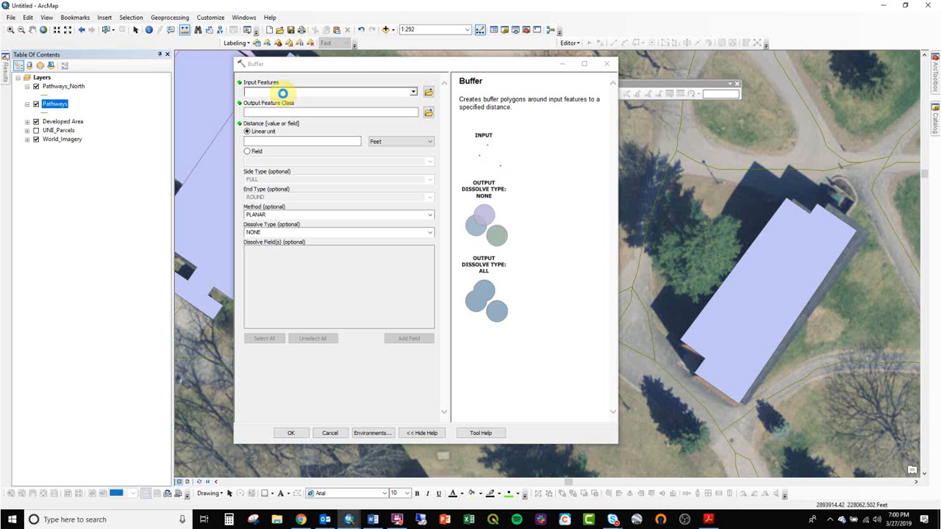
{"action": "left_click_drag", "start_coordinate": [282, 93], "coordinate": [282, 94]}
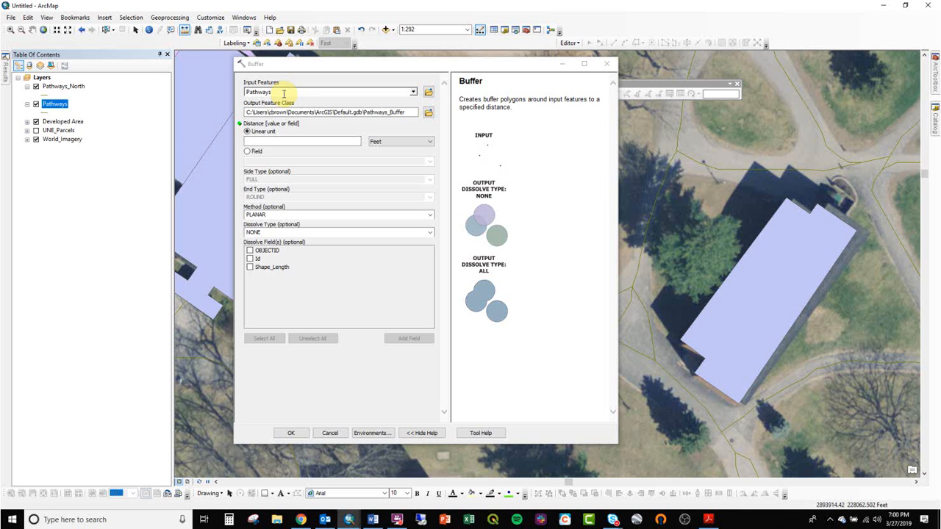
- Set the output location to a new PctDeveloped folder created inside GIS_162_Spring2019 > ClassDemos
{"action": "left_click", "coordinate": [429, 112]}
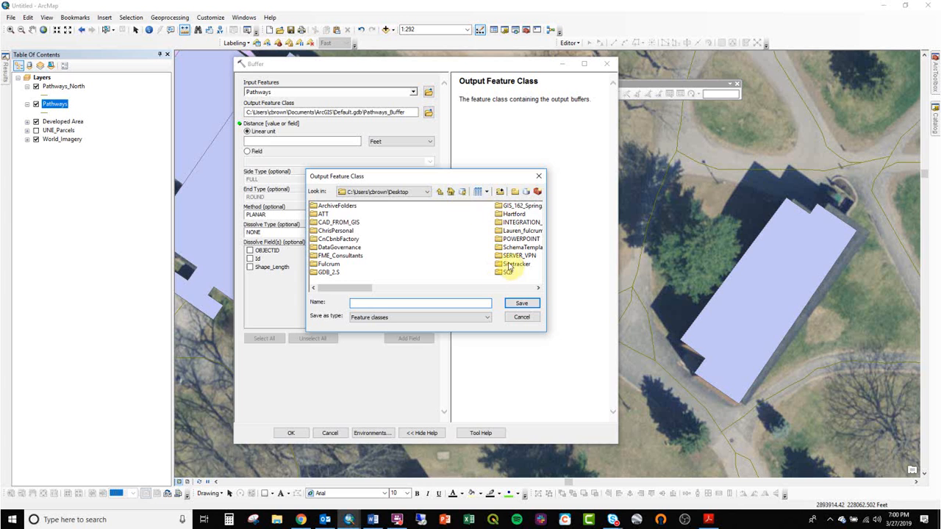
{"action": "double_click", "coordinate": [520, 207]}
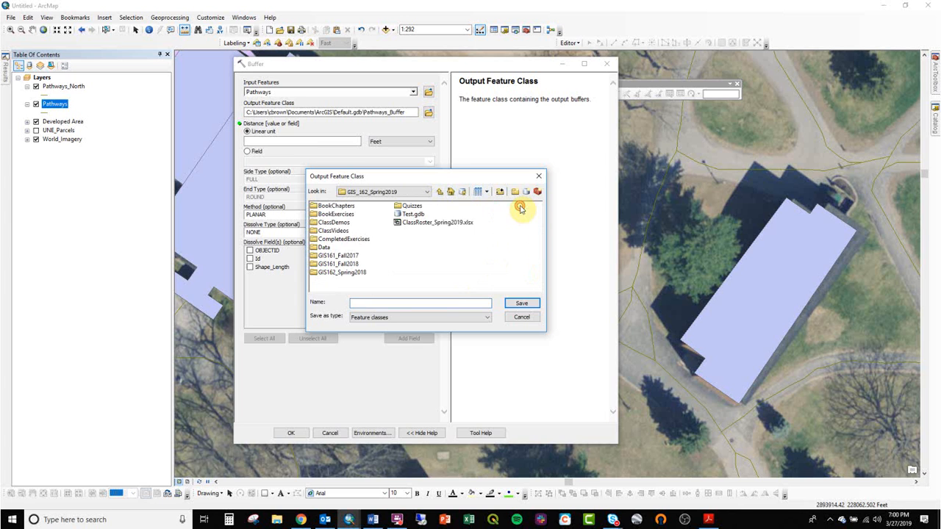
{"action": "double_click", "coordinate": [345, 227]}
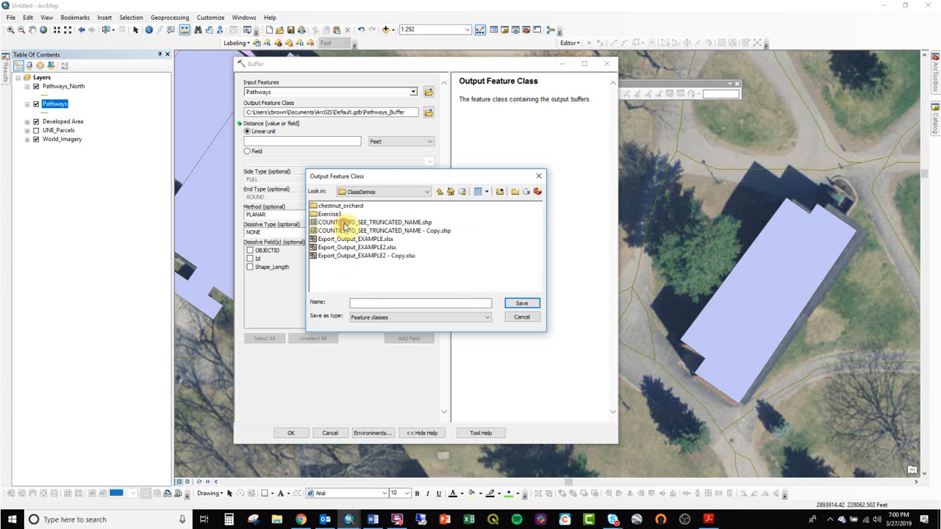
{"action": "left_click", "coordinate": [514, 191]}
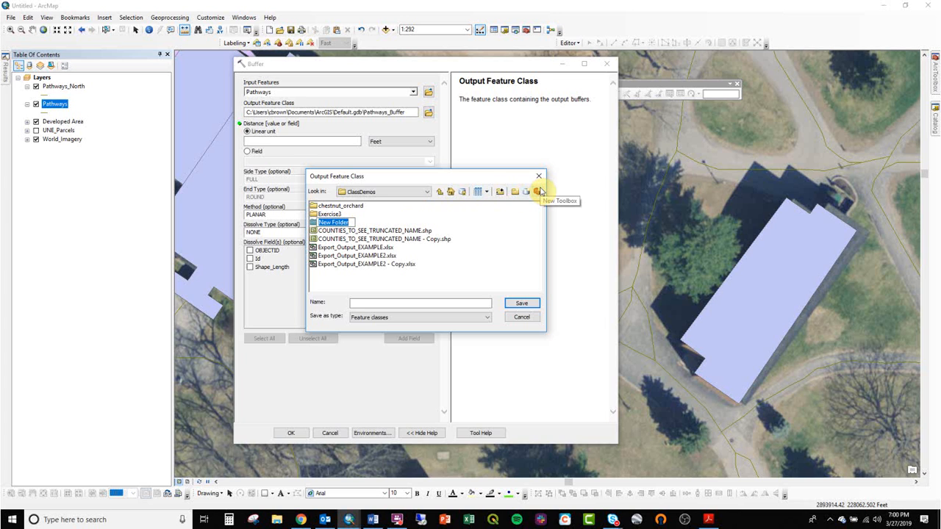
{"action": "type", "text": "PctDeveloped"}
{"action": "key", "text": "Return"}
{"action": "double_click", "coordinate": [330, 223]}
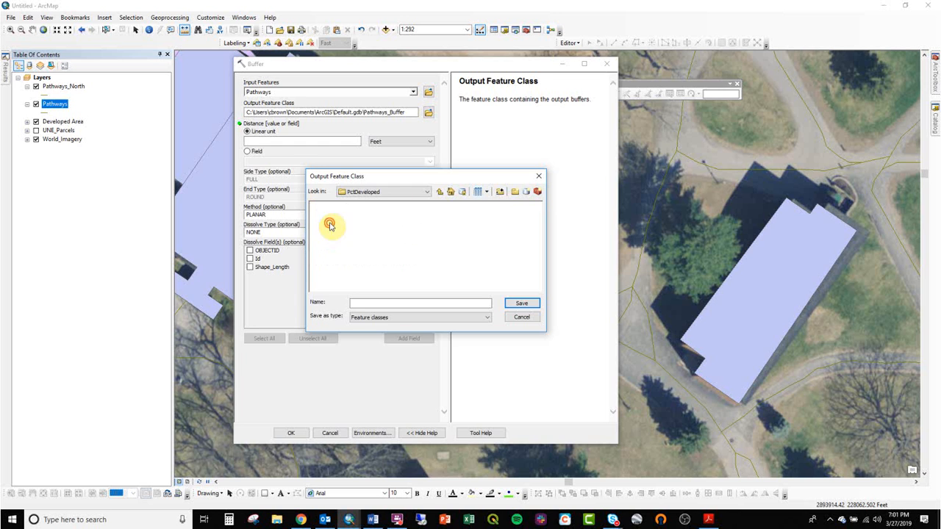
- Create a file geodatabase named DevelopedPct.gdb in the PctDeveloped folder and open it as the output location
{"action": "left_click", "coordinate": [523, 191]}
{"action": "left_click_drag", "start_coordinate": [373, 205], "coordinate": [219, 233]}
{"action": "key", "text": "BackSpace"}
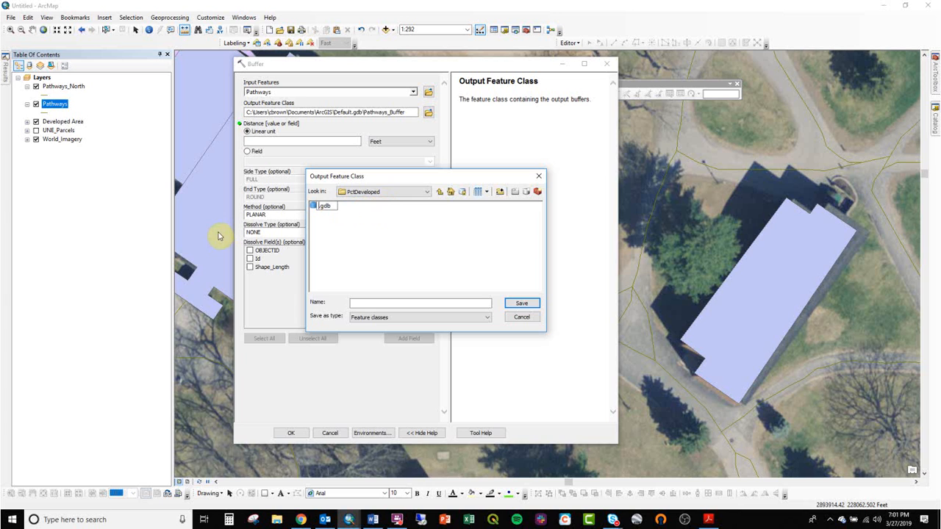
{"action": "type", "text": "dPct"}
{"action": "key", "text": "Return"}
{"action": "double_click", "coordinate": [351, 207]}
- Name the output feature class Pathway_12ftBuffer, save it, and check the end of its output path
{"action": "left_click", "coordinate": [388, 300]}
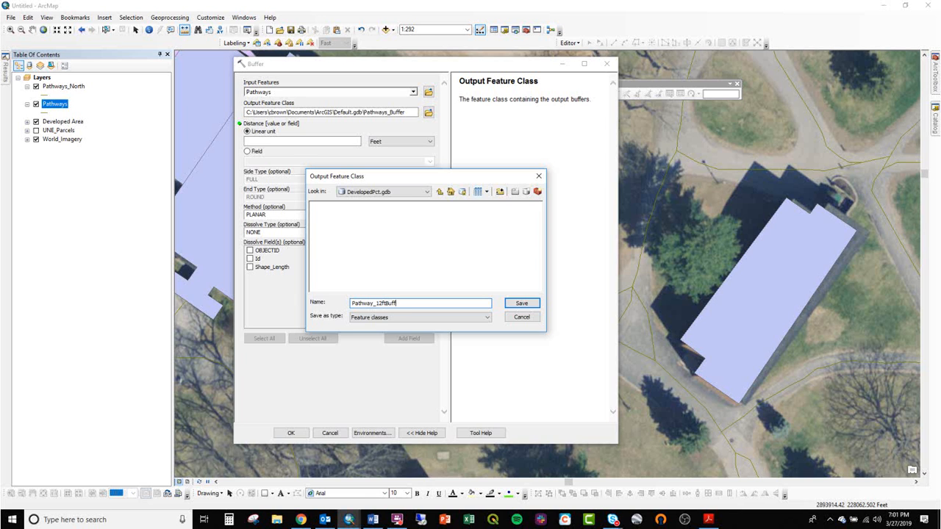
{"action": "key", "text": "Return"}
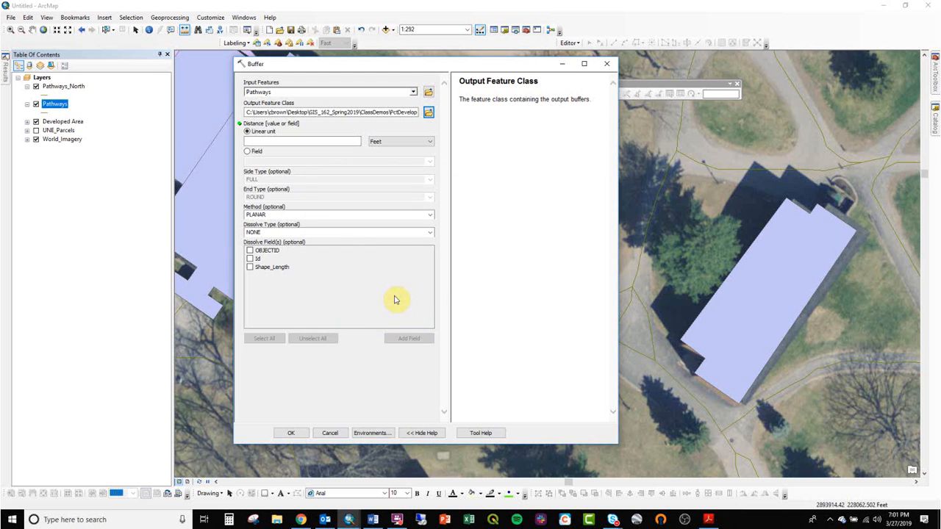
{"action": "left_click_drag", "start_coordinate": [378, 113], "coordinate": [438, 114]}
{"action": "left_click", "coordinate": [393, 111]}
- Set the linear buffer distance to 12 feet
{"action": "left_click", "coordinate": [350, 139]}
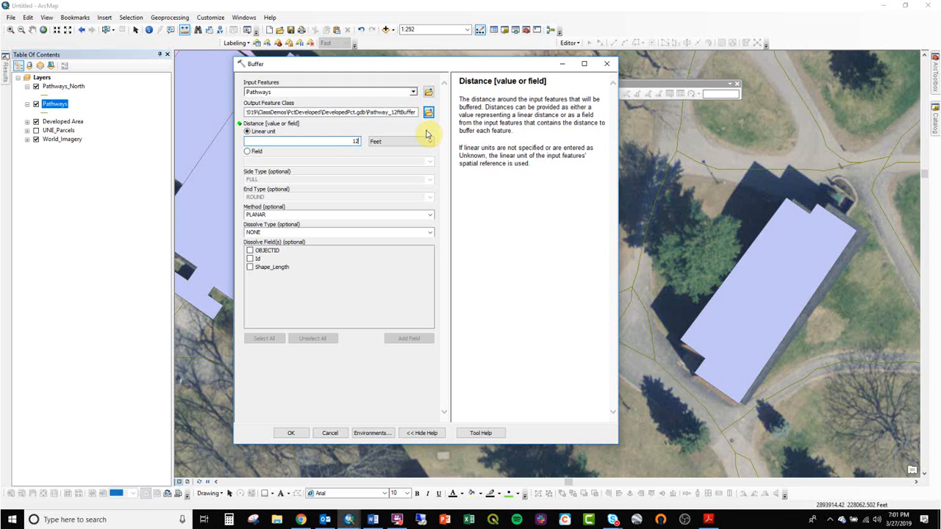
{"action": "left_click_drag", "start_coordinate": [476, 114], "coordinate": [543, 147]}
{"action": "left_click", "coordinate": [544, 148]}
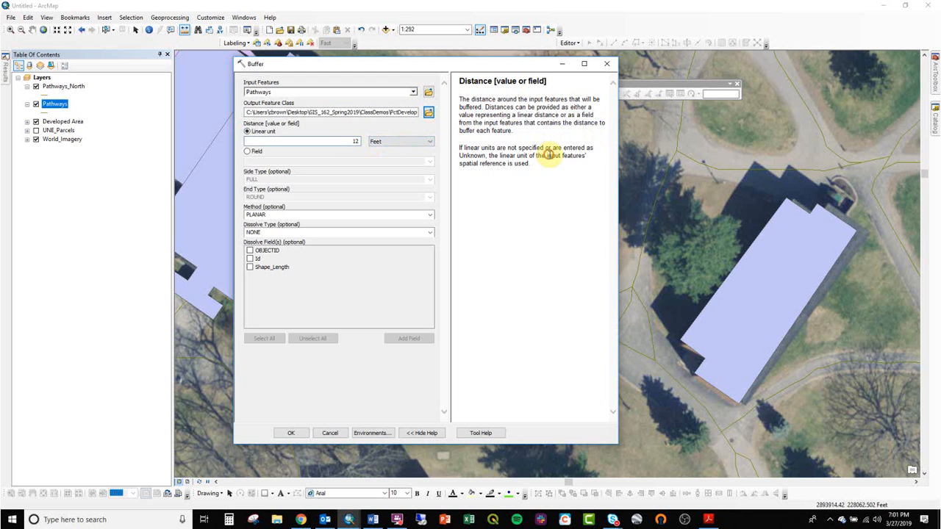
{"action": "left_click", "coordinate": [431, 436]}
{"action": "left_click", "coordinate": [432, 437]}
{"action": "left_click", "coordinate": [432, 437]}
{"action": "left_click", "coordinate": [430, 437]}
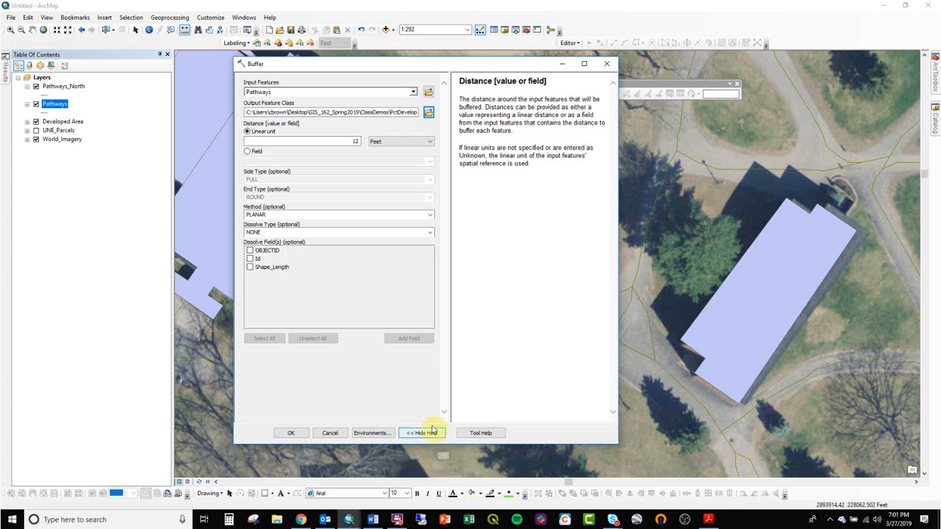
- Review the input, output and distance settings, set the dissolve type to ALL, and run the Buffer tool
{"action": "left_click", "coordinate": [318, 92]}
{"action": "left_click", "coordinate": [326, 114]}
{"action": "left_click", "coordinate": [329, 139]}
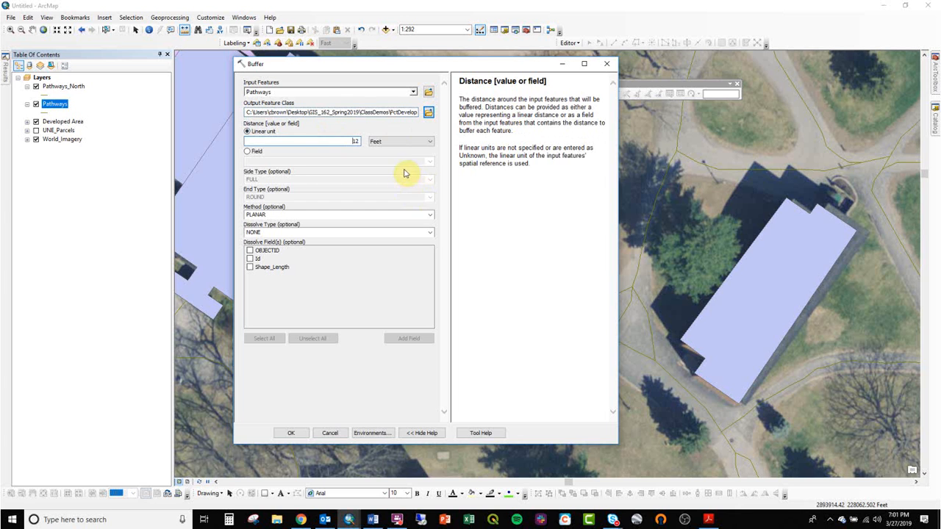
{"action": "left_click", "coordinate": [430, 233]}
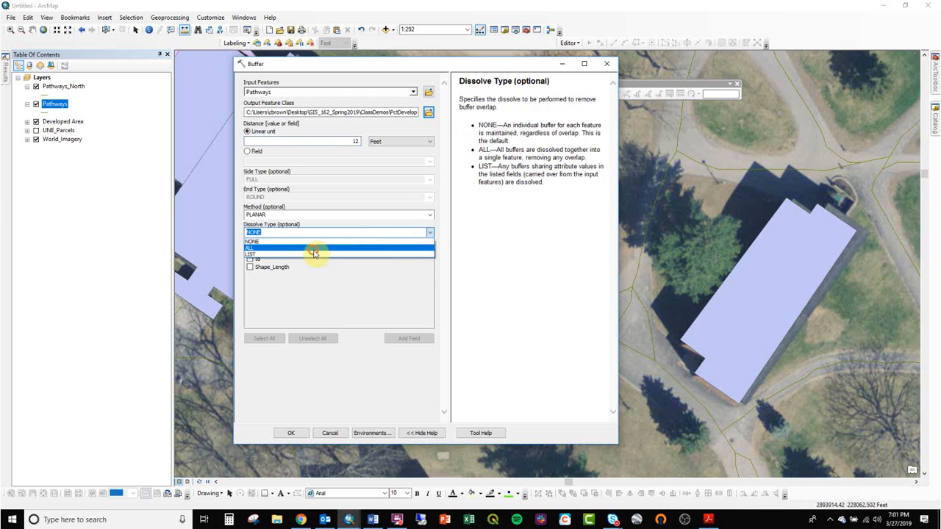
{"action": "left_click", "coordinate": [314, 251]}
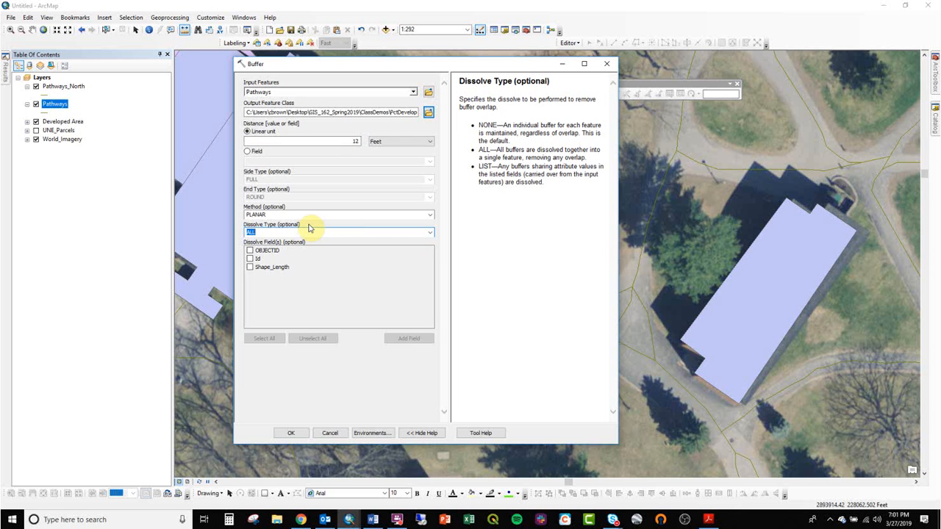
{"action": "left_click", "coordinate": [302, 435]}
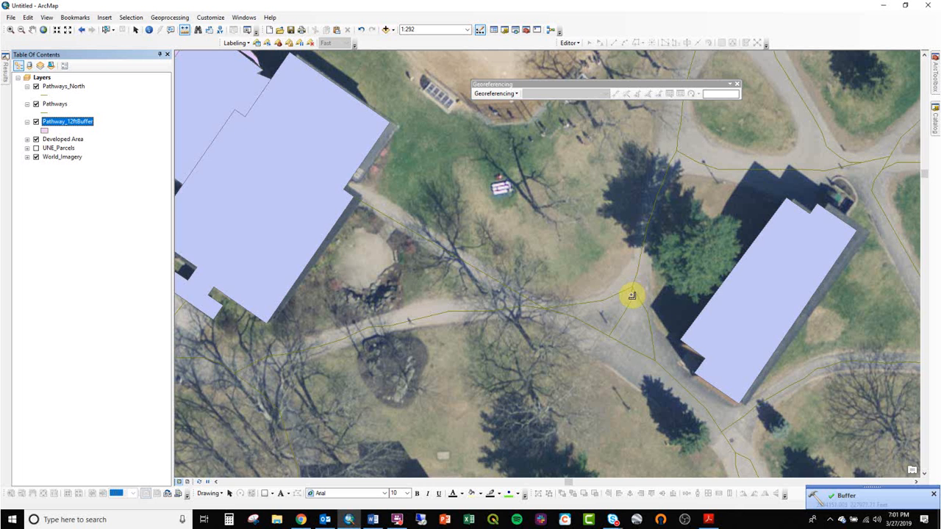
- Zoom to the Pathway_12ftBuffer layer and examine the buffered pathways around the pond and ball field
{"action": "right_click", "coordinate": [69, 123]}
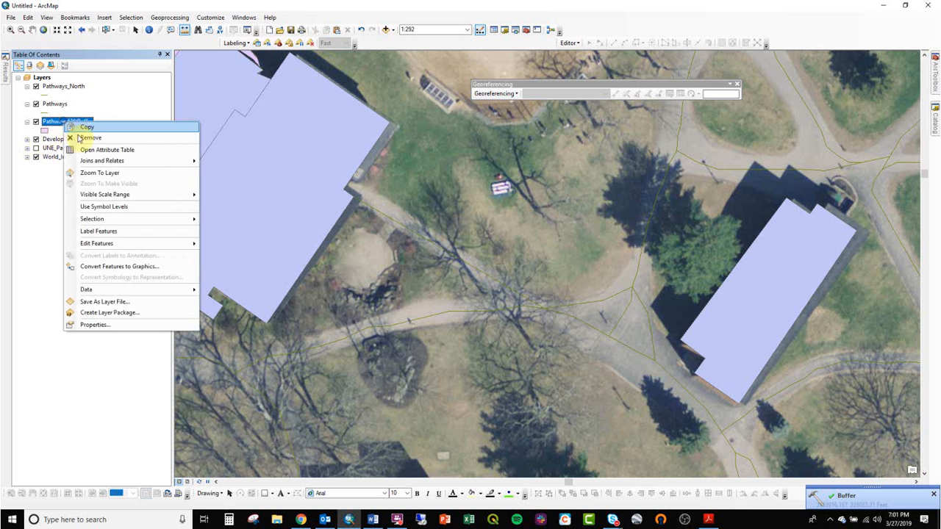
{"action": "left_click", "coordinate": [99, 172]}
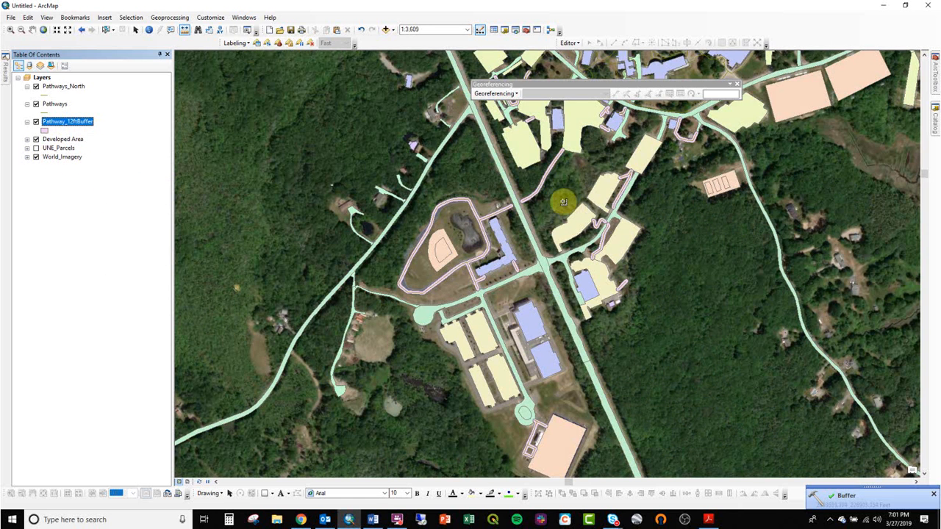
{"action": "left_click_drag", "start_coordinate": [577, 175], "coordinate": [560, 209]}
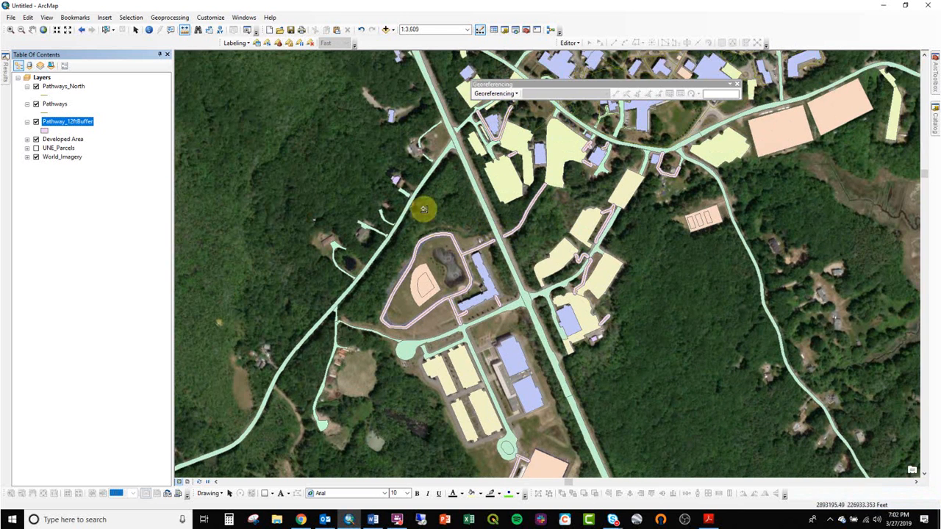
{"action": "left_click", "coordinate": [424, 210]}
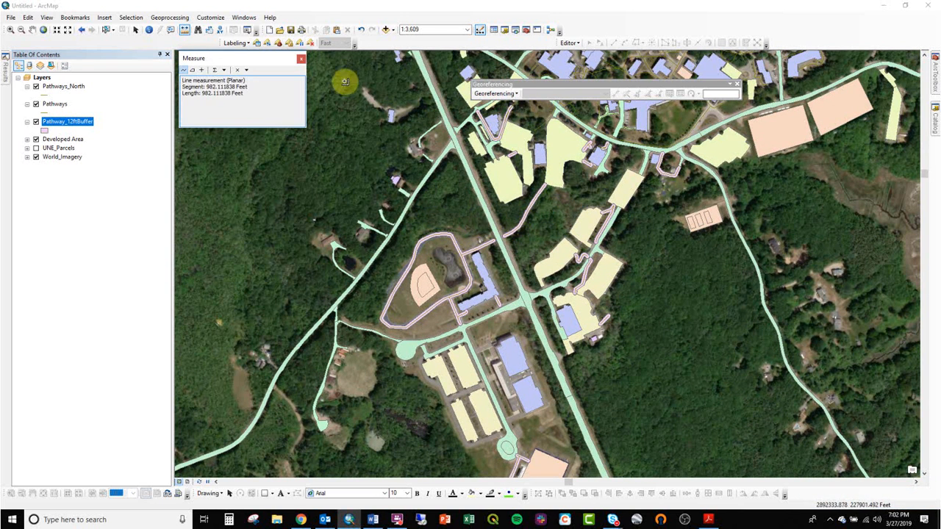
{"action": "left_click", "coordinate": [31, 29]}
{"action": "left_click", "coordinate": [11, 30]}
{"action": "left_click", "coordinate": [609, 311]}
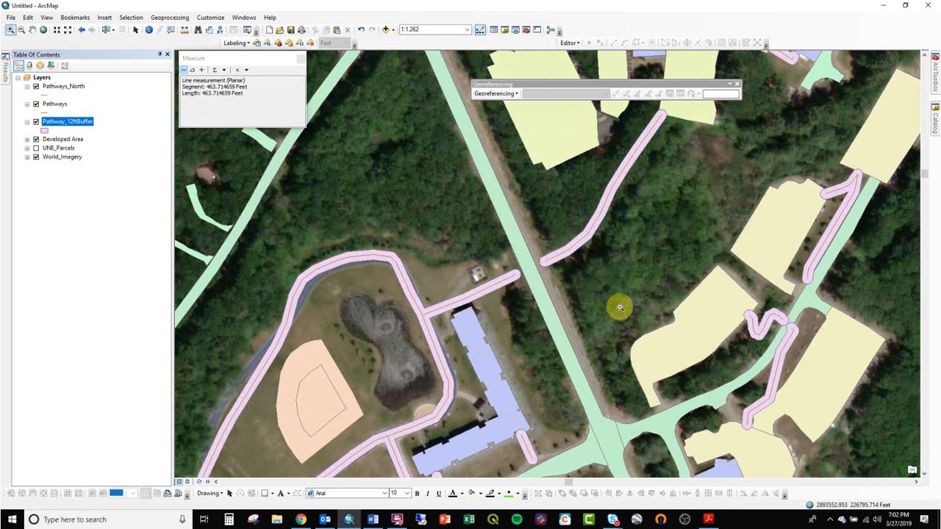
{"action": "scroll", "coordinate": [427, 311], "scroll_direction": "up", "scroll_amount": 1}
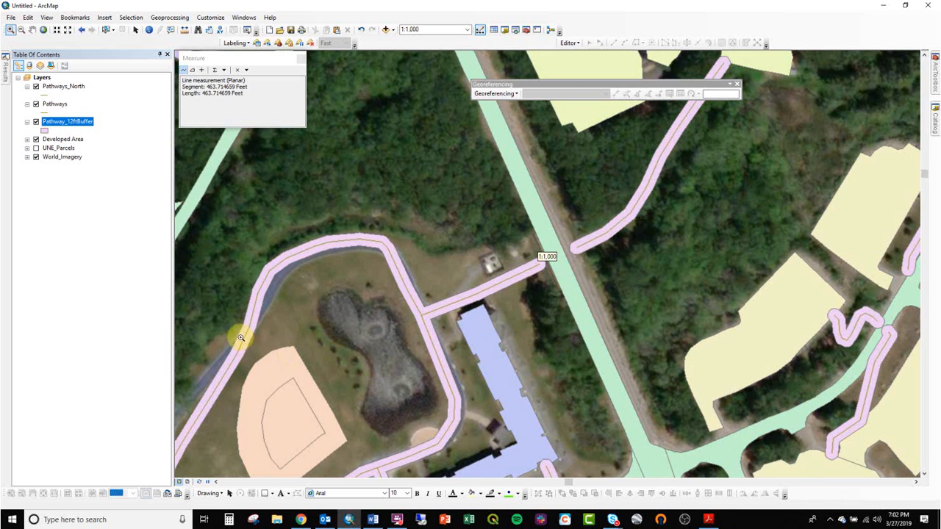
{"action": "left_click_drag", "start_coordinate": [285, 335], "coordinate": [403, 258]}
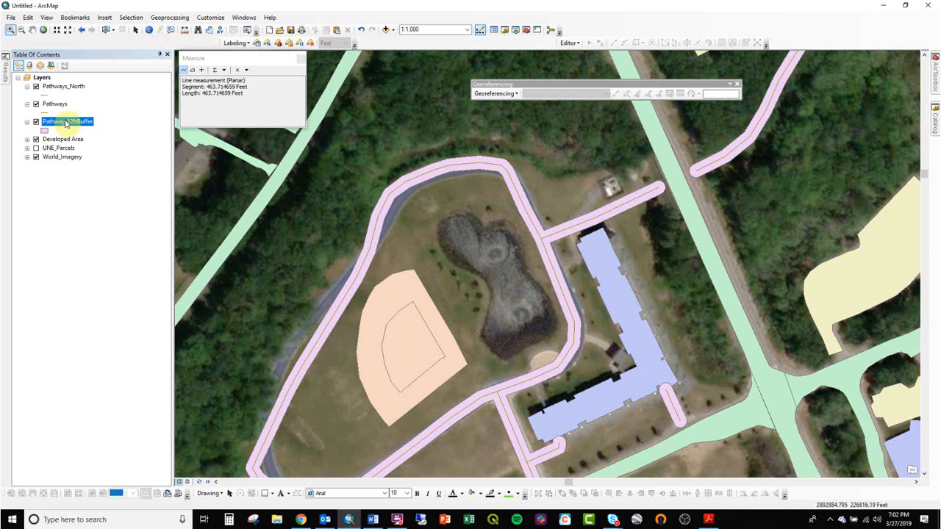
- Turn off the Developed Area layer and compare the pathway buffers with the imagery across campus
{"action": "left_click", "coordinate": [36, 148]}
{"action": "left_click", "coordinate": [36, 139]}
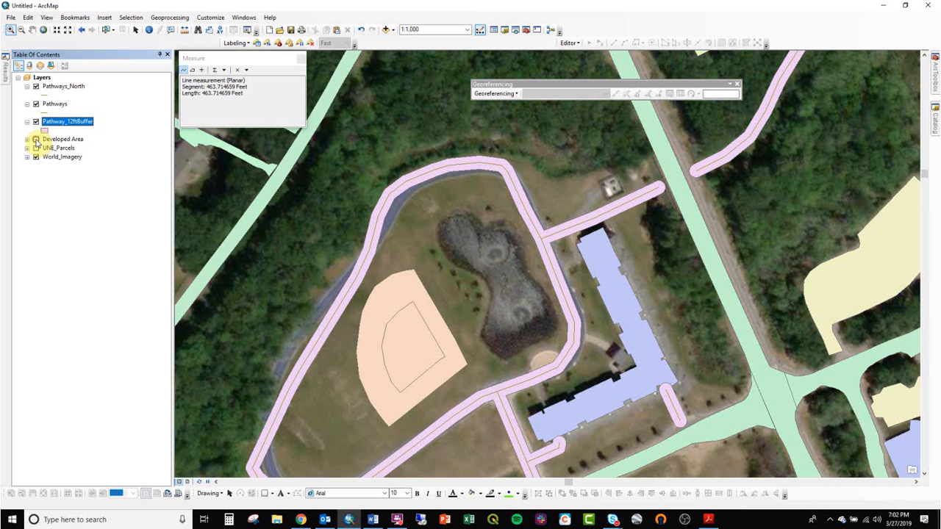
{"action": "scroll", "coordinate": [571, 307], "scroll_direction": "down", "scroll_amount": 1}
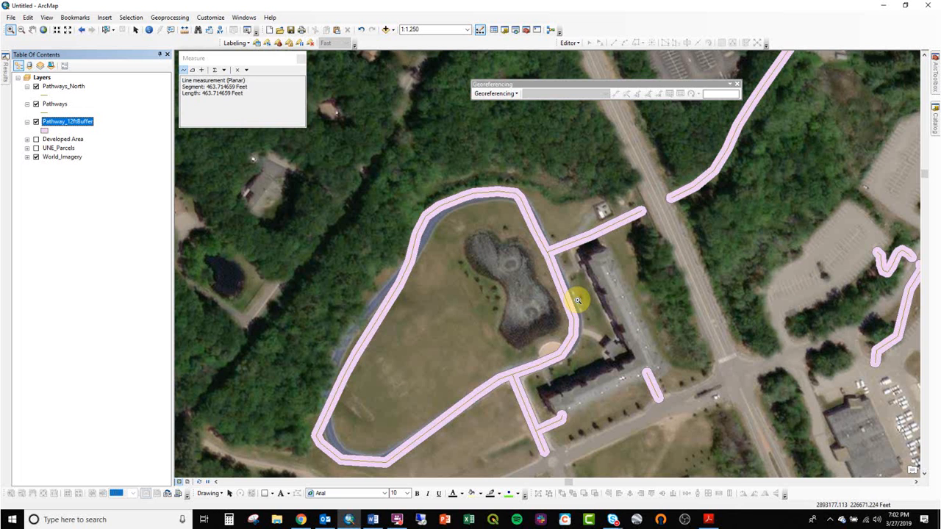
{"action": "left_click_drag", "start_coordinate": [657, 283], "coordinate": [466, 225]}
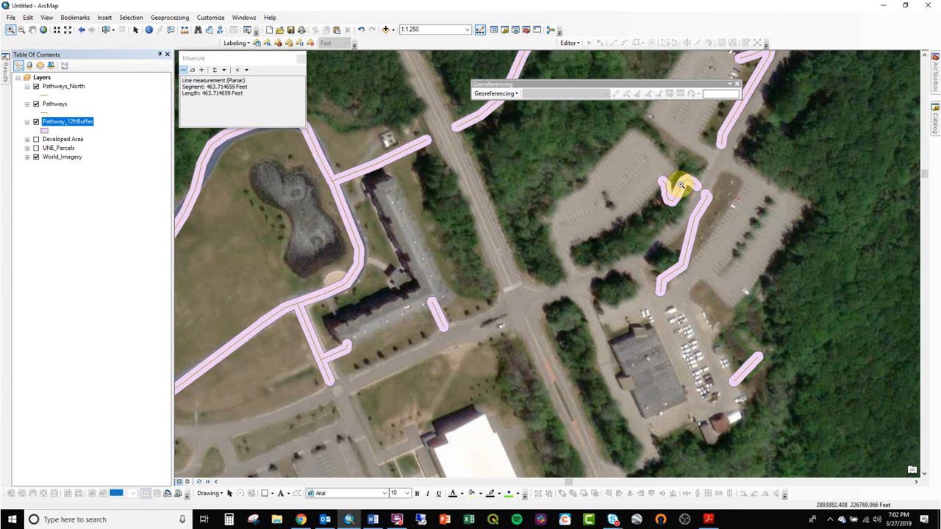
{"action": "left_click_drag", "start_coordinate": [565, 160], "coordinate": [448, 526]}
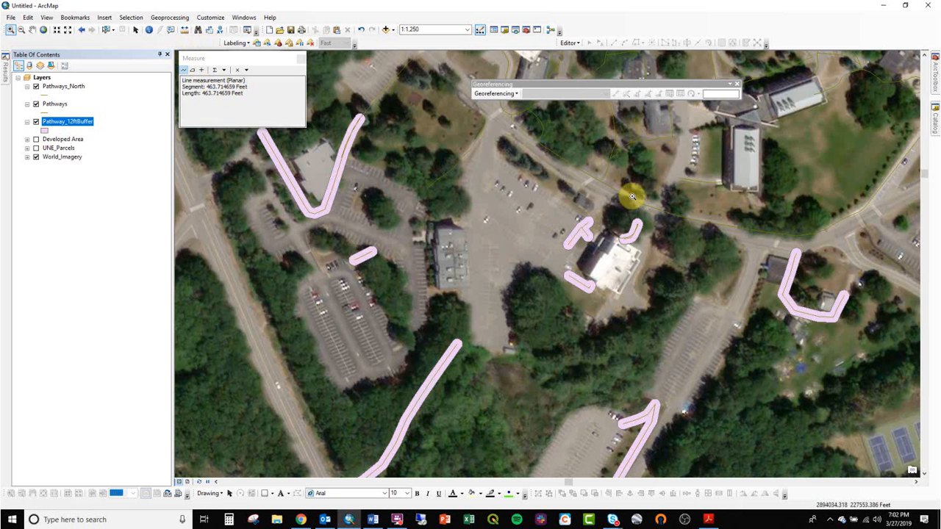
{"action": "left_click_drag", "start_coordinate": [632, 197], "coordinate": [570, 333]}
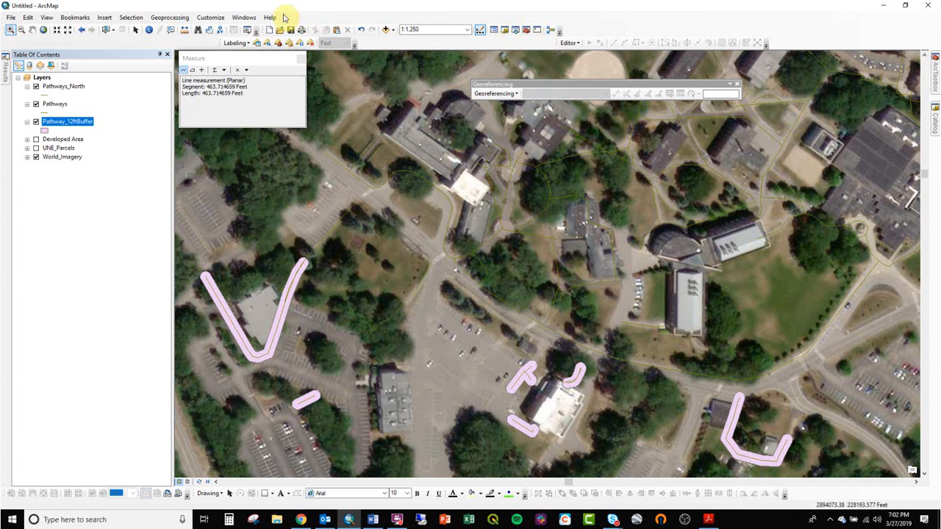
- Open the geoprocessing Results window and close the Measure window
{"action": "left_click", "coordinate": [213, 21]}
{"action": "left_click", "coordinate": [181, 19]}
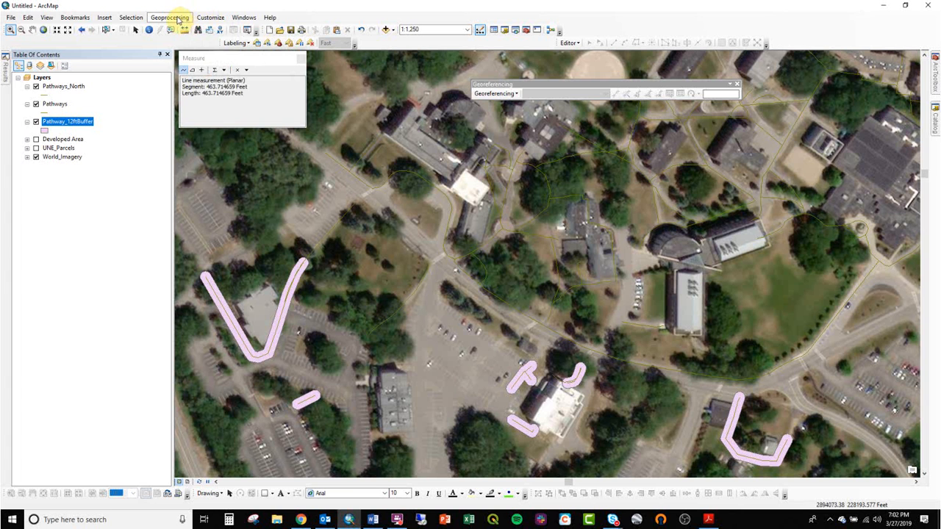
{"action": "left_click", "coordinate": [170, 18]}
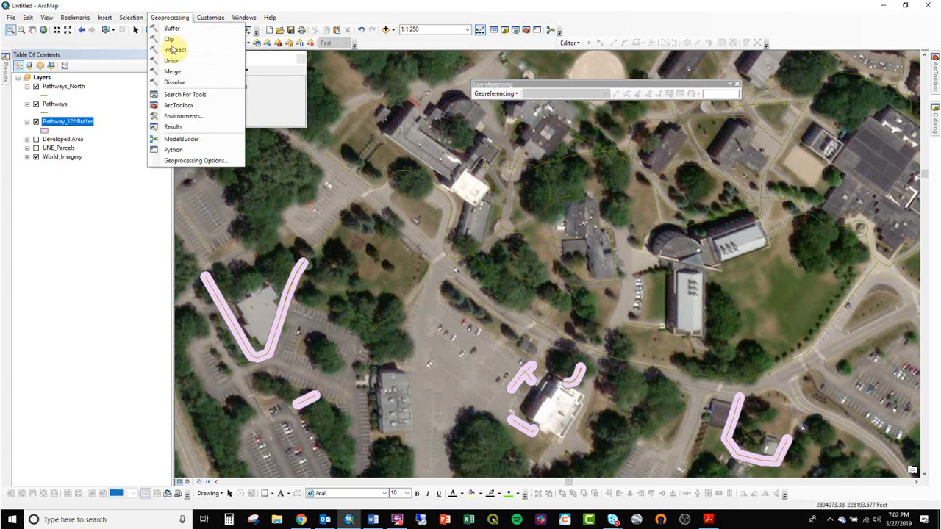
{"action": "left_click", "coordinate": [193, 127]}
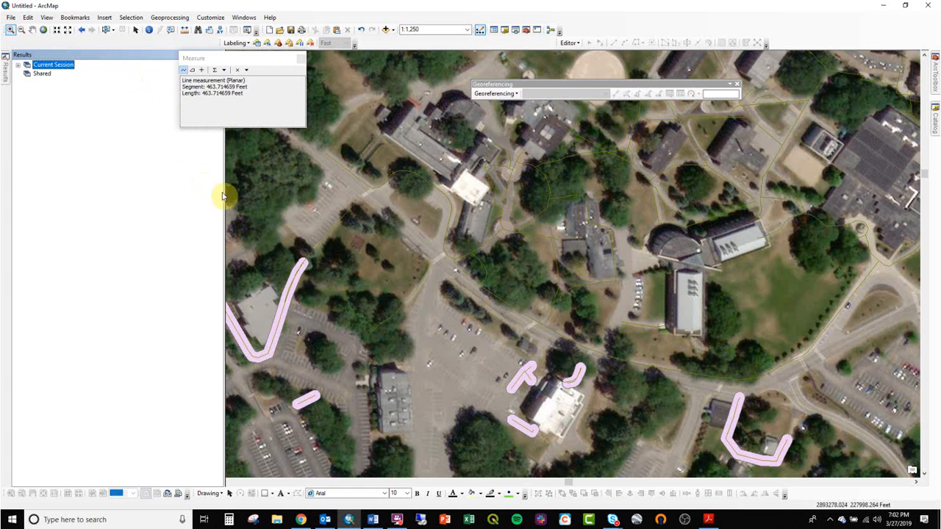
{"action": "left_click", "coordinate": [300, 58]}
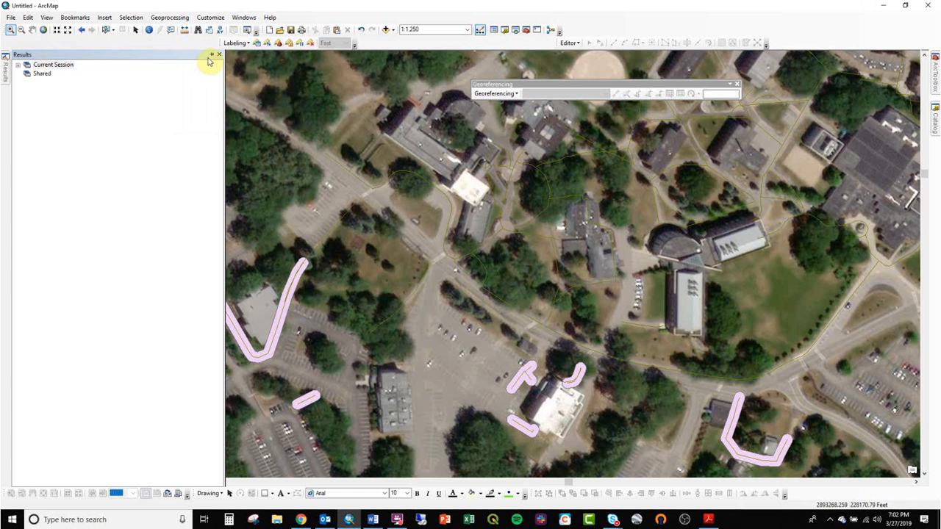
- Dock the Results window on the opposite side of the map from the Table Of Contents and widen it
{"action": "left_click", "coordinate": [209, 57]}
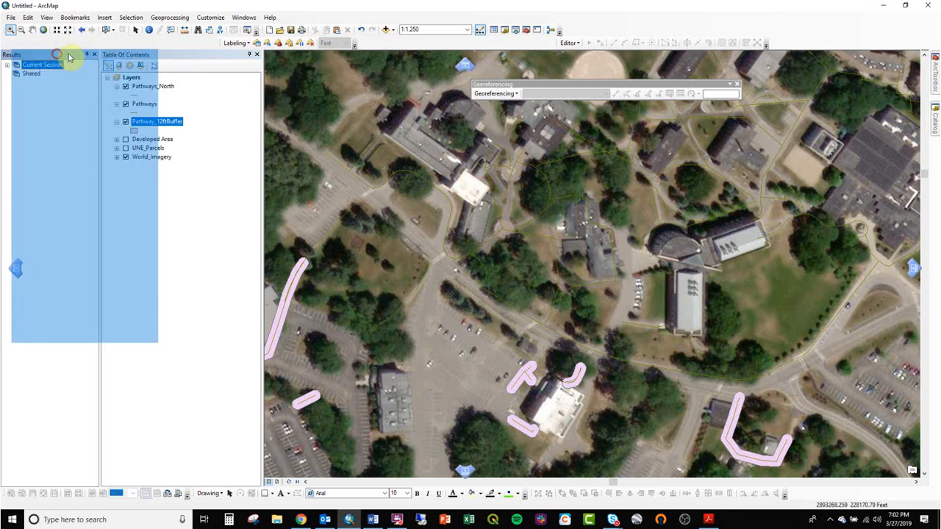
{"action": "left_click_drag", "start_coordinate": [130, 57], "coordinate": [564, 268]}
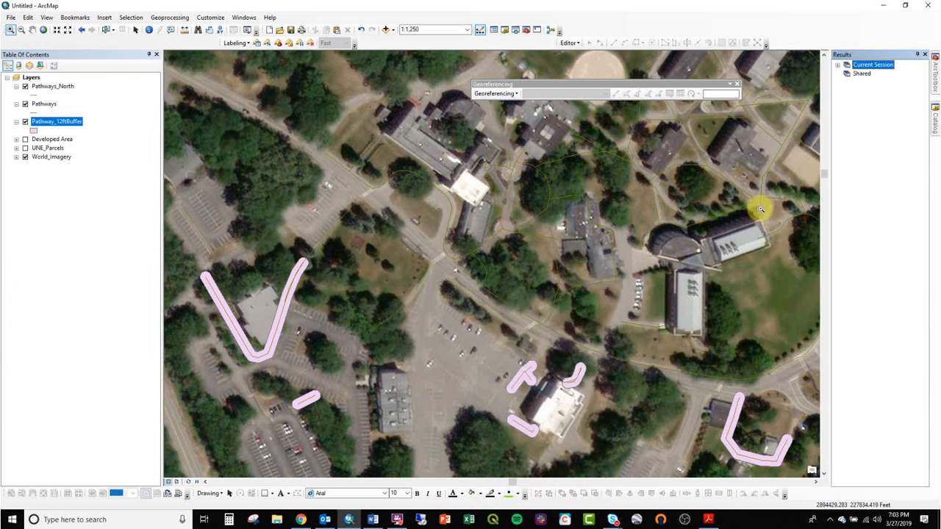
{"action": "left_click_drag", "start_coordinate": [831, 126], "coordinate": [792, 125]}
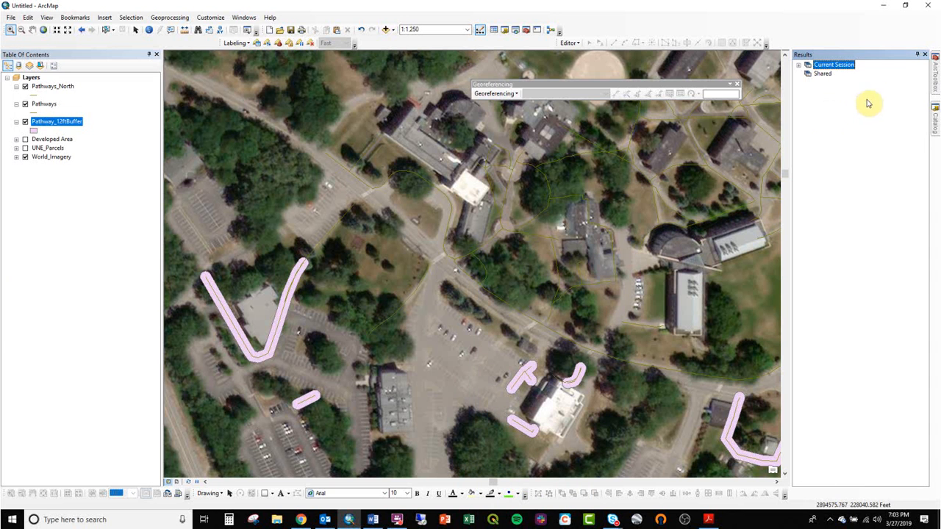
- Reopen the completed Buffer run with its settings from the current session's geoprocessing results
{"action": "left_click", "coordinate": [799, 65]}
{"action": "left_click", "coordinate": [834, 74]}
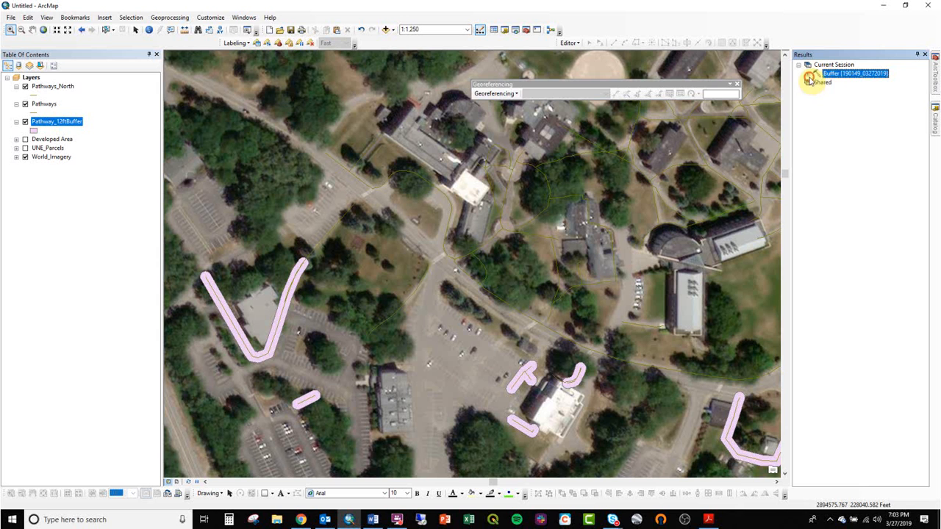
{"action": "left_click", "coordinate": [808, 74]}
{"action": "double_click", "coordinate": [834, 74]}
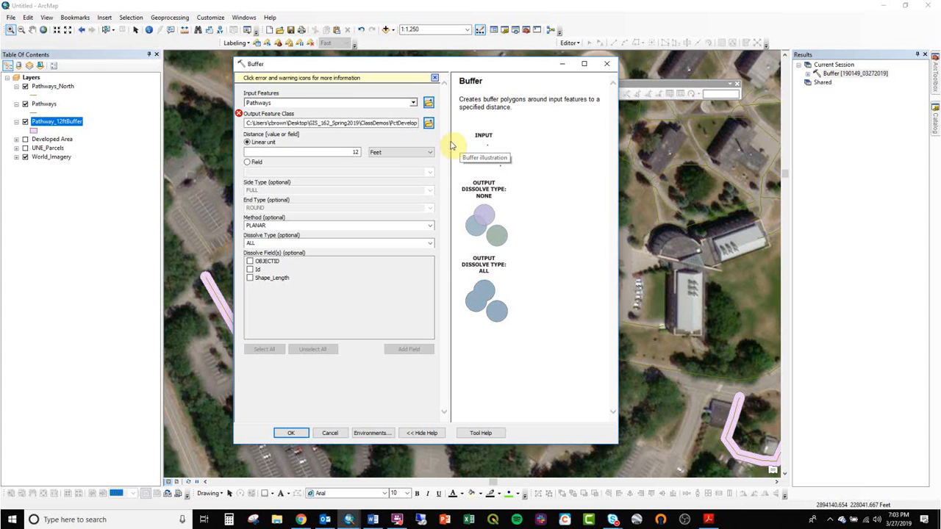
- Set the Buffer input to Pathways_North and name the output feature class Pathway_12ftBuffer_2
{"action": "left_click_drag", "start_coordinate": [52, 88], "coordinate": [291, 105]}
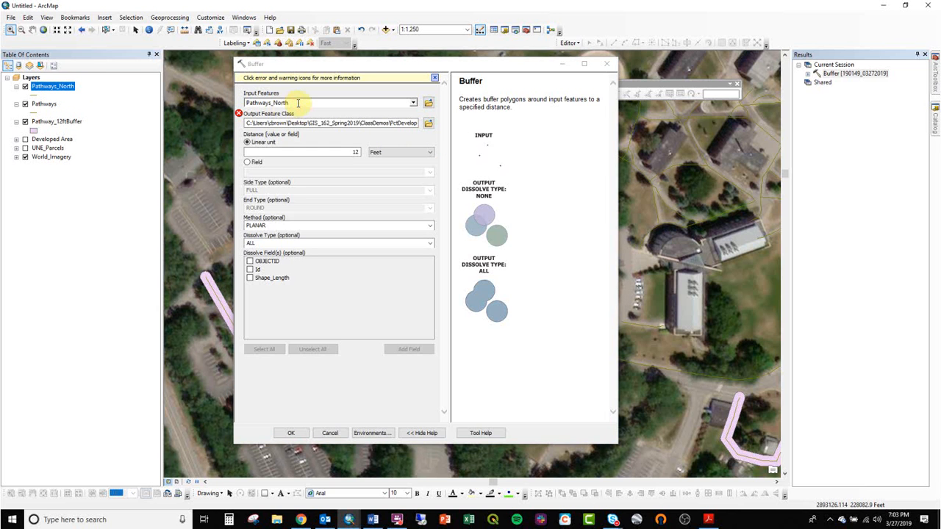
{"action": "left_click_drag", "start_coordinate": [399, 123], "coordinate": [433, 125]}
{"action": "left_click", "coordinate": [415, 123]}
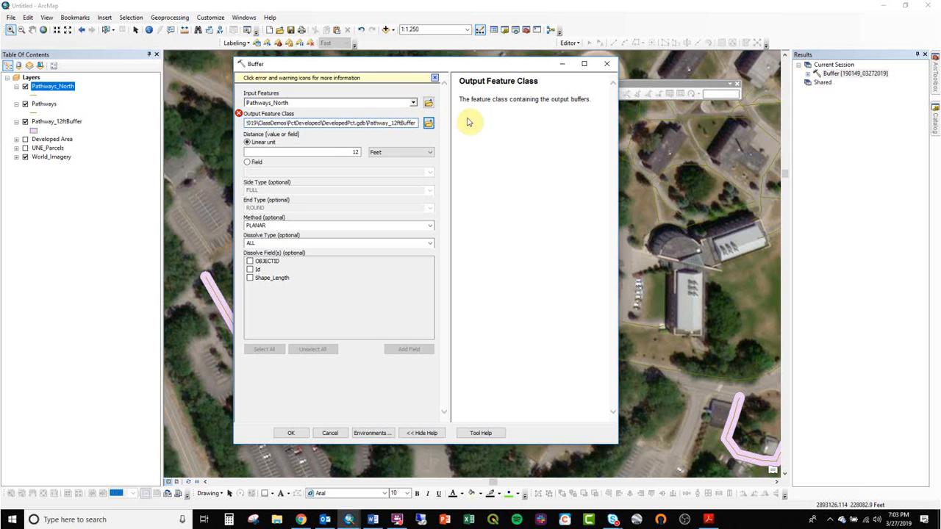
{"action": "type", "text": "_N"}
{"action": "key", "text": "BackSpace"}
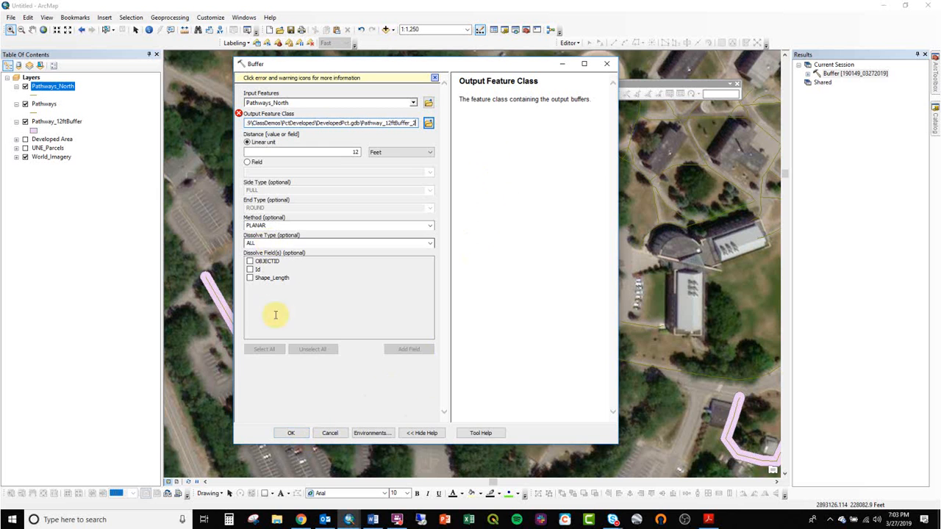
- Set the Buffer dissolve type to NONE and run the tool
{"action": "left_click", "coordinate": [430, 243]}
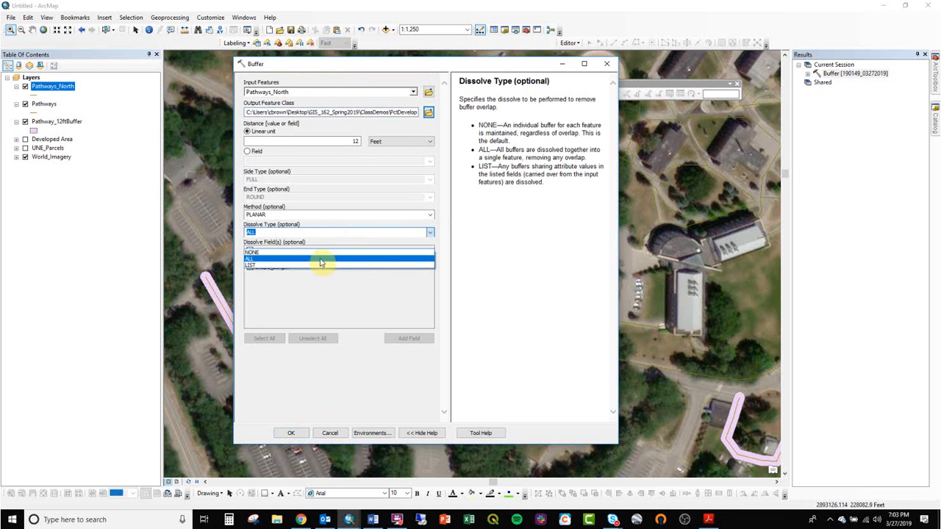
{"action": "left_click", "coordinate": [321, 252]}
{"action": "left_click", "coordinate": [292, 432]}
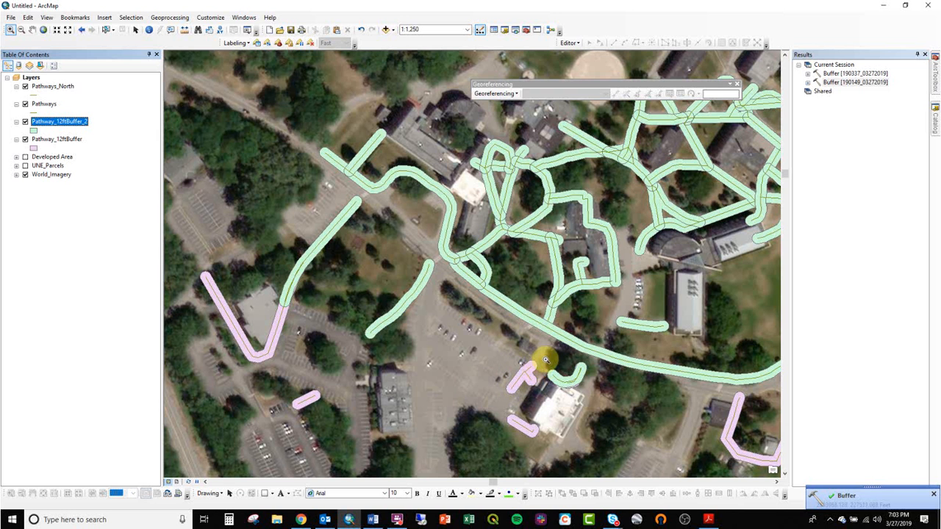
- Select individual pathway buffers of Pathway_12ftBuffer_2 among the campus buildings to inspect the undissolved, overlapping polygons
{"action": "scroll", "coordinate": [518, 157], "scroll_direction": "up", "scroll_amount": 1}
{"action": "scroll", "coordinate": [507, 162], "scroll_direction": "up", "scroll_amount": 1}
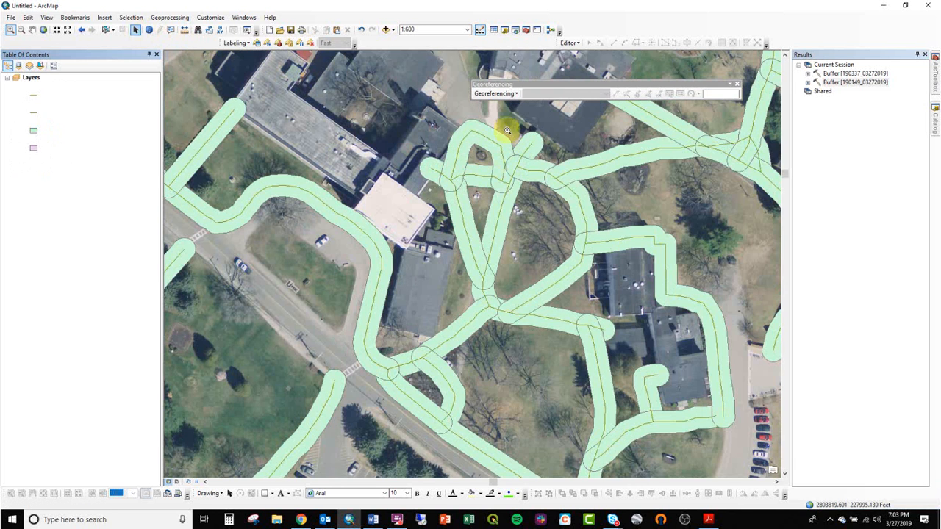
{"action": "left_click", "coordinate": [105, 29]}
{"action": "left_click", "coordinate": [484, 138]}
{"action": "left_click", "coordinate": [506, 213]}
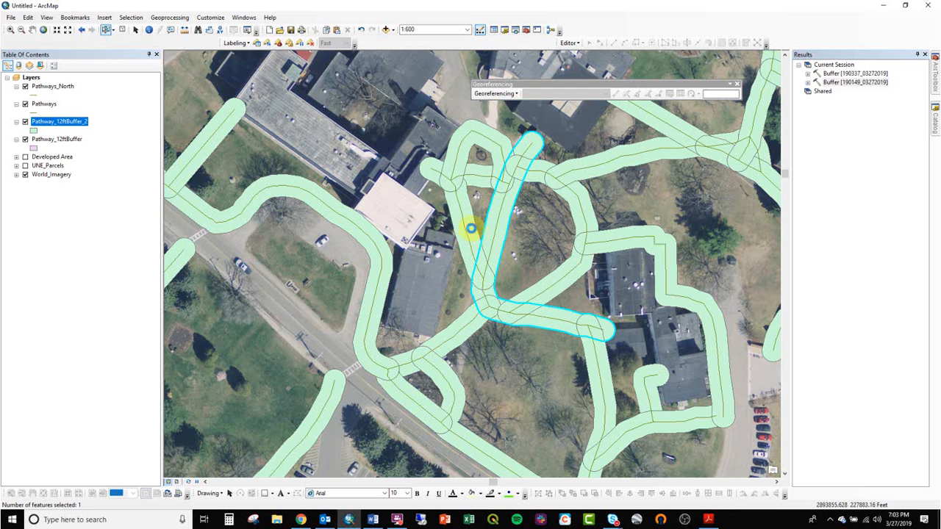
{"action": "left_click", "coordinate": [617, 238]}
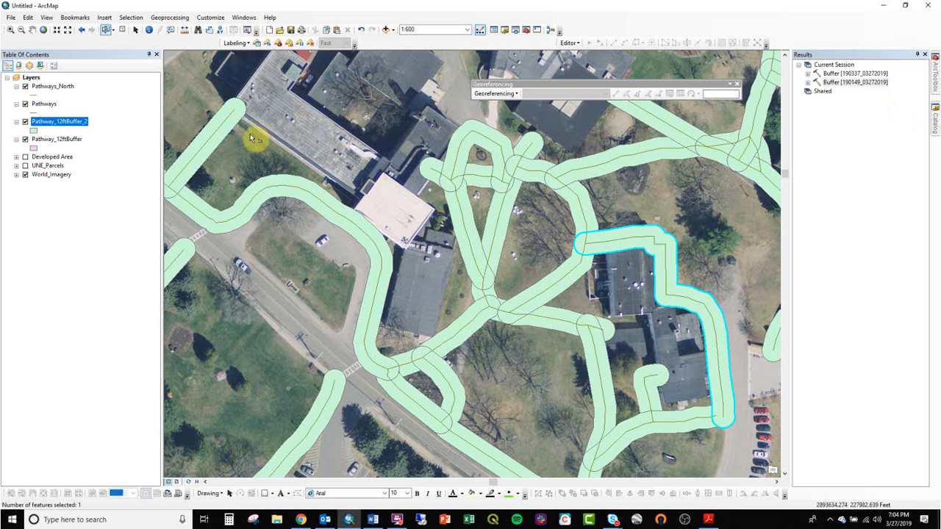
- Expand the Developed Area group and move Pathway_12ftBuffer_2 and Pathway_12ftBuffer into it
{"action": "left_click", "coordinate": [16, 157]}
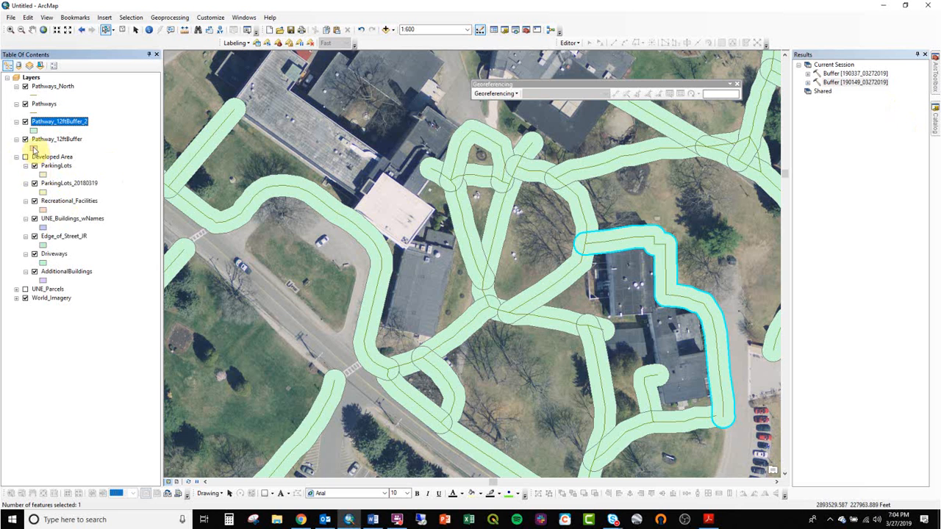
{"action": "left_click_drag", "start_coordinate": [51, 145], "coordinate": [87, 161]}
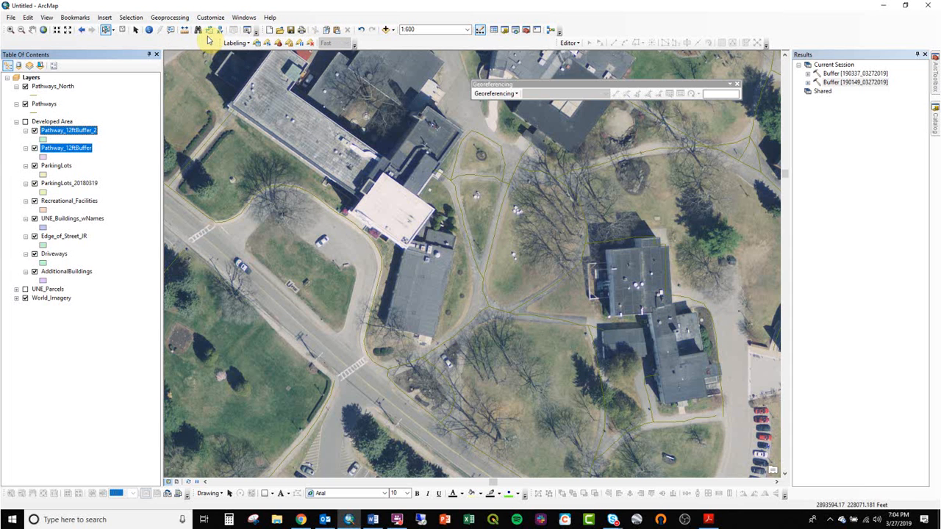
- Look through the geoprocessing tools and the Analysis Tools toolbox in ArcToolbox
{"action": "left_click", "coordinate": [184, 17]}
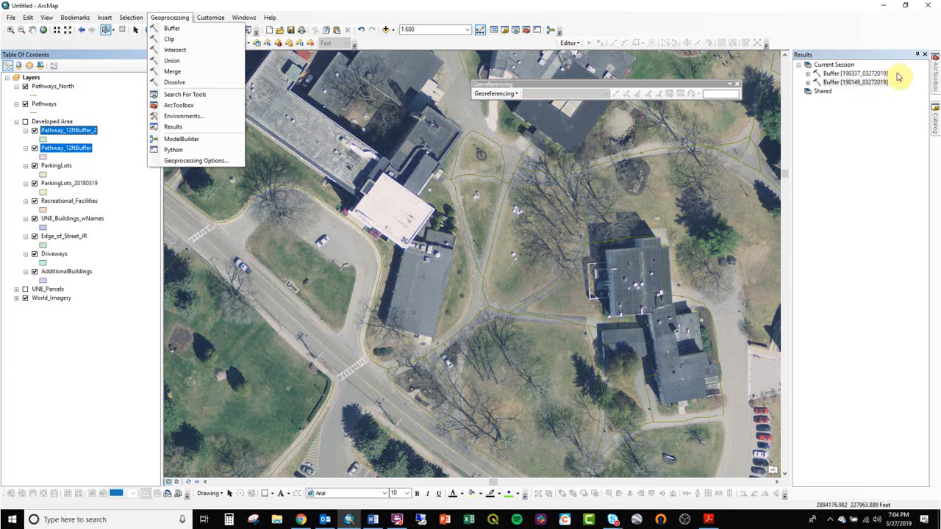
{"action": "left_click", "coordinate": [934, 73]}
{"action": "left_click", "coordinate": [809, 83]}
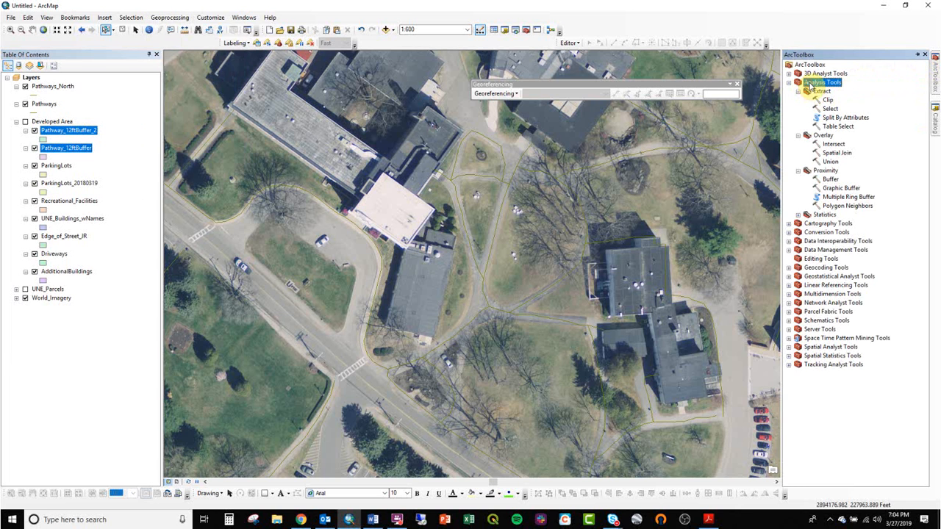
- Start the Merge tool and add all nine Developed Area layers, from Pathway_12ftBuffer_2 to AdditionalBuildings, as input datasets
{"action": "left_click", "coordinate": [164, 18]}
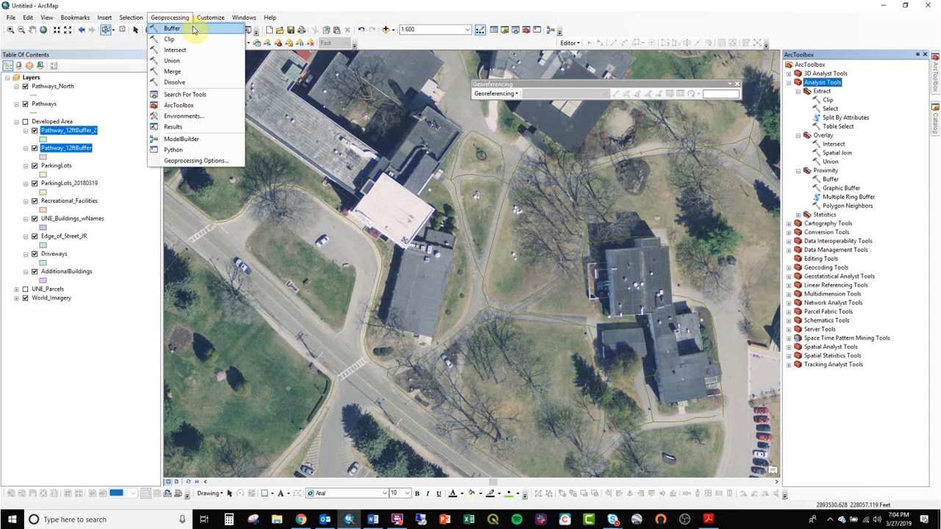
{"action": "left_click", "coordinate": [196, 70]}
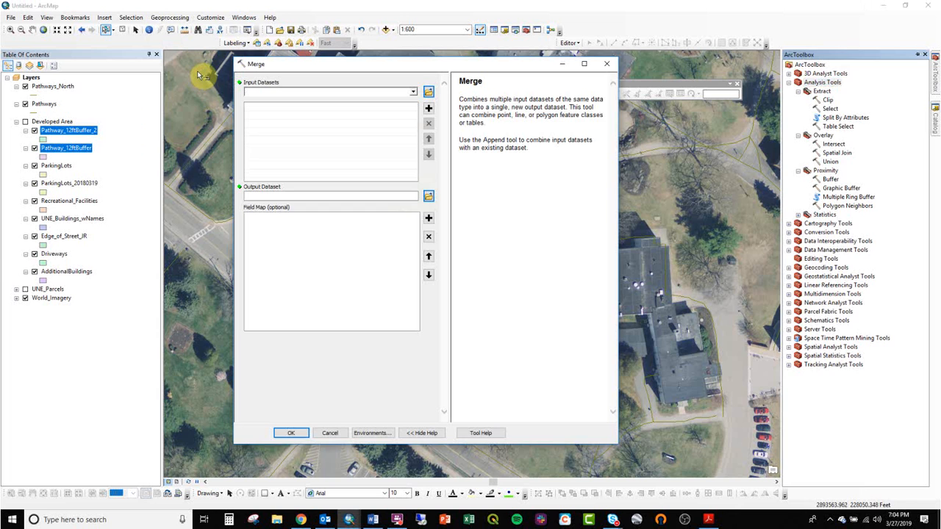
{"action": "left_click", "coordinate": [266, 81]}
{"action": "left_click_drag", "start_coordinate": [486, 99], "coordinate": [592, 95]}
{"action": "left_click", "coordinate": [573, 109]}
{"action": "left_click", "coordinate": [68, 132]}
{"action": "left_click", "coordinate": [74, 272], "text": "shift"}
{"action": "left_click_drag", "start_coordinate": [74, 273], "coordinate": [306, 159]}
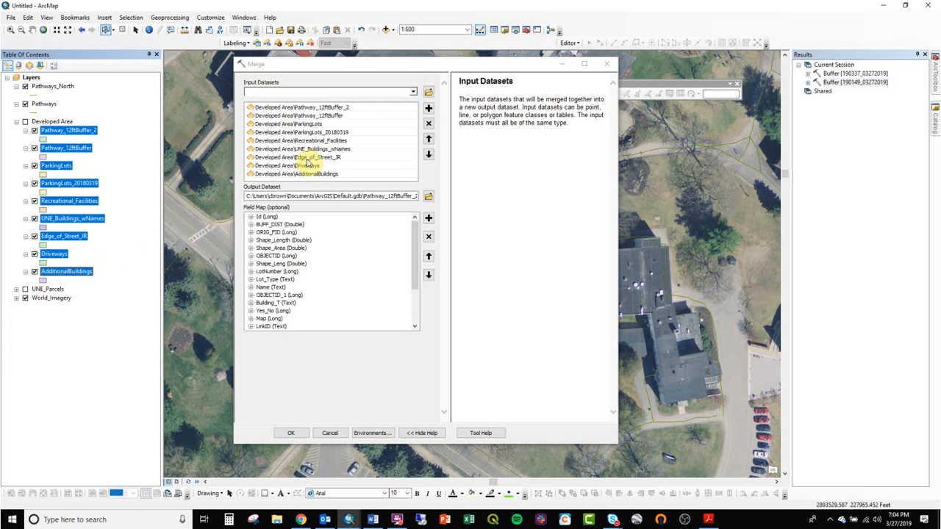
- Save the Merge output as DevelopedLand_Overlap in DevelopedPct.gdb and run the merge
{"action": "left_click", "coordinate": [428, 196]}
{"action": "left_click", "coordinate": [371, 305]}
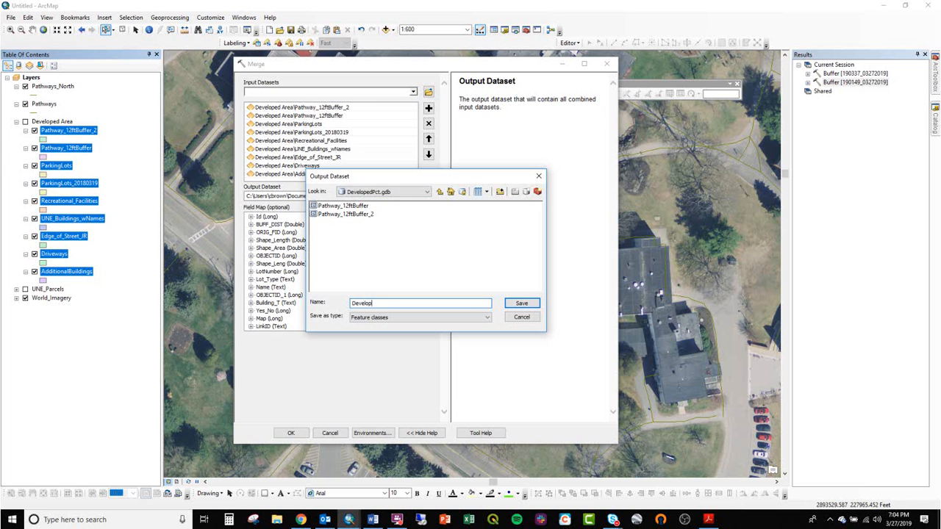
{"action": "key", "text": "Return"}
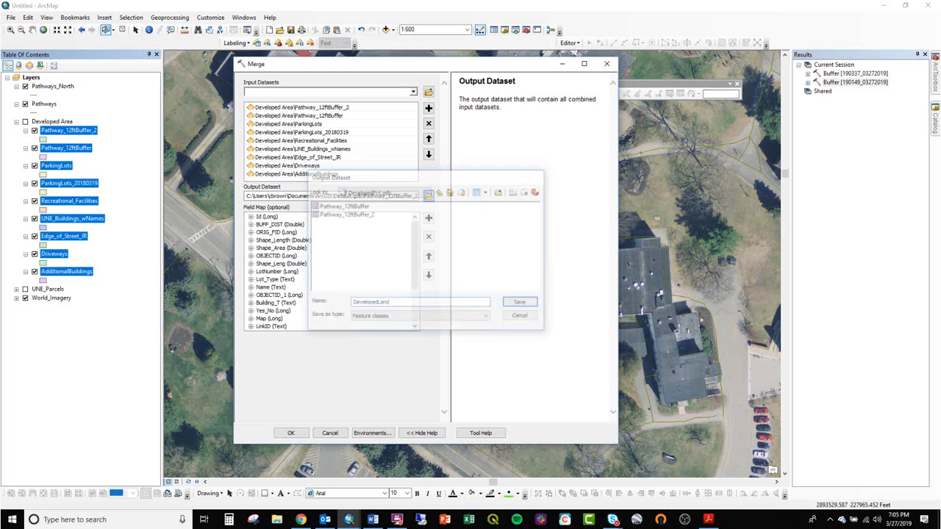
{"action": "left_click", "coordinate": [291, 434]}
{"action": "left_click_drag", "start_coordinate": [399, 196], "coordinate": [438, 196]}
{"action": "left_click", "coordinate": [413, 196]}
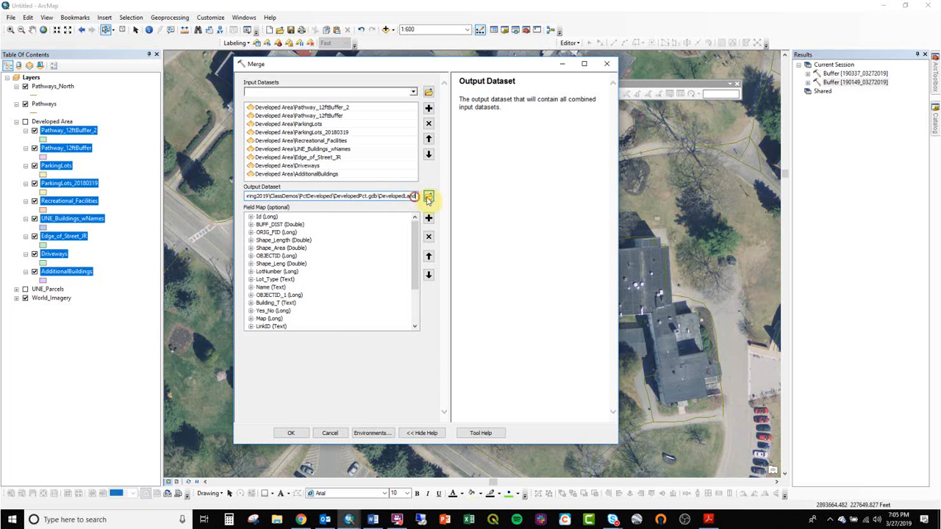
{"action": "type", "text": "_Overlap"}
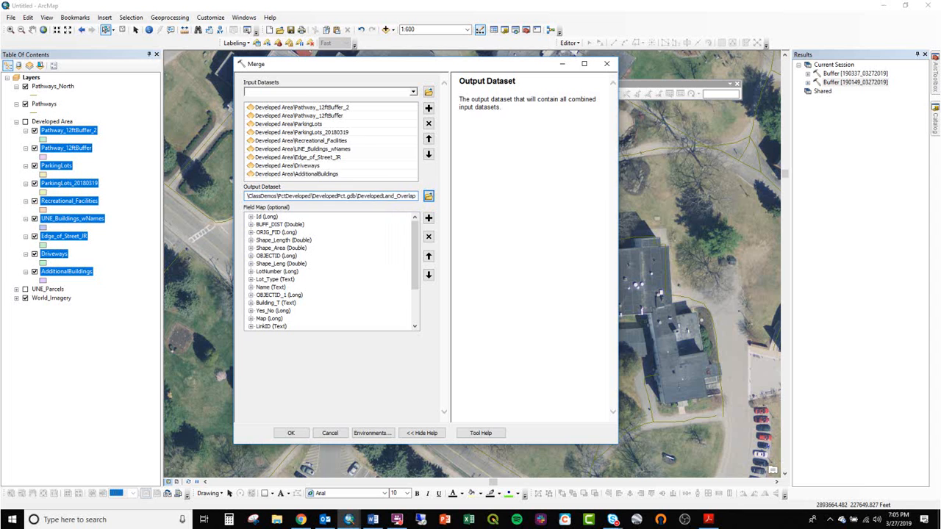
{"action": "key", "text": "Return"}
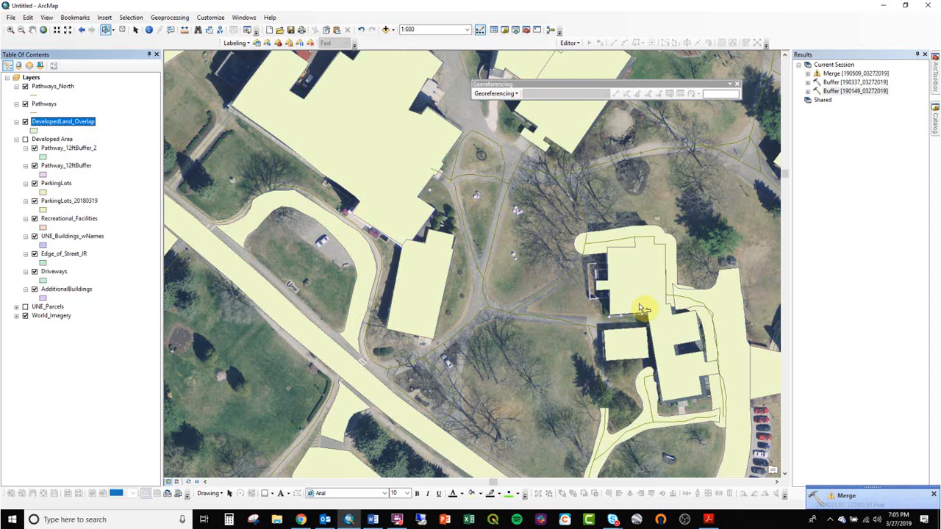
- Select overlapping features of DevelopedLand_Overlap around a building and its pathway, and inspect the merged polygons across campus
{"action": "left_click_drag", "start_coordinate": [649, 287], "coordinate": [504, 357]}
{"action": "left_click", "coordinate": [474, 330]}
{"action": "left_click", "coordinate": [519, 328], "text": "shift"}
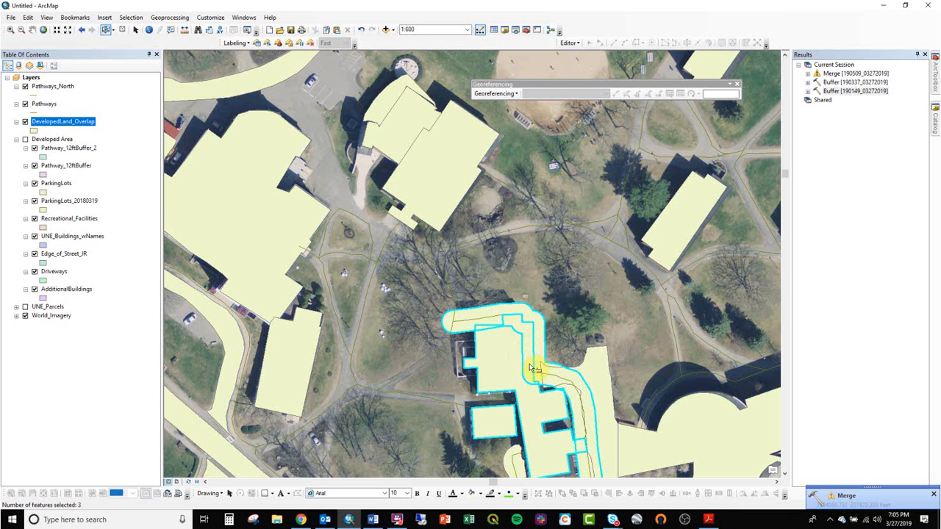
{"action": "scroll", "coordinate": [339, 270], "scroll_direction": "down", "scroll_amount": 2}
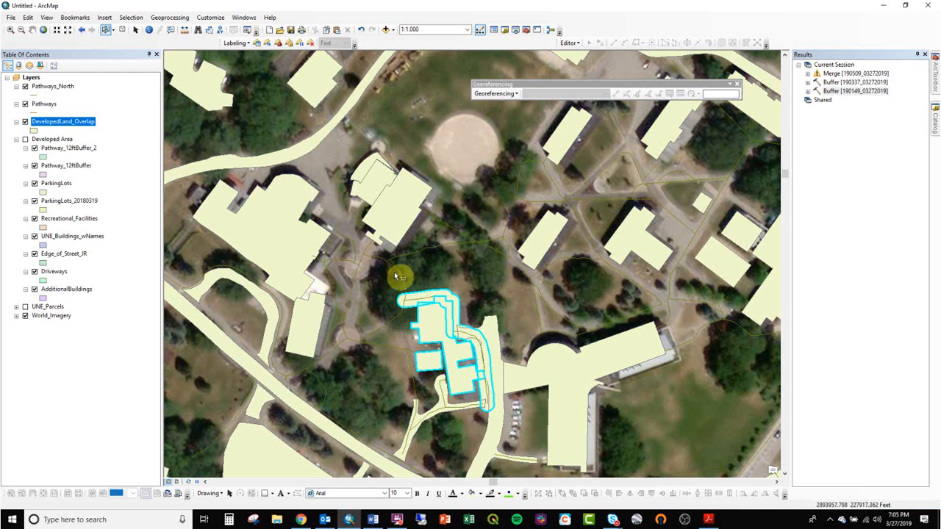
{"action": "left_click_drag", "start_coordinate": [380, 357], "coordinate": [461, 238]}
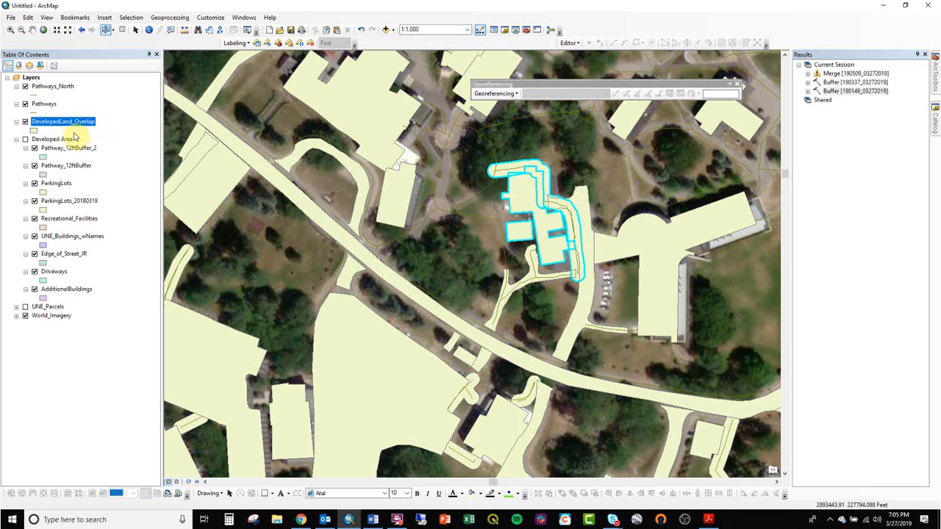
- Reopen the completed Merge run from the results and examine its output dataset, field map and error details
{"action": "double_click", "coordinate": [834, 74]}
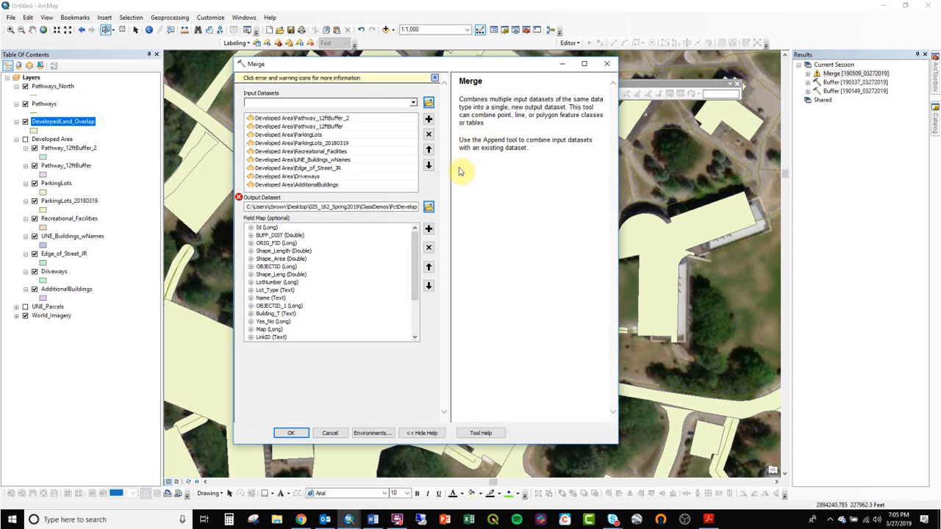
{"action": "left_click", "coordinate": [399, 206]}
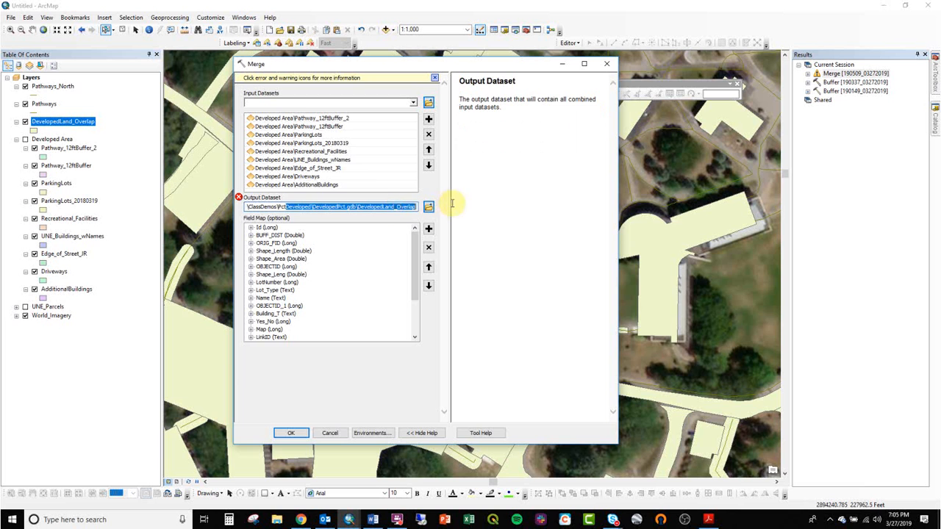
{"action": "left_click_drag", "start_coordinate": [415, 263], "coordinate": [423, 324]}
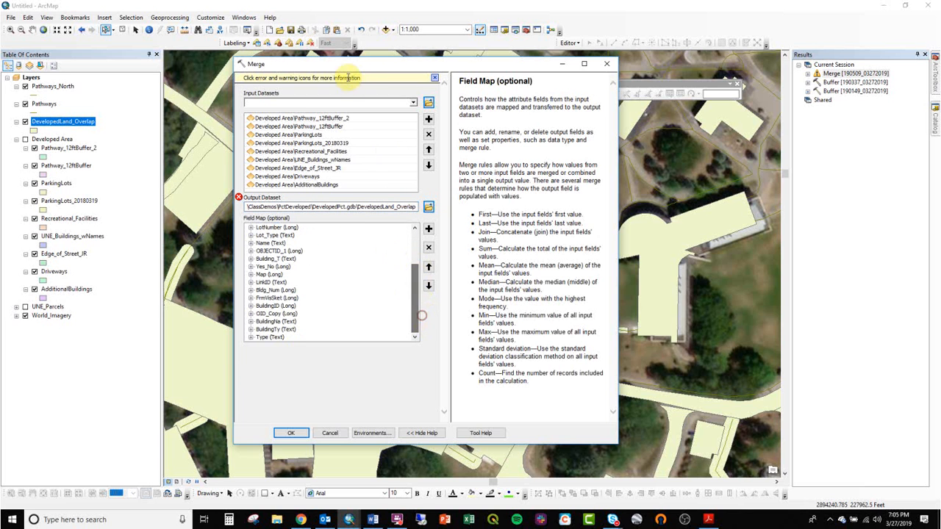
{"action": "mouse_move", "coordinate": [238, 197]}
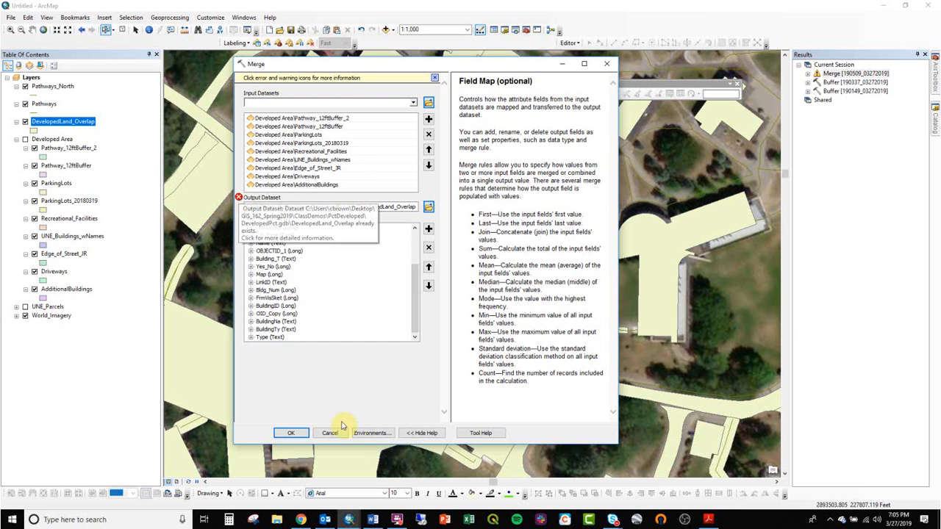
{"action": "left_click", "coordinate": [369, 397]}
{"action": "left_click", "coordinate": [413, 207]}
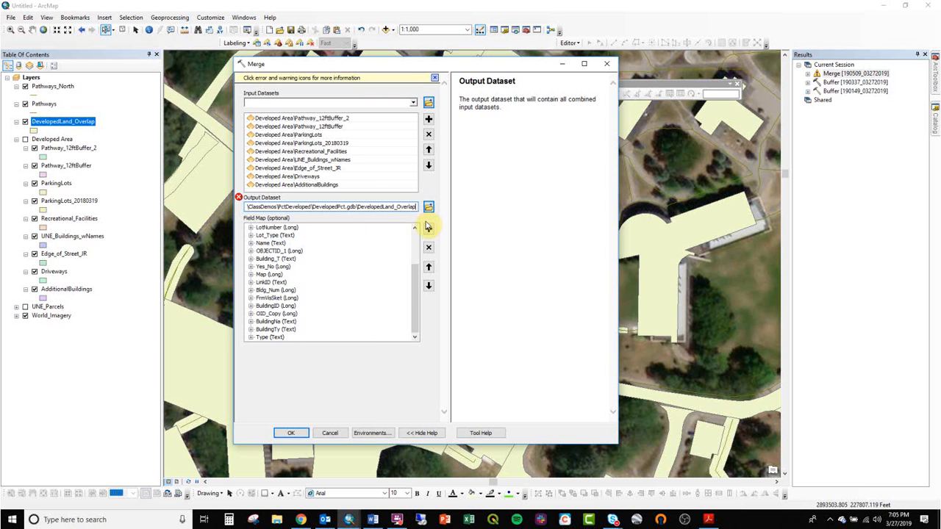
{"action": "left_click", "coordinate": [321, 119]}
{"action": "left_click", "coordinate": [428, 134]}
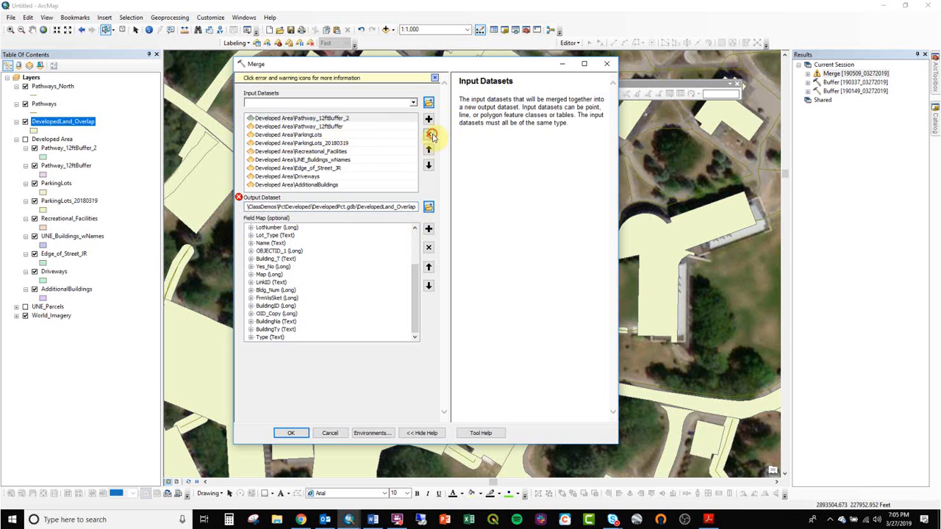
{"action": "left_click", "coordinate": [361, 119]}
{"action": "left_click", "coordinate": [428, 136]}
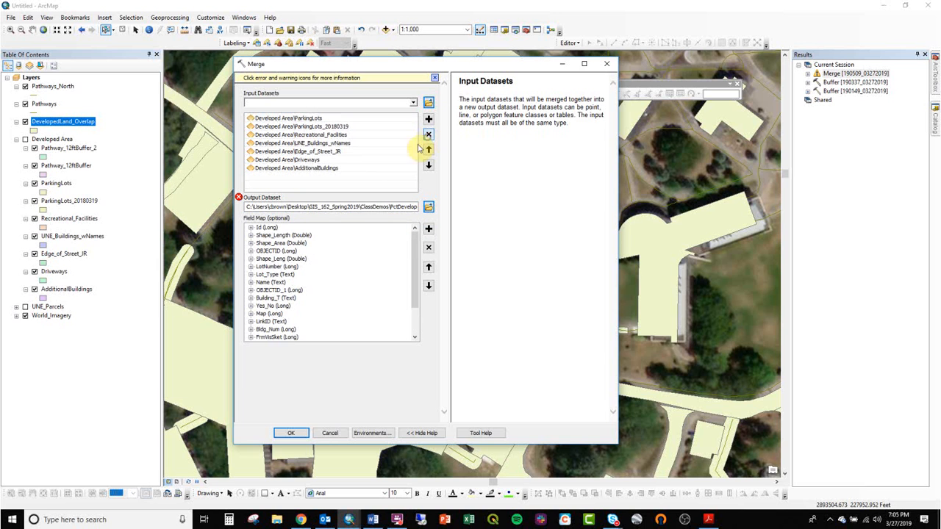
{"action": "left_click", "coordinate": [332, 433]}
- Turn on the Developed Area group and hide every layer inside it except Pathway_12ftBuffer_2
{"action": "left_click", "coordinate": [487, 204]}
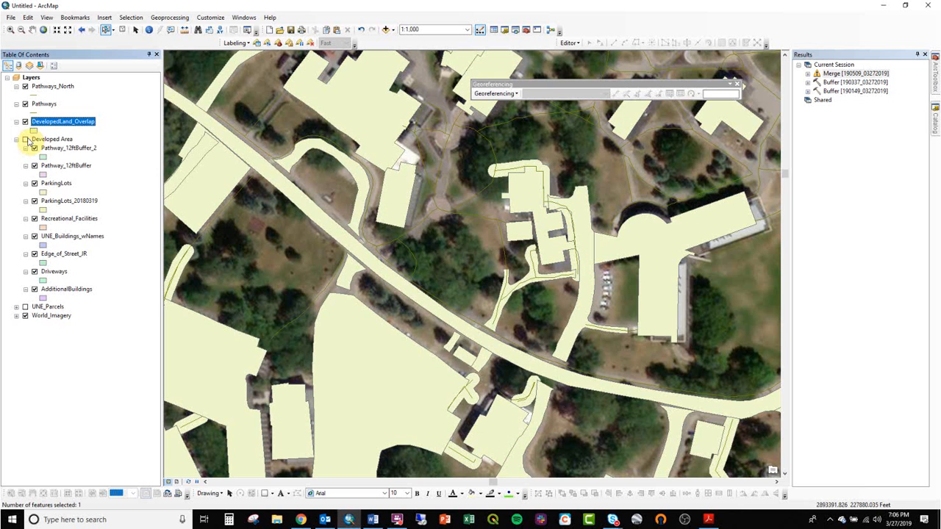
{"action": "left_click", "coordinate": [25, 140]}
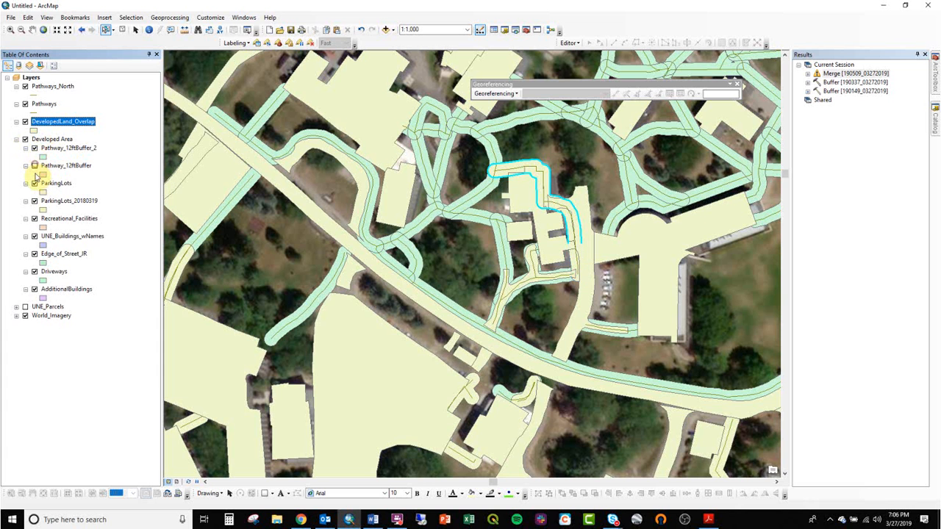
{"action": "scroll", "coordinate": [279, 290], "scroll_direction": "up", "scroll_amount": 1}
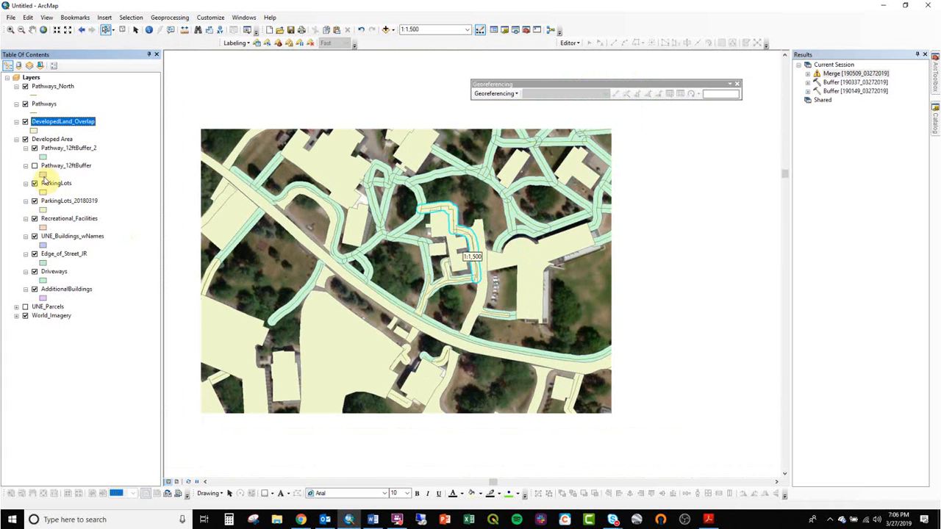
{"action": "left_click", "coordinate": [34, 183]}
{"action": "left_click", "coordinate": [35, 200]}
{"action": "left_click", "coordinate": [35, 218]}
{"action": "left_click", "coordinate": [35, 236]}
{"action": "left_click", "coordinate": [34, 253]}
{"action": "left_click", "coordinate": [34, 271]}
{"action": "left_click", "coordinate": [34, 289]}
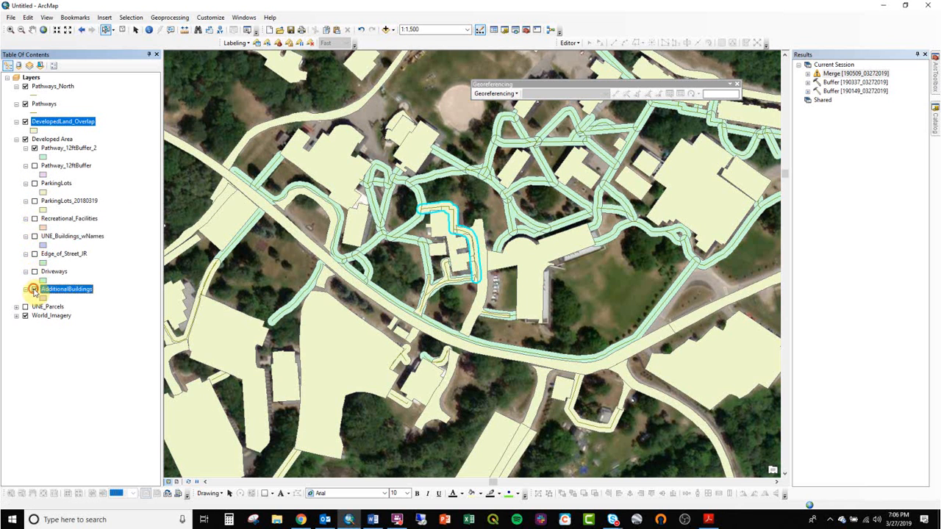
- Set up a Union with DevelopedLand_Overlap and Pathway_12ftBuffer_2 as the input features
{"action": "left_click", "coordinate": [183, 19]}
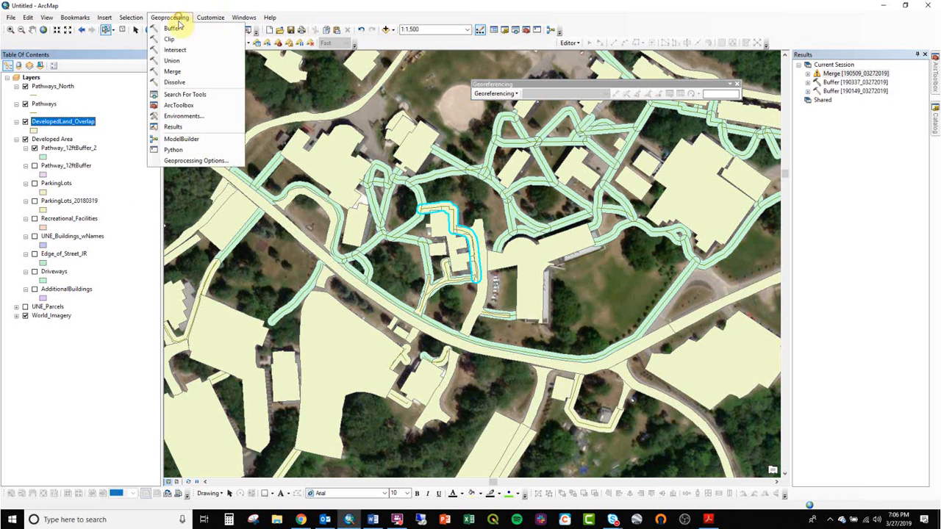
{"action": "left_click", "coordinate": [183, 63]}
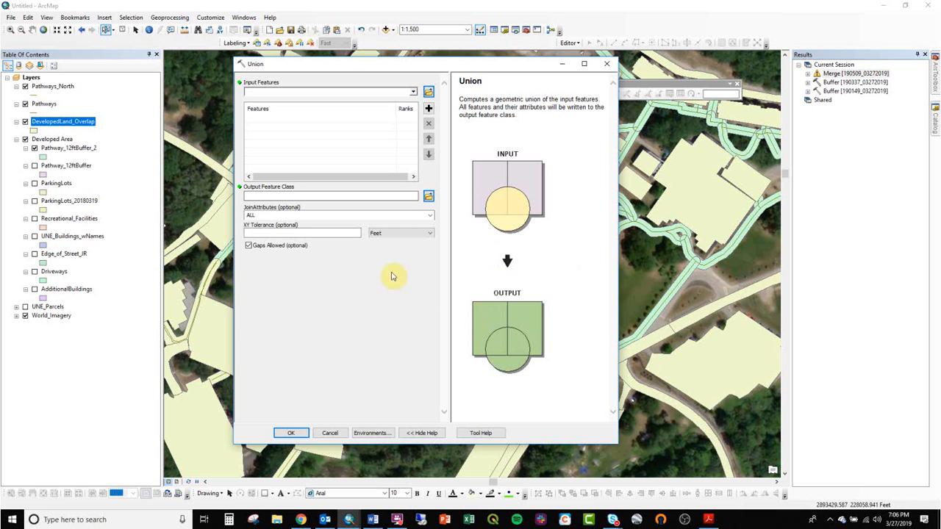
{"action": "left_click", "coordinate": [85, 154], "text": "ctrl"}
{"action": "left_click_drag", "start_coordinate": [84, 154], "coordinate": [367, 144]}
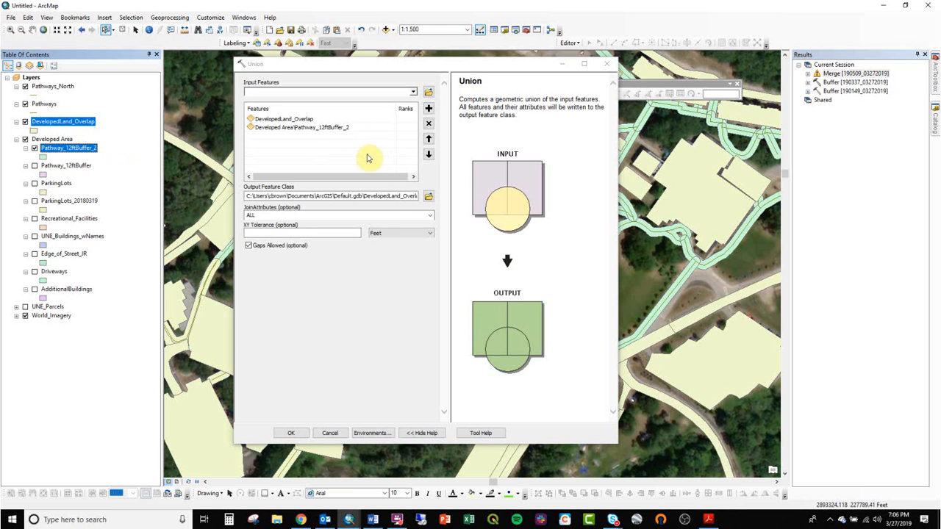
- Save the Union output as DevelopedLand_Overlap_Union in DevelopedPct.gdb and run the union
{"action": "left_click", "coordinate": [429, 195]}
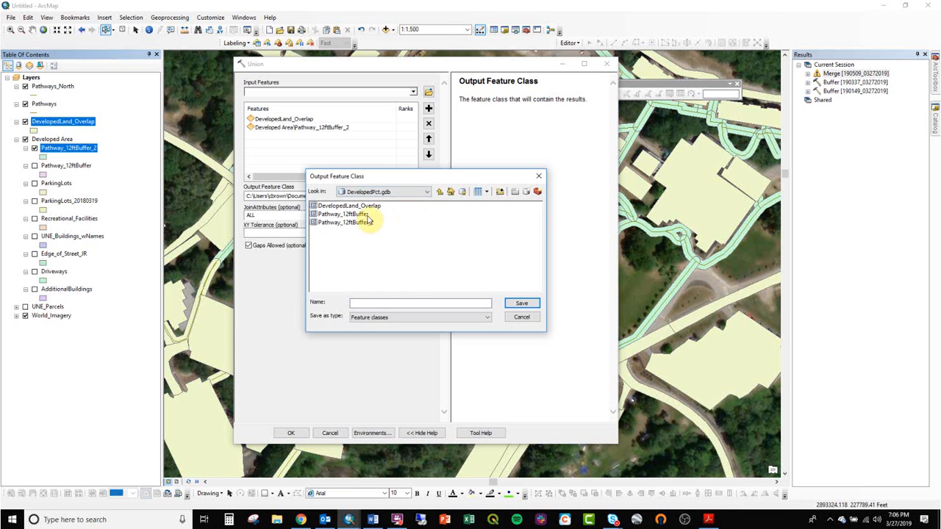
{"action": "left_click", "coordinate": [349, 205]}
{"action": "left_click", "coordinate": [409, 303]}
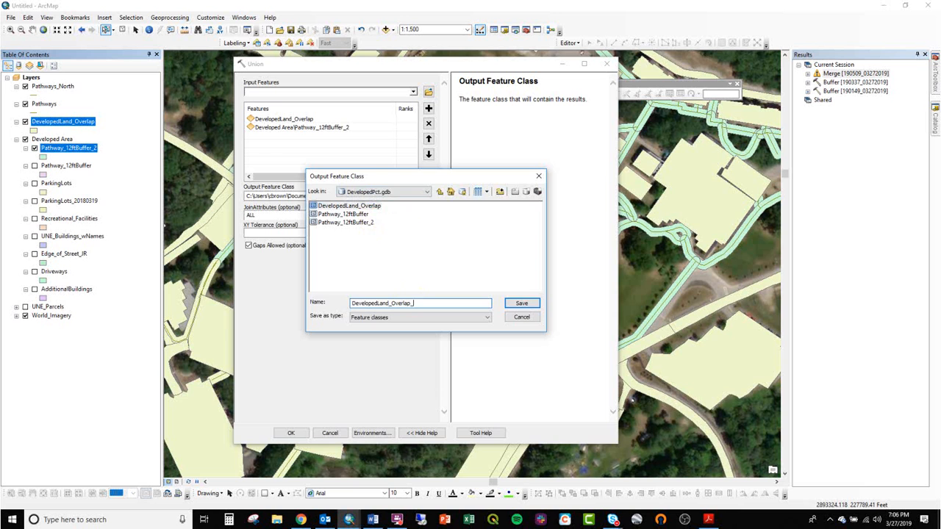
{"action": "key", "text": "Return"}
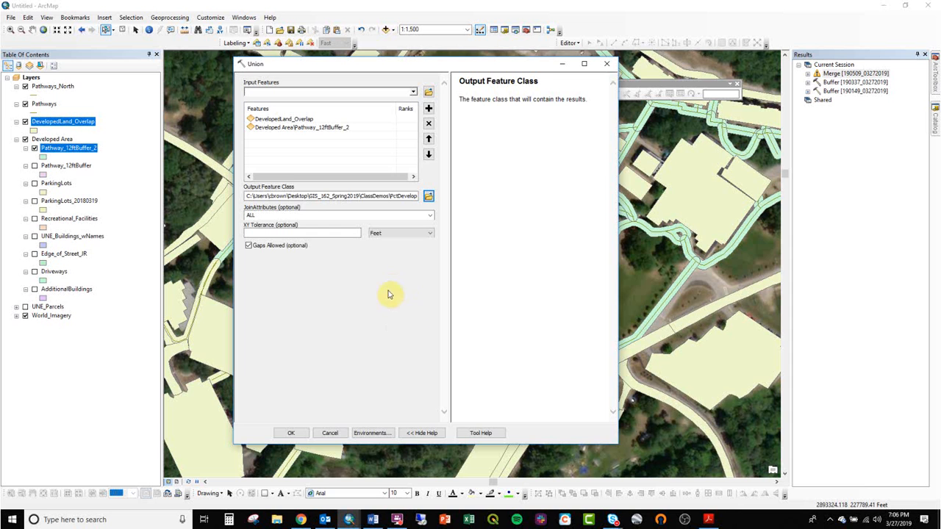
{"action": "left_click", "coordinate": [293, 434]}
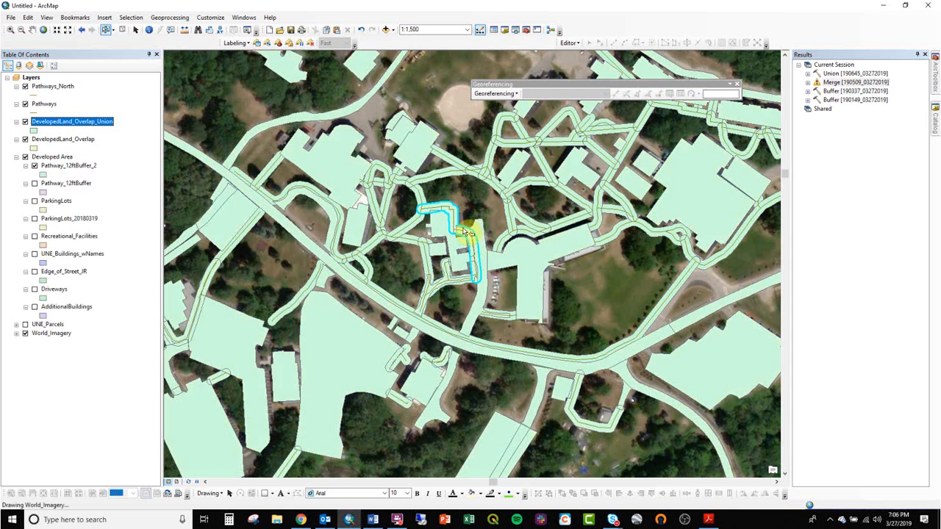
- Clear the selection and hide DevelopedLand_Overlap, toggling Pathway_12ftBuffer_2 off and on to check the union's coverage
{"action": "left_click", "coordinate": [429, 118]}
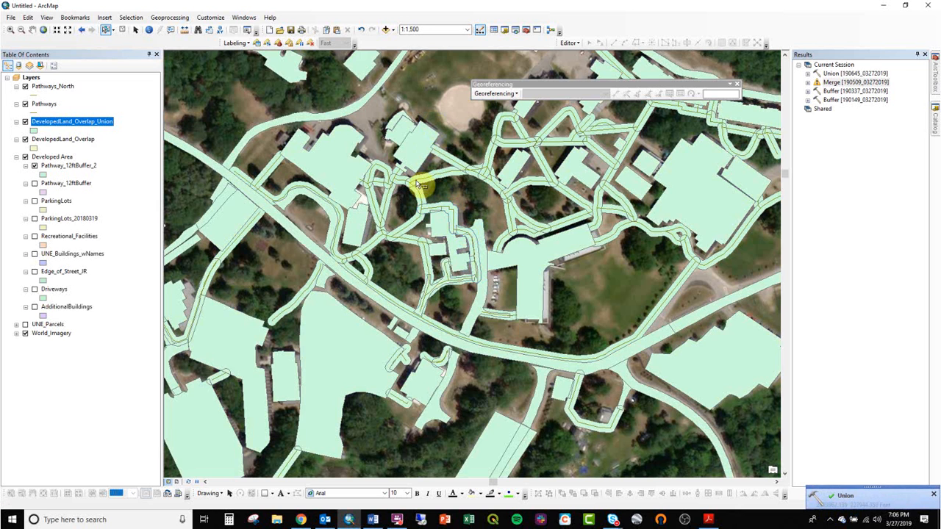
{"action": "left_click", "coordinate": [25, 139]}
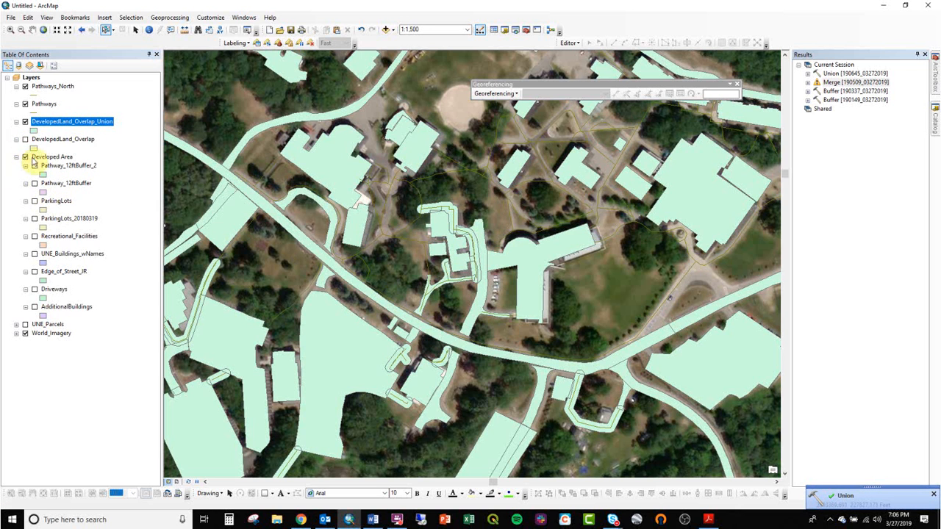
{"action": "left_click", "coordinate": [34, 166]}
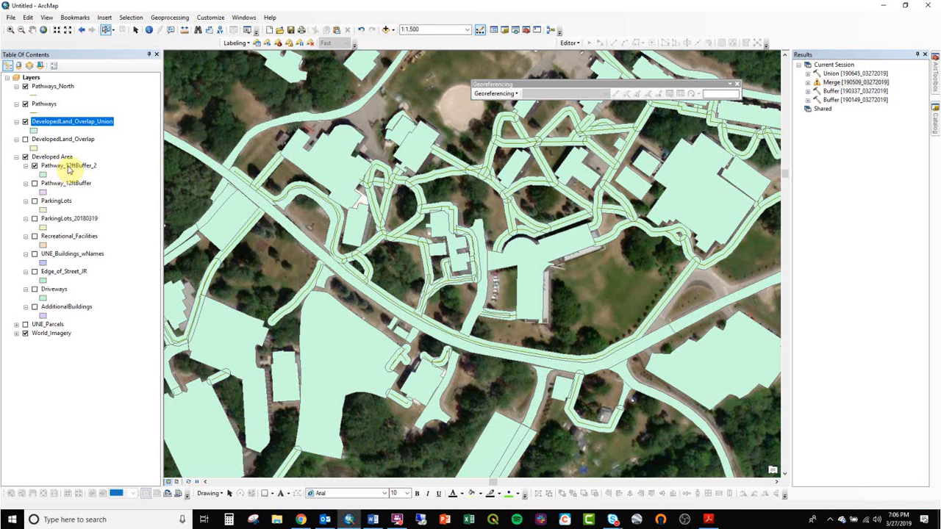
- Rerun the previous Union with the output feature class renamed to DevelopedLand_Overlap_Union2
{"action": "left_click", "coordinate": [834, 75]}
{"action": "double_click", "coordinate": [834, 74]}
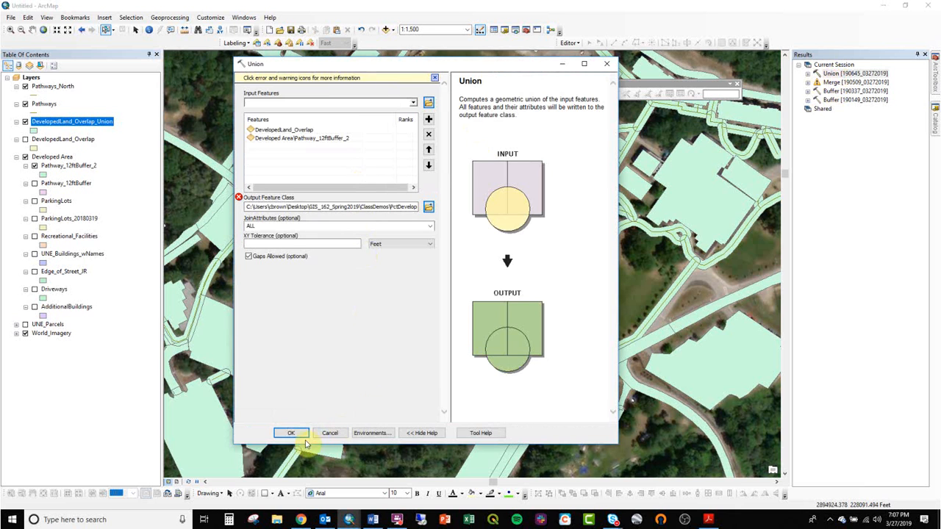
{"action": "left_click_drag", "start_coordinate": [403, 207], "coordinate": [449, 202]}
{"action": "left_click", "coordinate": [415, 206]}
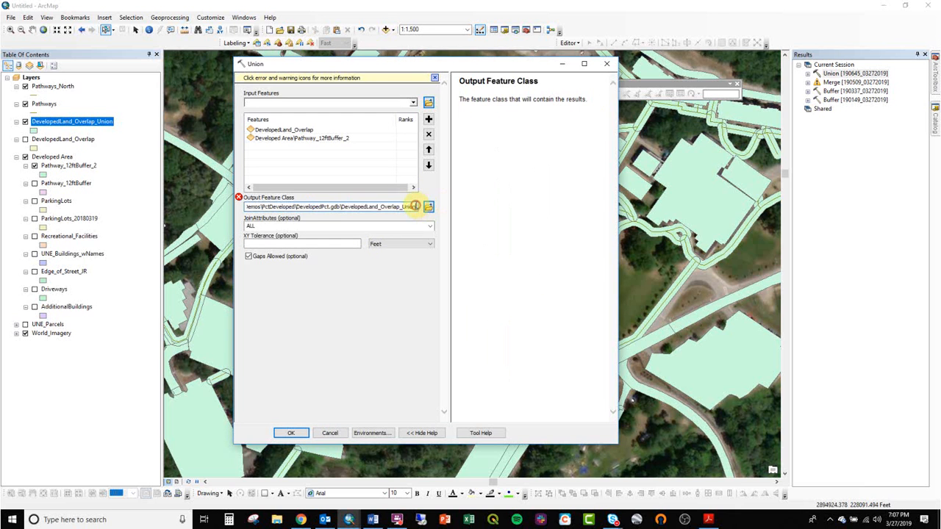
{"action": "type", "text": "2"}
{"action": "left_click", "coordinate": [291, 434]}
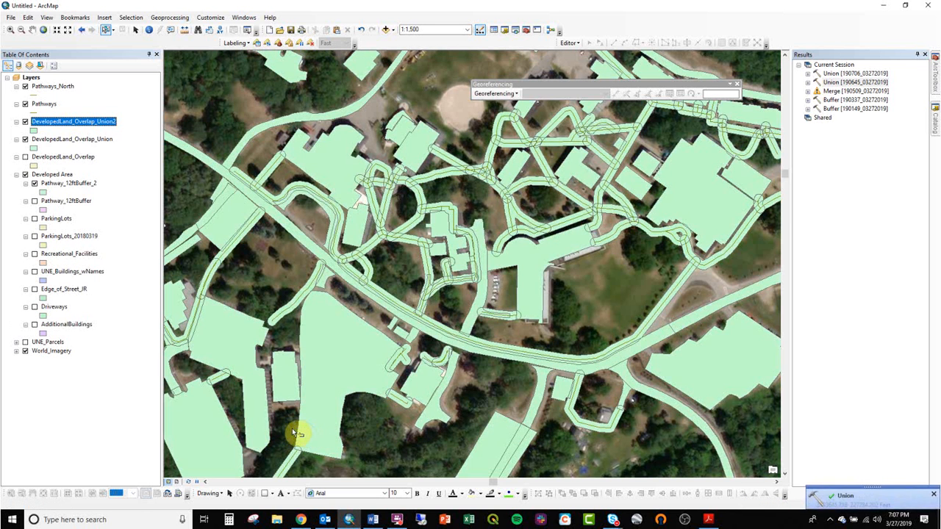
- Hide DevelopedLand_Overlap_Union and give DevelopedLand_Overlap_Union2 the solid blue fill symbol to review its coverage across campus
{"action": "left_click", "coordinate": [25, 139]}
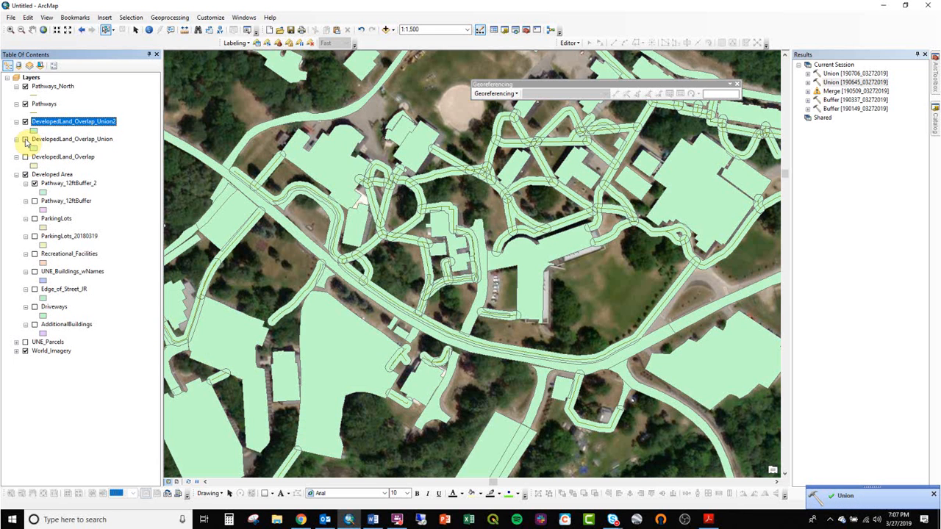
{"action": "left_click", "coordinate": [33, 130]}
{"action": "left_click", "coordinate": [373, 200]}
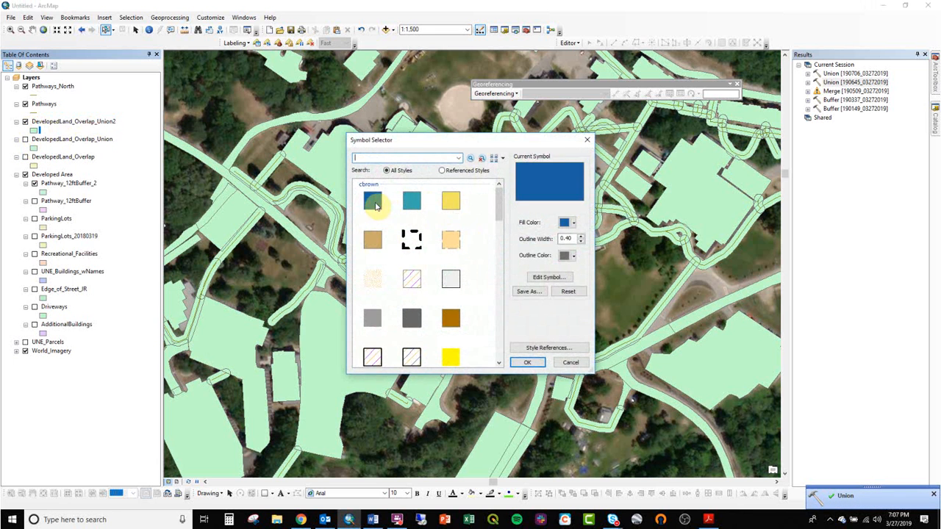
{"action": "double_click", "coordinate": [373, 200]}
{"action": "scroll", "coordinate": [412, 257], "scroll_direction": "down", "scroll_amount": 3}
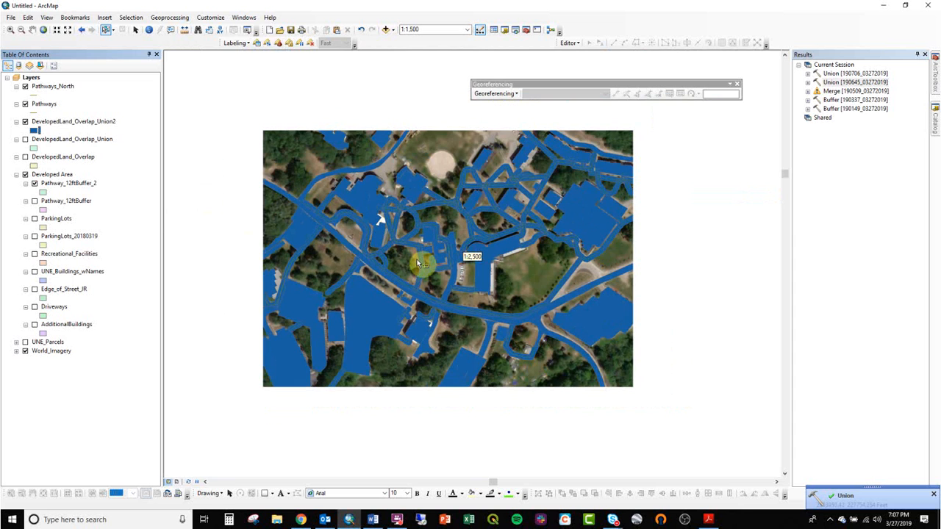
{"action": "scroll", "coordinate": [493, 264], "scroll_direction": "down", "scroll_amount": 2}
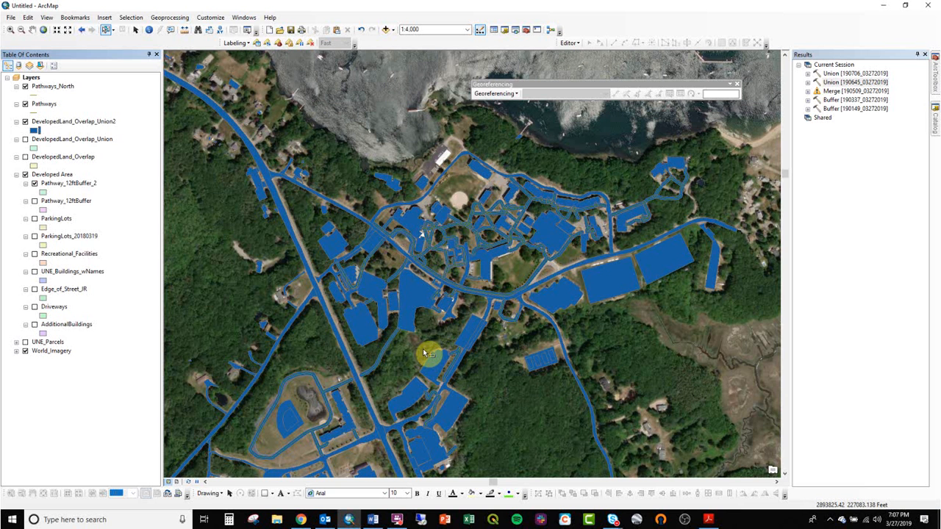
{"action": "scroll", "coordinate": [487, 194], "scroll_direction": "up", "scroll_amount": 2}
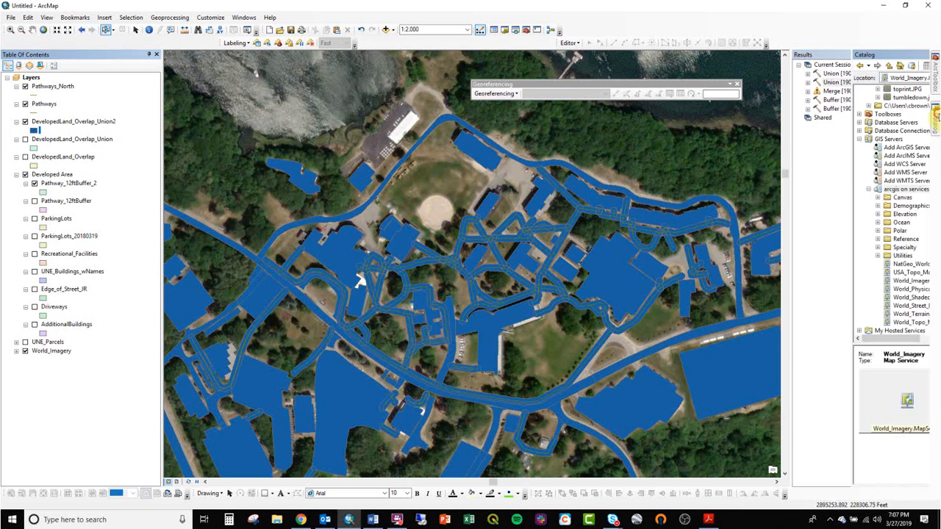
- Start editing DevelopedLand_Overlap_Union2 and activate its template for creating new polygon features
{"action": "mouse_move", "coordinate": [936, 118]}
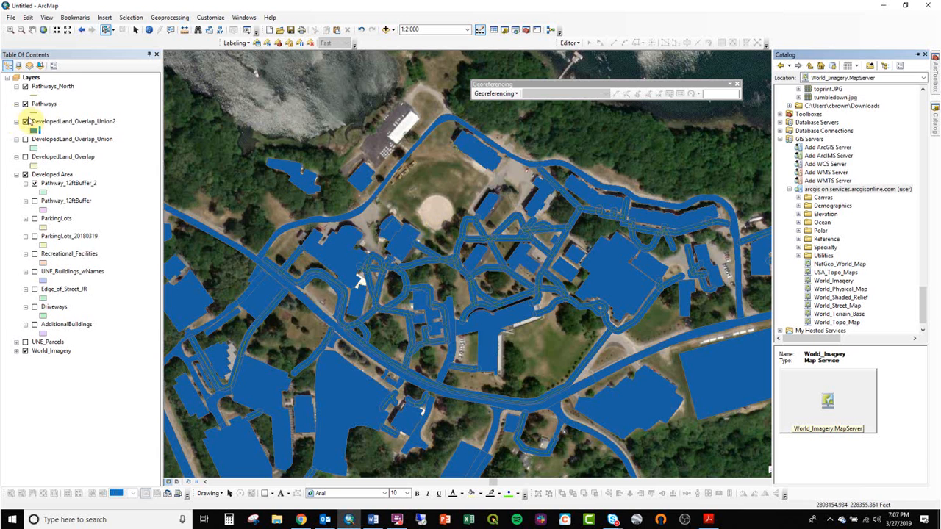
{"action": "right_click", "coordinate": [68, 123]}
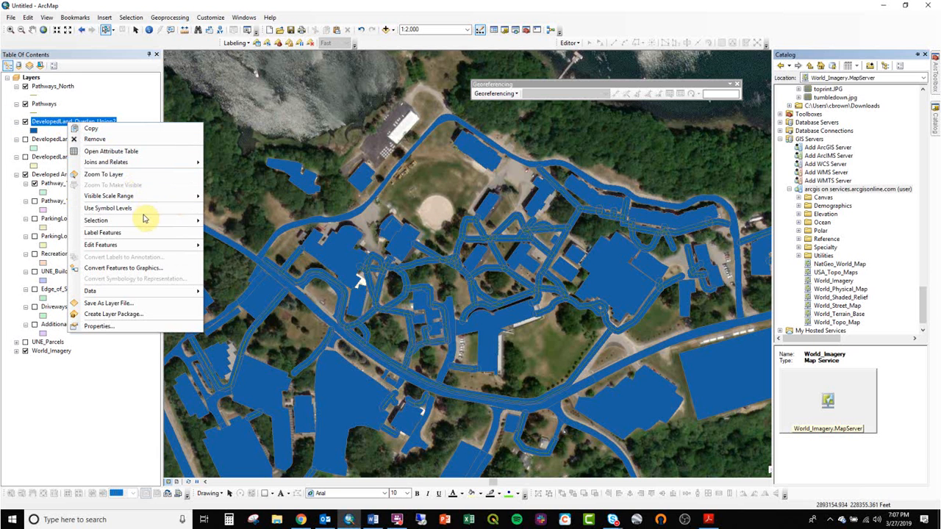
{"action": "mouse_move", "coordinate": [147, 245]}
{"action": "left_click", "coordinate": [237, 247]}
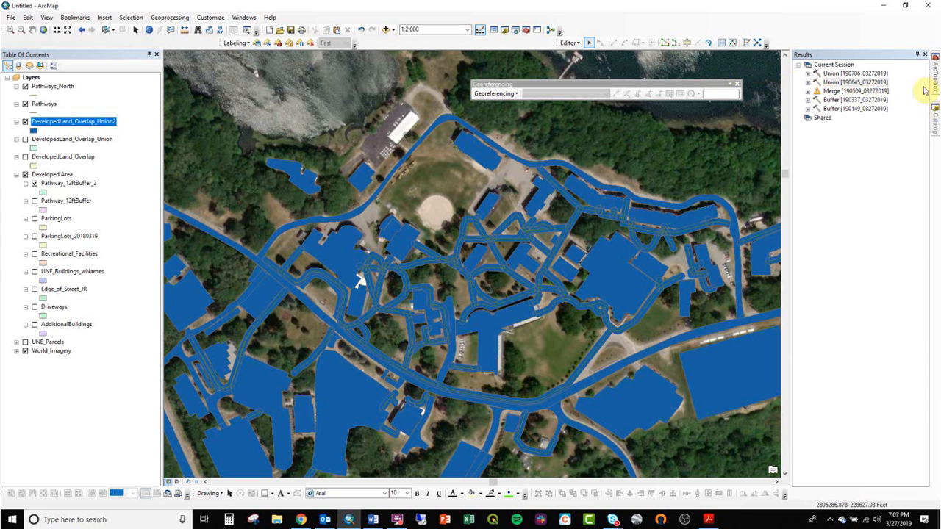
{"action": "left_click", "coordinate": [745, 44]}
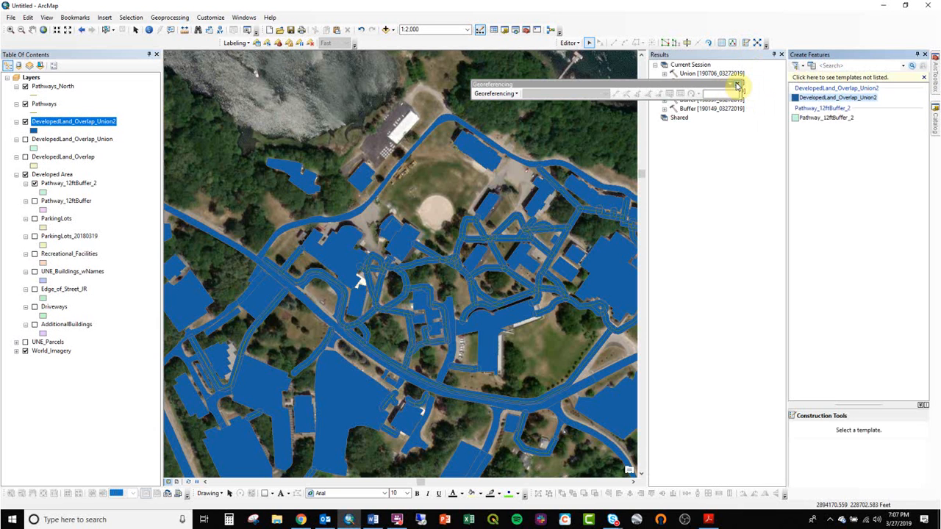
{"action": "left_click", "coordinate": [737, 86]}
{"action": "left_click", "coordinate": [816, 98]}
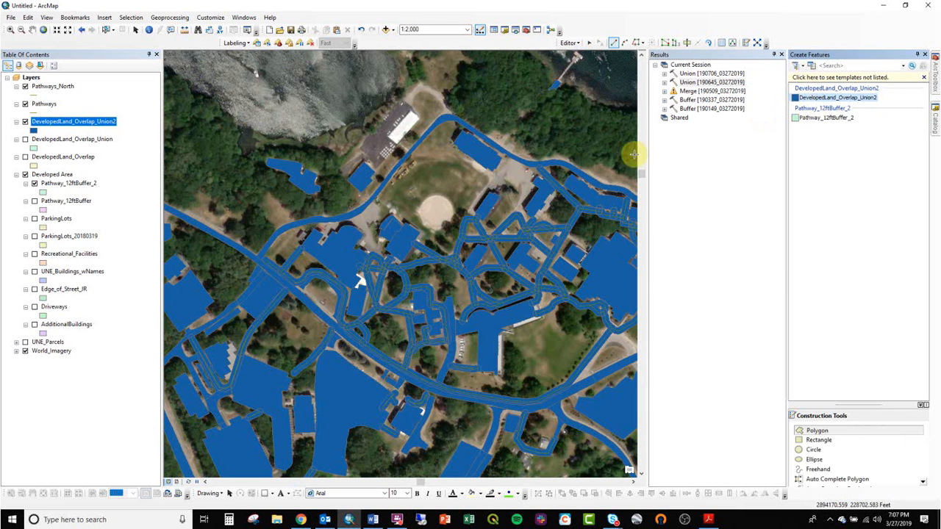
- Sketch a polygon over the baseball field, about 840 ft in perimeter, notched around the adjoining building, and finish it
{"action": "left_click", "coordinate": [392, 202]}
{"action": "left_click", "coordinate": [426, 160]}
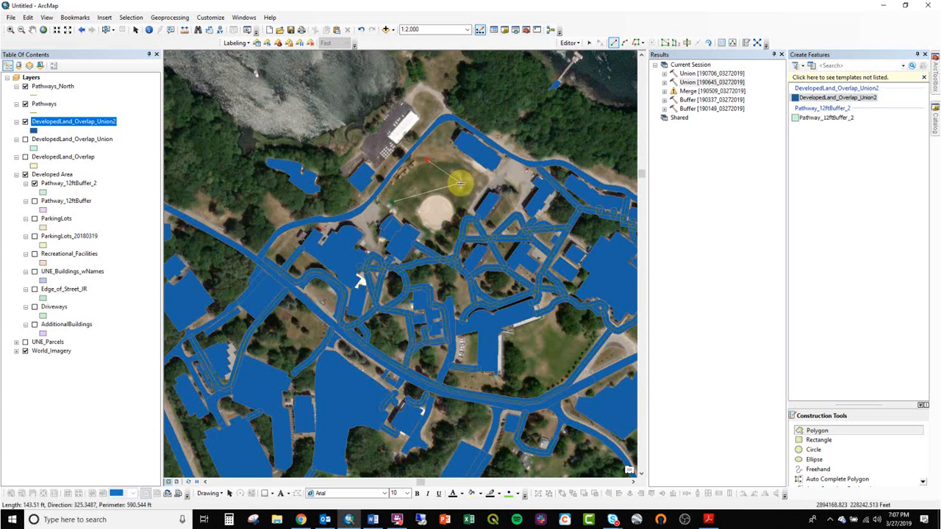
{"action": "left_click", "coordinate": [469, 189]}
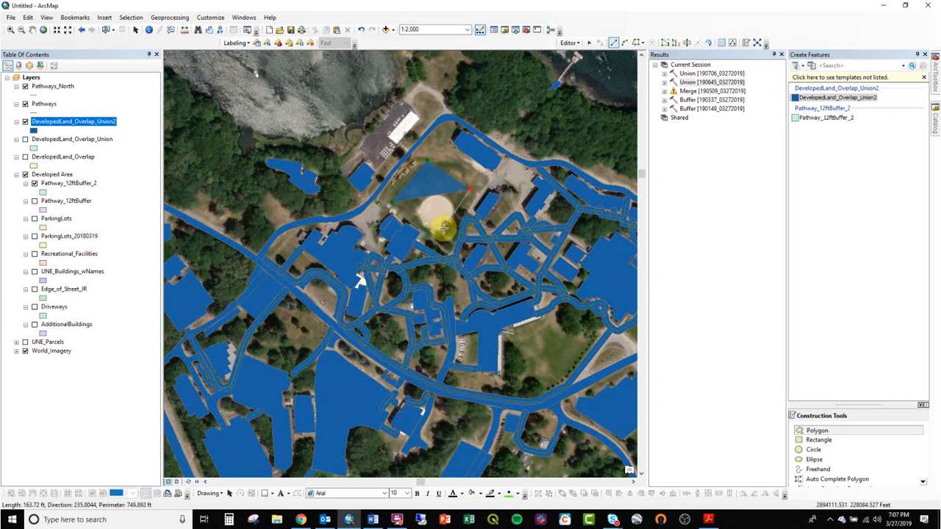
{"action": "left_click", "coordinate": [435, 234]}
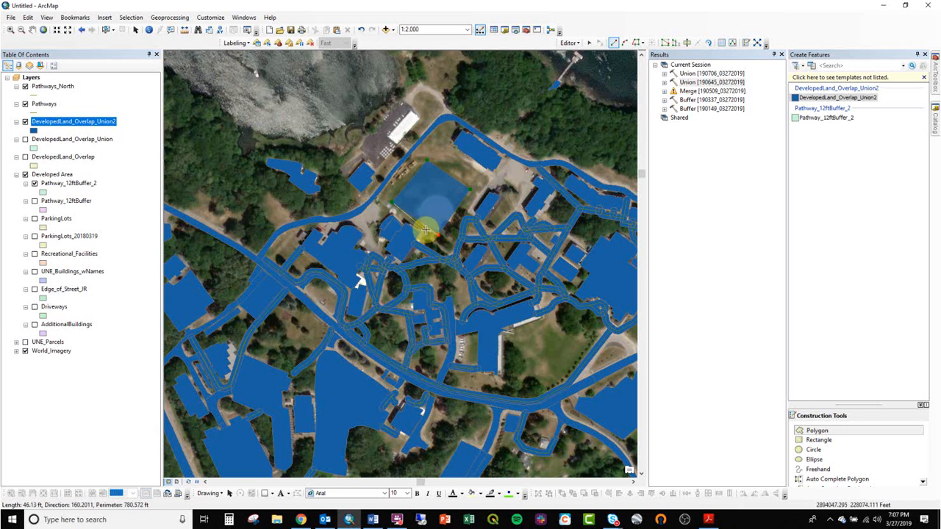
{"action": "left_click", "coordinate": [422, 231]}
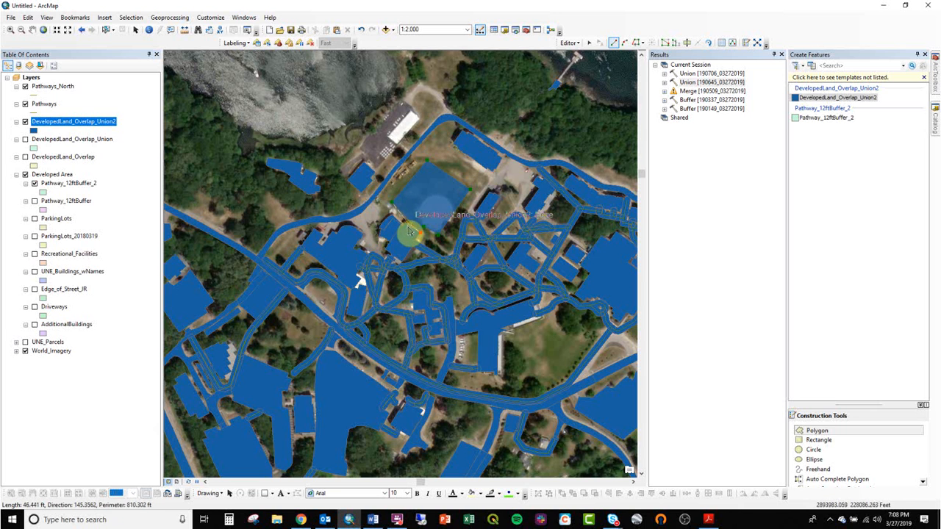
{"action": "left_click", "coordinate": [405, 222]}
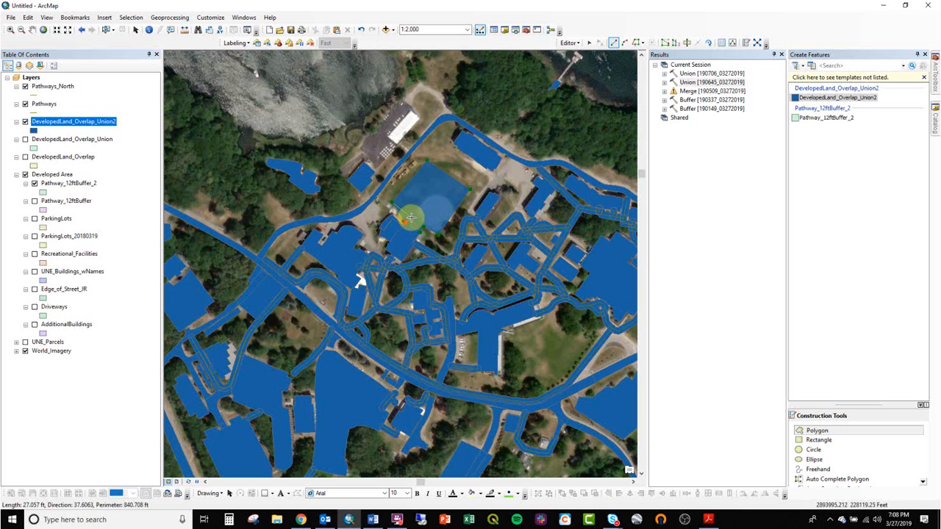
{"action": "double_click", "coordinate": [410, 215]}
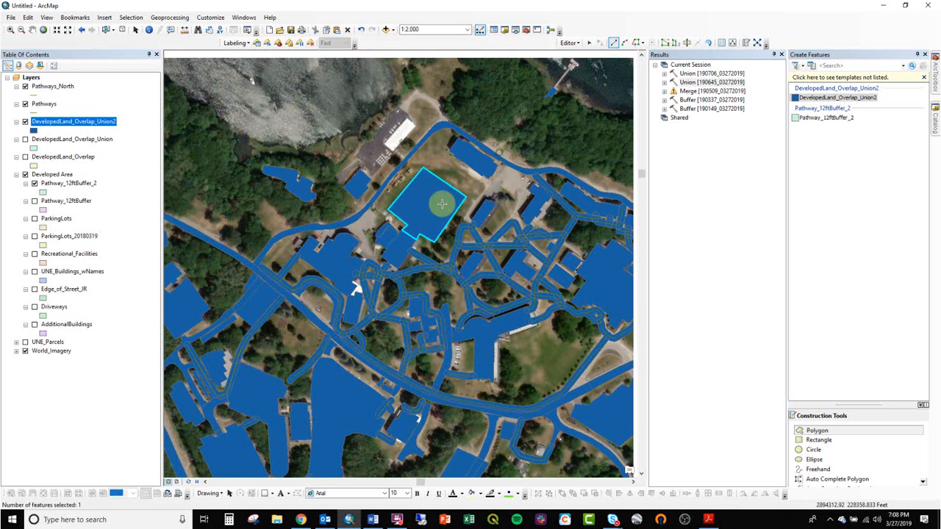
- Enlarge the baseball field polygon by moving its two northern corner vertices northeast toward the neighbouring building, and finish the sketch
{"action": "left_click_drag", "start_coordinate": [442, 204], "coordinate": [420, 233]}
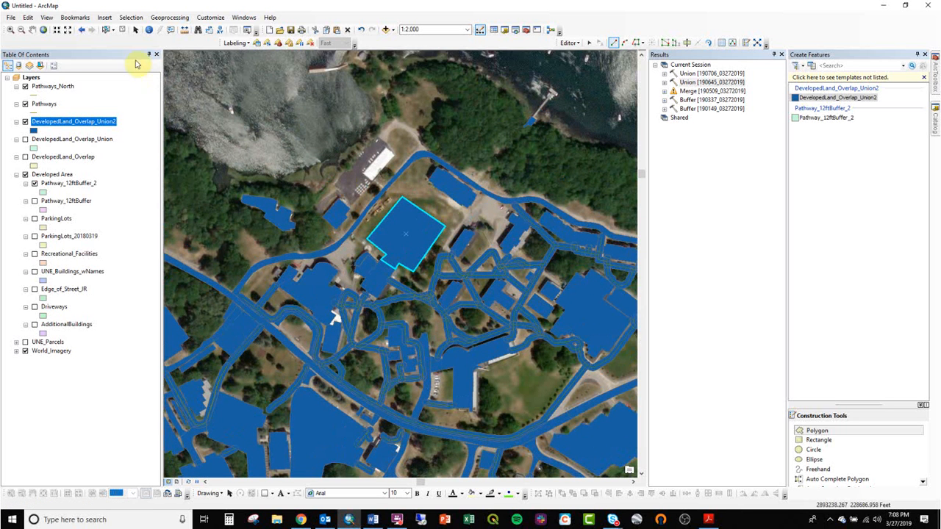
{"action": "scroll", "coordinate": [416, 185], "scroll_direction": "up", "scroll_amount": 2}
{"action": "scroll", "coordinate": [435, 200], "scroll_direction": "up", "scroll_amount": 1}
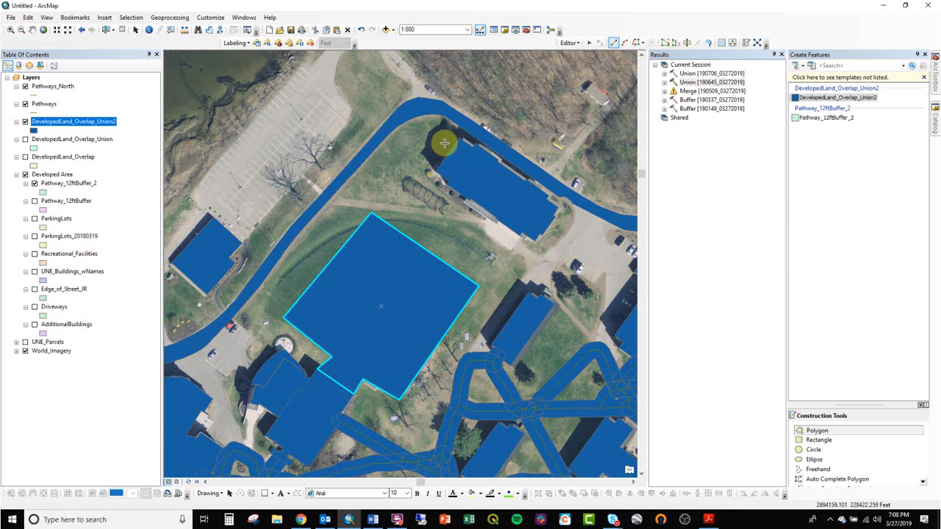
{"action": "left_click", "coordinate": [810, 99]}
{"action": "right_click", "coordinate": [402, 253]}
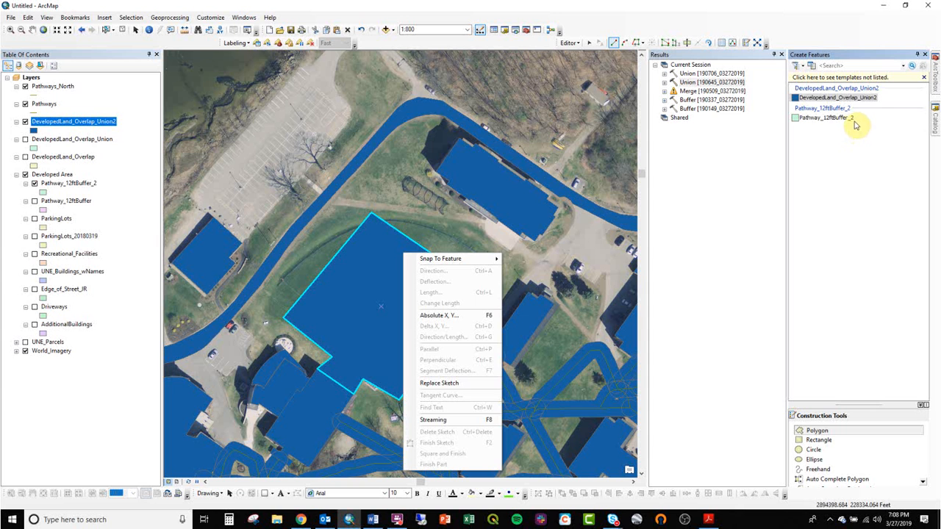
{"action": "left_click", "coordinate": [586, 44]}
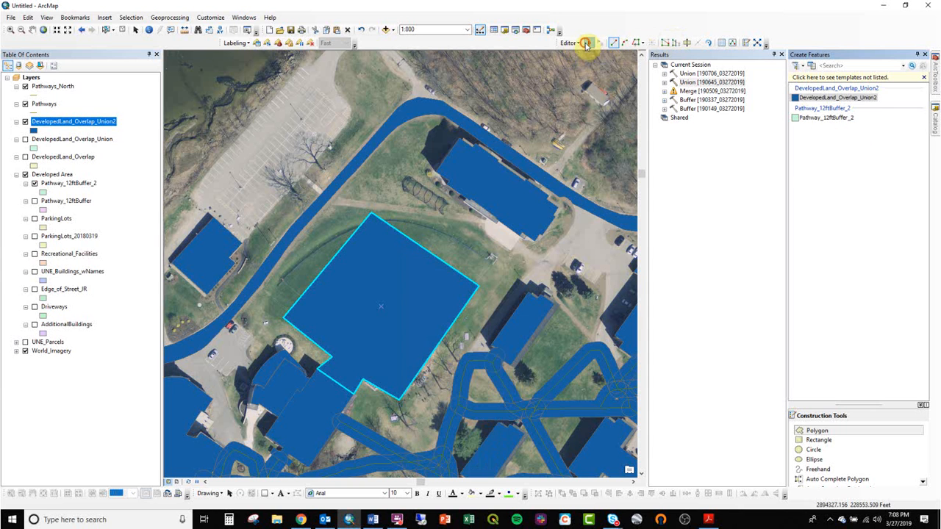
{"action": "left_click", "coordinate": [409, 272]}
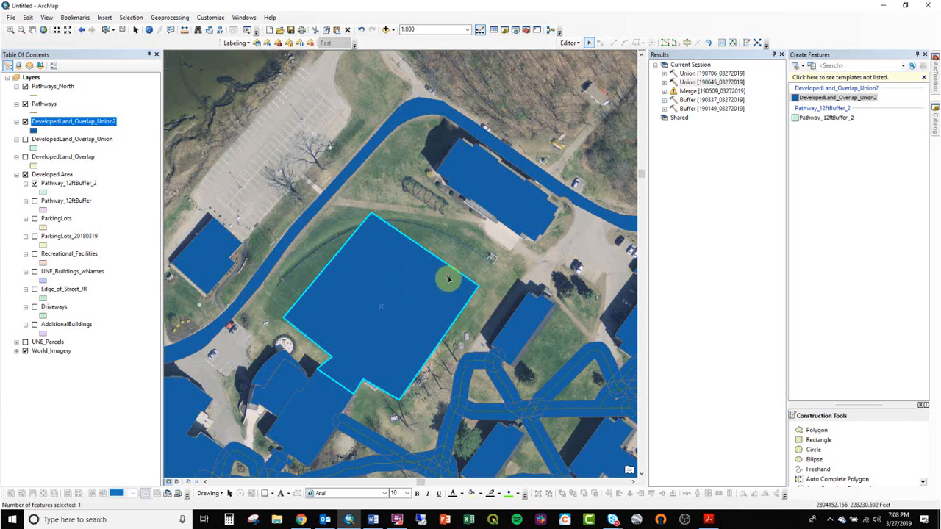
{"action": "double_click", "coordinate": [473, 285]}
{"action": "left_click_drag", "start_coordinate": [479, 285], "coordinate": [509, 252]}
{"action": "mouse_move", "coordinate": [372, 215]}
{"action": "left_mouse_down"}
{"action": "mouse_move", "coordinate": [402, 195]}
{"action": "mouse_move", "coordinate": [394, 182]}
{"action": "left_mouse_up"}
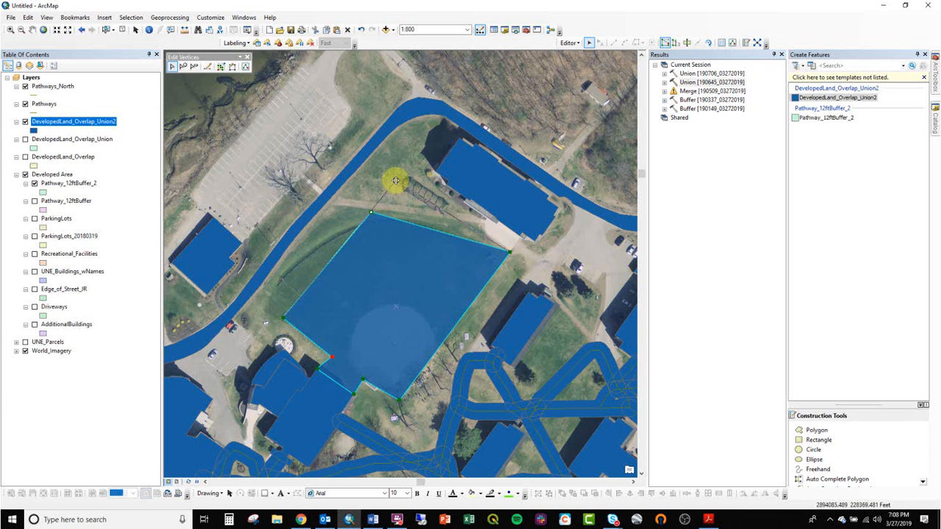
{"action": "key", "text": "F2"}
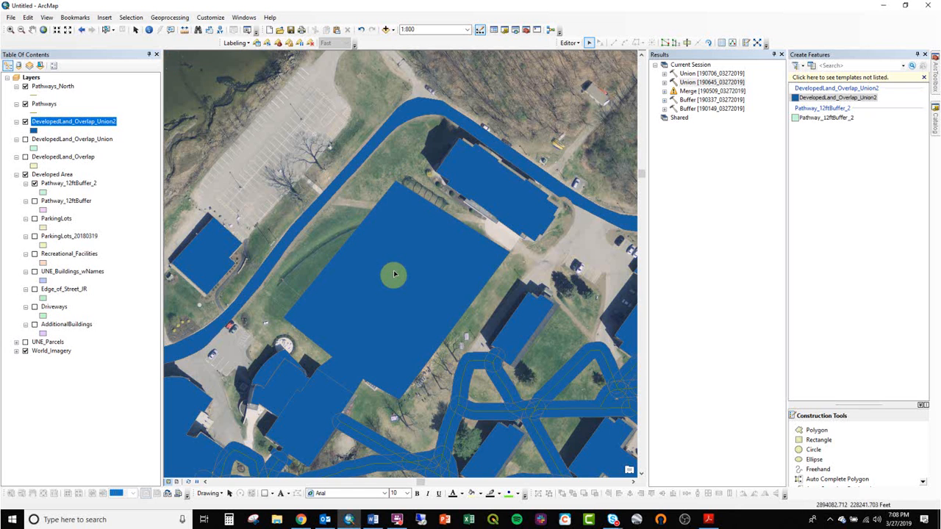
- Examine the developed-land coverage across the whole campus and compare it with the displayed UNE_Parcels boundaries
{"action": "scroll", "coordinate": [394, 274], "scroll_direction": "up", "scroll_amount": 3}
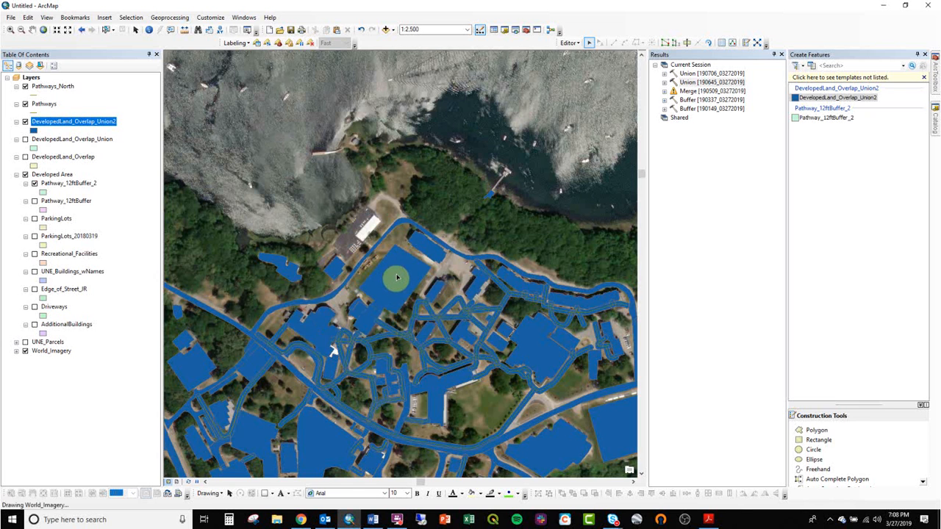
{"action": "scroll", "coordinate": [397, 294], "scroll_direction": "up", "scroll_amount": 1}
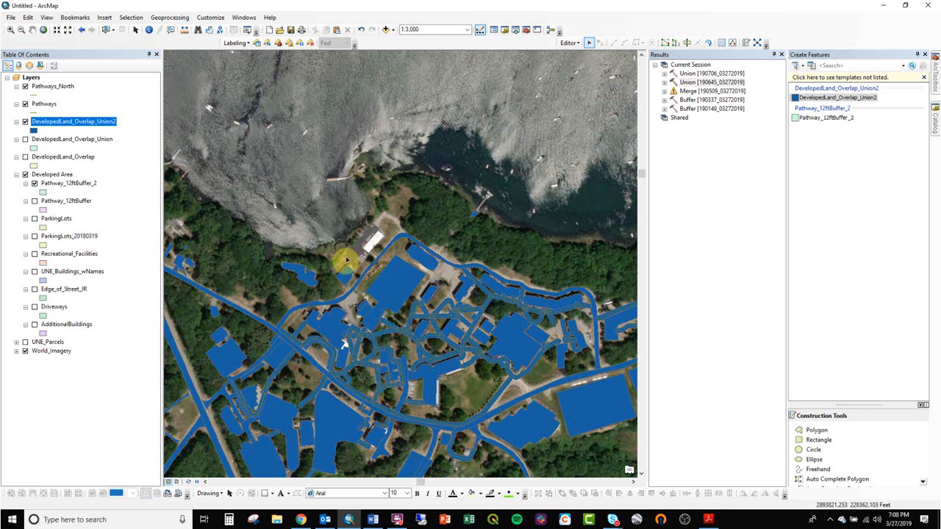
{"action": "left_click_drag", "start_coordinate": [525, 353], "coordinate": [289, 259]}
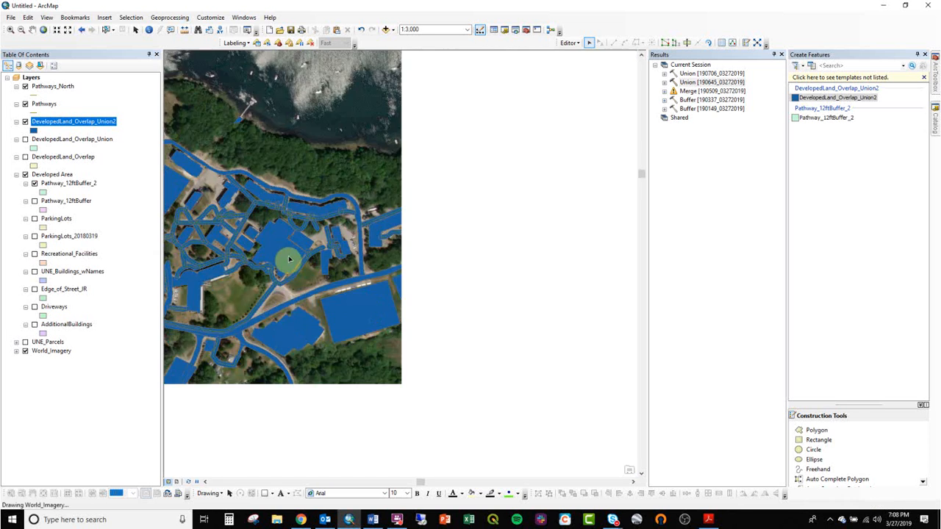
{"action": "left_click_drag", "start_coordinate": [323, 294], "coordinate": [562, 260]}
{"action": "scroll", "coordinate": [448, 287], "scroll_direction": "up", "scroll_amount": 2}
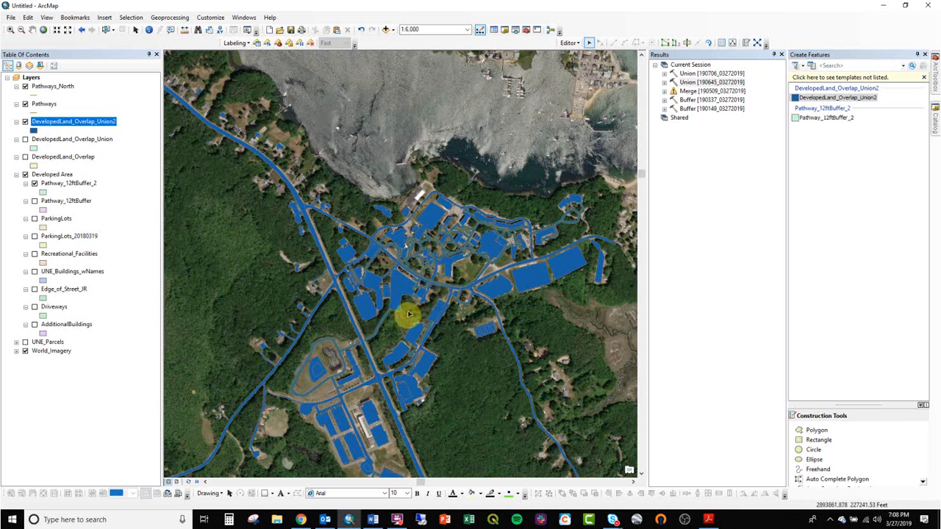
{"action": "left_click_drag", "start_coordinate": [369, 384], "coordinate": [393, 261]}
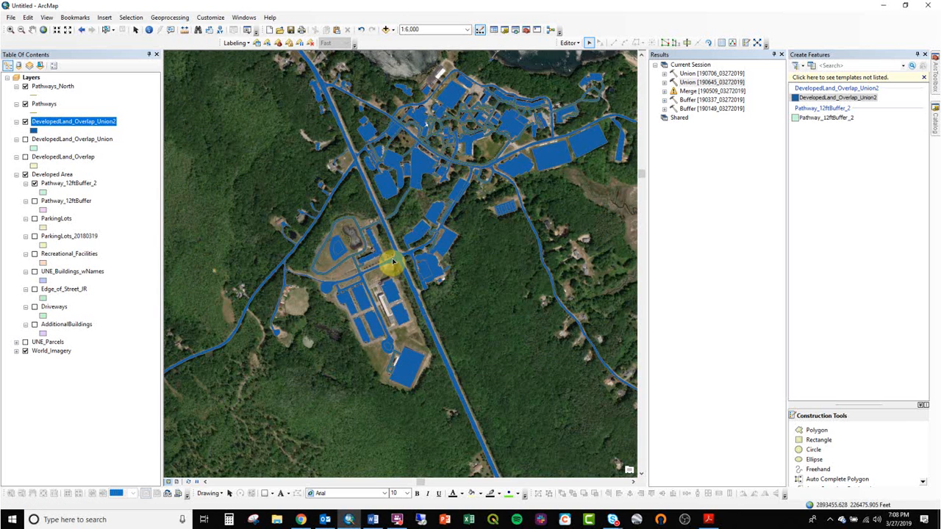
{"action": "left_click_drag", "start_coordinate": [411, 251], "coordinate": [395, 264]}
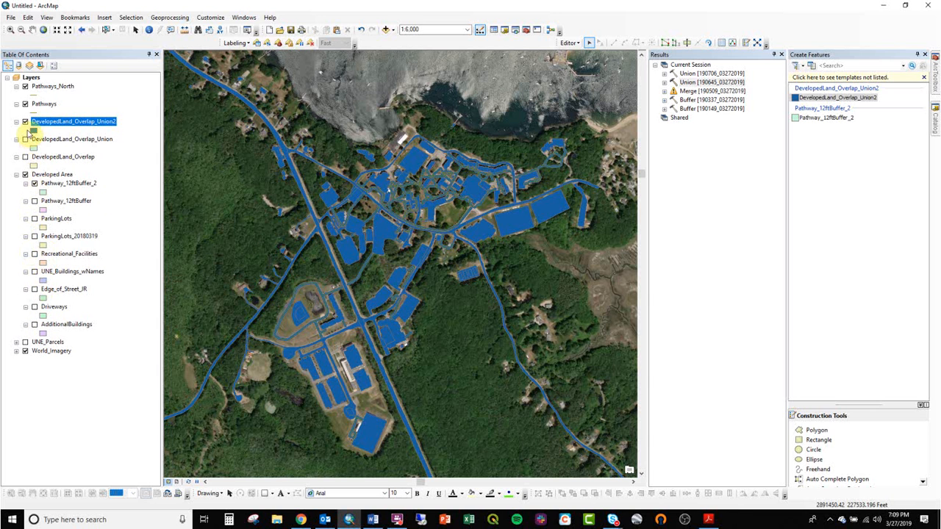
{"action": "left_click", "coordinate": [25, 341]}
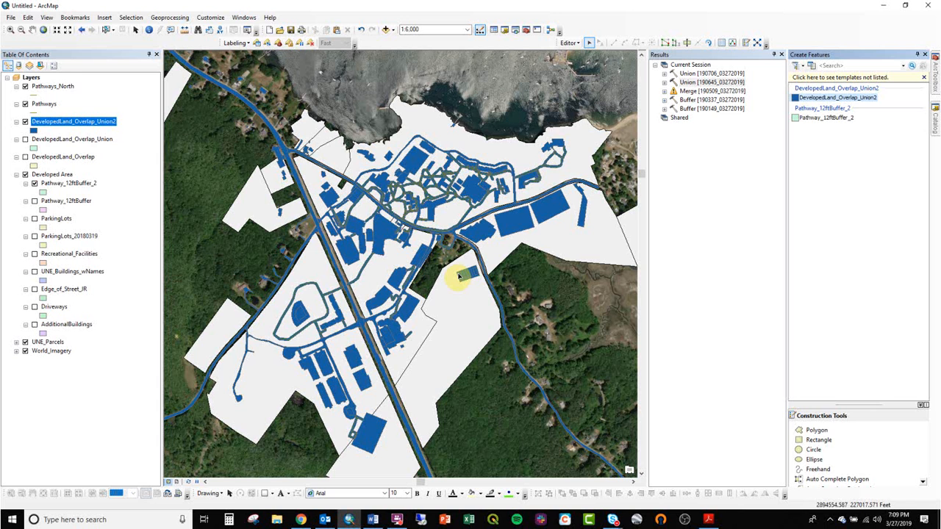
{"action": "left_click", "coordinate": [455, 323]}
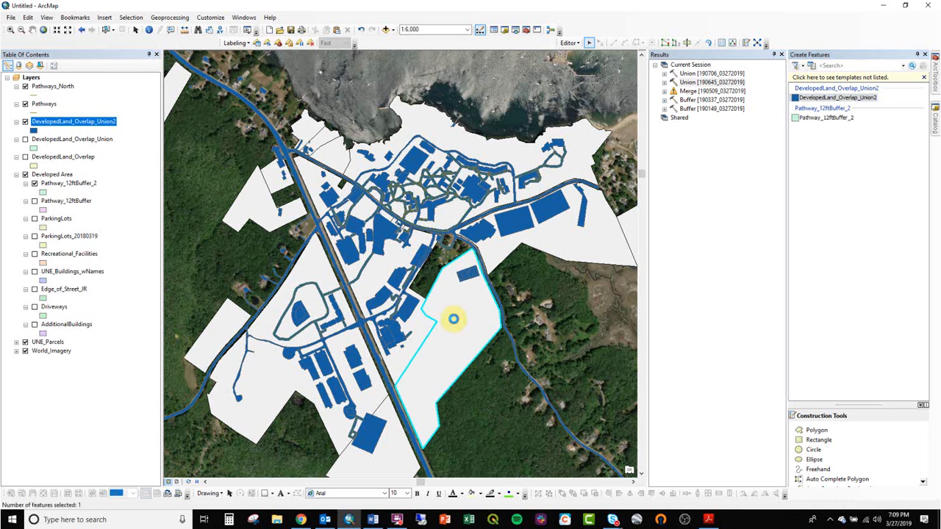
{"action": "left_click", "coordinate": [74, 249]}
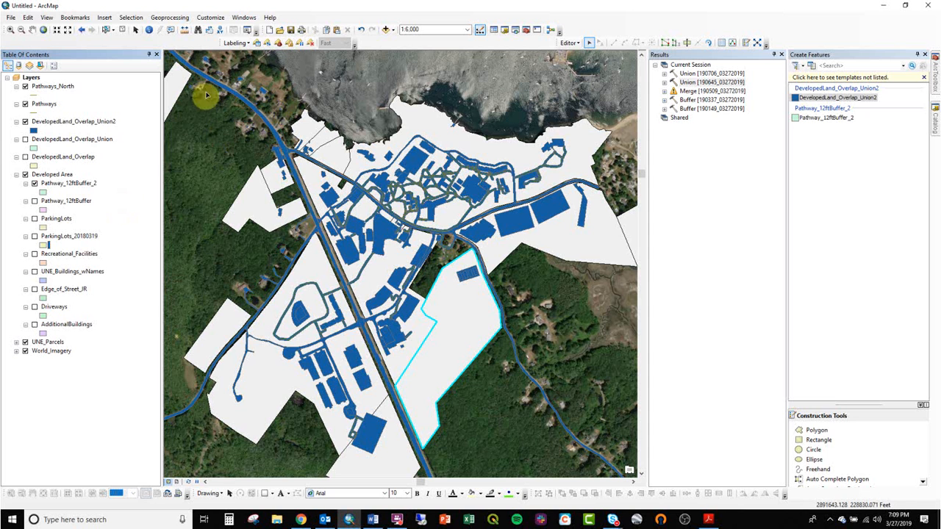
- Start the Dissolve geoprocessing tool with DevelopedLand_Overlap_Union2 as the input features
{"action": "left_click", "coordinate": [181, 18]}
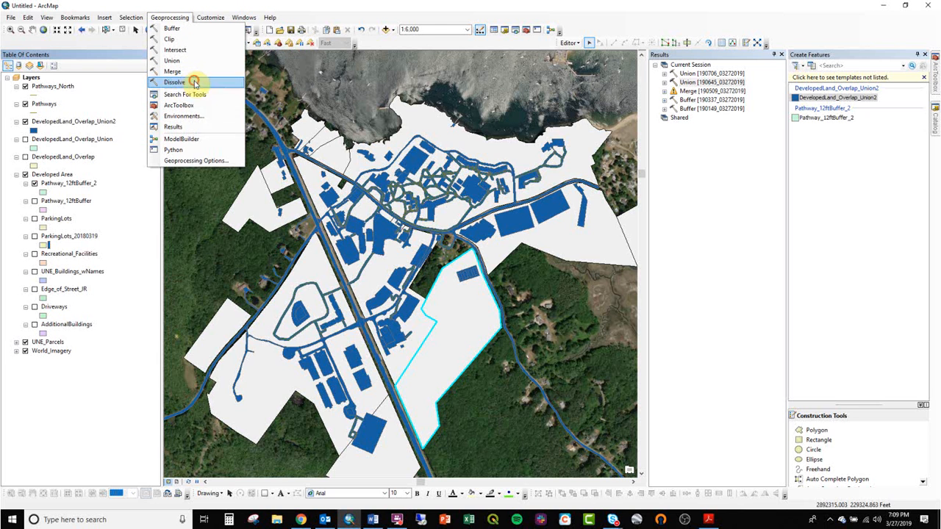
{"action": "left_click", "coordinate": [194, 83]}
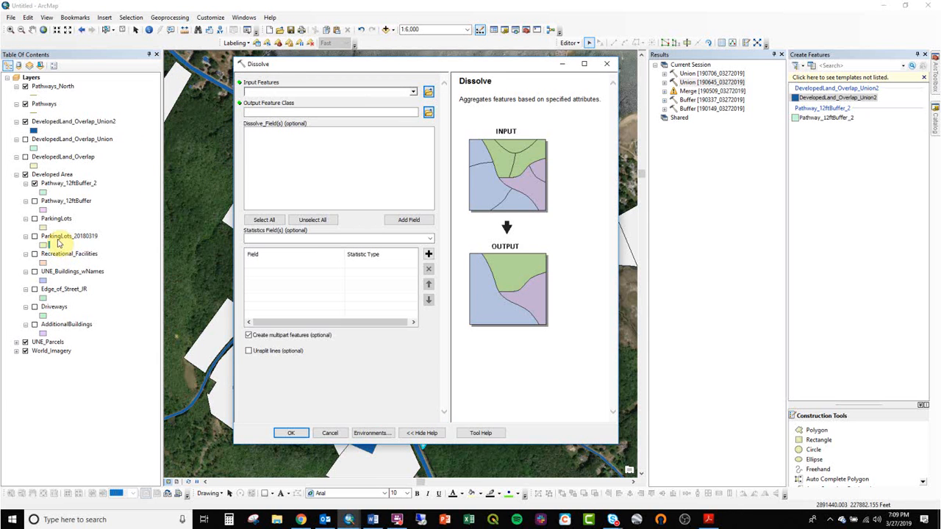
{"action": "left_click", "coordinate": [79, 125]}
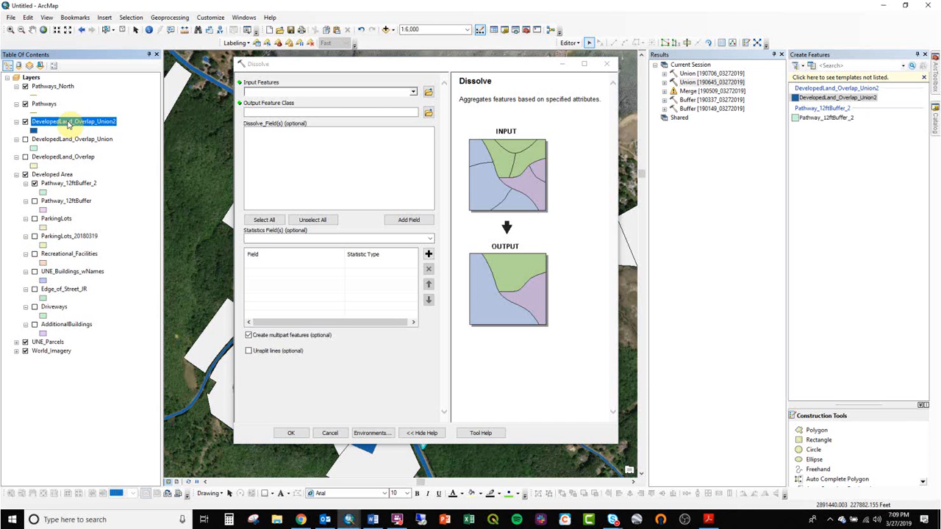
{"action": "left_click_drag", "start_coordinate": [67, 125], "coordinate": [269, 90]}
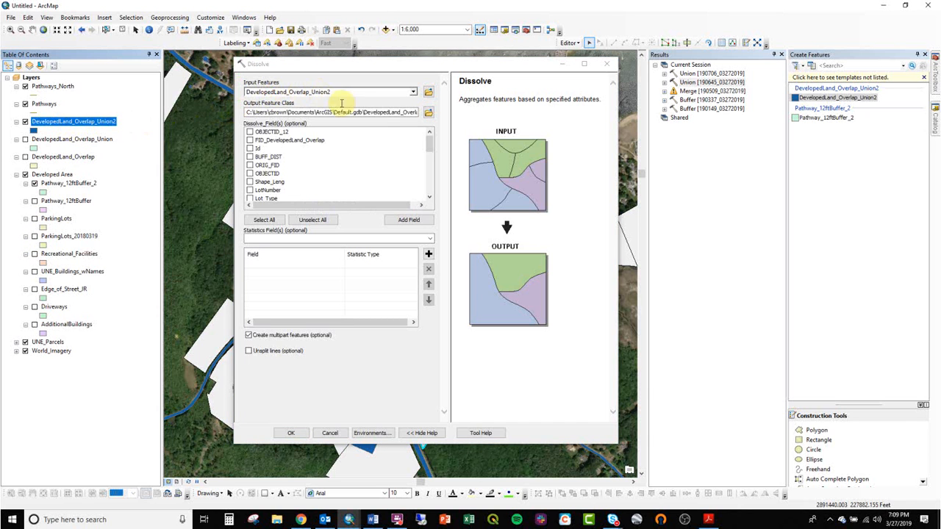
- Name the Dissolve output DevelopedLand_Dissolved in DevelopedPct.gdb, run the tool with no dissolve fields chosen, and dismiss its completion report
{"action": "left_click", "coordinate": [427, 112]}
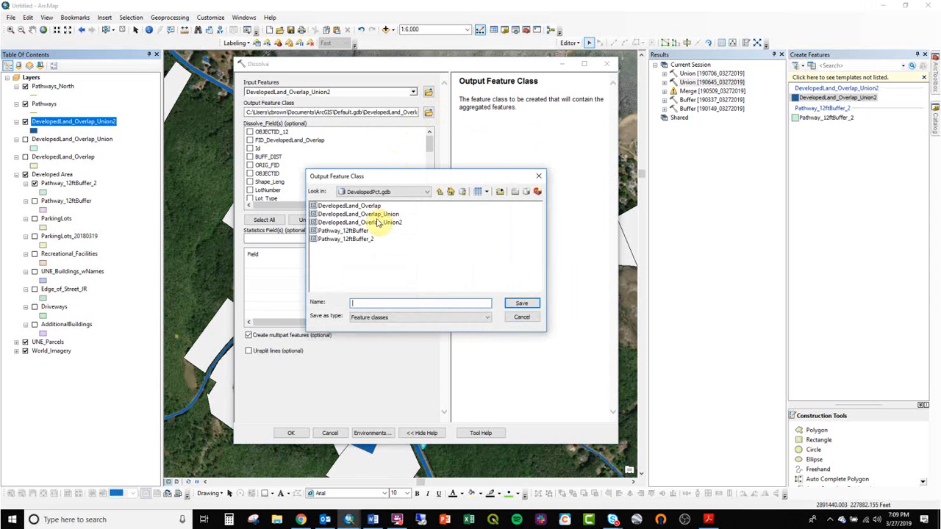
{"action": "left_click", "coordinate": [366, 207]}
{"action": "left_click_drag", "start_coordinate": [390, 303], "coordinate": [446, 302]}
{"action": "key", "text": "BackSpace"}
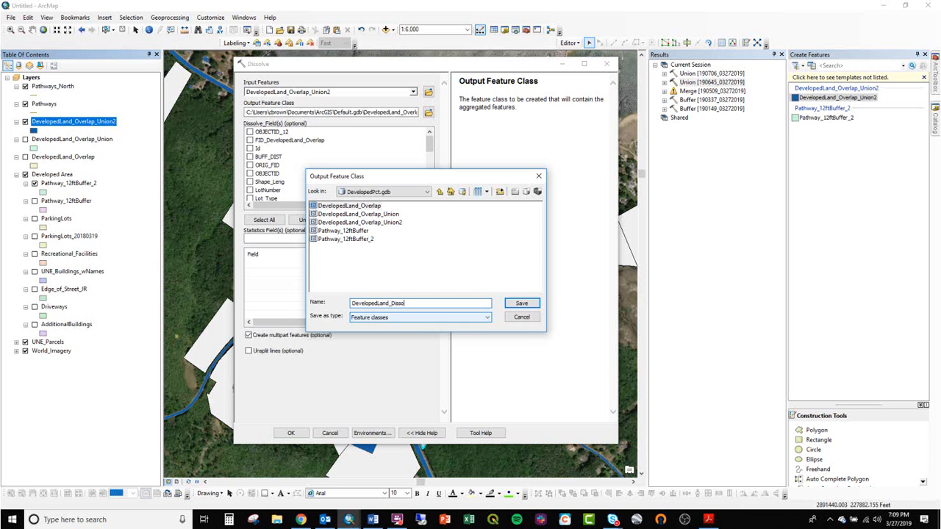
{"action": "key", "text": "Return"}
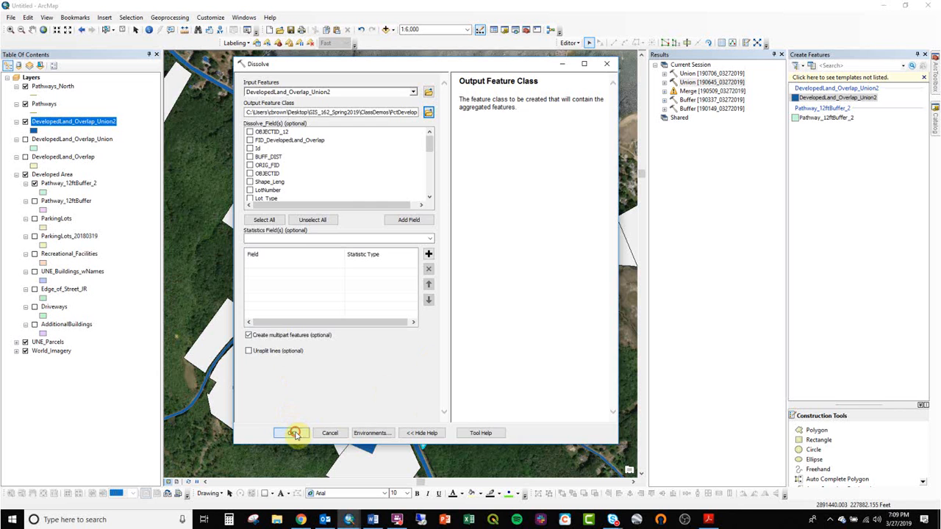
{"action": "left_click", "coordinate": [294, 433]}
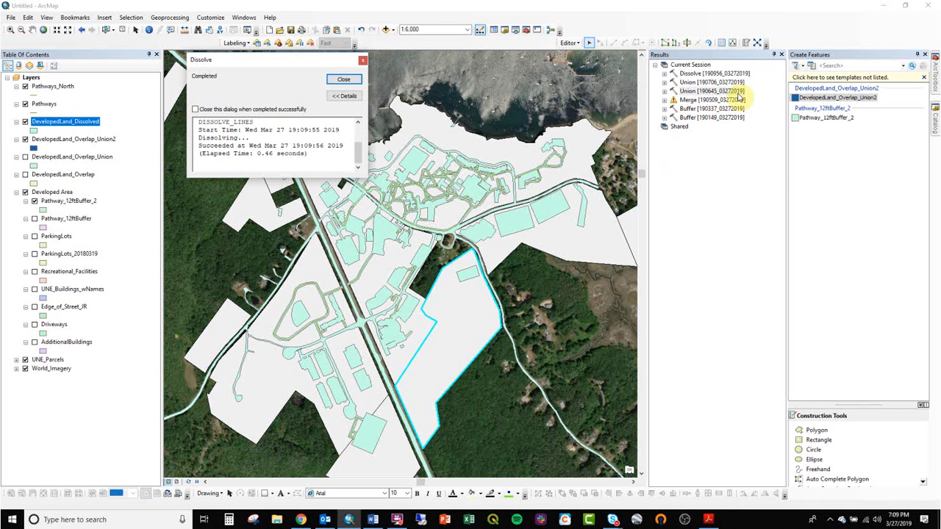
{"action": "left_click", "coordinate": [699, 68]}
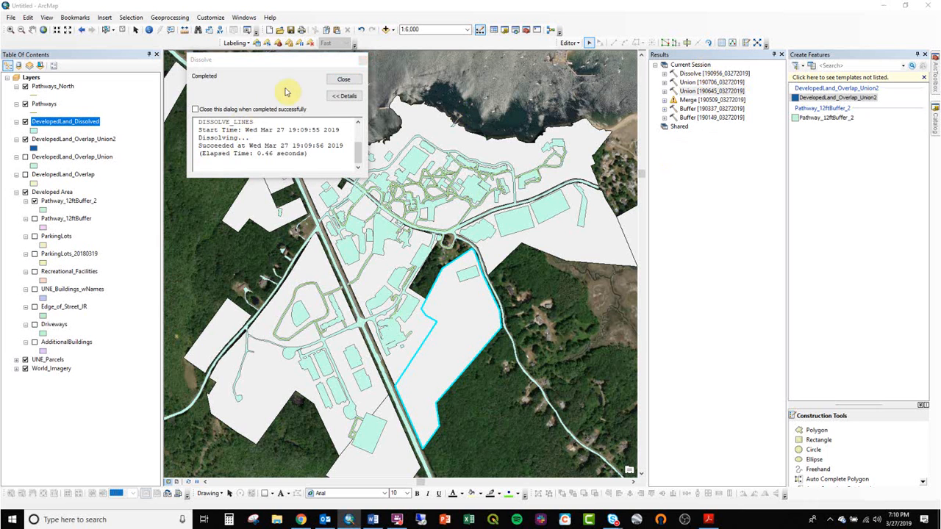
{"action": "left_click", "coordinate": [340, 82]}
{"action": "left_click", "coordinate": [695, 65]}
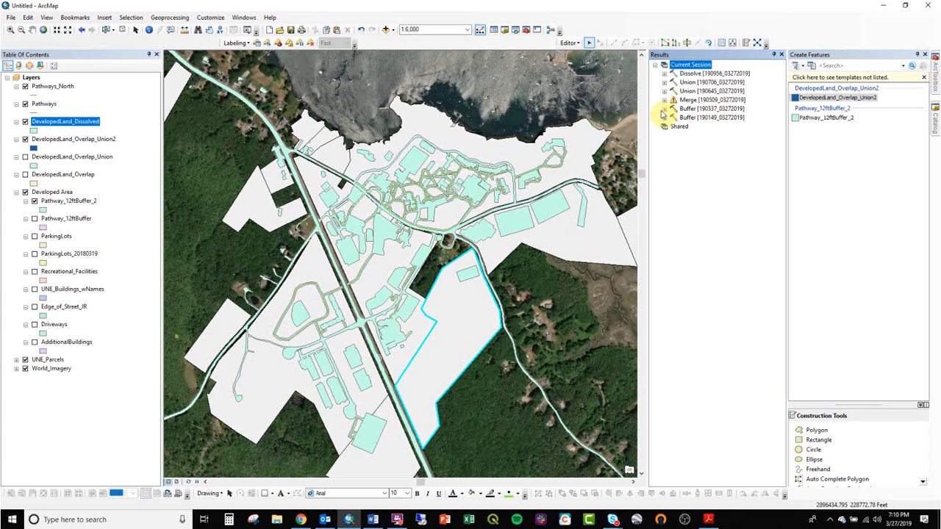
- Hide Pathways_North, Pathways and UNE_Parcels, and select the dissolved developed-land polygon over the imagery
{"action": "scroll", "coordinate": [382, 238], "scroll_direction": "up", "scroll_amount": 5}
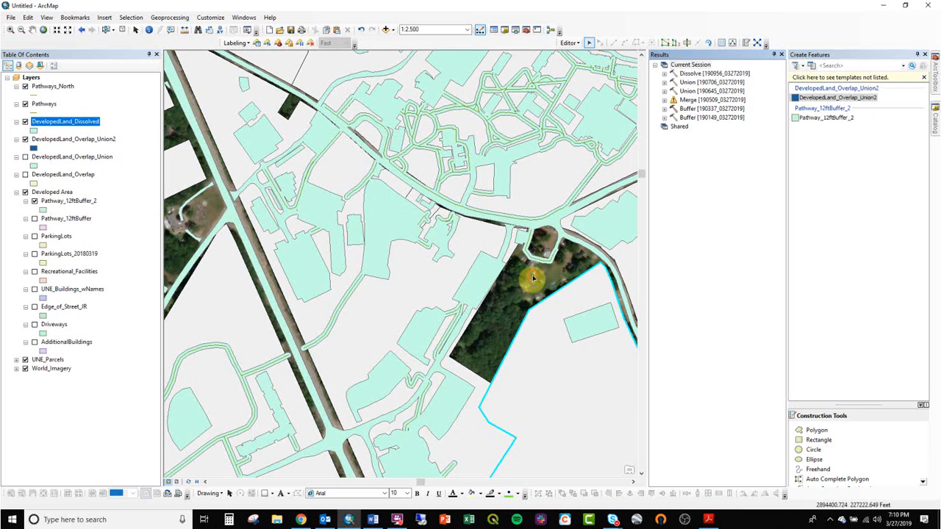
{"action": "left_click", "coordinate": [529, 275]}
{"action": "left_click", "coordinate": [25, 103]}
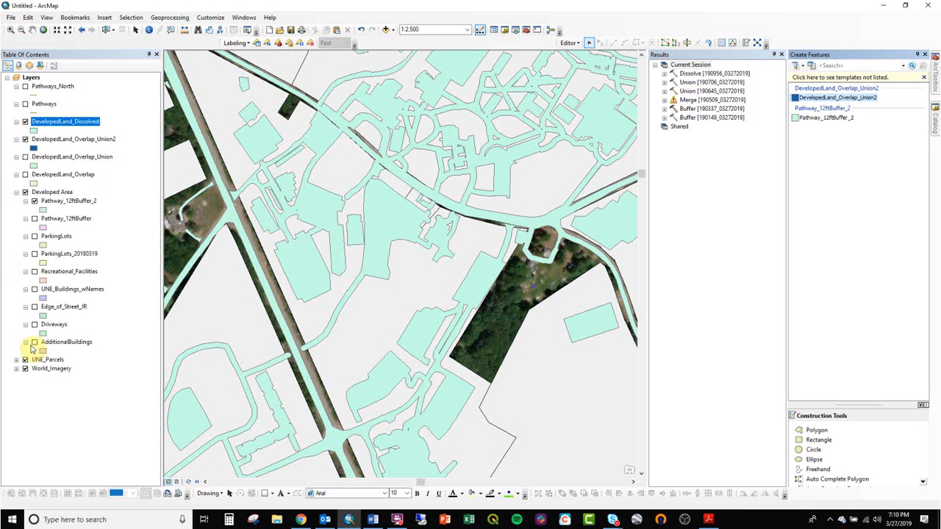
{"action": "left_click", "coordinate": [25, 369]}
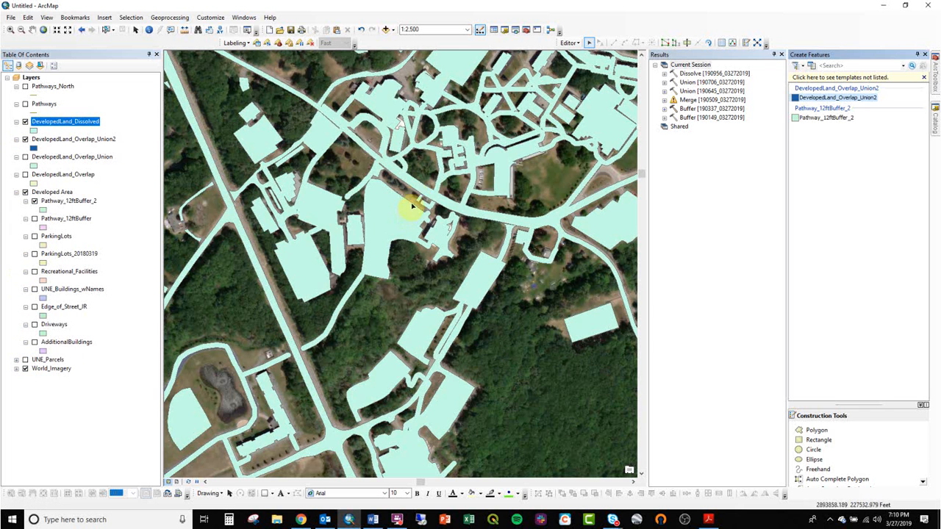
{"action": "left_click", "coordinate": [416, 190]}
- Inspect the attribute table of DevelopedLand_Dissolved, try to add a field, and close the table
{"action": "right_click", "coordinate": [46, 122]}
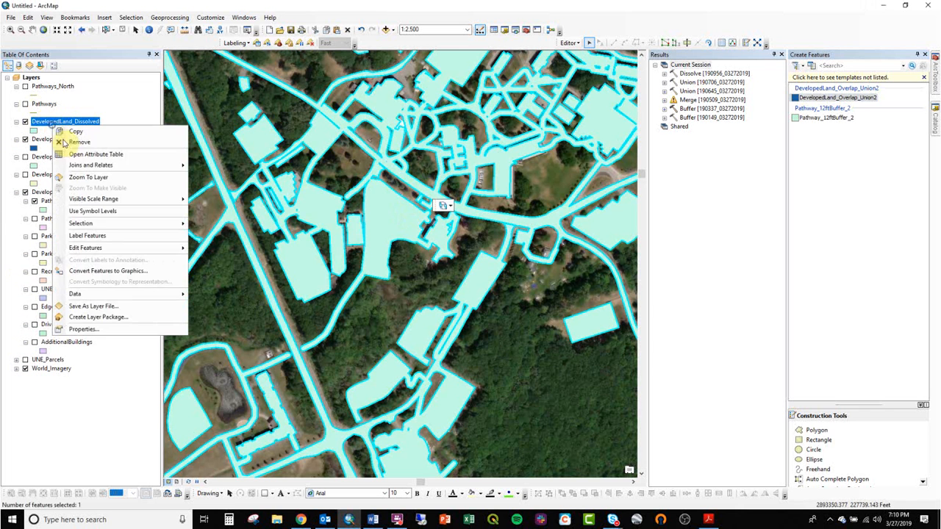
{"action": "left_click", "coordinate": [88, 158]}
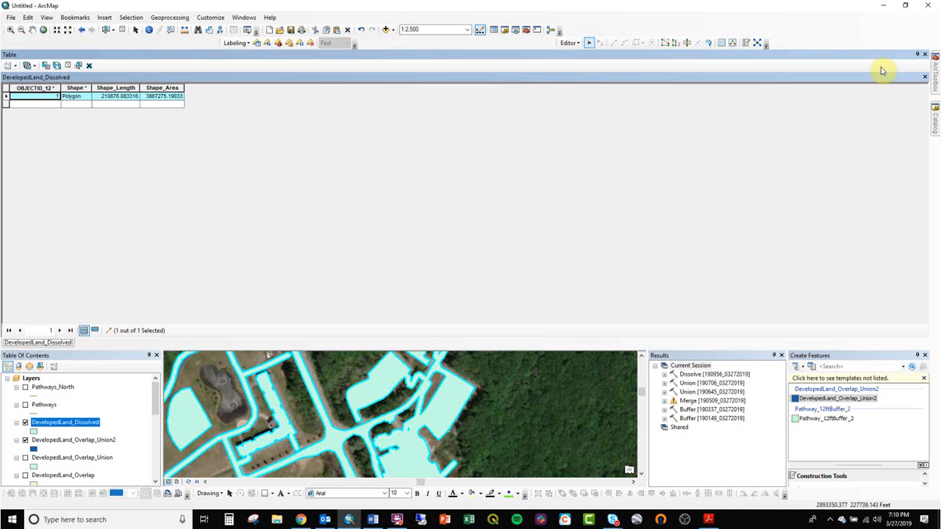
{"action": "left_click", "coordinate": [10, 66]}
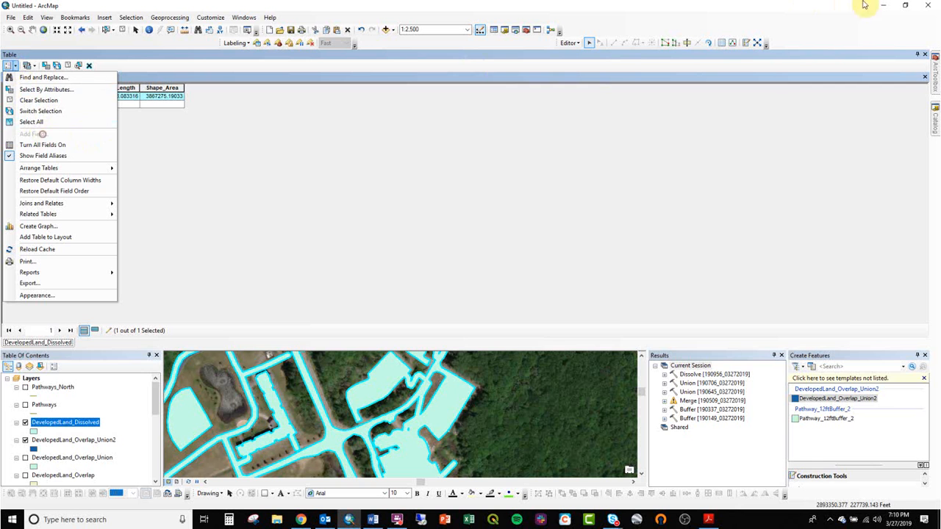
{"action": "left_click", "coordinate": [927, 56]}
{"action": "left_click", "coordinate": [924, 55]}
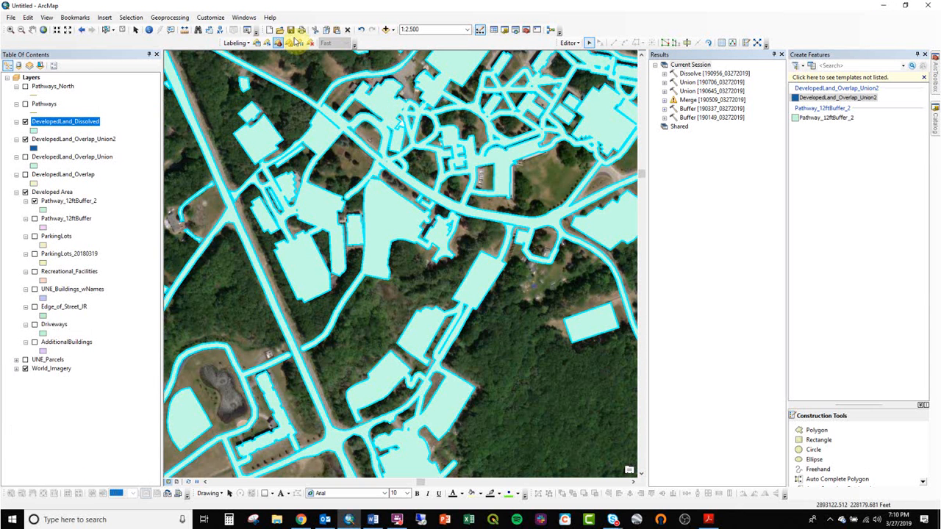
- Stop the current edit session on the developed-land layers
{"action": "left_click", "coordinate": [571, 43]}
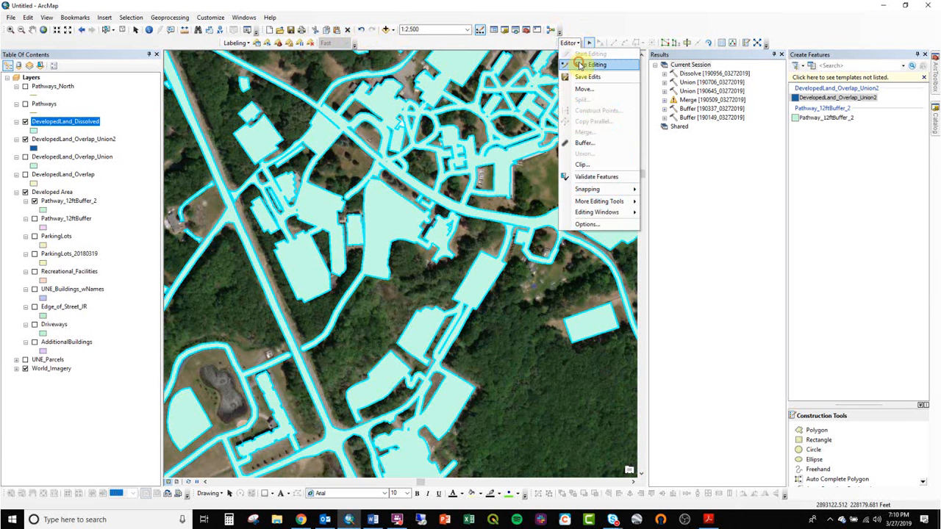
{"action": "left_click", "coordinate": [580, 66]}
{"action": "left_click", "coordinate": [438, 290]}
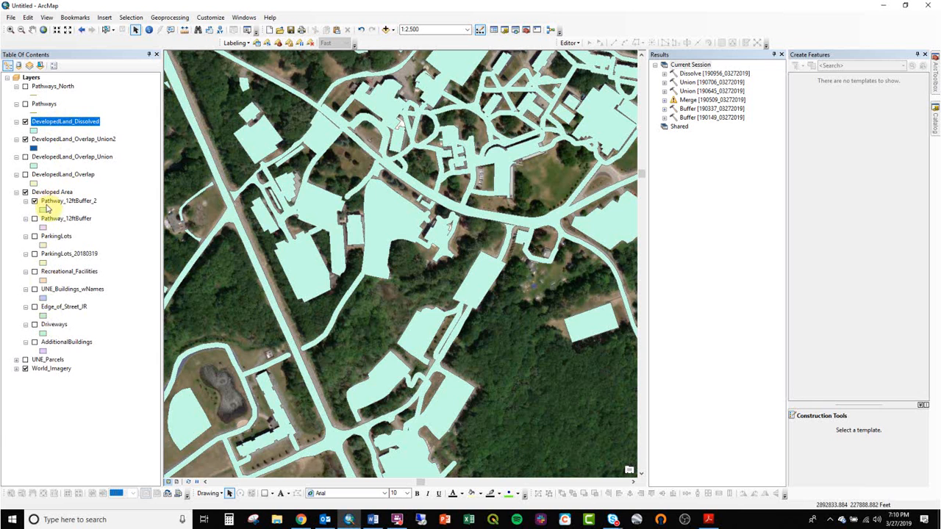
- Collapse and hide the Developed Area group, move UNE_Parcels directly below DevelopedLand_Dissolved, and hide DevelopedLand_Overlap_Union2
{"action": "left_click", "coordinate": [16, 192]}
{"action": "left_click", "coordinate": [26, 192]}
{"action": "left_click_drag", "start_coordinate": [35, 200], "coordinate": [37, 135]}
{"action": "left_click", "coordinate": [25, 148]}
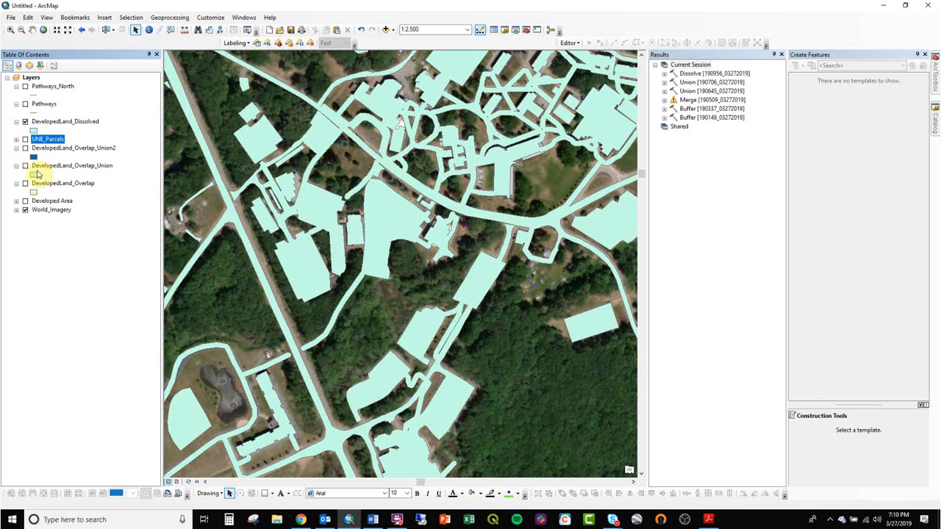
- Move DevelopedLand_Overlap, DevelopedLand_Overlap_Union and DevelopedLand_Overlap_Union2 into the Developed Area group and collapse the group
{"action": "left_click", "coordinate": [17, 200]}
{"action": "left_click_drag", "start_coordinate": [54, 183], "coordinate": [69, 209]}
{"action": "left_click_drag", "start_coordinate": [51, 165], "coordinate": [64, 190]}
{"action": "left_click_drag", "start_coordinate": [50, 149], "coordinate": [63, 185]}
{"action": "left_click", "coordinate": [17, 148]}
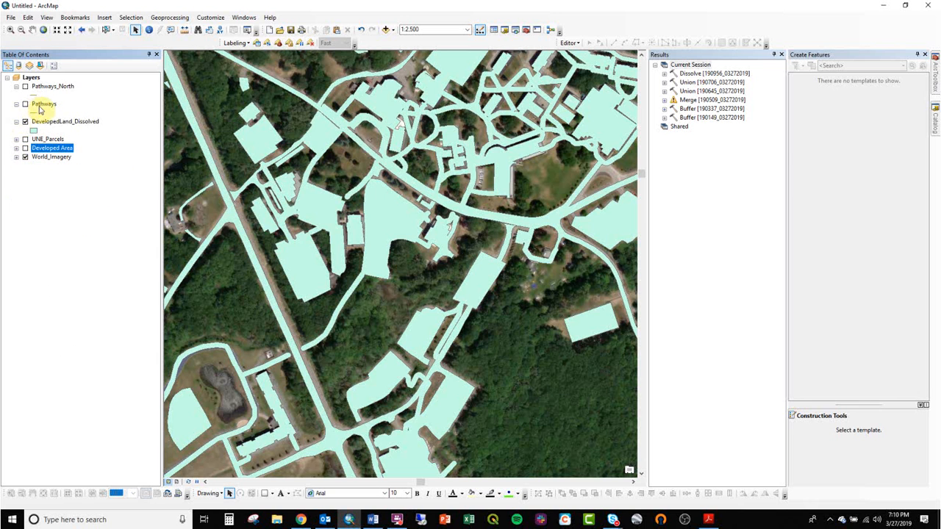
- Move Pathways and Pathways_North into the Developed Area group, and collapse that group and World_Imagery
{"action": "left_click", "coordinate": [16, 147]}
{"action": "left_click_drag", "start_coordinate": [43, 104], "coordinate": [71, 163]}
{"action": "left_click", "coordinate": [16, 113]}
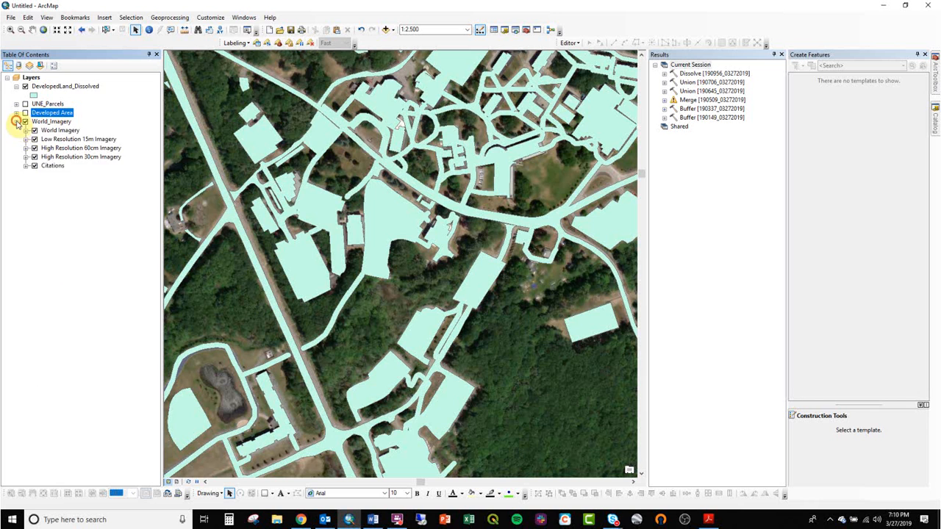
{"action": "left_click", "coordinate": [17, 122]}
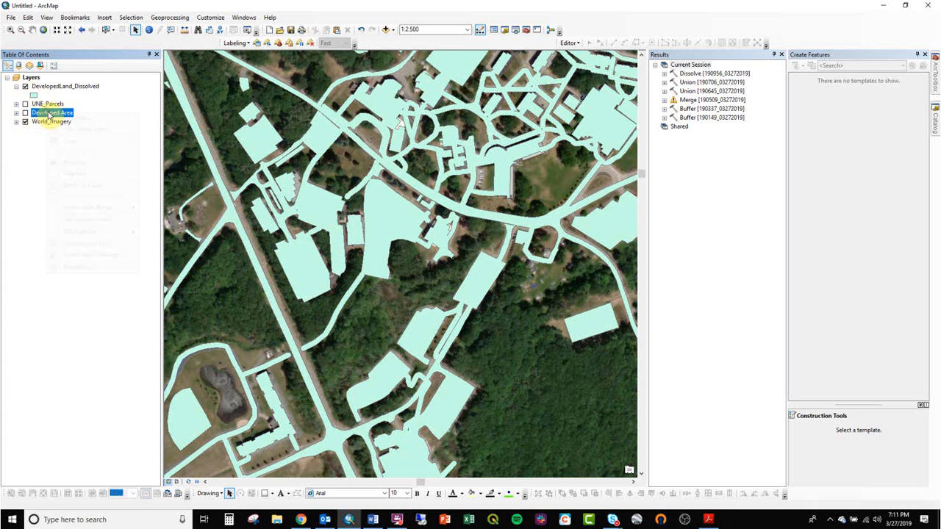
- Show UNE_Parcels and hide DevelopedLand_Dissolved, keeping the Developed Area group hidden
{"action": "right_click", "coordinate": [47, 113]}
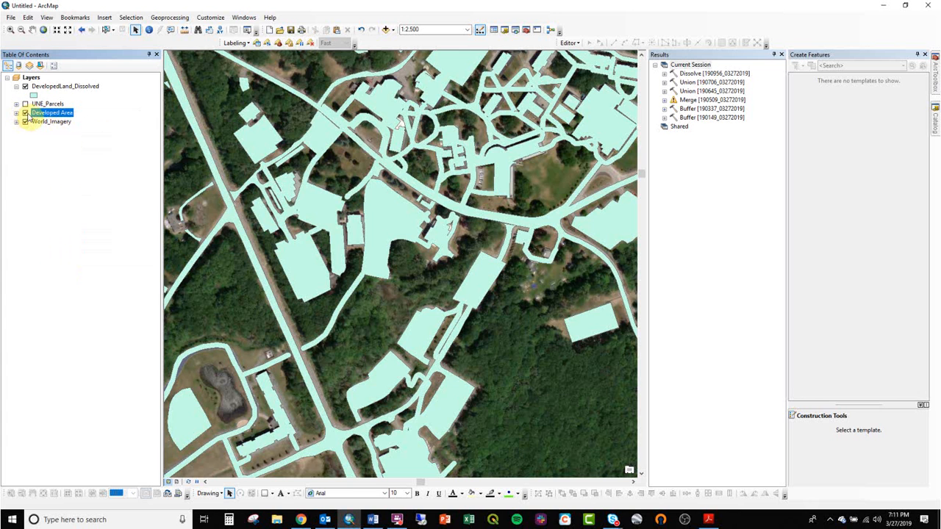
{"action": "left_click", "coordinate": [25, 113]}
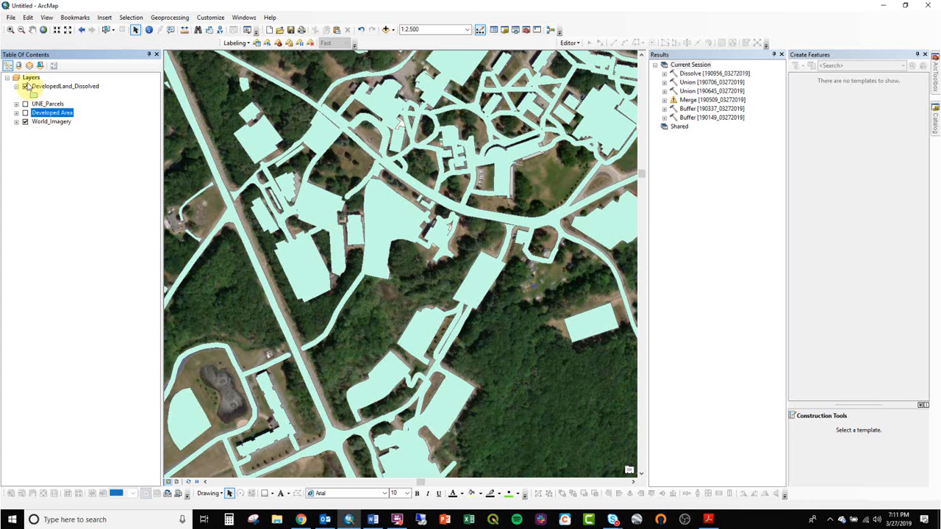
{"action": "left_click", "coordinate": [25, 103]}
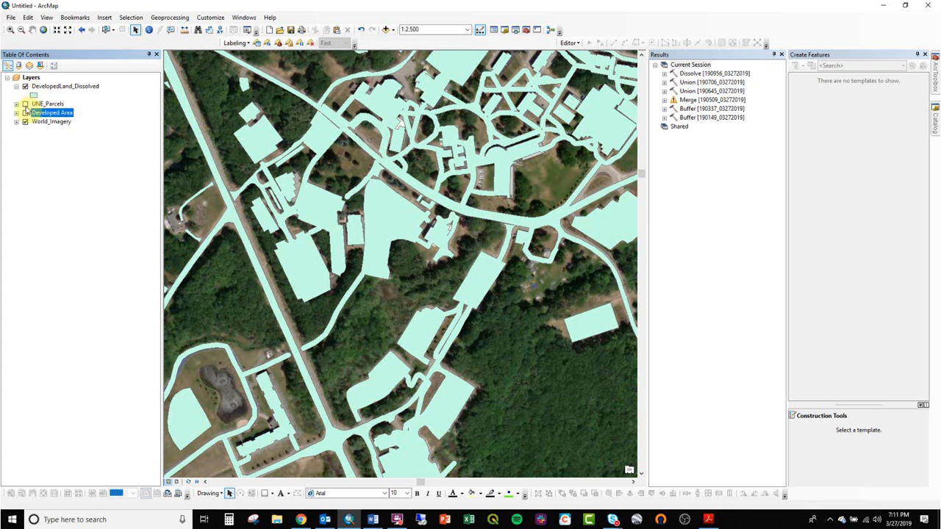
{"action": "right_click", "coordinate": [42, 104]}
{"action": "left_click", "coordinate": [66, 98]}
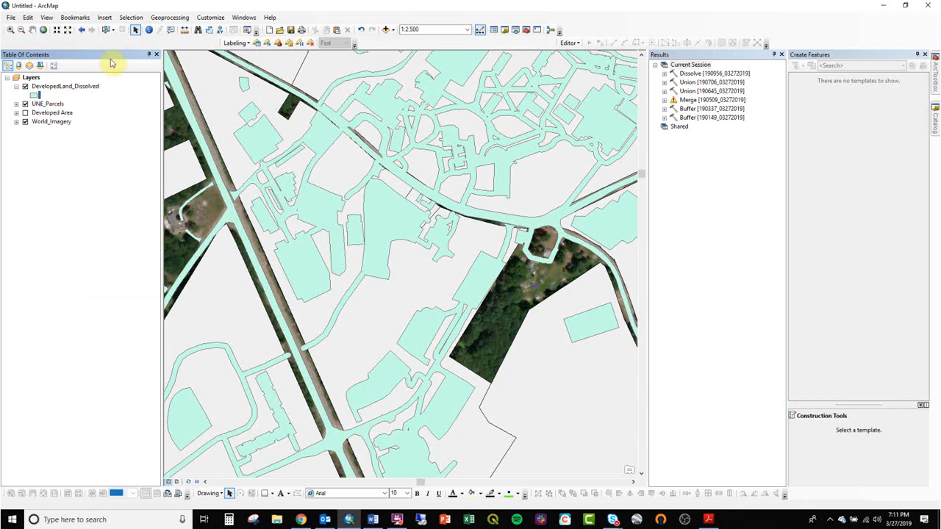
{"action": "left_click", "coordinate": [174, 17]}
{"action": "left_click", "coordinate": [174, 6]}
{"action": "scroll", "coordinate": [331, 204], "scroll_direction": "up", "scroll_amount": 3}
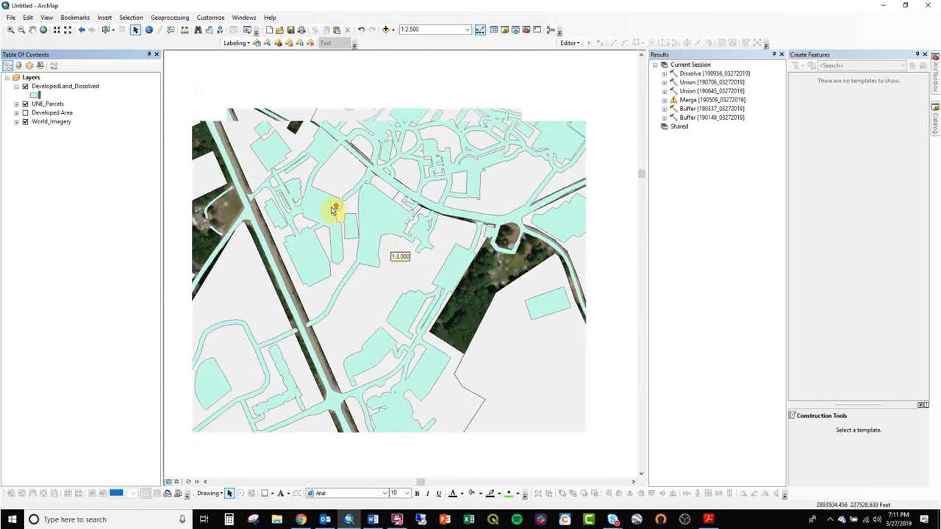
{"action": "left_click", "coordinate": [26, 87]}
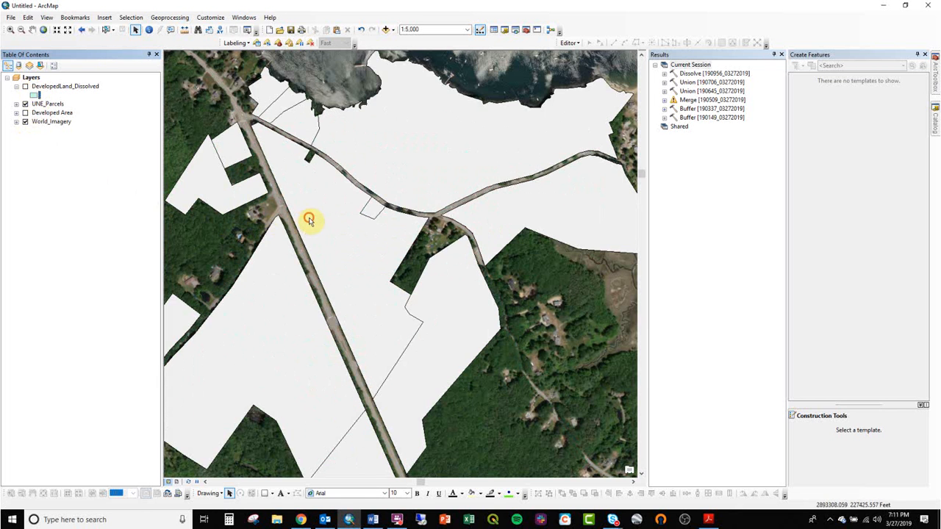
- Show DevelopedLand_Dissolved again and select the main campus parcels with the developed land, leaving out the large separate parcel to the west
{"action": "left_click", "coordinate": [106, 29]}
{"action": "left_click", "coordinate": [373, 224]}
{"action": "left_click", "coordinate": [562, 303]}
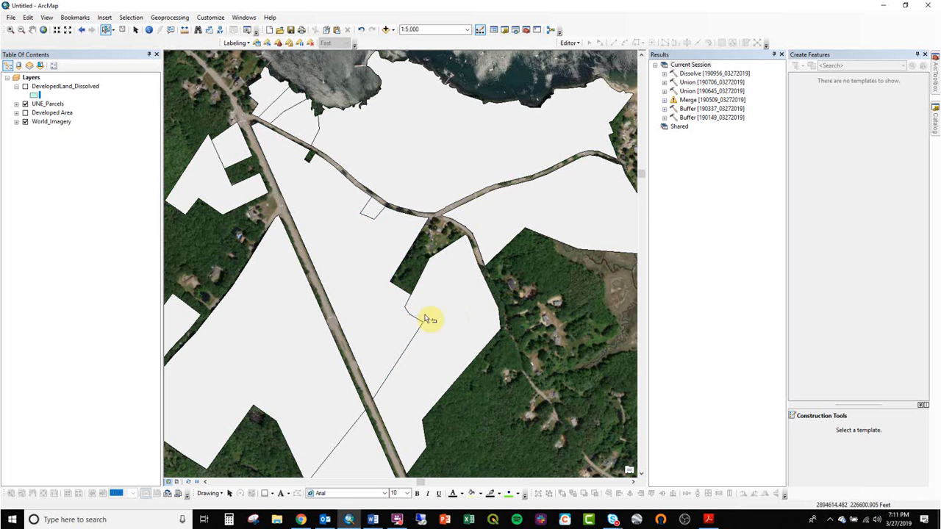
{"action": "scroll", "coordinate": [426, 314], "scroll_direction": "up", "scroll_amount": 2}
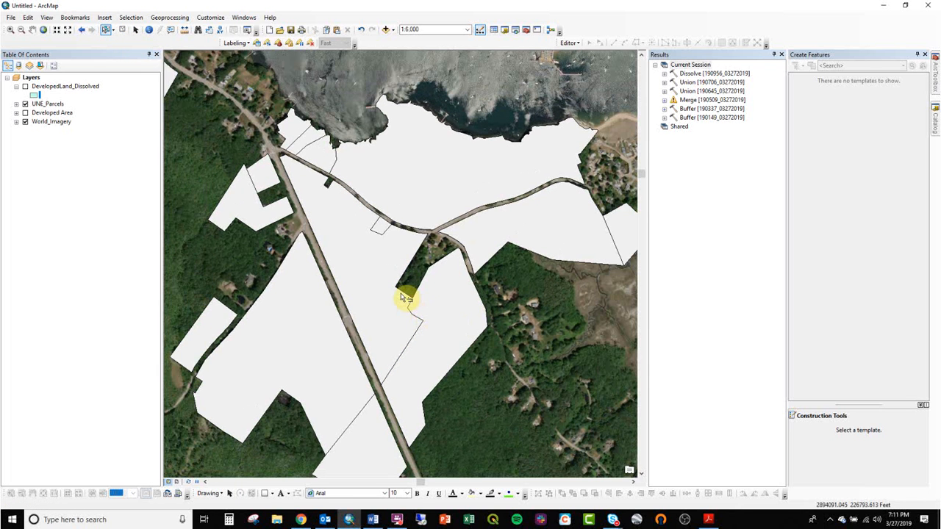
{"action": "scroll", "coordinate": [406, 298], "scroll_direction": "up", "scroll_amount": 2}
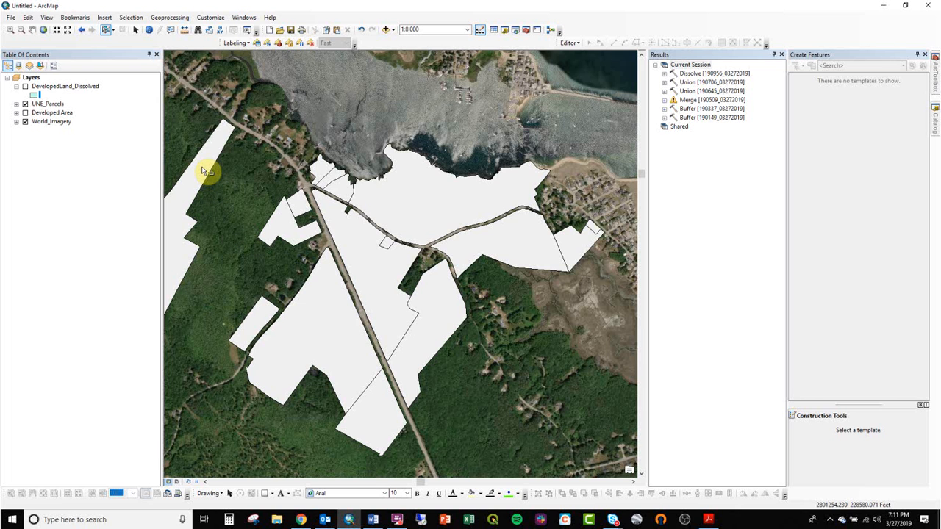
{"action": "left_click", "coordinate": [25, 87]}
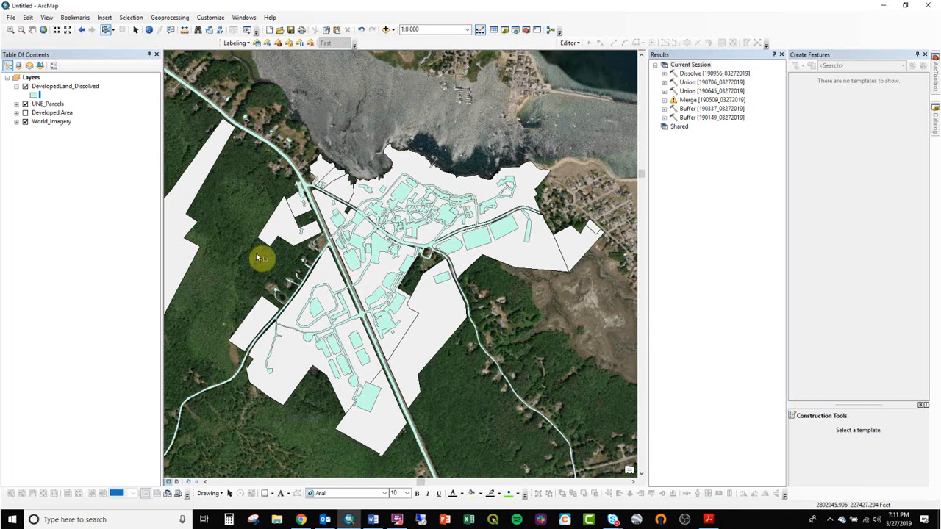
{"action": "left_click_drag", "start_coordinate": [242, 93], "coordinate": [598, 446]}
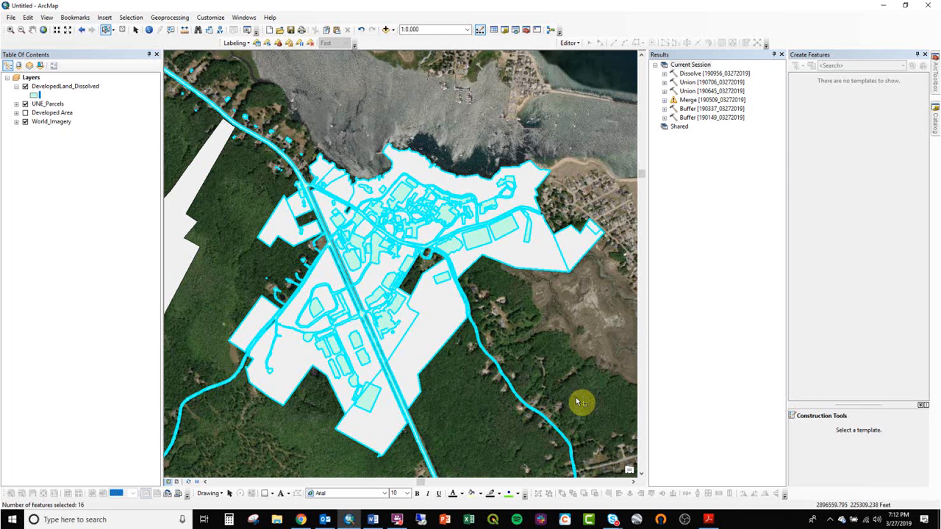
{"action": "scroll", "coordinate": [535, 288], "scroll_direction": "down", "scroll_amount": 1}
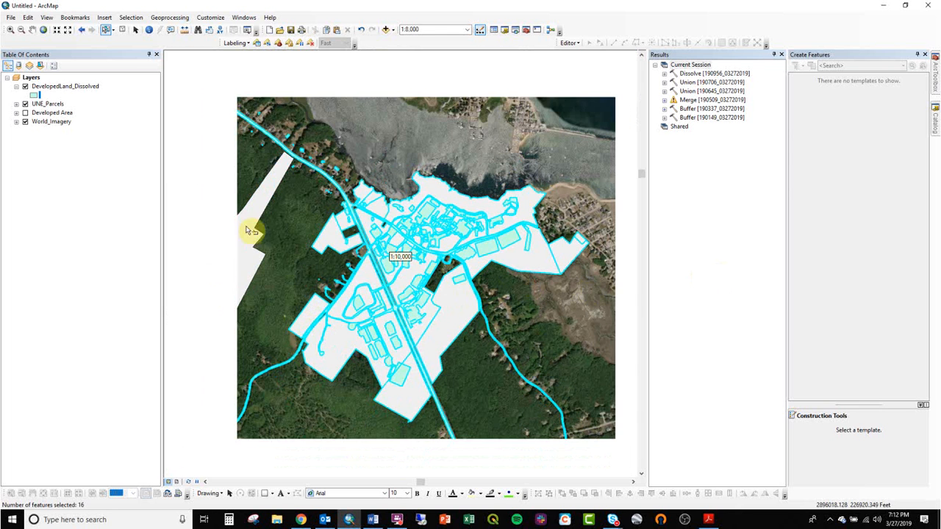
{"action": "left_click", "coordinate": [253, 254]}
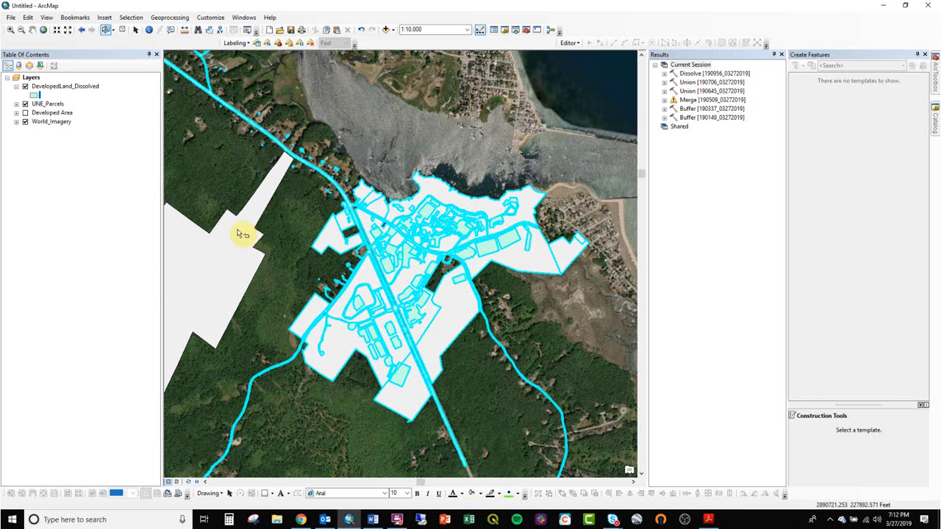
- Compare the selected developed land and parcel outlines by switching DevelopedLand_Dissolved, UNE_Parcels and World_Imagery on and off
{"action": "left_click", "coordinate": [25, 105]}
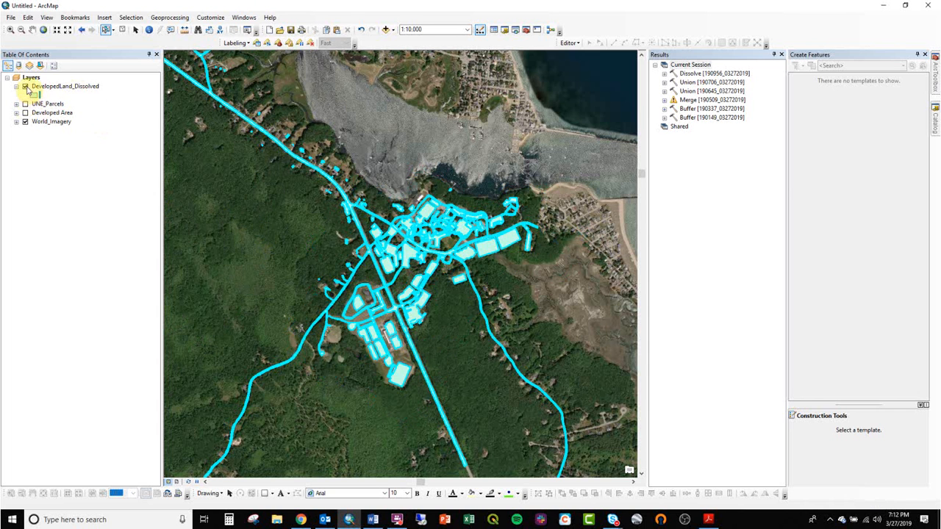
{"action": "left_click", "coordinate": [25, 86]}
{"action": "left_click", "coordinate": [25, 104]}
{"action": "left_click", "coordinate": [25, 122]}
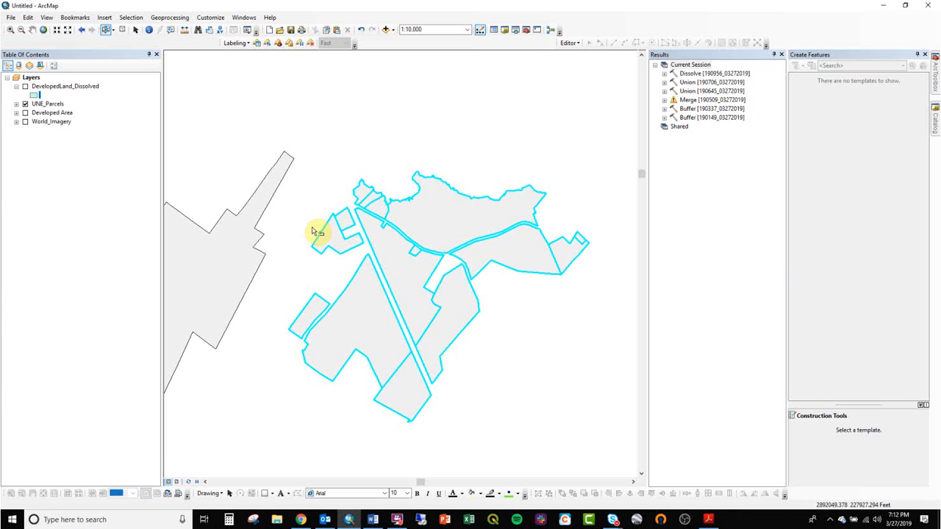
{"action": "left_click", "coordinate": [26, 121]}
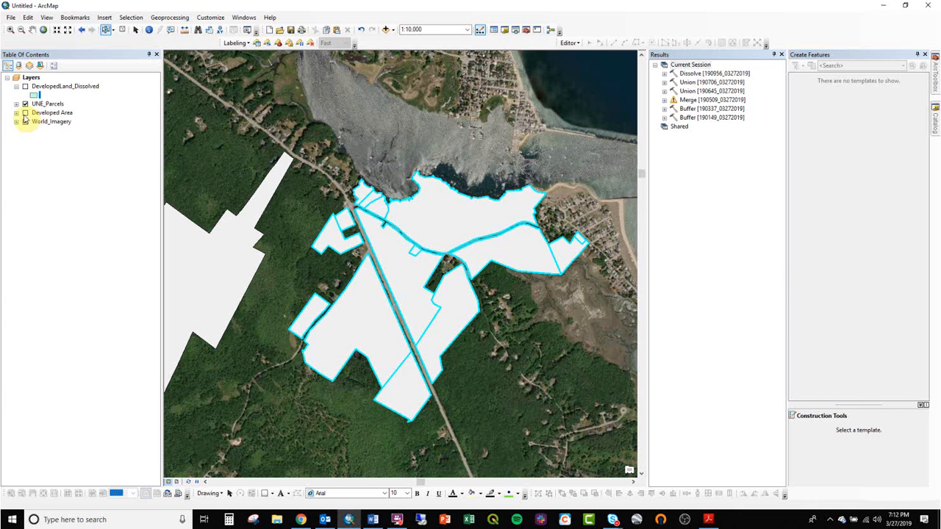
{"action": "left_click", "coordinate": [26, 104]}
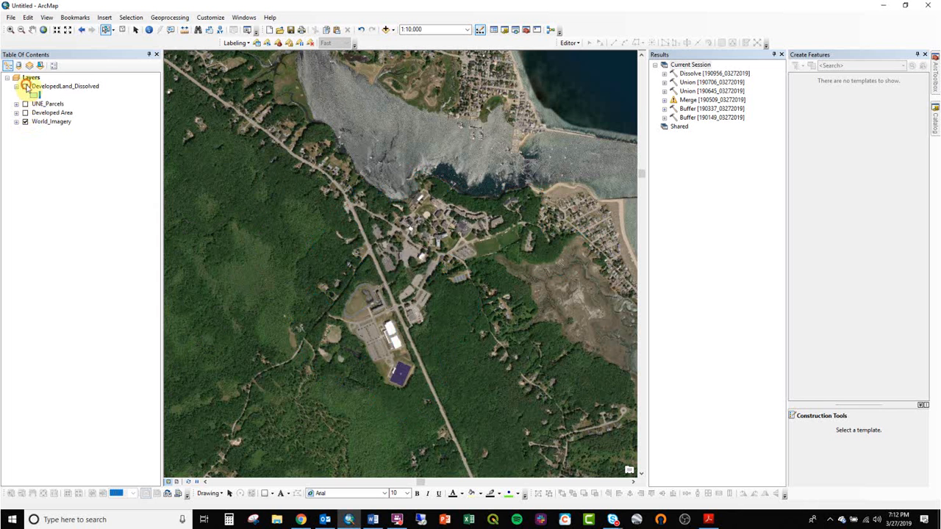
- Show DevelopedLand_Dissolved and examine the buildings, driveways and roads it covers along the main road and across campus
{"action": "left_click", "coordinate": [25, 86]}
{"action": "left_click", "coordinate": [10, 29]}
{"action": "left_click_drag", "start_coordinate": [345, 242], "coordinate": [396, 271]}
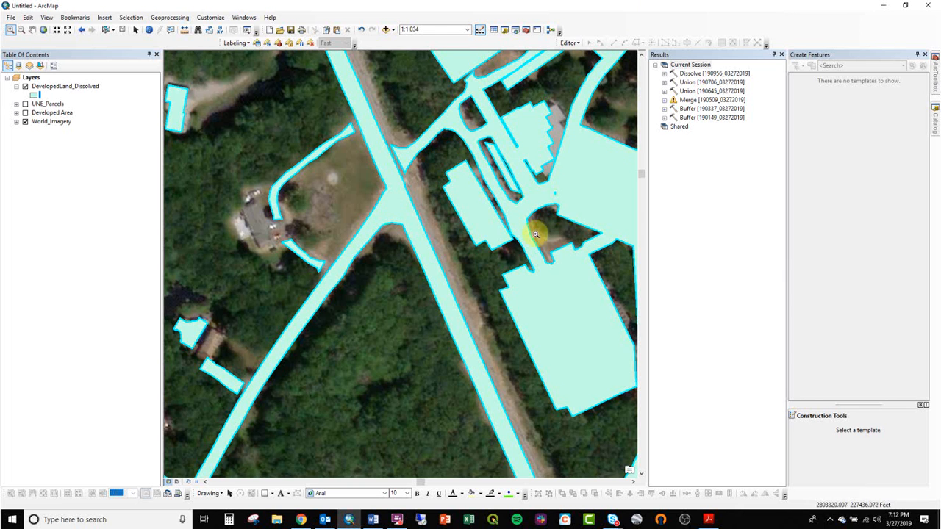
{"action": "scroll", "coordinate": [544, 242], "scroll_direction": "up", "scroll_amount": 2}
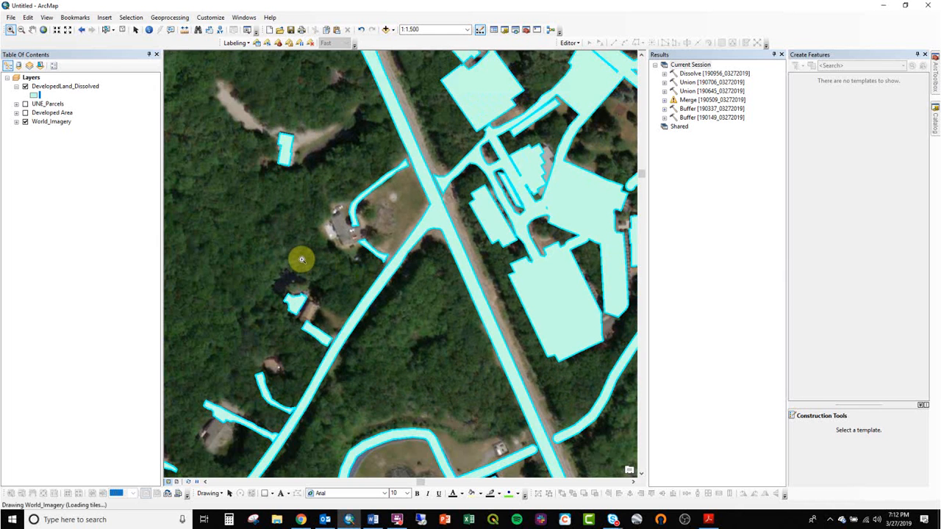
{"action": "scroll", "coordinate": [507, 281], "scroll_direction": "up", "scroll_amount": 4}
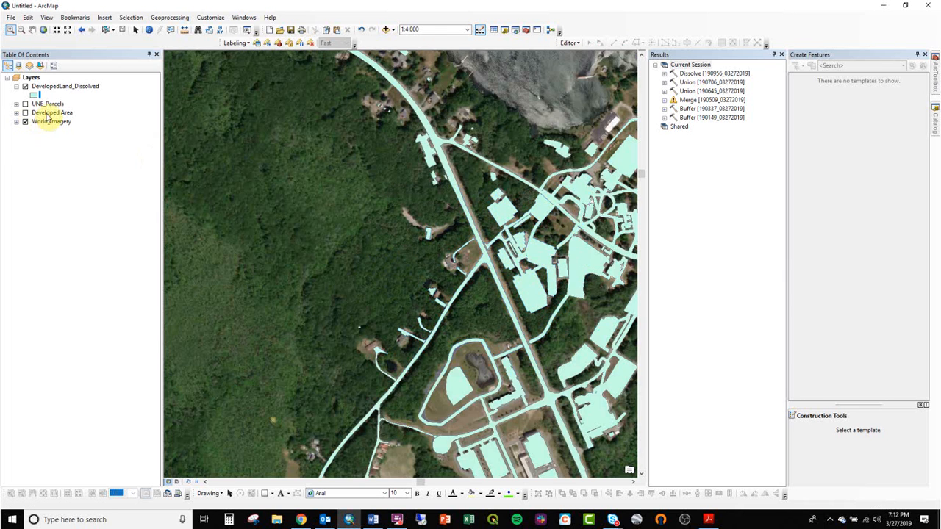
{"action": "left_click_drag", "start_coordinate": [481, 268], "coordinate": [243, 268]}
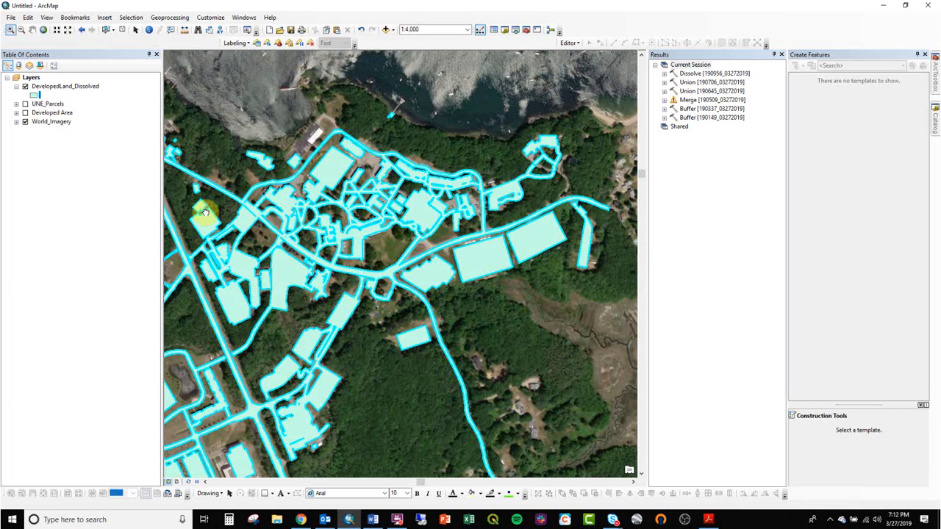
- Show UNE_Parcels and hide DevelopedLand_Dissolved so only the parcels lie over the imagery
{"action": "left_click", "coordinate": [25, 113]}
{"action": "left_click", "coordinate": [25, 104]}
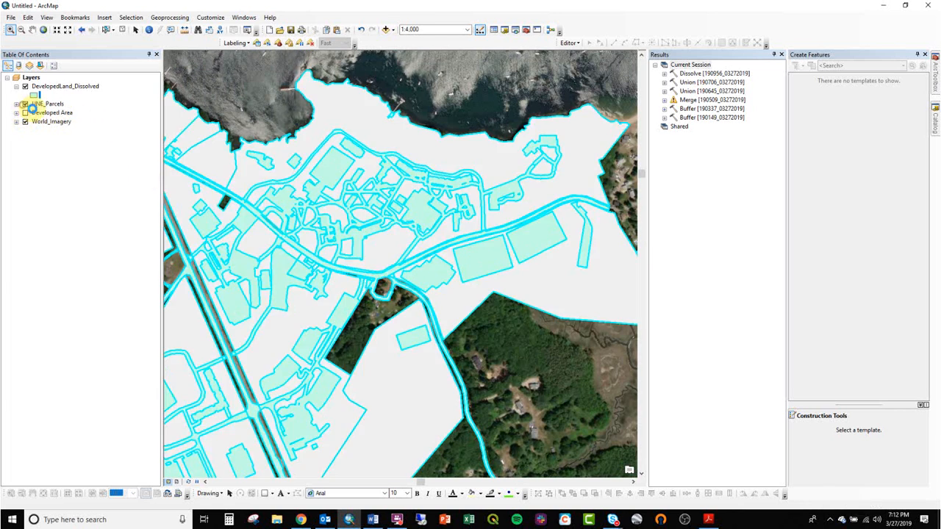
{"action": "scroll", "coordinate": [329, 262], "scroll_direction": "up", "scroll_amount": 3}
{"action": "left_click", "coordinate": [25, 86]}
{"action": "left_click_drag", "start_coordinate": [343, 302], "coordinate": [414, 263]}
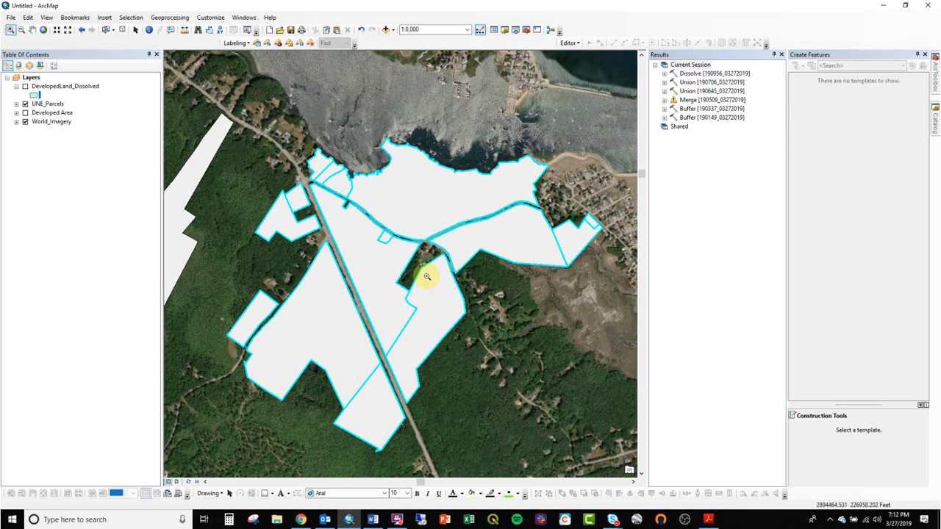
- Dissolve the selected UNE_Parcels features into a feature class named UNEparcels_No363_Dissolved in DevelopedPct.gdb, without any dissolve fields
{"action": "left_click", "coordinate": [166, 17]}
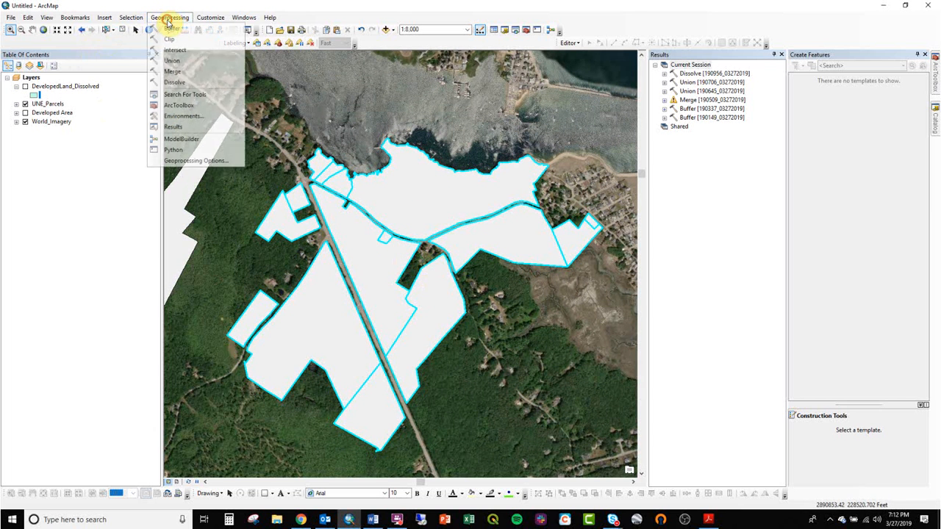
{"action": "left_click", "coordinate": [190, 83]}
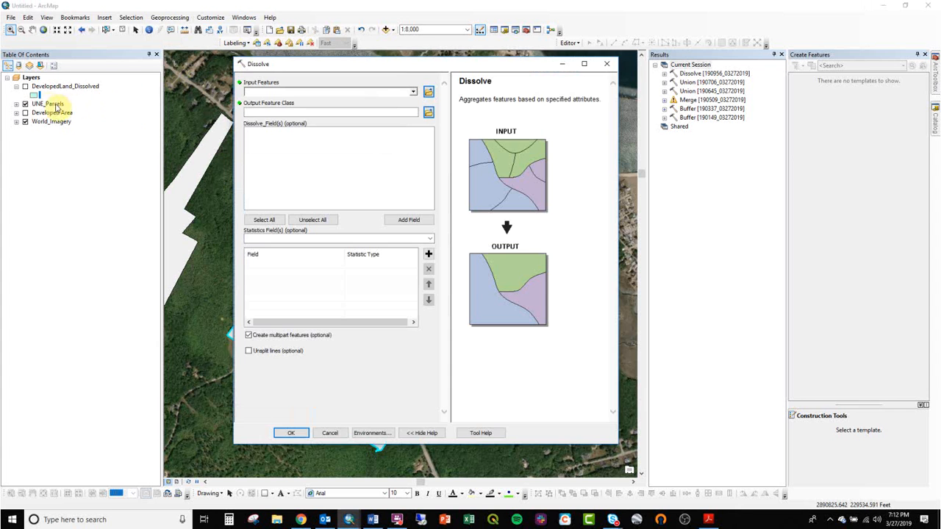
{"action": "left_click_drag", "start_coordinate": [48, 103], "coordinate": [279, 91]}
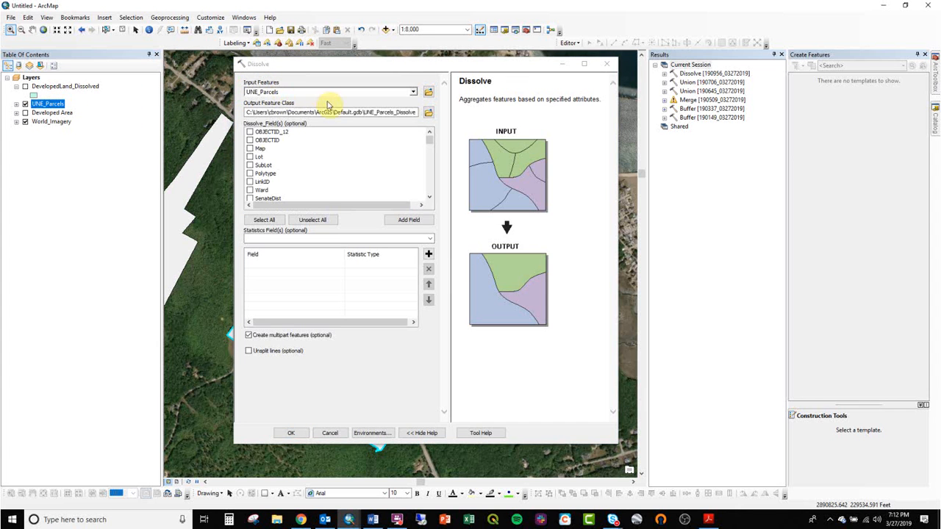
{"action": "left_click", "coordinate": [426, 112]}
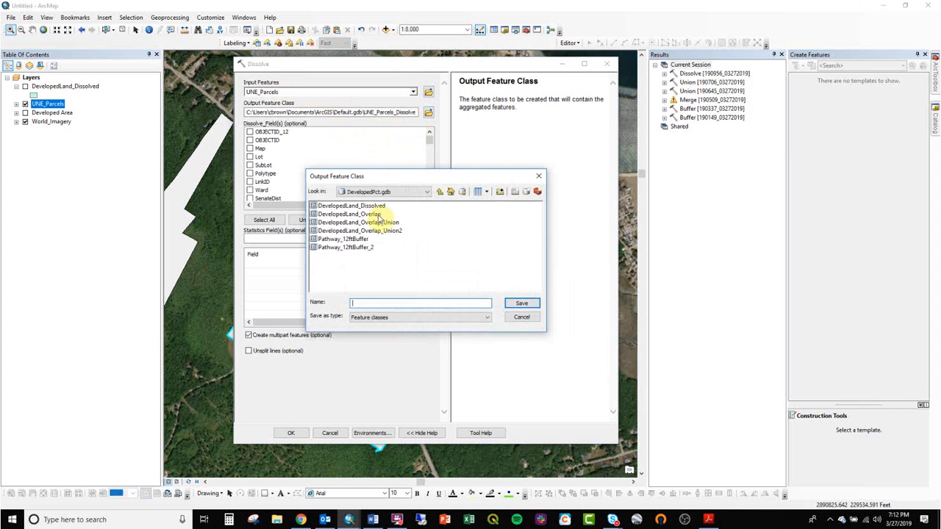
{"action": "left_click", "coordinate": [367, 208]}
{"action": "left_click_drag", "start_coordinate": [388, 303], "coordinate": [293, 321]}
{"action": "key", "text": "BackSpace"}
{"action": "type", "text": "UNEparcels_No363_Dissolved"}
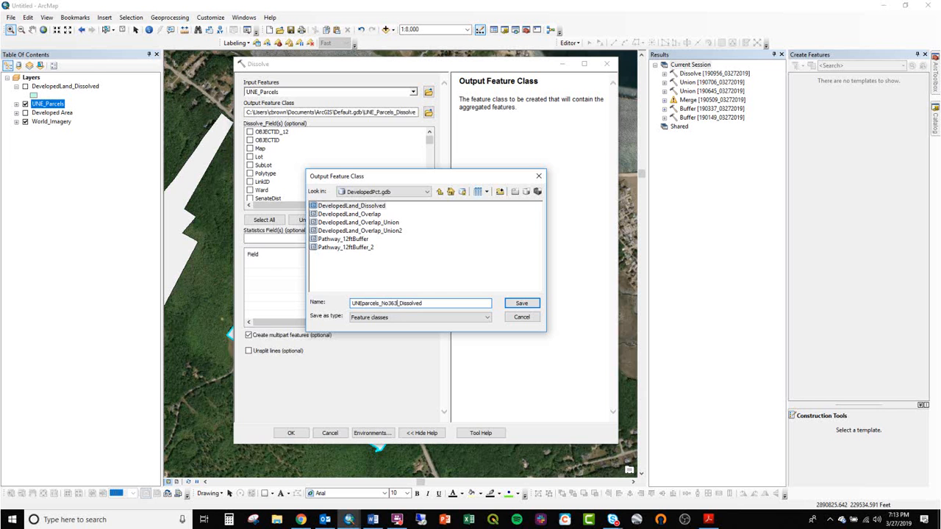
{"action": "key", "text": "Return"}
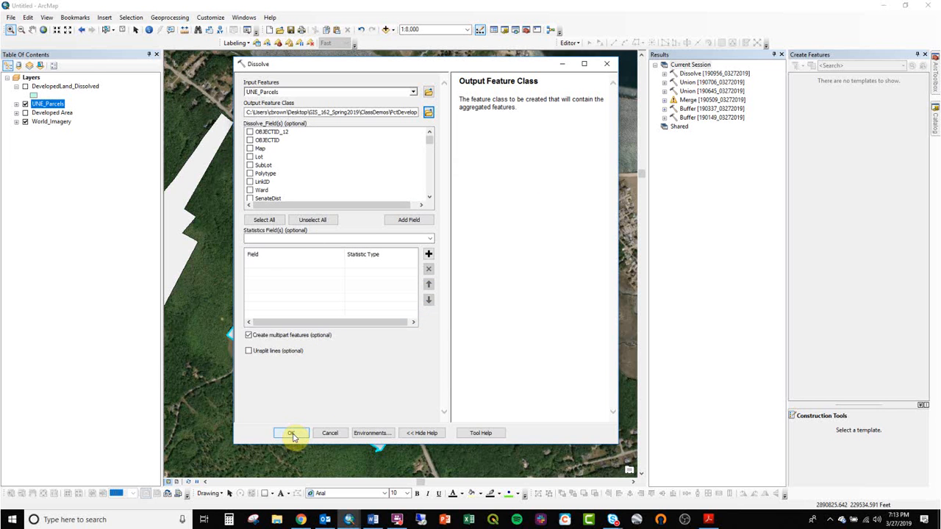
{"action": "left_click", "coordinate": [292, 435]}
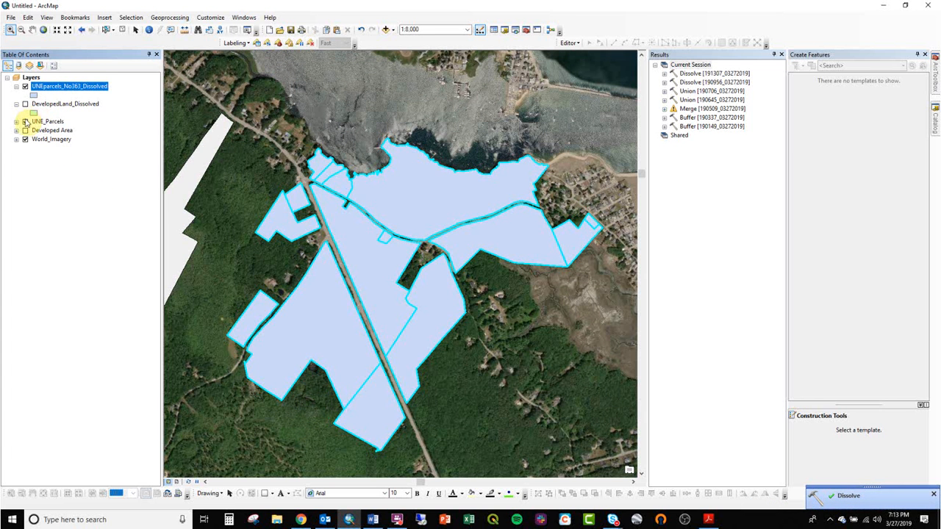
- Hide UNE_Parcels, expand the Developed Area group, and open the attribute table of UNEparcels_No363_Dissolved
{"action": "left_click", "coordinate": [25, 122]}
{"action": "left_click", "coordinate": [16, 130]}
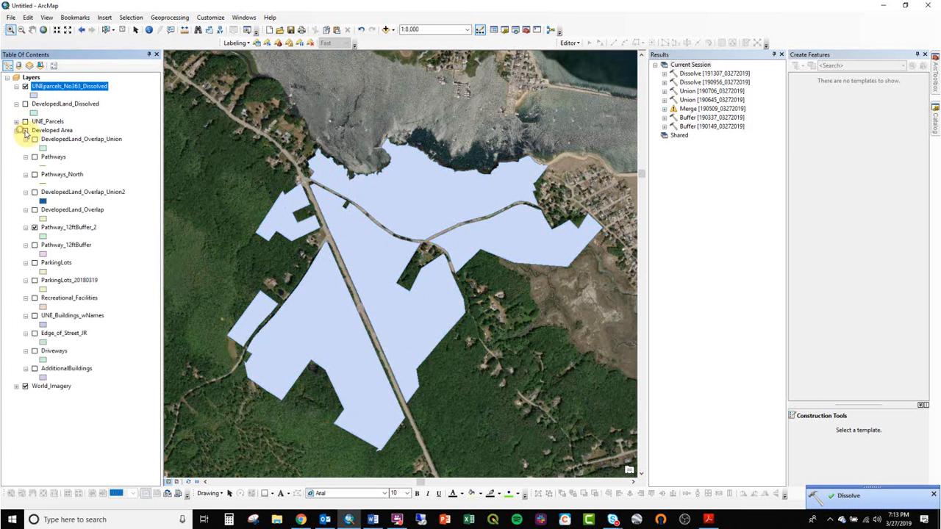
{"action": "right_click", "coordinate": [34, 86]}
{"action": "left_click", "coordinate": [68, 114]}
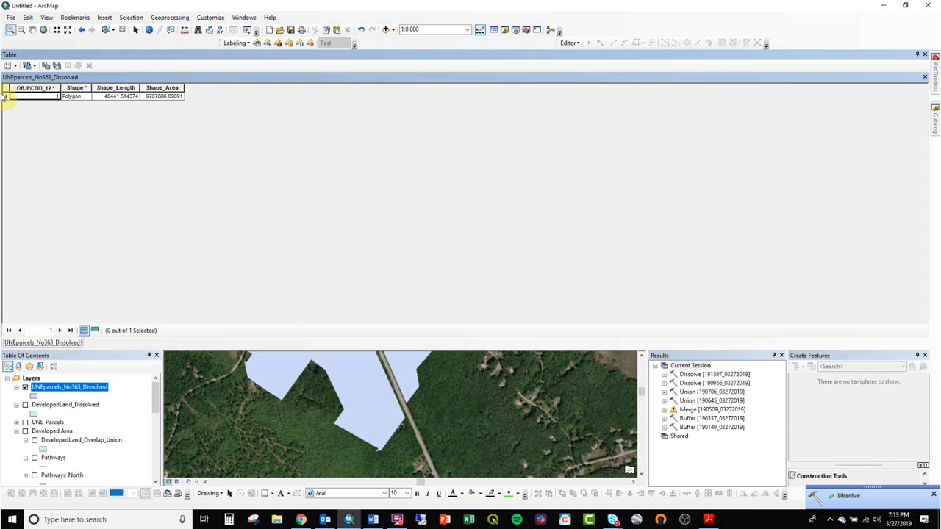
- Select the dissolved parcel record to highlight it on the full map, and collapse the Developed Area group
{"action": "left_click", "coordinate": [5, 96]}
{"action": "left_click", "coordinate": [916, 53]}
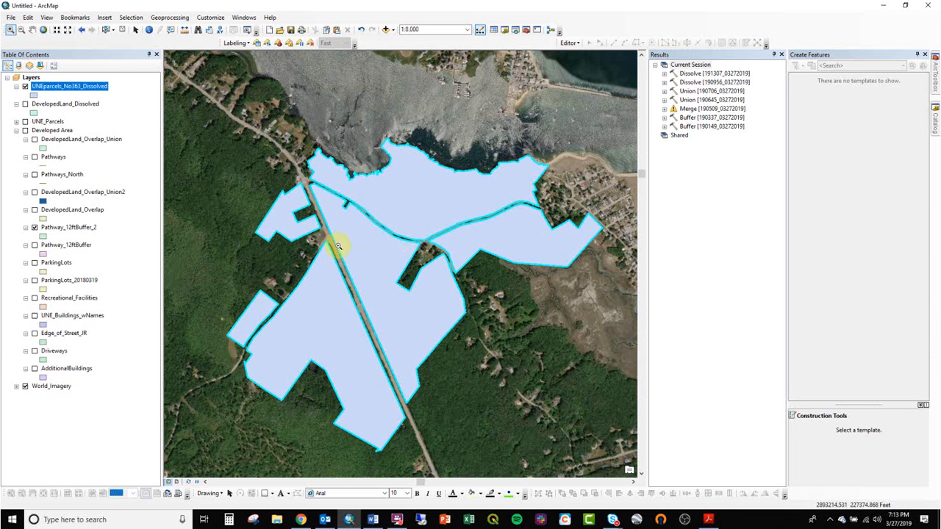
{"action": "left_click", "coordinate": [16, 130]}
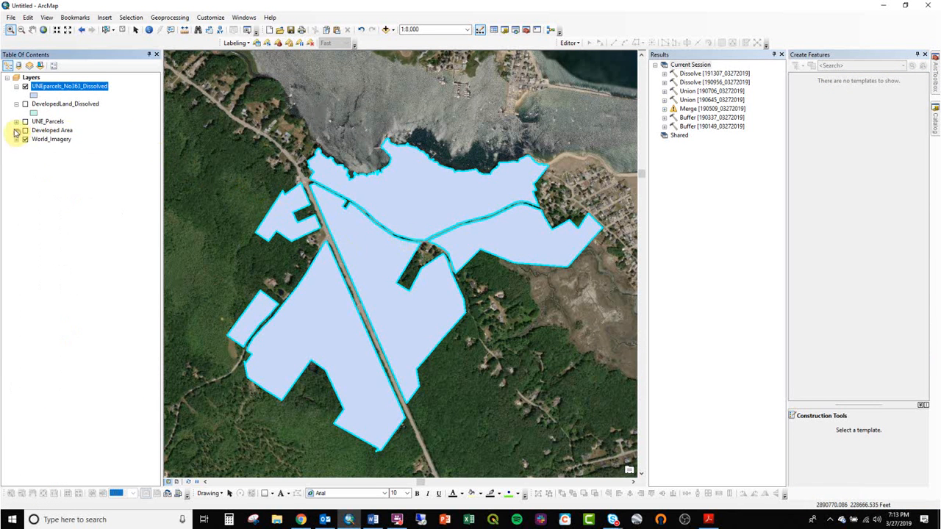
- Add a field named AREA_ACRES, with a type that stores decimals, to the attribute table of UNEparcels_No363_Dissolved
{"action": "right_click", "coordinate": [60, 86]}
{"action": "left_click", "coordinate": [103, 104]}
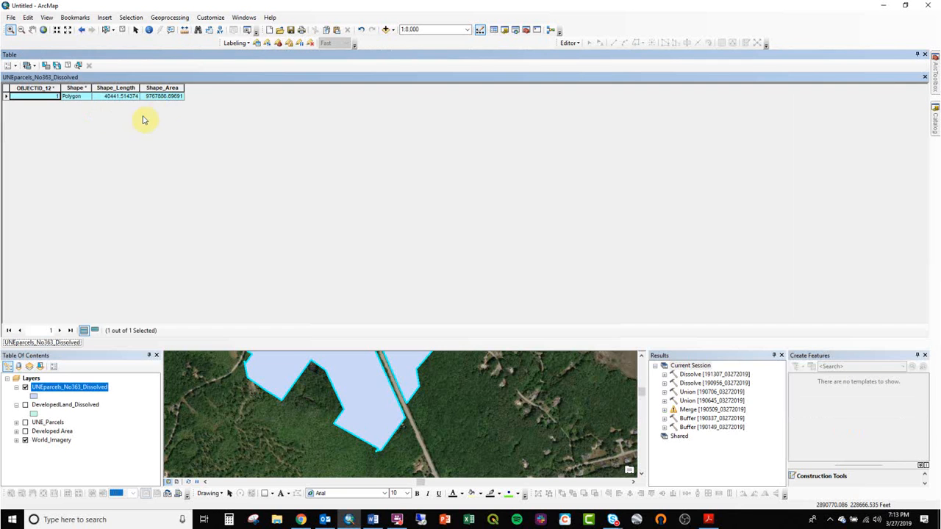
{"action": "left_click", "coordinate": [9, 65]}
{"action": "left_click", "coordinate": [48, 135]}
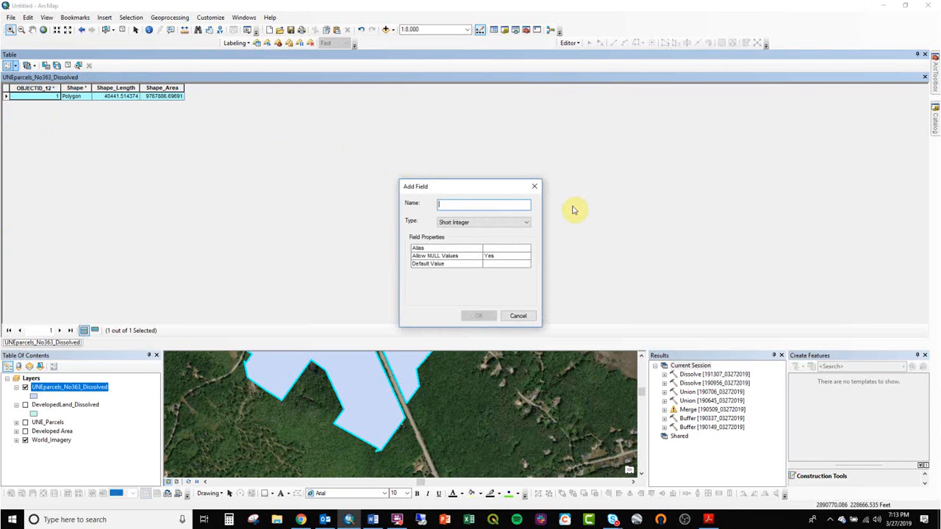
{"action": "type", "text": "AREA_ACRES"}
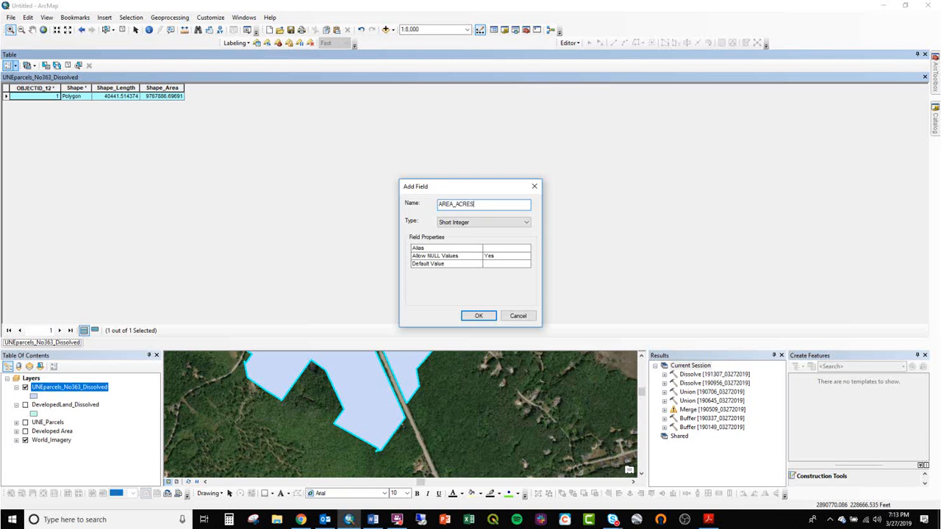
{"action": "left_click", "coordinate": [510, 221]}
{"action": "left_click", "coordinate": [506, 252]}
{"action": "left_click", "coordinate": [497, 221]}
{"action": "left_click", "coordinate": [503, 248]}
{"action": "left_click", "coordinate": [479, 315]}
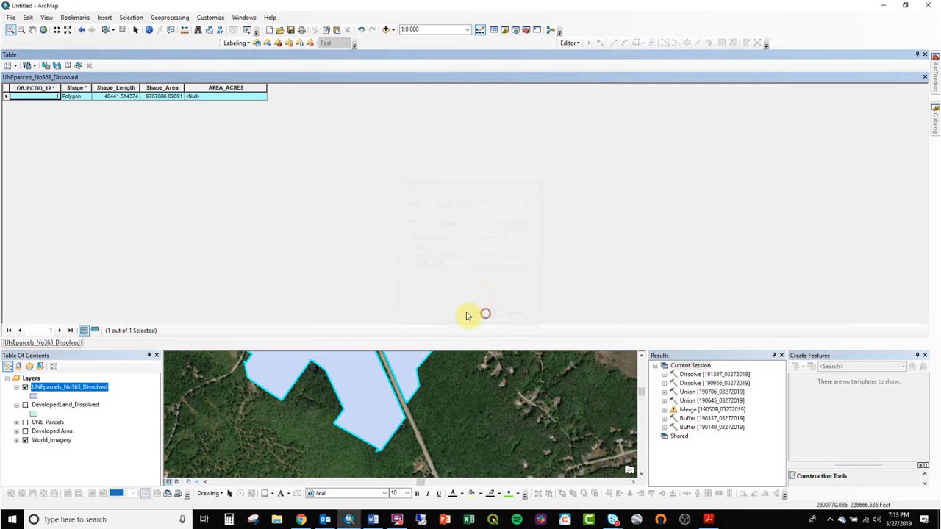
- Calculate the selected record's area into AREA_ACRES with Calculate Geometry, using the data source's coordinate system and units Ares [a]
{"action": "right_click", "coordinate": [221, 88]}
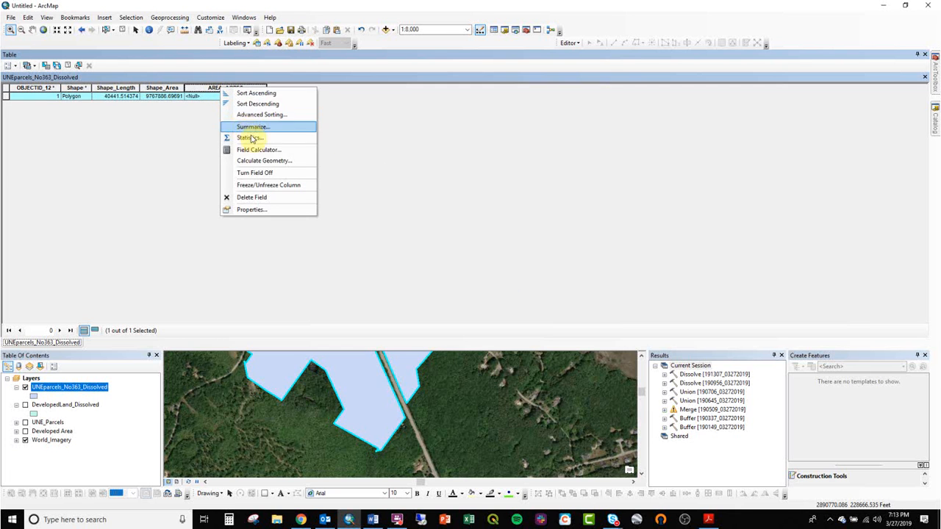
{"action": "left_click", "coordinate": [261, 160]}
{"action": "left_click", "coordinate": [447, 278]}
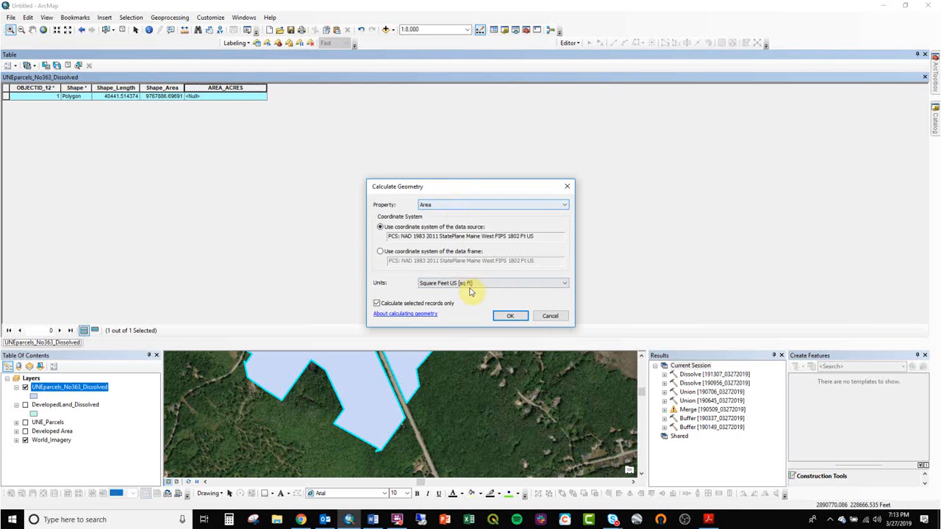
{"action": "left_click", "coordinate": [470, 292]}
{"action": "left_click", "coordinate": [473, 299]}
{"action": "left_click", "coordinate": [507, 315]}
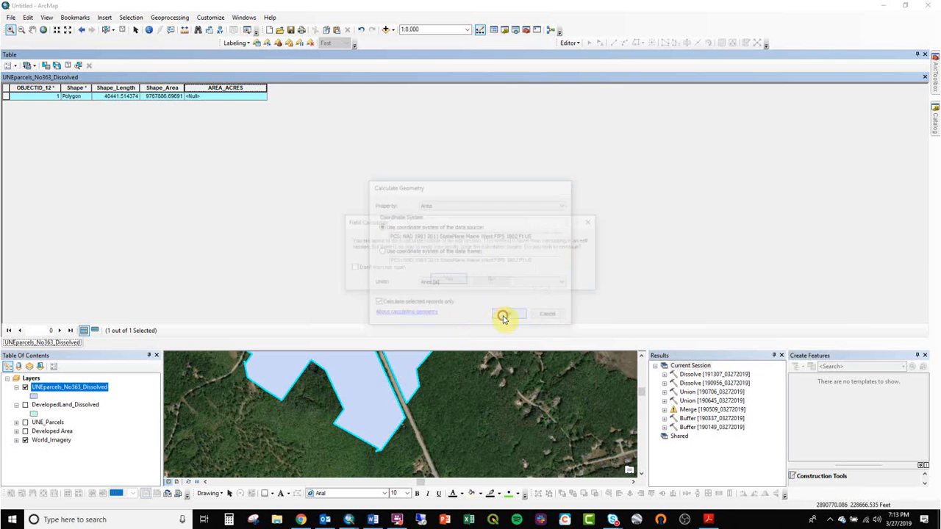
{"action": "left_click", "coordinate": [447, 279]}
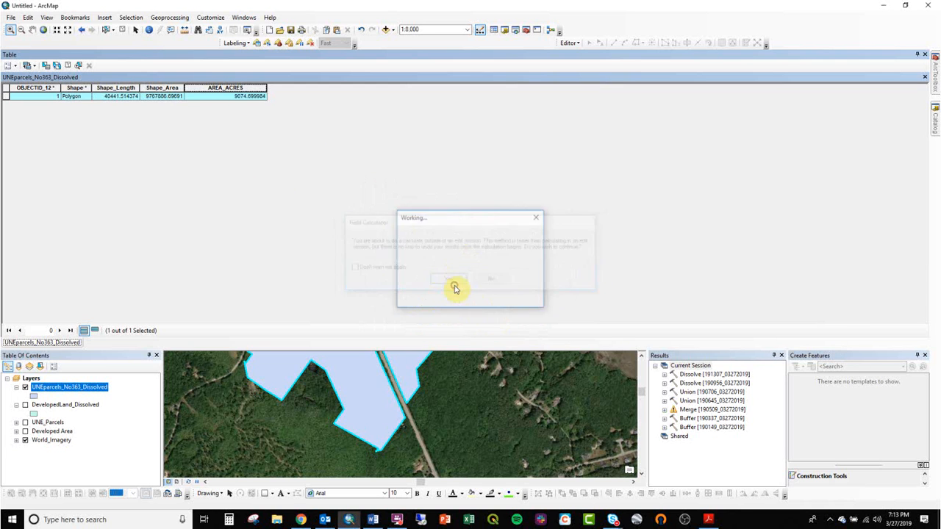
- Switch to Excel, create a blank workbook and place its window beside the parcel attribute table
{"action": "left_click", "coordinate": [246, 97]}
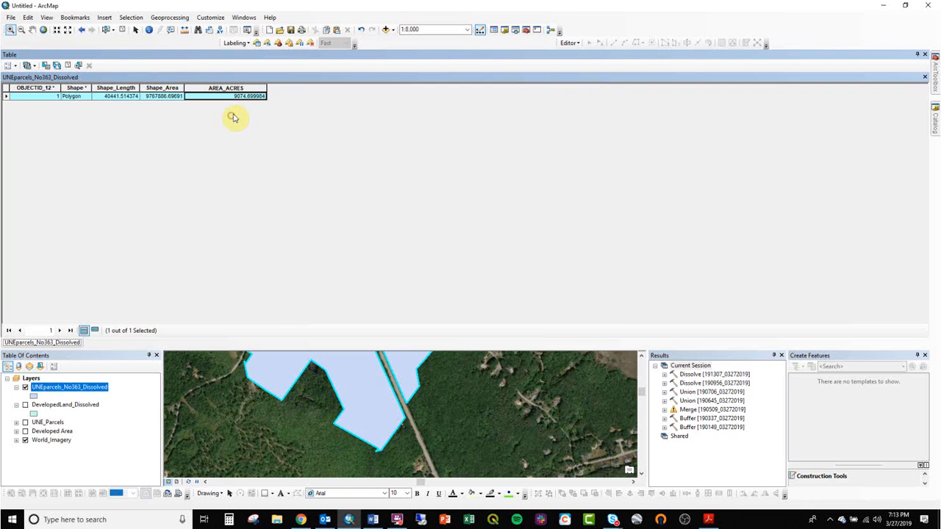
{"action": "left_click", "coordinate": [468, 519]}
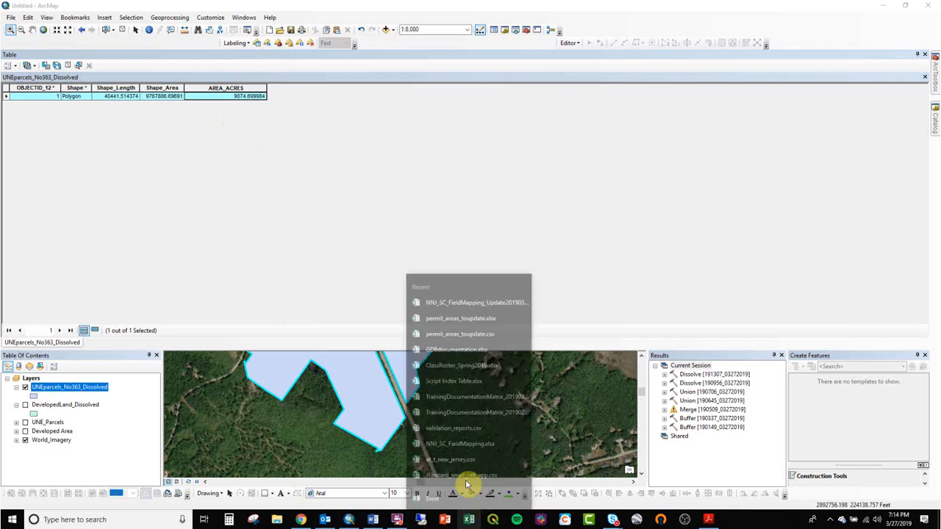
{"action": "left_click", "coordinate": [478, 483]}
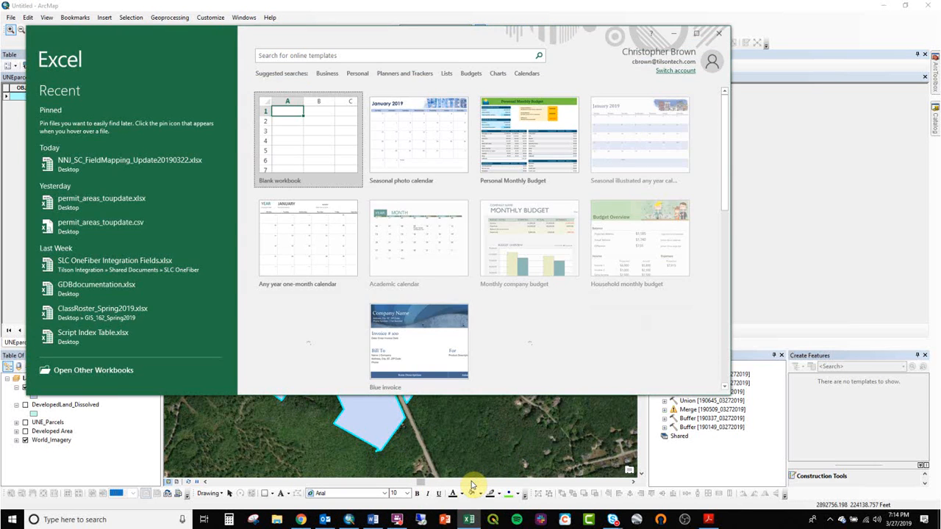
{"action": "left_click", "coordinate": [313, 135]}
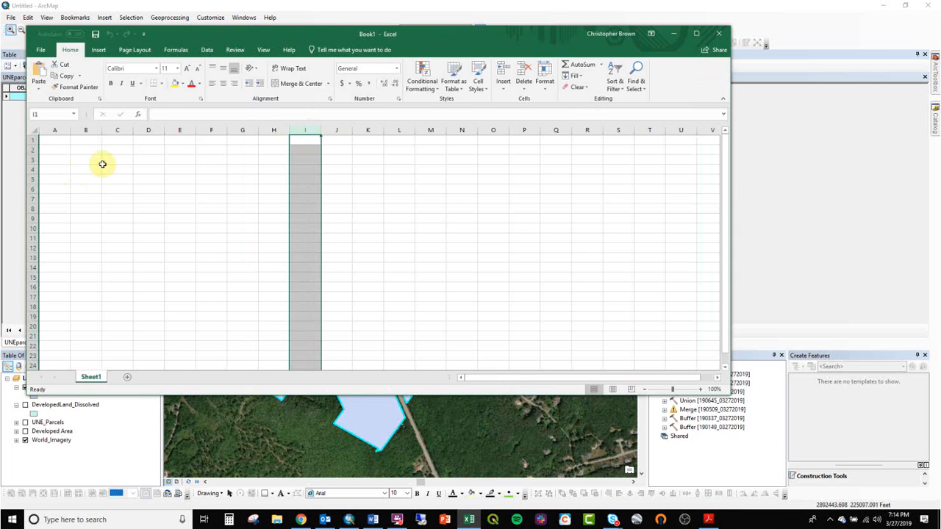
{"action": "left_click", "coordinate": [102, 164]}
{"action": "left_click_drag", "start_coordinate": [331, 35], "coordinate": [739, 42]}
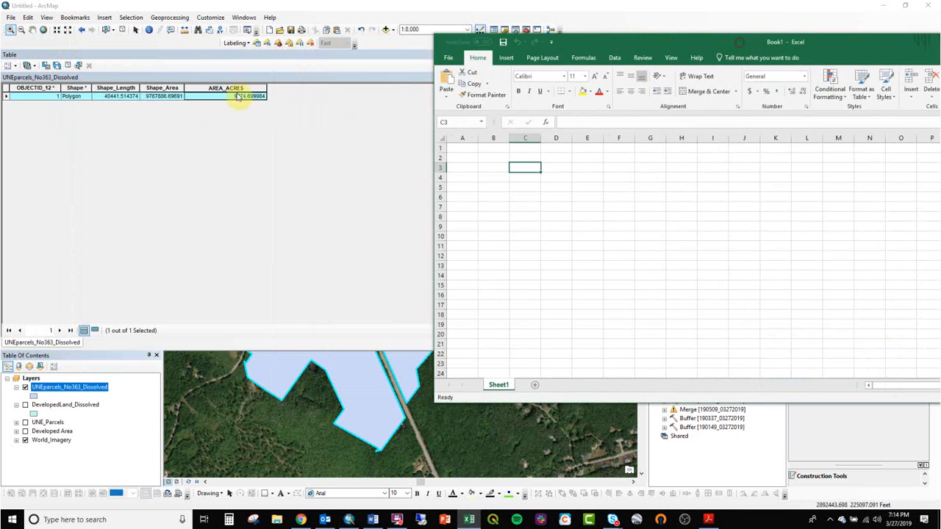
- Copy the AREA_ACRES value from the parcel attribute table into cell C3 of the Excel workbook
{"action": "left_click", "coordinate": [210, 109]}
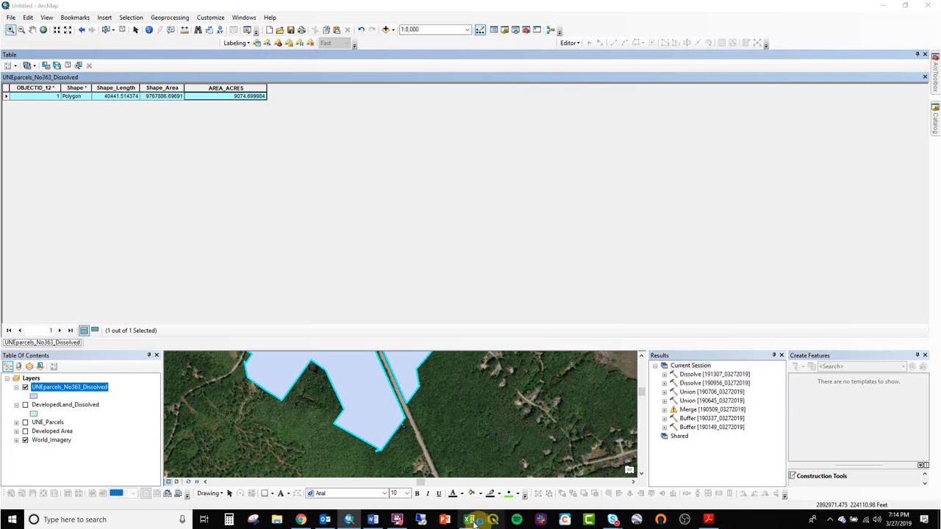
{"action": "left_click", "coordinate": [468, 519]}
{"action": "type", "text": "9074.699984"}
{"action": "left_click", "coordinate": [524, 182]}
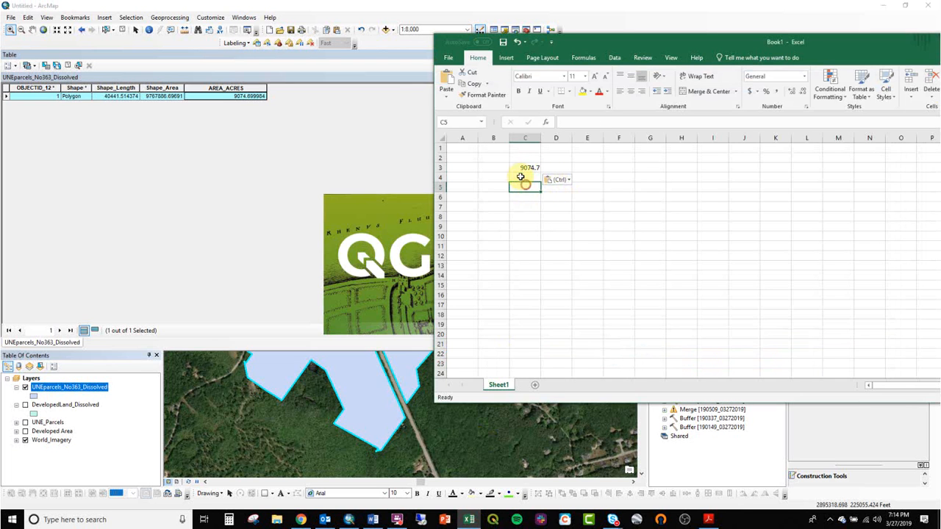
- Label the copied area value by entering "UNE (without 363)" in cell B3
{"action": "left_click", "coordinate": [493, 169]}
{"action": "type", "text": "3"}
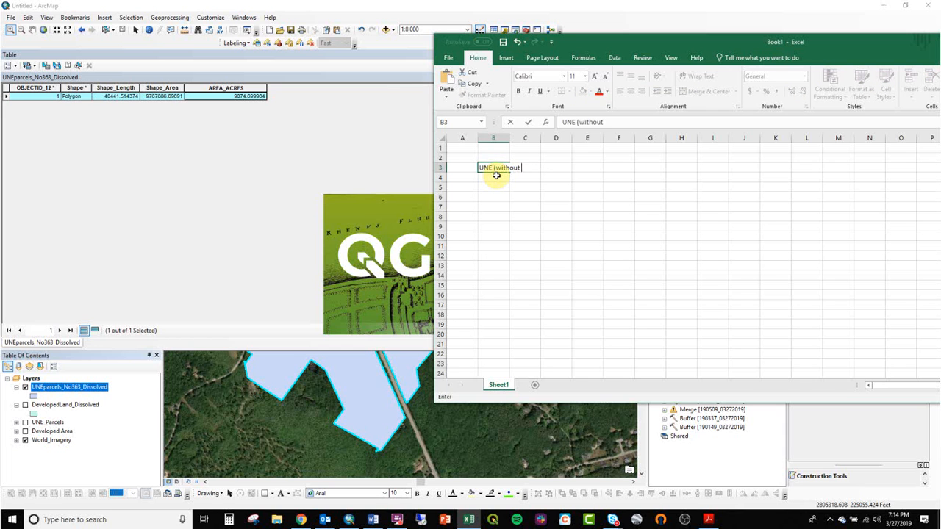
{"action": "type", "text": "NE (without 363) A"}
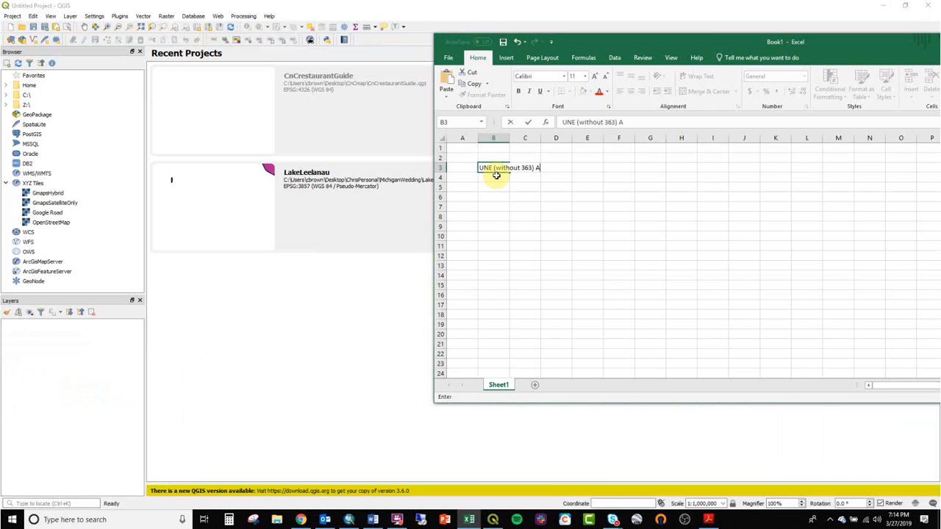
{"action": "key", "text": "BackSpace"}
{"action": "key", "text": "Tab"}
{"action": "type", "text": "9074.7"}
{"action": "key", "text": "Tab"}
- Enter the column header "Acres" in cell C2 and fit column B's width to its label
{"action": "key", "text": "Left"}
{"action": "key", "text": "Up"}
{"action": "type", "text": "Acres"}
{"action": "key", "text": "Return"}
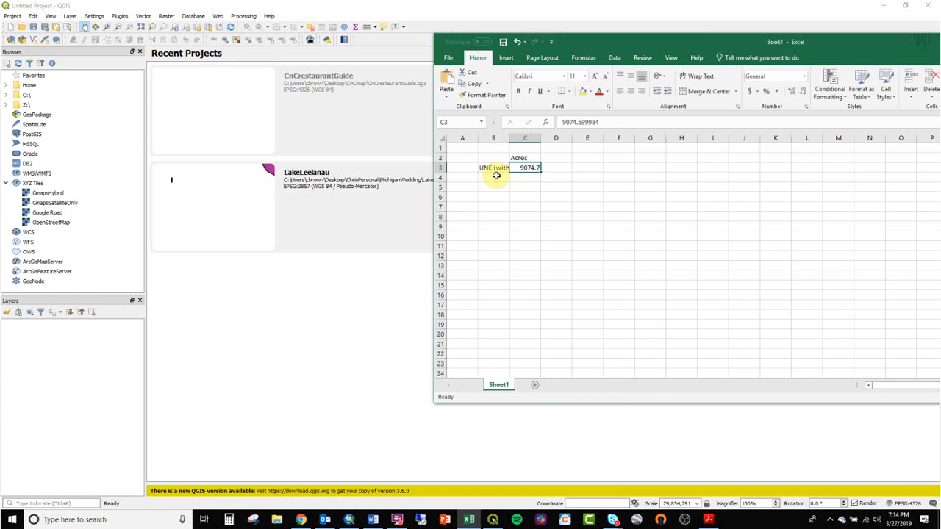
{"action": "double_click", "coordinate": [509, 138]}
- Close the QGIS window and return to ArcMap, selecting the Shape_Area value in the dissolved parcels table
{"action": "left_click", "coordinate": [930, 6]}
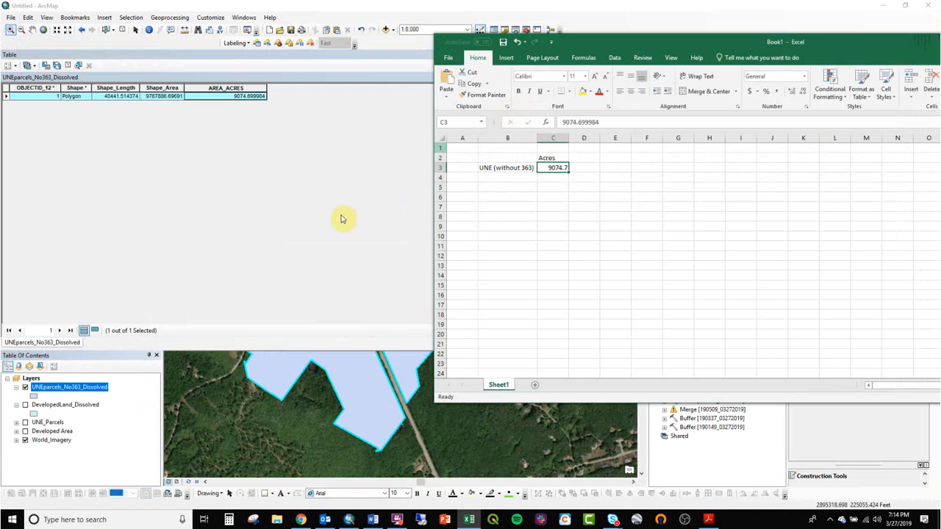
{"action": "left_click", "coordinate": [173, 98]}
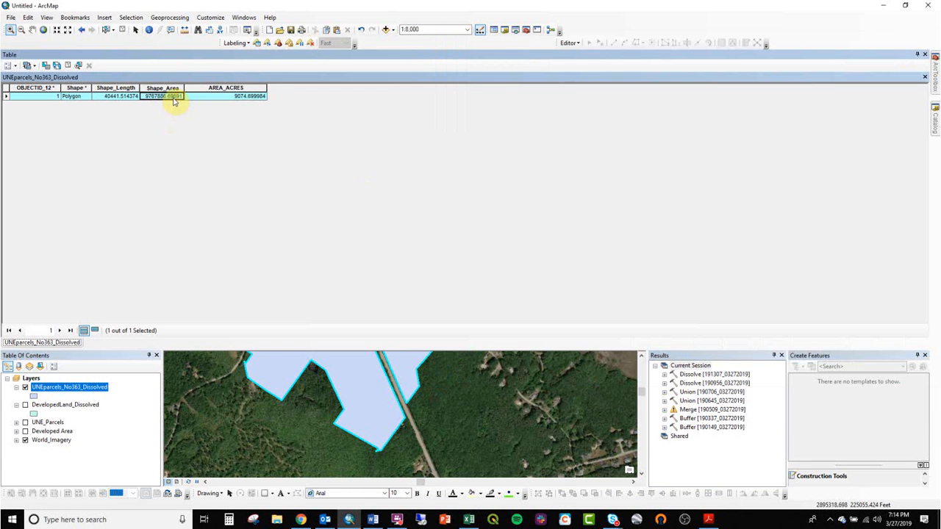
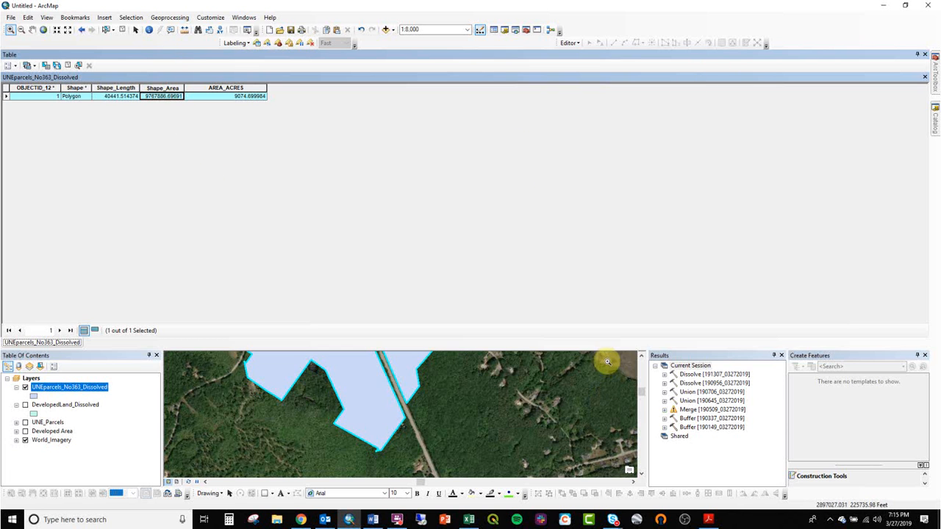
- Shrink the attribute table to enlarge the map and bring the land west of the dissolved parcels into view
{"action": "left_click_drag", "start_coordinate": [610, 351], "coordinate": [601, 195]}
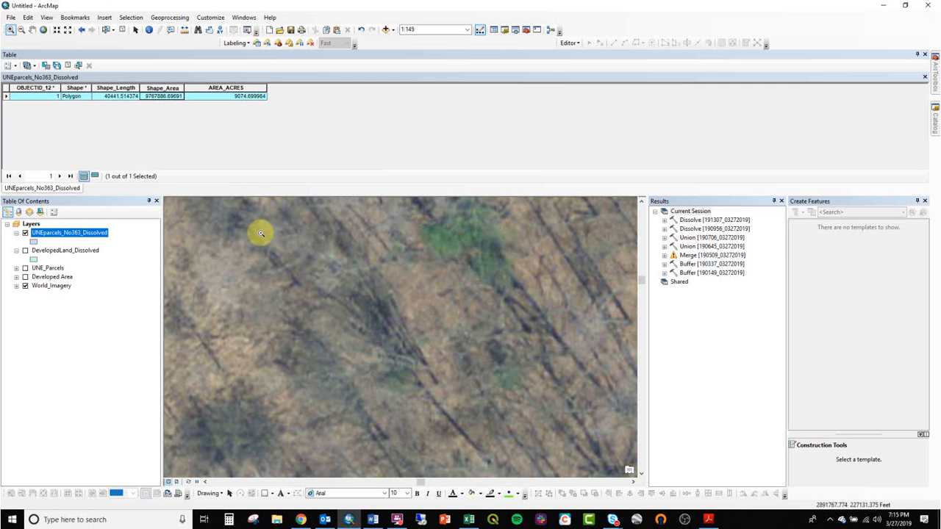
{"action": "left_click", "coordinate": [81, 29]}
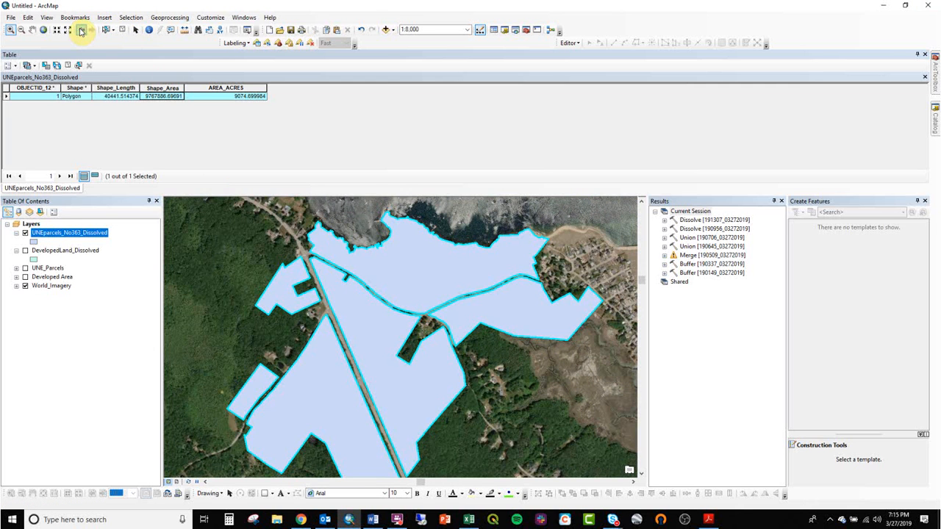
{"action": "scroll", "coordinate": [367, 332], "scroll_direction": "up", "scroll_amount": 3}
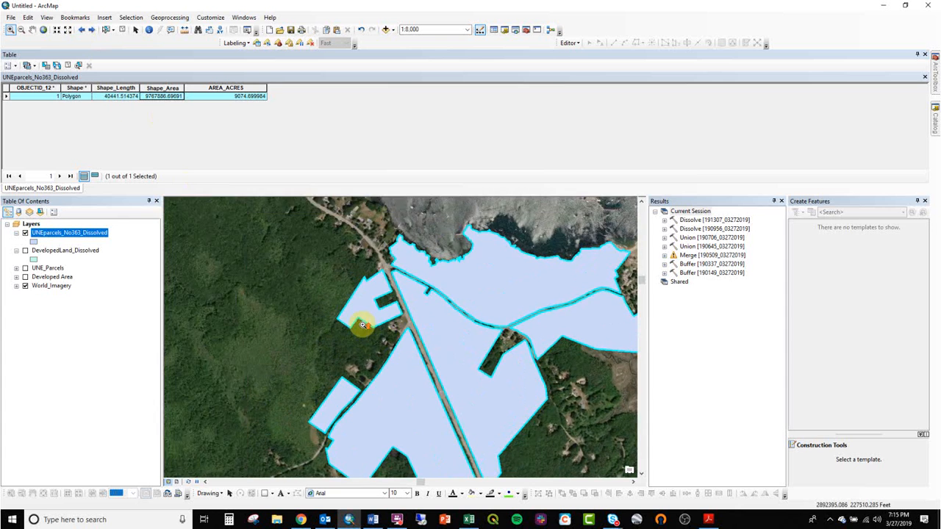
{"action": "left_click_drag", "start_coordinate": [328, 326], "coordinate": [393, 337]}
- Turn on the UNE_Parcels layer and select the large parcel west of the dissolved campus parcels
{"action": "left_click", "coordinate": [25, 268]}
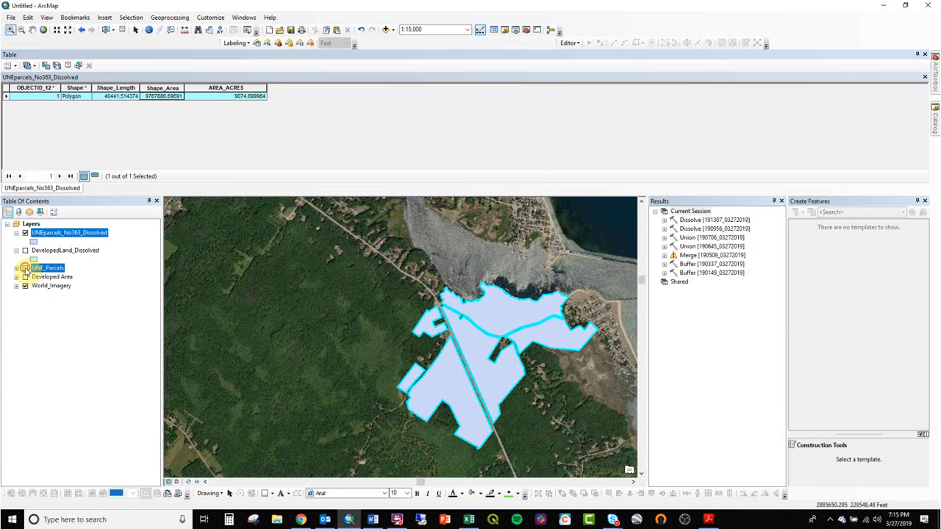
{"action": "left_click", "coordinate": [106, 30]}
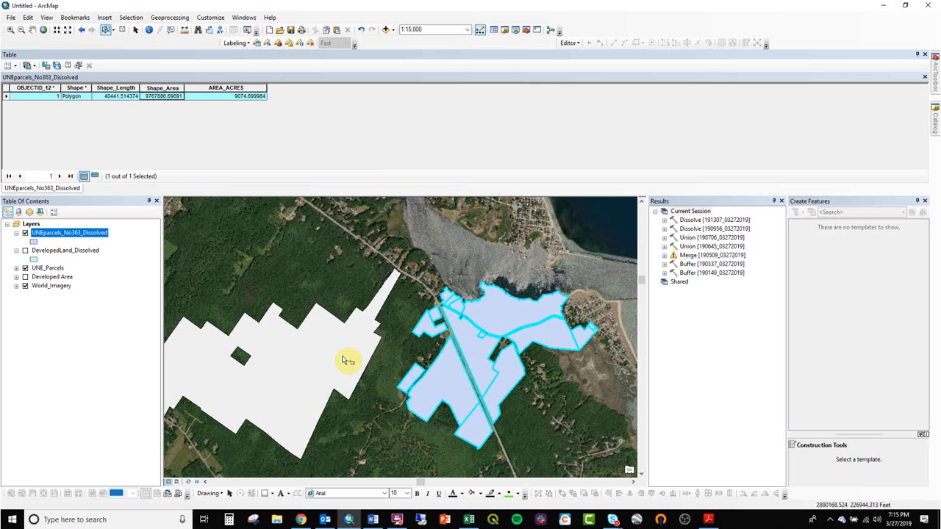
{"action": "left_click", "coordinate": [342, 358]}
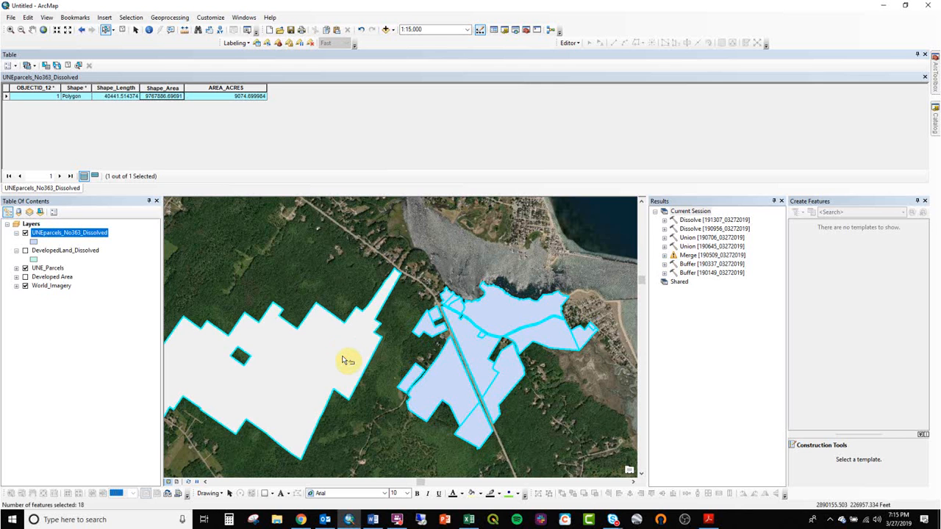
{"action": "left_click", "coordinate": [170, 17]}
{"action": "left_click", "coordinate": [183, 71]}
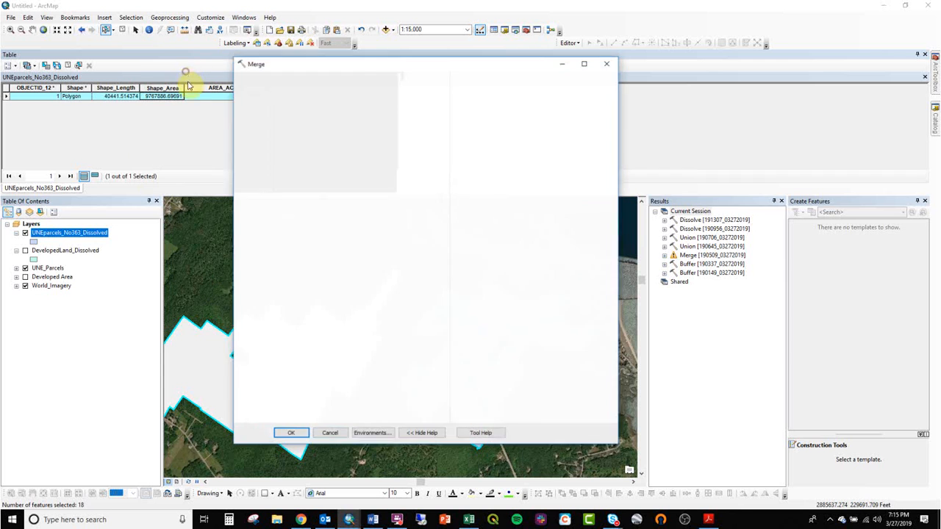
{"action": "left_click", "coordinate": [607, 64]}
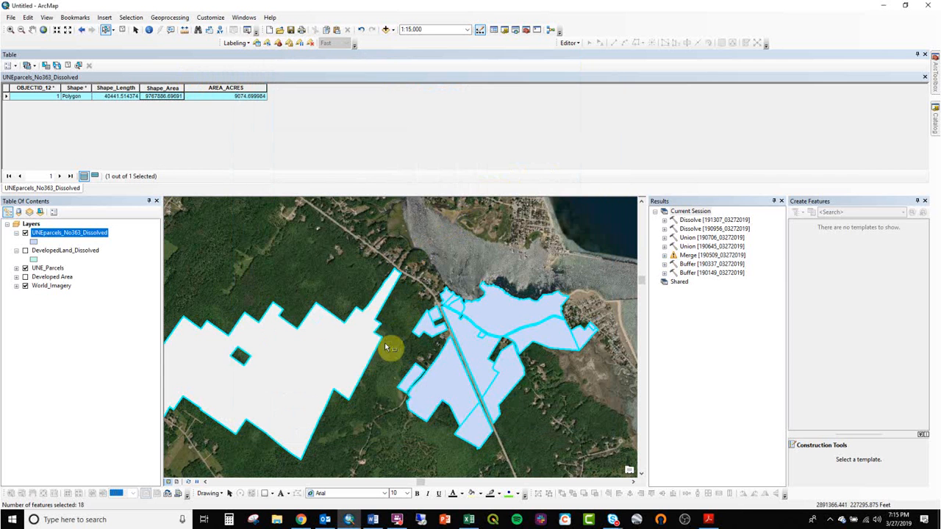
- Clear the map selection, select only the large western parcel, and open the UNE_Parcels attribute table
{"action": "left_click", "coordinate": [340, 277]}
{"action": "left_click", "coordinate": [330, 332]}
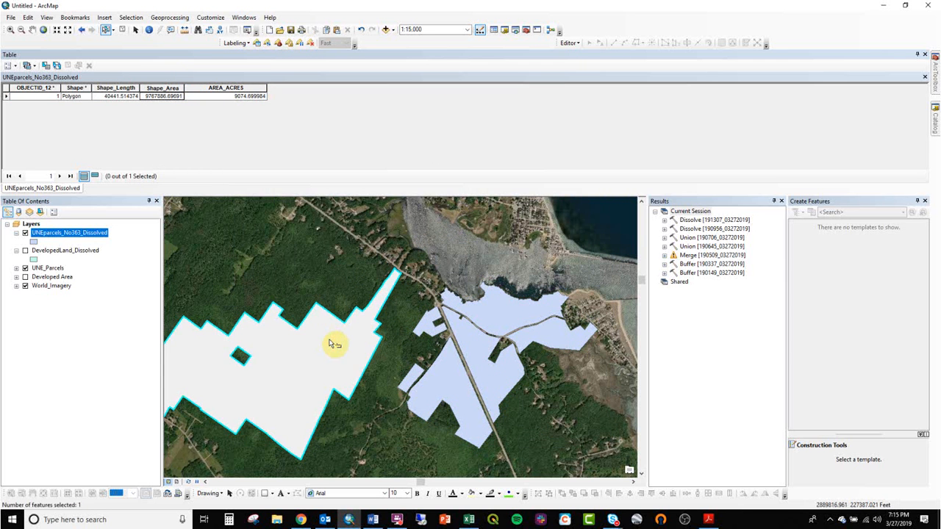
{"action": "left_click", "coordinate": [25, 268]}
{"action": "left_click", "coordinate": [25, 268]}
{"action": "right_click", "coordinate": [44, 268]}
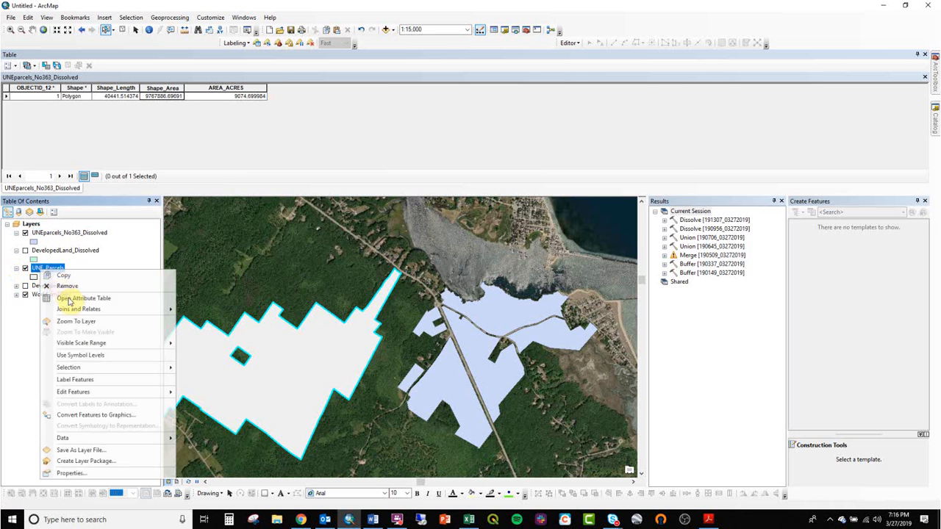
{"action": "left_click", "coordinate": [72, 304]}
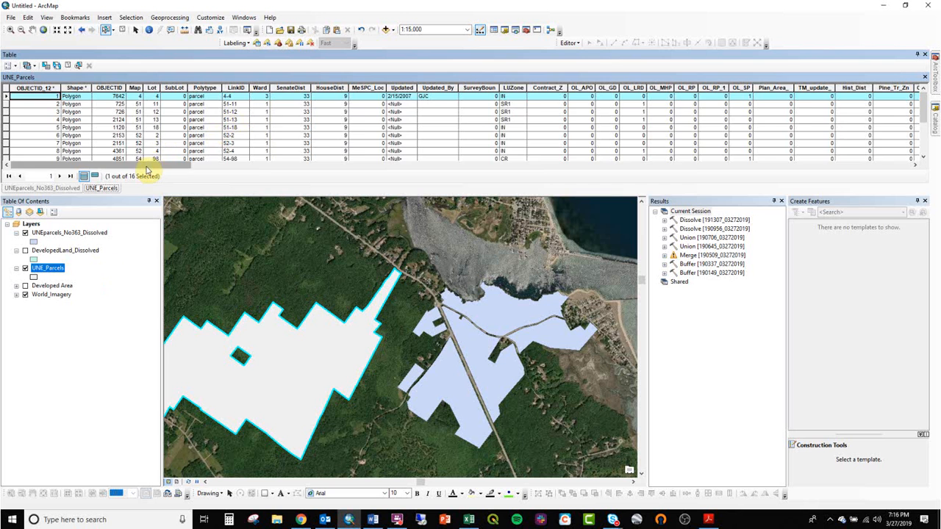
- Add a field named RECALC_ACRES of type Double to the UNE_Parcels attribute table
{"action": "left_click_drag", "start_coordinate": [166, 166], "coordinate": [874, 147]}
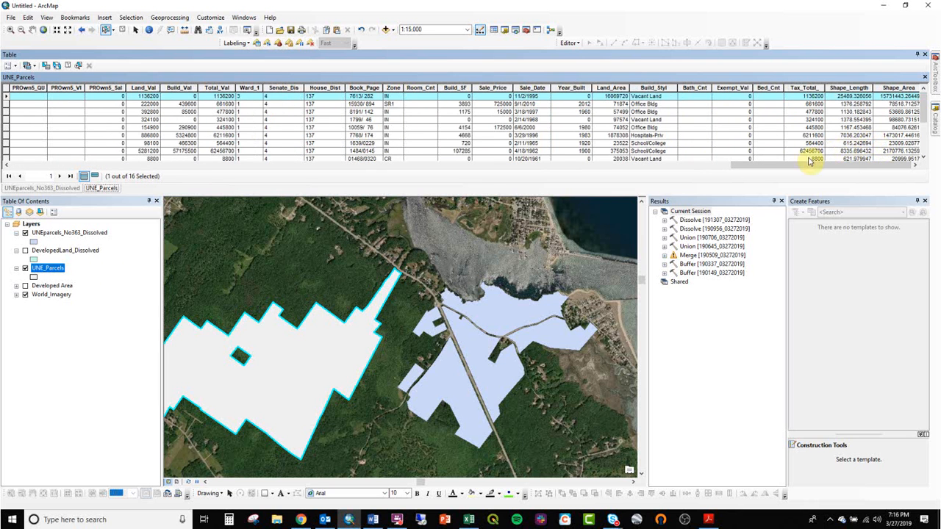
{"action": "left_click", "coordinate": [9, 66]}
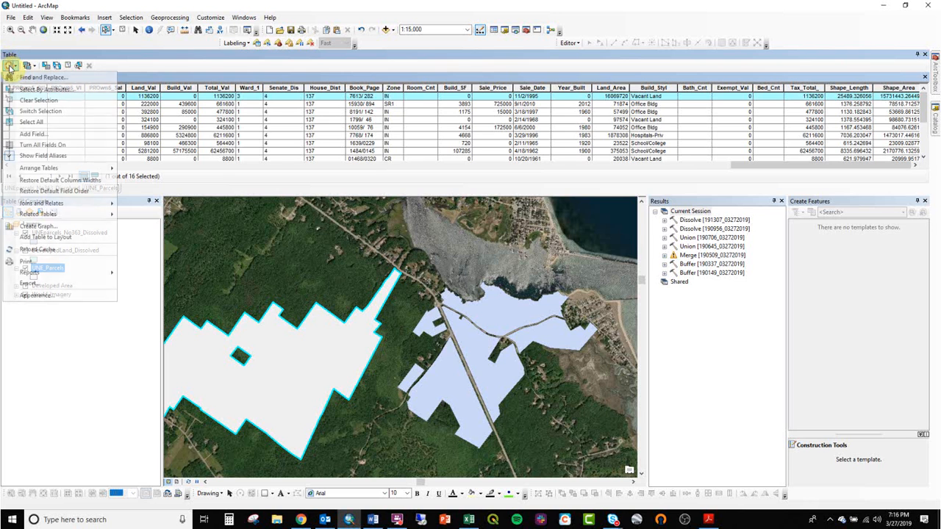
{"action": "left_click", "coordinate": [32, 134]}
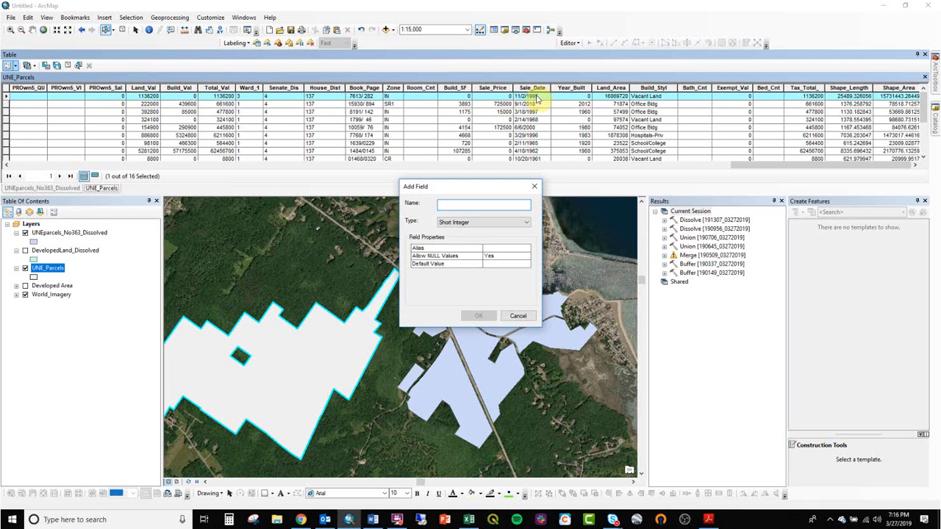
{"action": "left_click", "coordinate": [506, 222]}
{"action": "left_click", "coordinate": [489, 250]}
{"action": "left_click", "coordinate": [479, 203]}
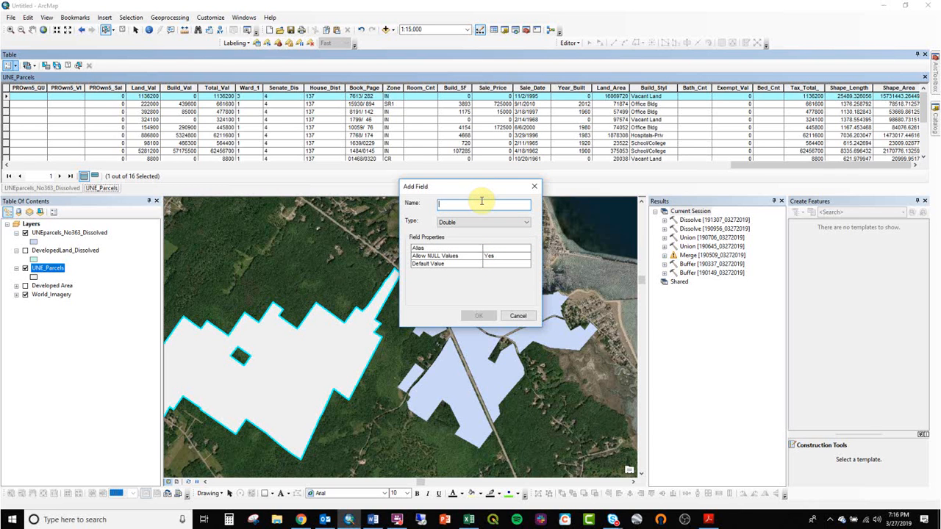
{"action": "type", "text": "RECALC_ACRE"}
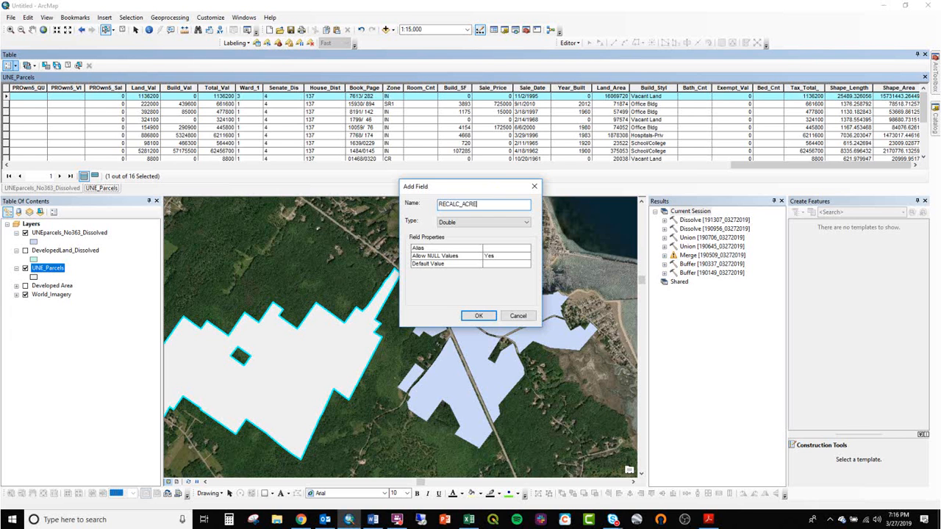
{"action": "key", "text": "Return"}
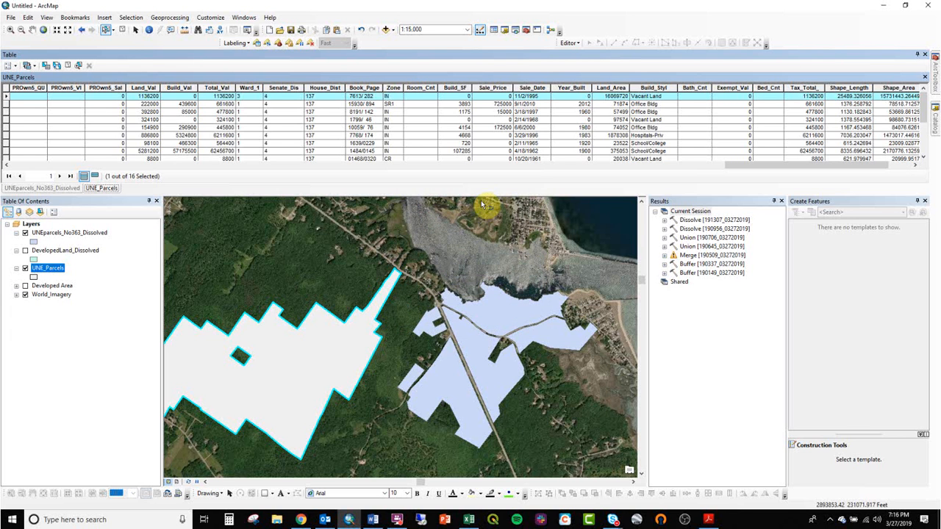
{"action": "left_click", "coordinate": [899, 165]}
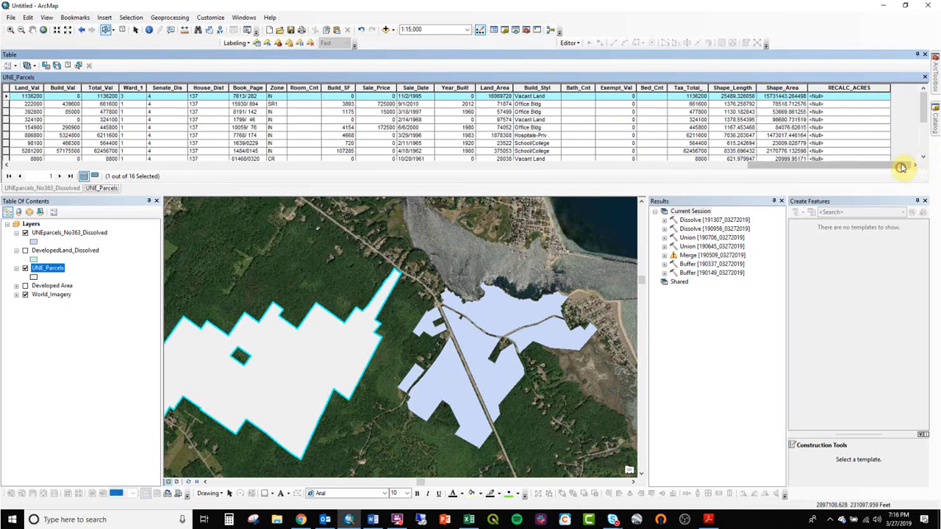
{"action": "left_click", "coordinate": [851, 89]}
{"action": "right_click", "coordinate": [851, 88]}
{"action": "left_click", "coordinate": [890, 206]}
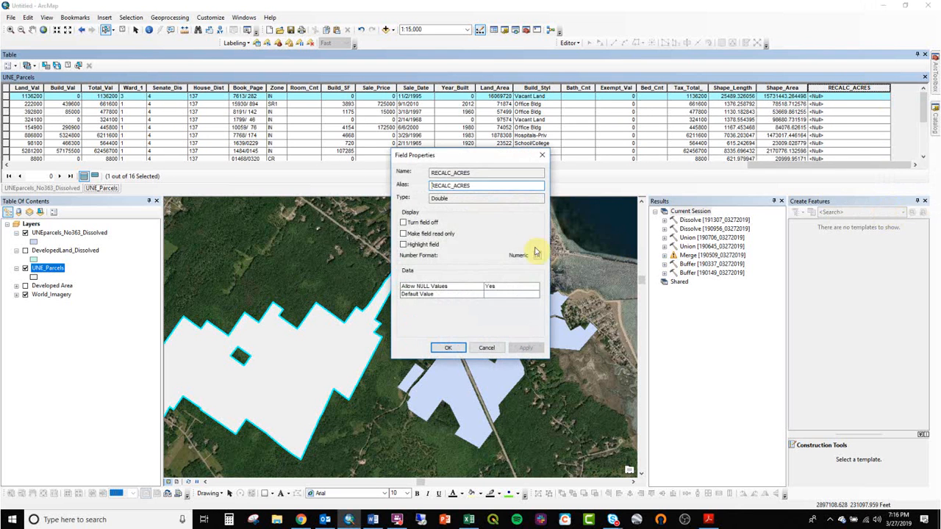
{"action": "left_click", "coordinate": [487, 348]}
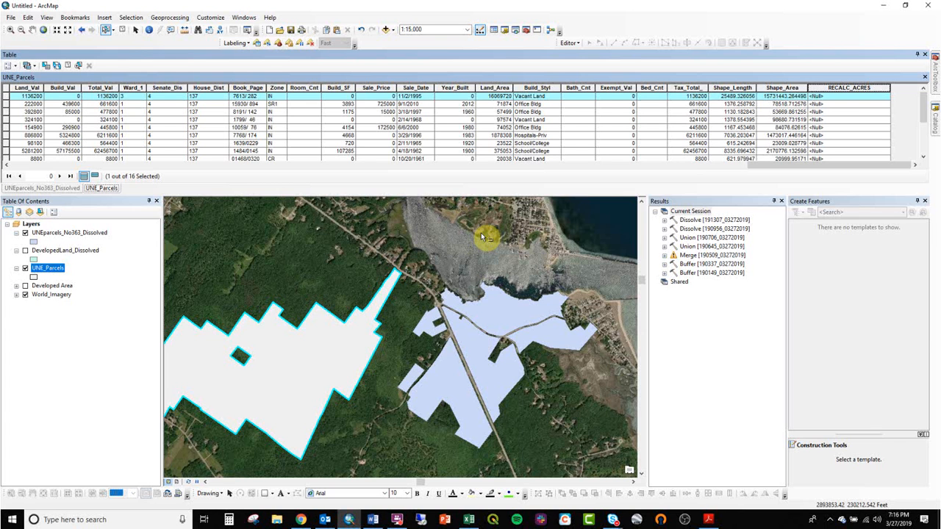
- Calculate the selected parcel's area into the RECALC_ACRES field with Calculate Geometry, outside an edit session
{"action": "right_click", "coordinate": [852, 87]}
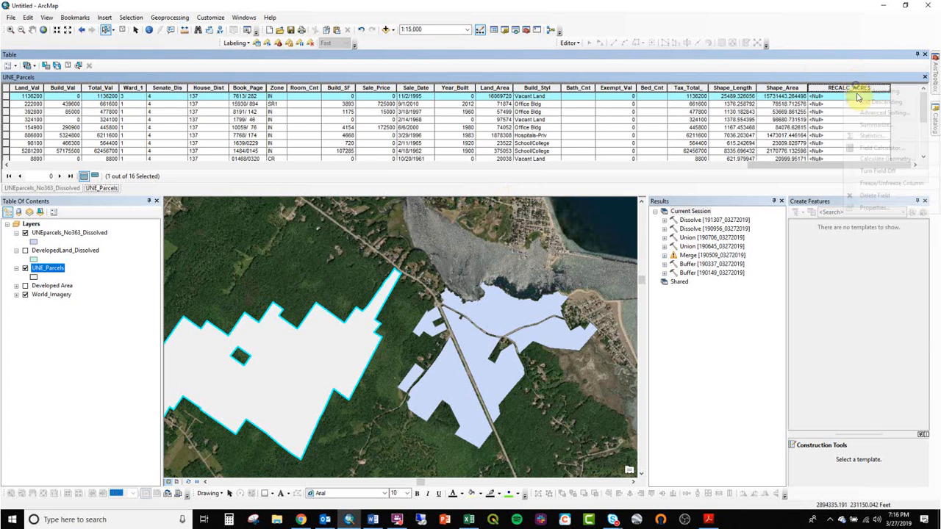
{"action": "left_click", "coordinate": [872, 159]}
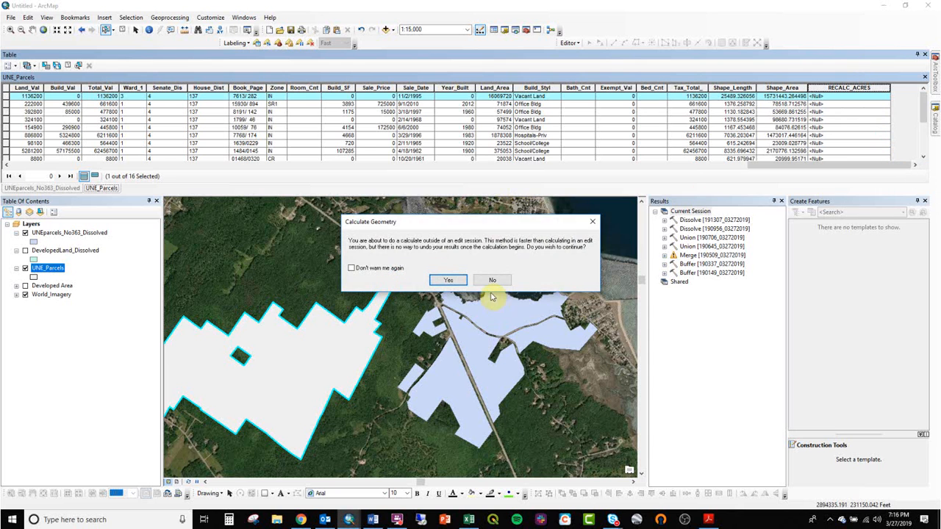
{"action": "left_click", "coordinate": [453, 280]}
{"action": "left_click", "coordinate": [469, 283]}
{"action": "left_click", "coordinate": [474, 305]}
{"action": "left_click", "coordinate": [512, 316]}
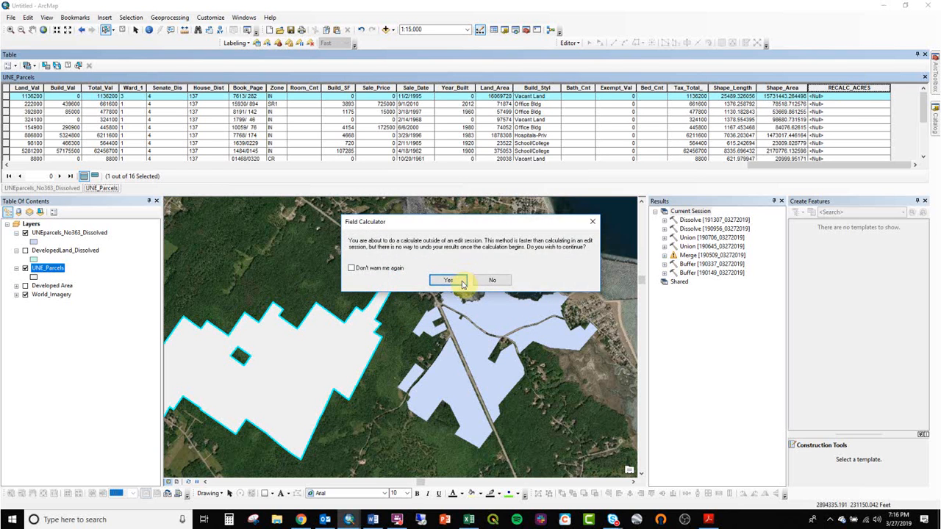
{"action": "left_click", "coordinate": [446, 280]}
- Copy the selected parcel's RECALC_ACRES value into cell C4 of the Excel workbook
{"action": "left_click", "coordinate": [845, 96]}
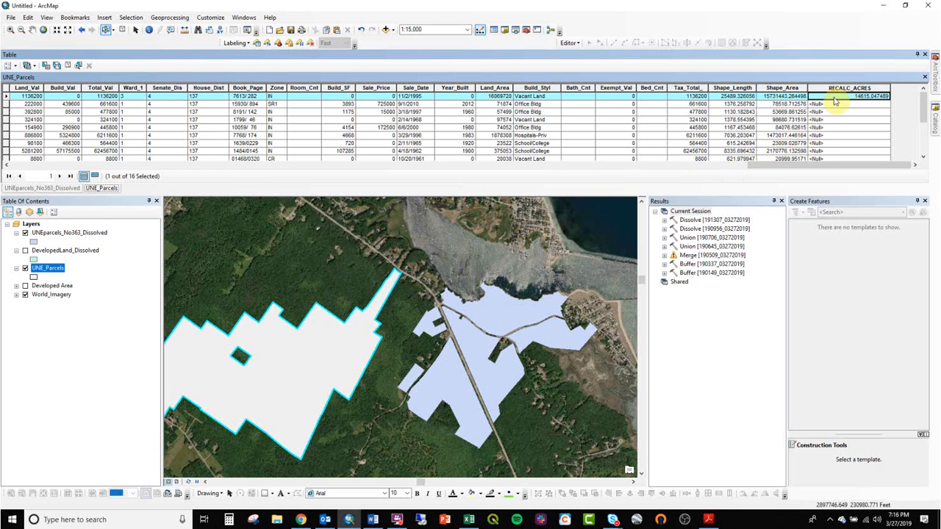
{"action": "left_click", "coordinate": [884, 6]}
{"action": "left_click", "coordinate": [548, 178]}
{"action": "type", "text": "14615.047489"}
- Label the pasted parcel area by entering "363 Alone" in cell B4
{"action": "left_click", "coordinate": [517, 180]}
{"action": "type", "text": "363 ALOne"}
{"action": "key", "text": "Return"}
- Enter the label "total" in cell B5 and add up both areas in C5 with =SUM(C3:C4)
{"action": "type", "text": "tota"}
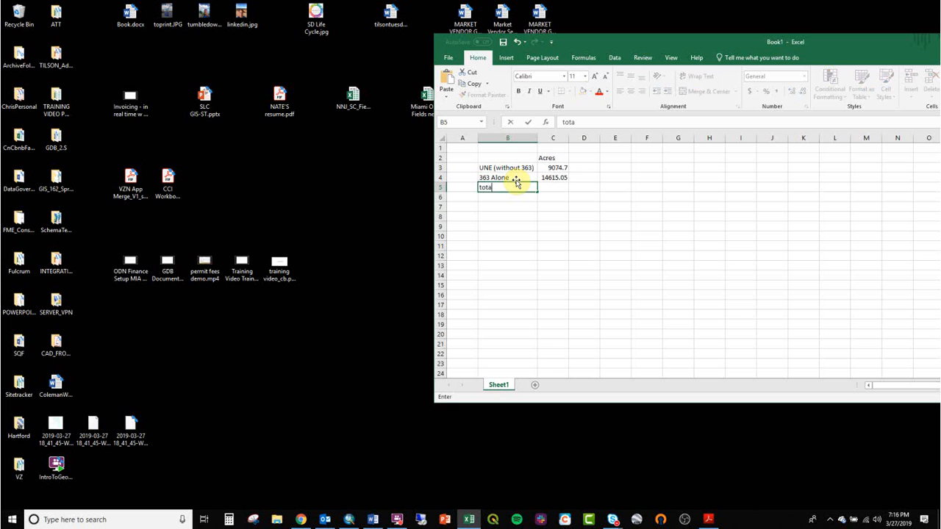
{"action": "key", "text": "Tab"}
{"action": "type", "text": "=sum"}
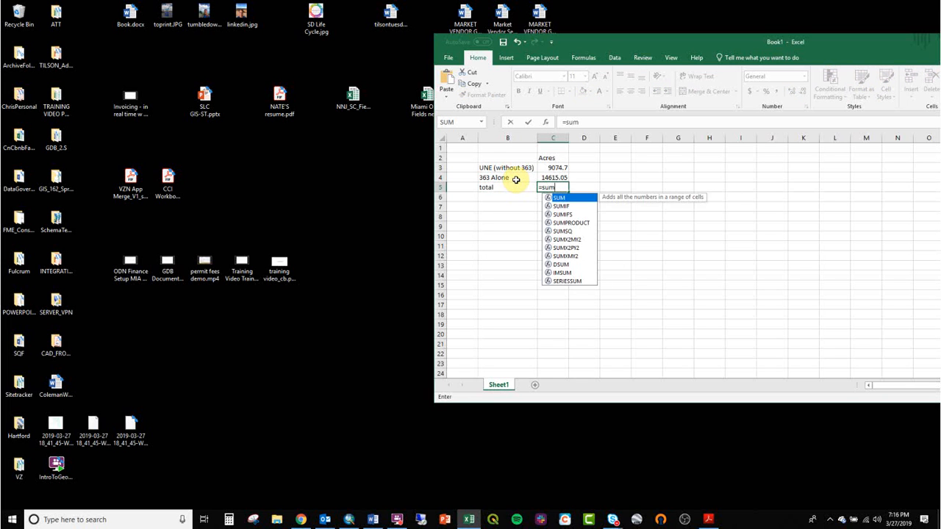
{"action": "type", "text": "("}
{"action": "key", "text": "Up"}
{"action": "key", "text": "Up"}
{"action": "key", "text": "Up"}
{"action": "key", "text": "Up"}
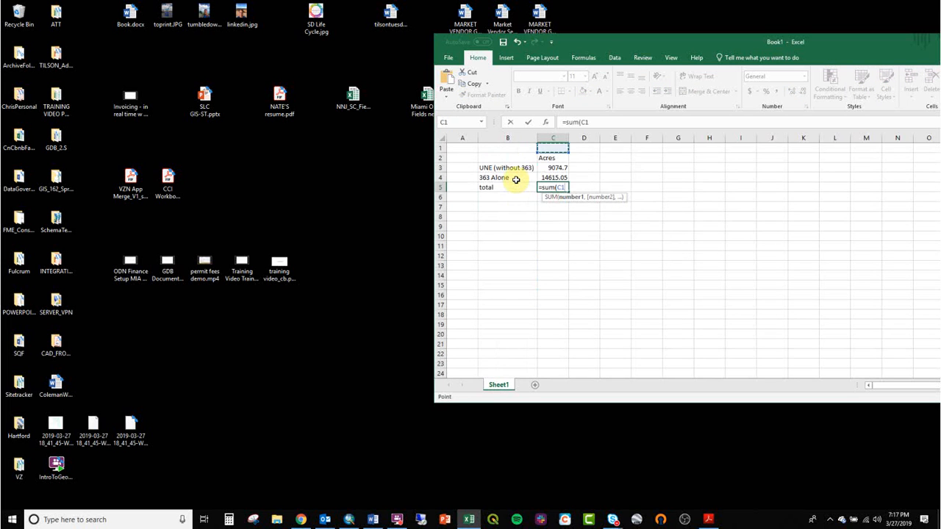
{"action": "key", "text": "Down"}
{"action": "key", "text": "Down"}
{"action": "key", "text": "Down"}
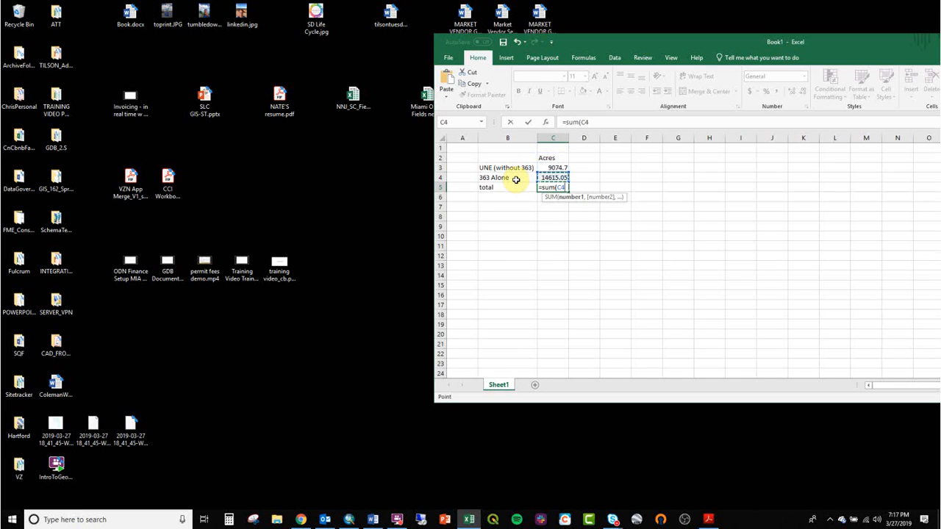
{"action": "key", "text": "shift+Up"}
{"action": "key", "text": "Return"}
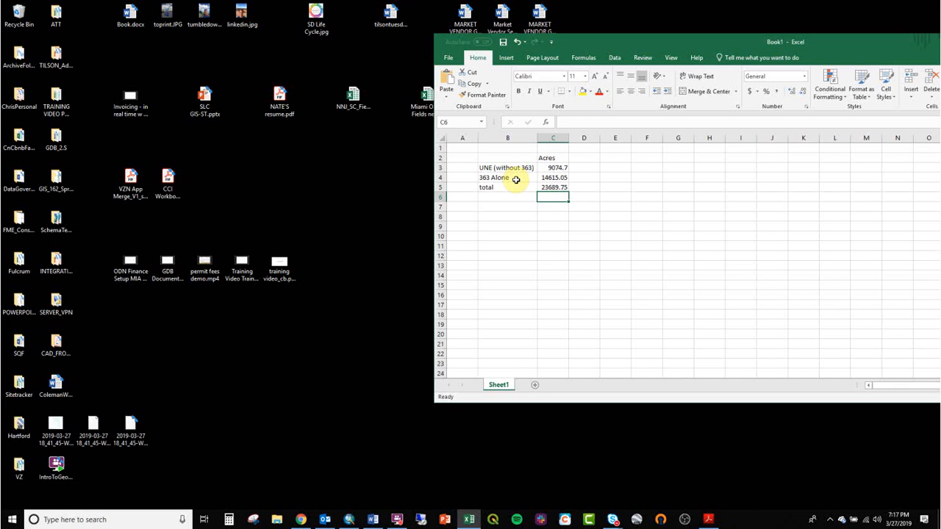
- Format the acre values in C3:C5 with thousands separators and no decimal places
{"action": "left_click", "coordinate": [564, 169]}
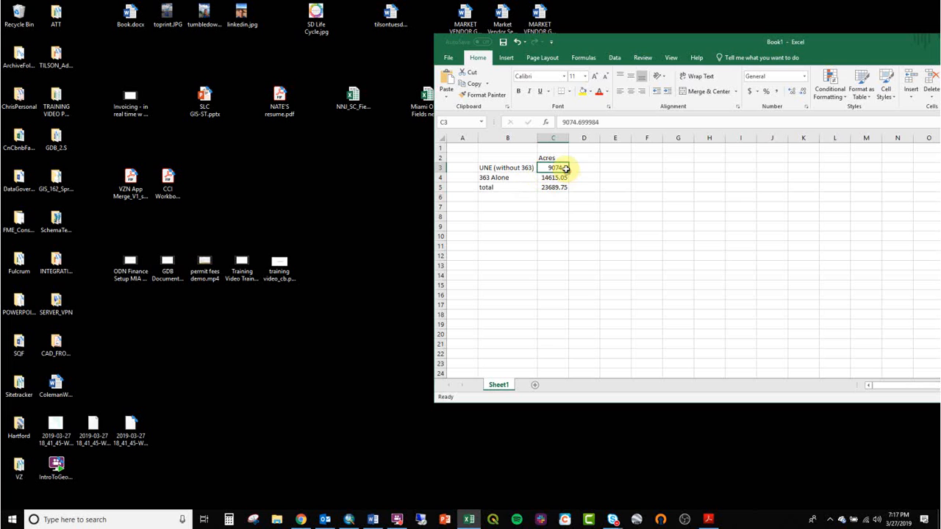
{"action": "left_click_drag", "start_coordinate": [556, 190], "coordinate": [557, 168]}
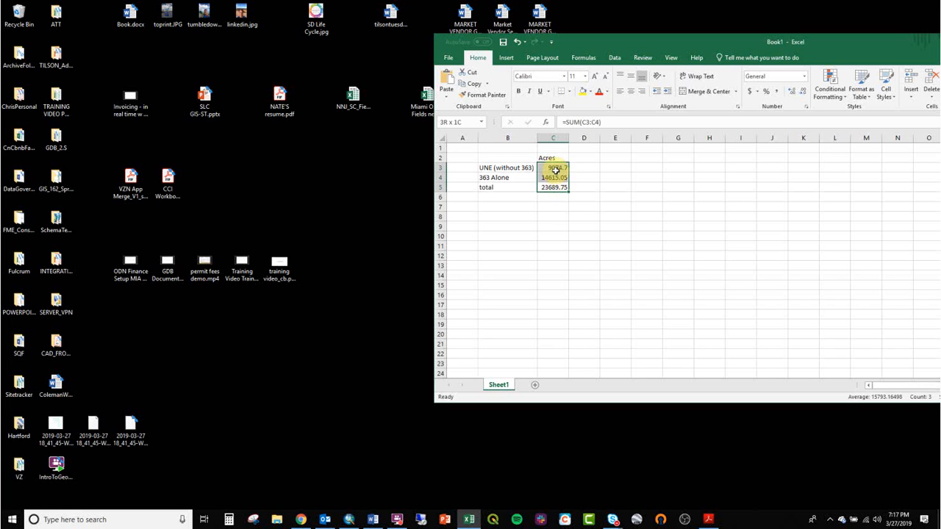
{"action": "left_click", "coordinate": [776, 91]}
{"action": "left_click", "coordinate": [801, 92]}
{"action": "left_click", "coordinate": [801, 92]}
{"action": "left_click", "coordinate": [671, 207]}
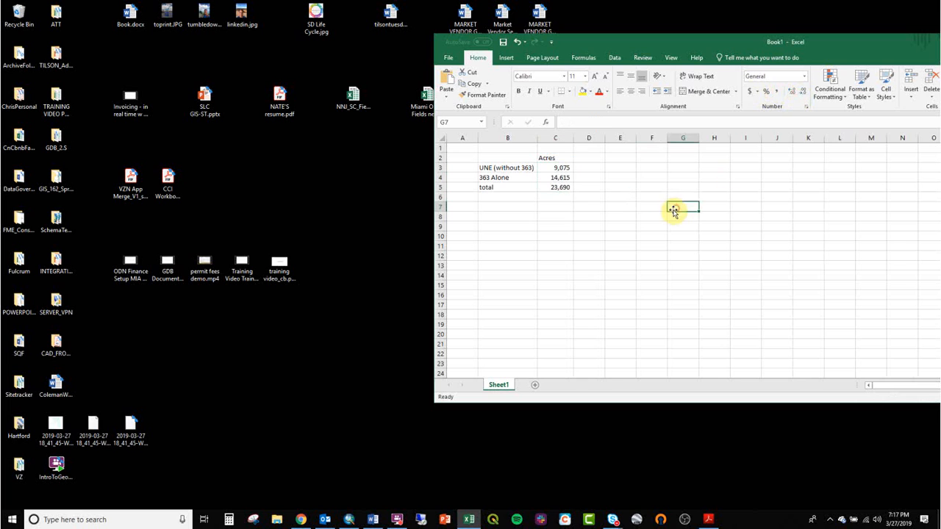
- Relabel cell B5 as "Total UNE Parcels Area", correcting the spelling of "Total"
{"action": "left_click", "coordinate": [560, 180]}
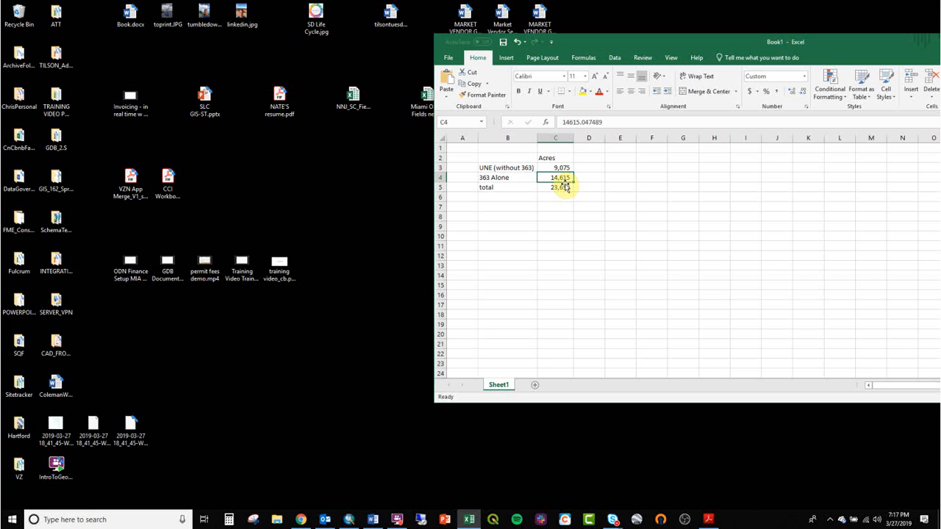
{"action": "left_click", "coordinate": [561, 187]}
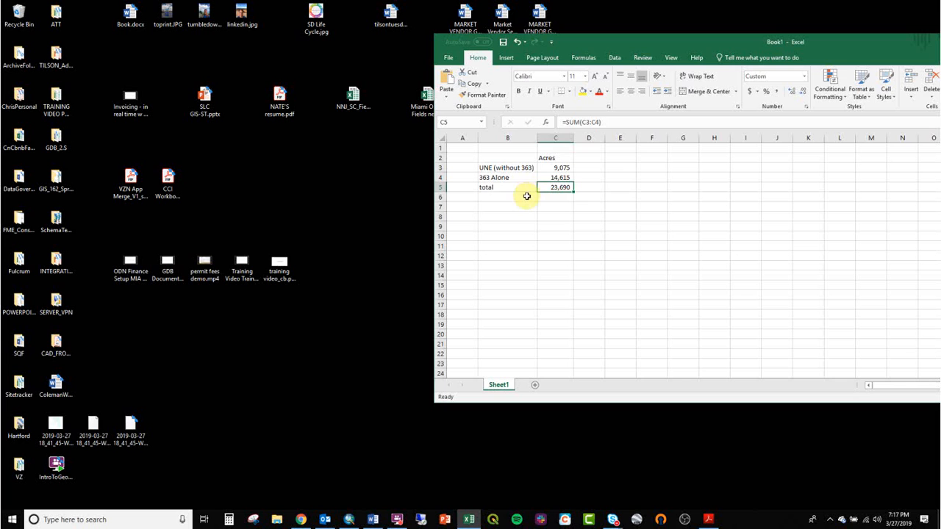
{"action": "left_click", "coordinate": [512, 195]}
{"action": "left_click", "coordinate": [514, 187]}
{"action": "type", "text": "Ttoa"}
{"action": "key", "text": "BackSpace"}
{"action": "type", "text": "otla UNE Parcels Area"}
{"action": "key", "text": "Return"}
{"action": "left_click", "coordinate": [514, 186]}
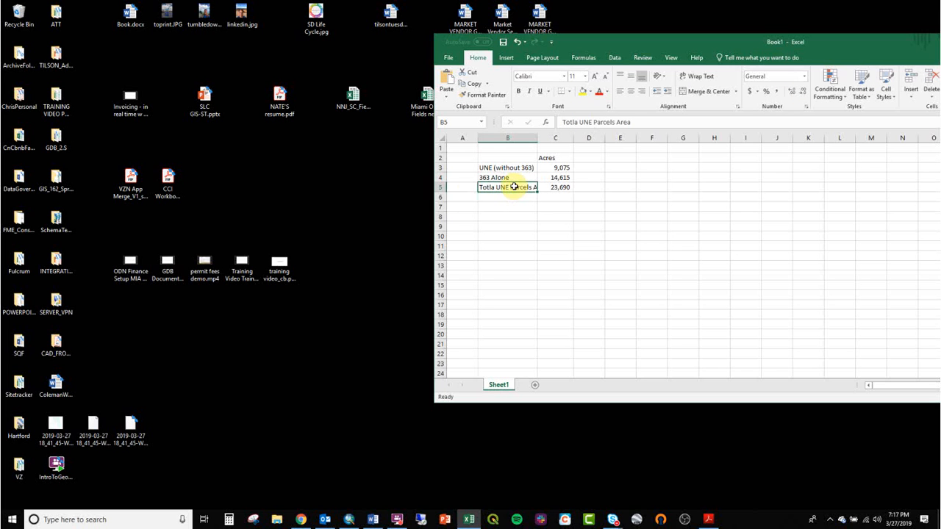
{"action": "double_click", "coordinate": [494, 188]}
{"action": "key", "text": "BackSpace"}
{"action": "key", "text": "BackSpace"}
{"action": "key", "text": "BackSpace"}
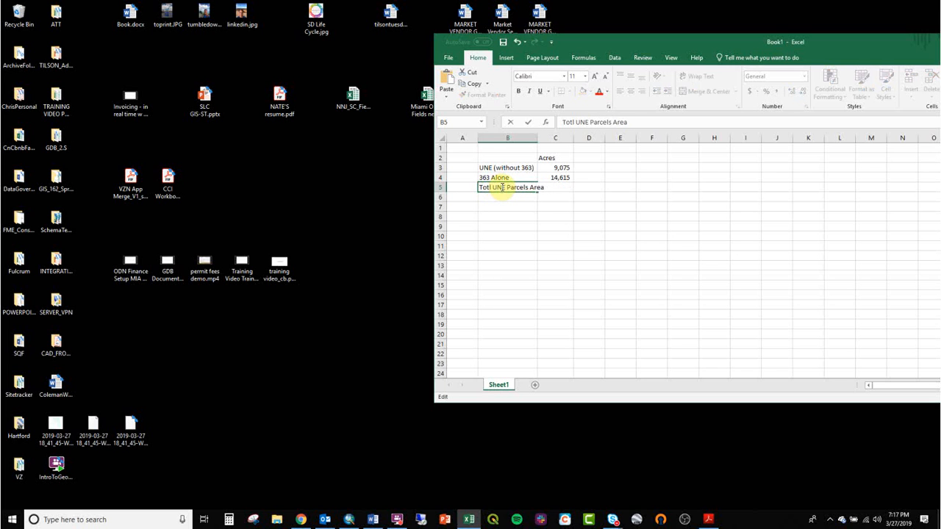
{"action": "type", "text": "tal"}
{"action": "key", "text": "Return"}
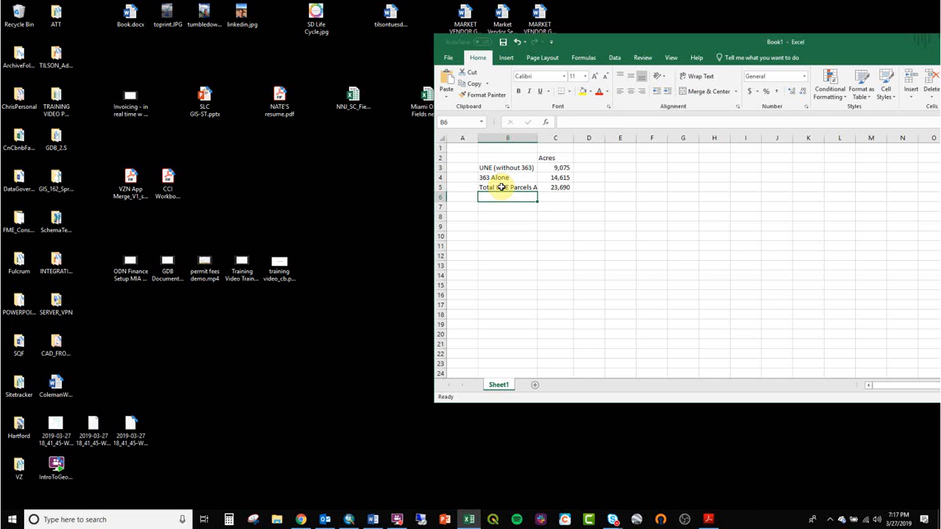
- Fit column B to its longest label and move the workbook window to the middle of the desktop
{"action": "double_click", "coordinate": [537, 138]}
{"action": "left_click", "coordinate": [568, 233]}
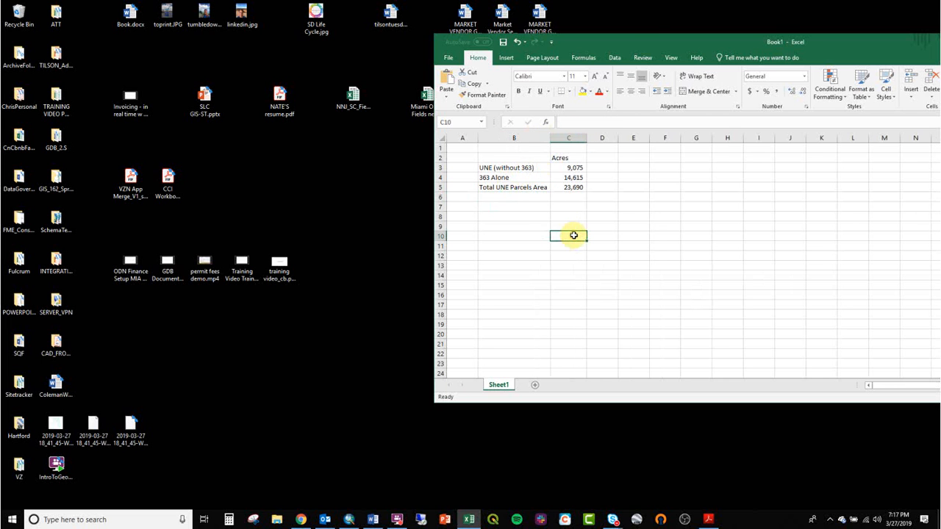
{"action": "left_click_drag", "start_coordinate": [711, 46], "coordinate": [375, 32]}
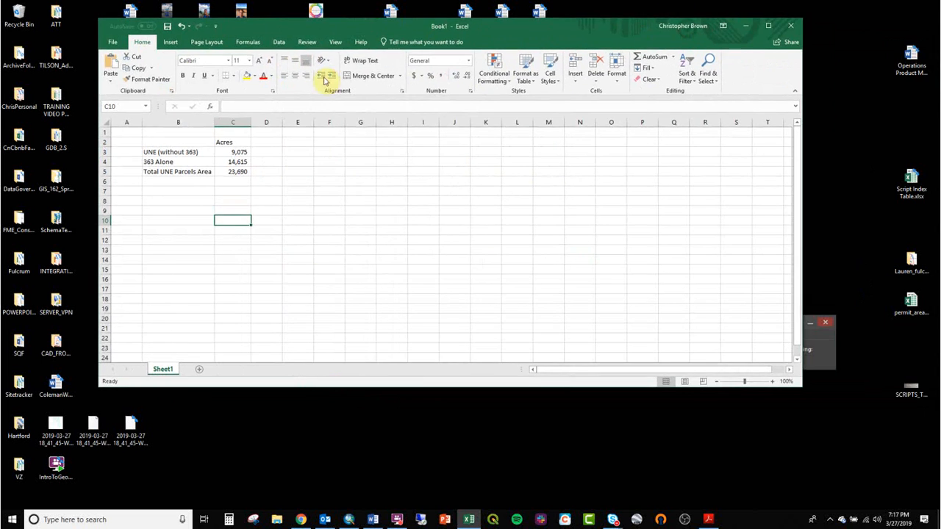
- Switch to ArcMap, display the DevelopedLand_Dissolved layer over UNE_Parcels, and hide UNEparcels_No363_Dissolved
{"action": "left_click", "coordinate": [349, 521]}
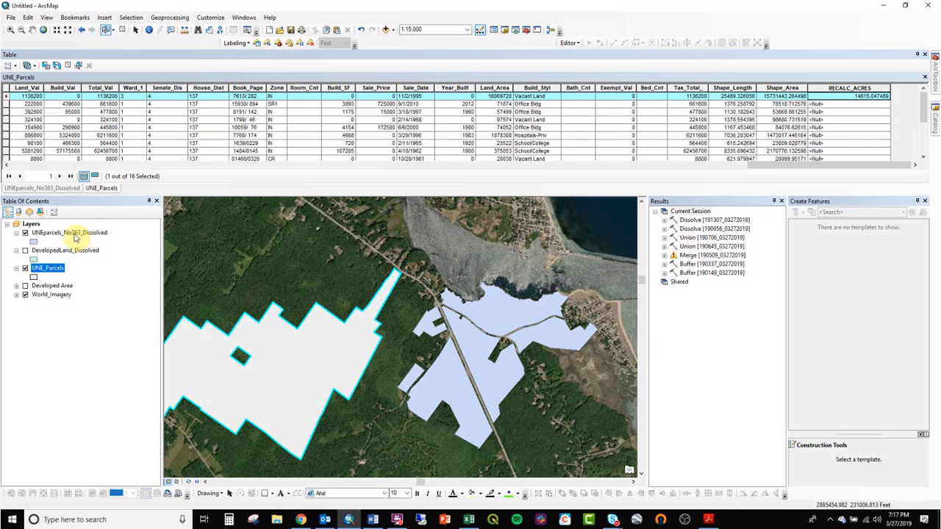
{"action": "left_click", "coordinate": [74, 234]}
{"action": "left_click", "coordinate": [25, 251]}
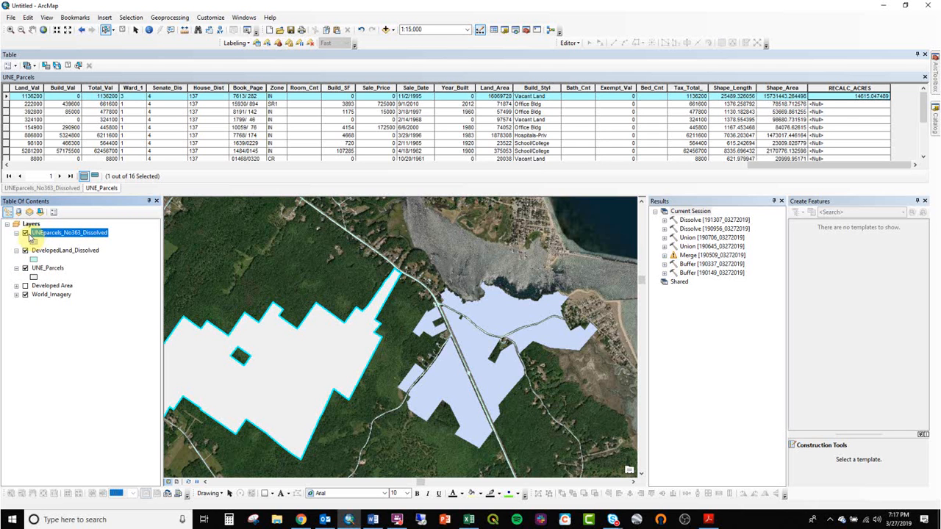
{"action": "left_click", "coordinate": [25, 233]}
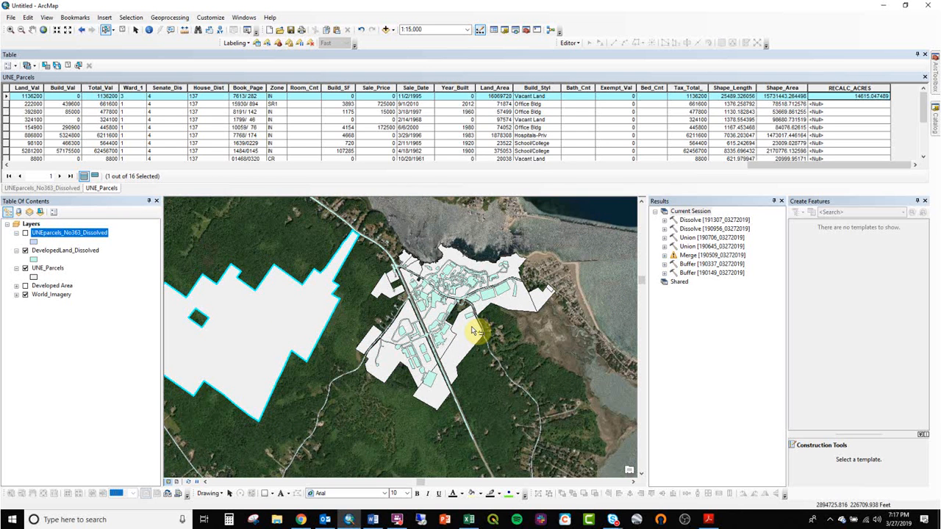
{"action": "scroll", "coordinate": [471, 332], "scroll_direction": "up", "scroll_amount": 2}
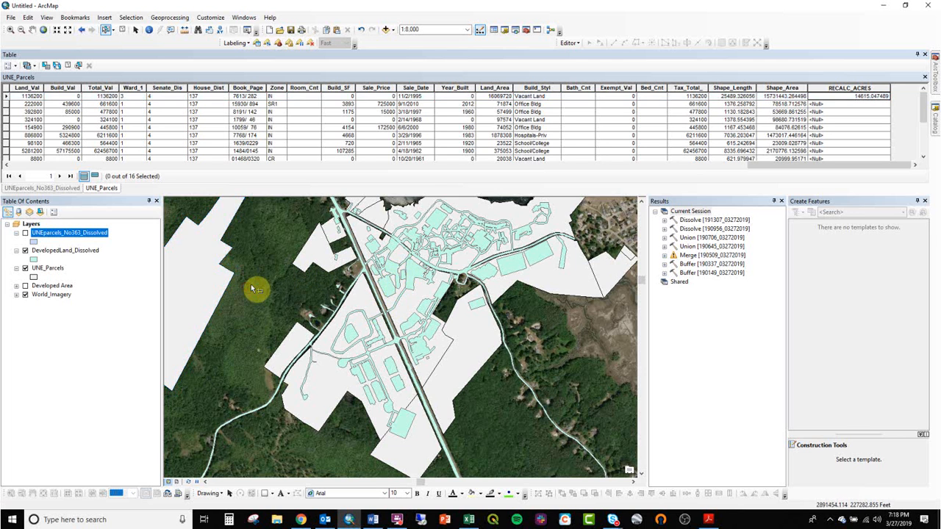
{"action": "scroll", "coordinate": [261, 281], "scroll_direction": "down", "scroll_amount": 1}
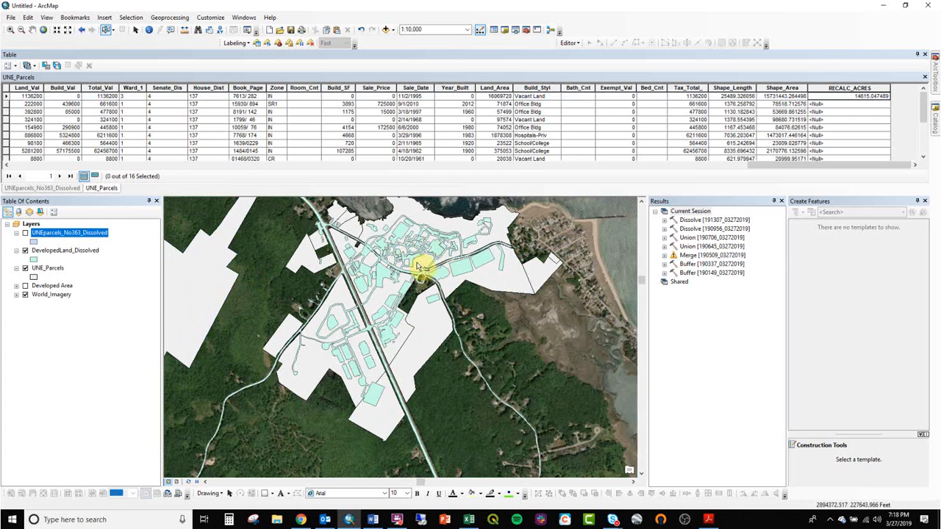
- Search the geoprocessing tools for "erase" and try to open the Erase (Analysis) tool
{"action": "left_click", "coordinate": [176, 16]}
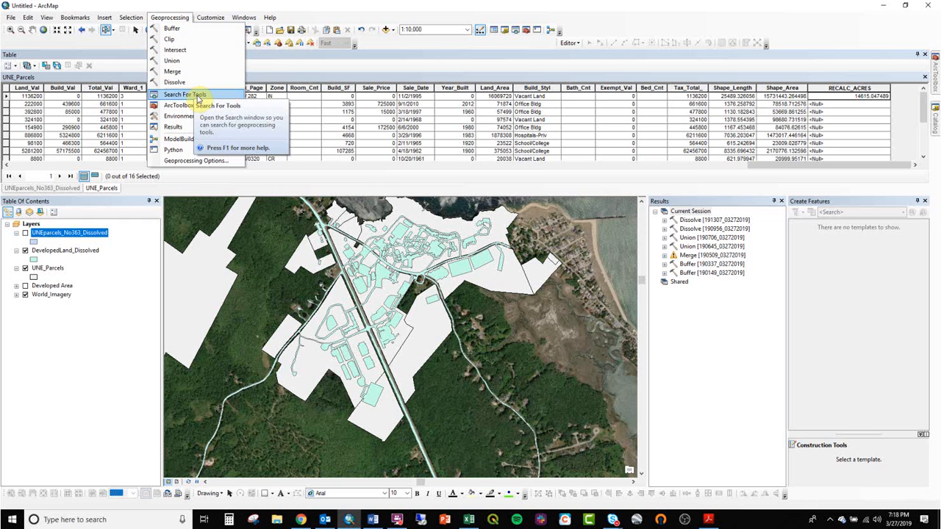
{"action": "left_click", "coordinate": [295, 6]}
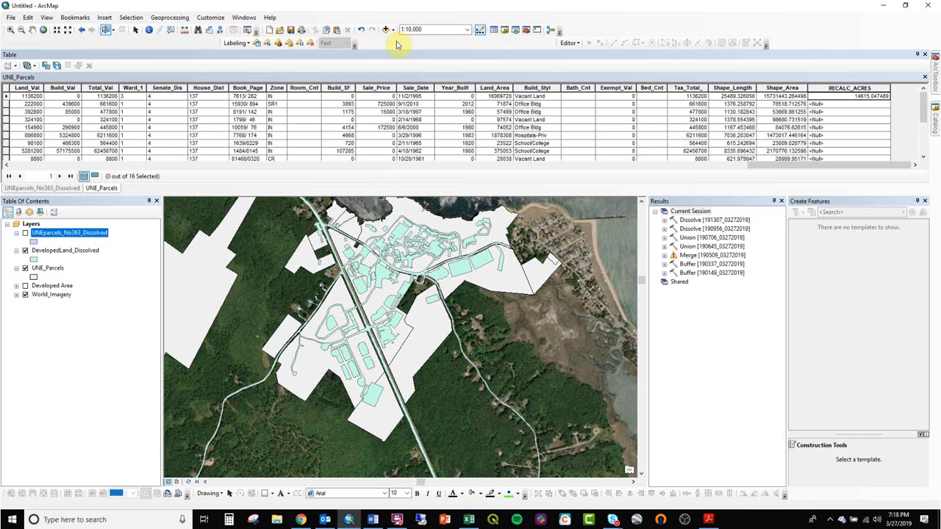
{"action": "left_click", "coordinate": [516, 33]}
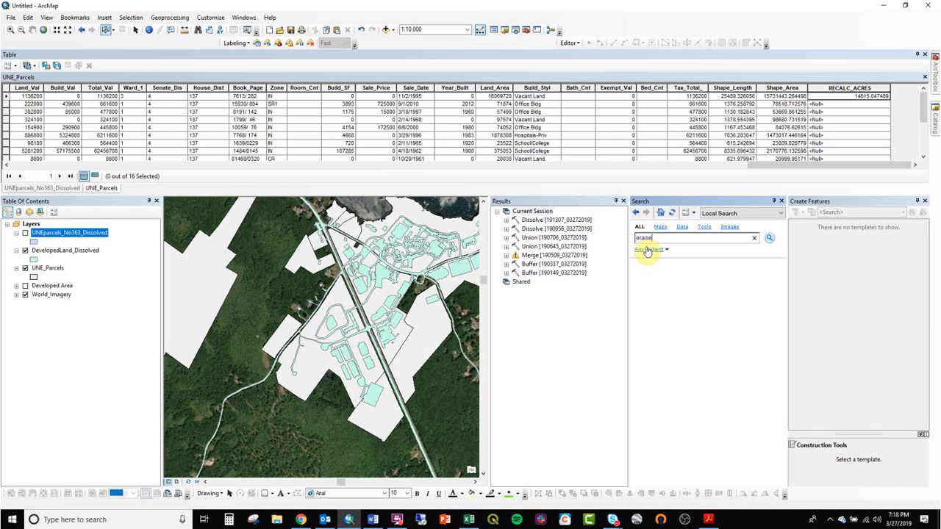
{"action": "key", "text": "Return"}
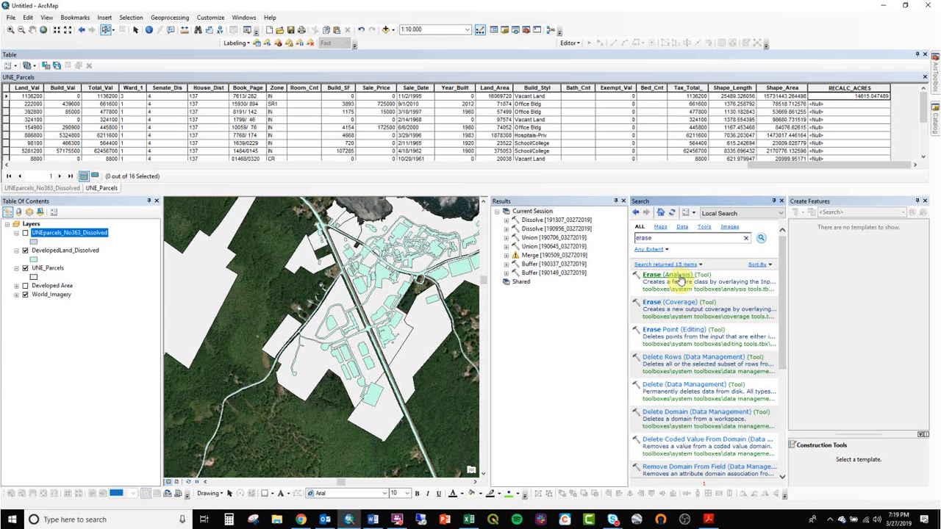
{"action": "left_click", "coordinate": [682, 279]}
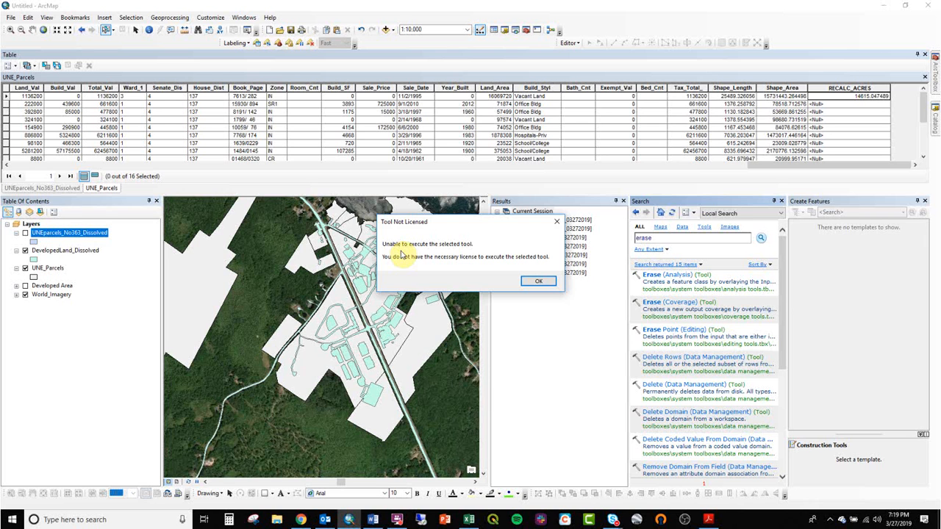
{"action": "left_click", "coordinate": [538, 281]}
{"action": "left_click", "coordinate": [527, 283]}
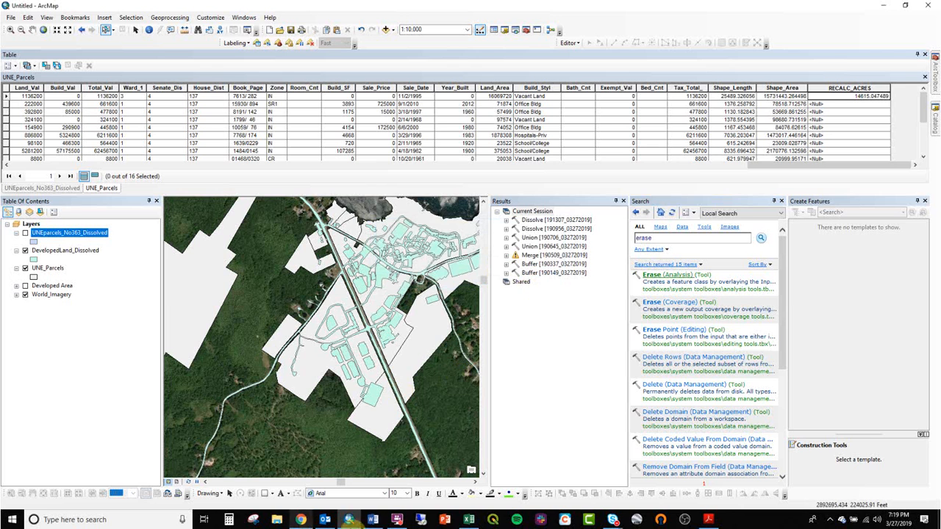
- Connect to fiberplanit.cloudapp.net with Remote Desktop using the saved credentials, and minimize the session
{"action": "left_click", "coordinate": [421, 520]}
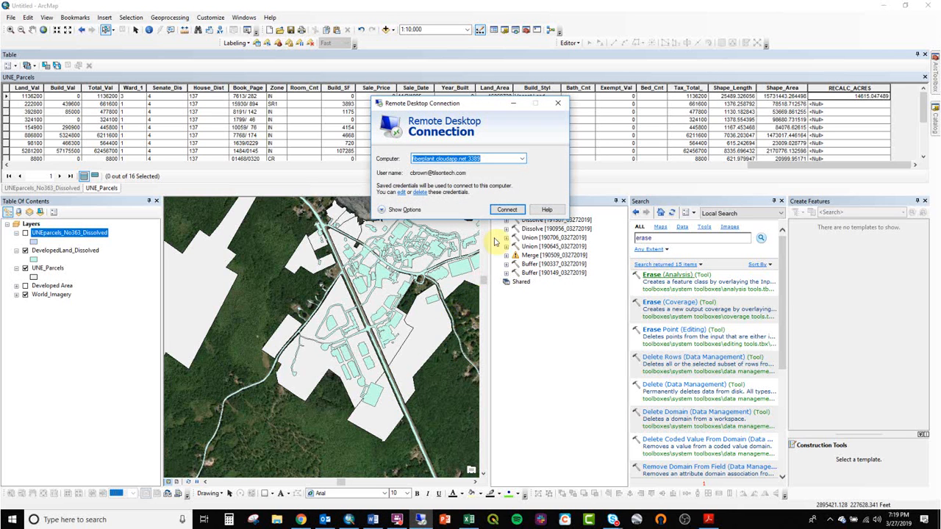
{"action": "left_click", "coordinate": [515, 209]}
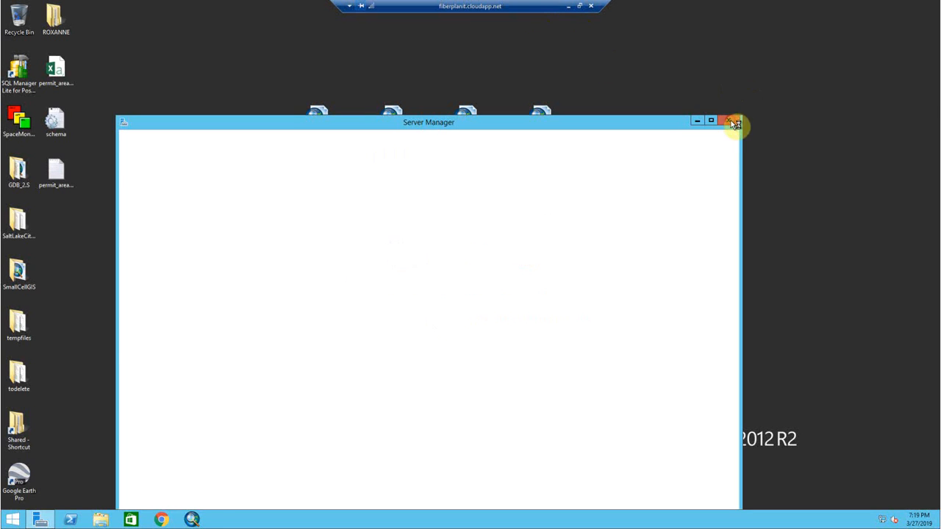
{"action": "left_click", "coordinate": [731, 121]}
{"action": "left_click", "coordinate": [568, 9]}
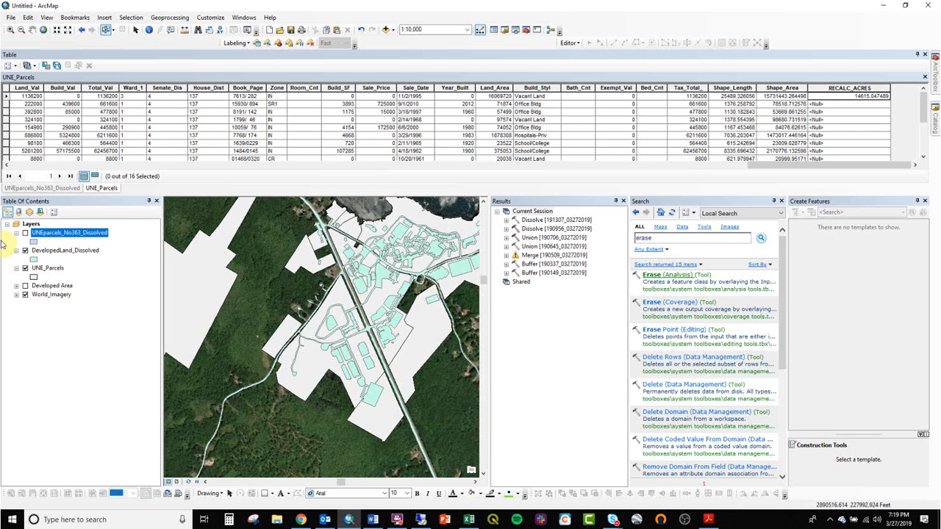
- Copy the PctDeveloped folder from GIS_162_Spring2019\ClassDemos in File Explorer and paste it onto the remote server's desktop
{"action": "left_click", "coordinate": [279, 520]}
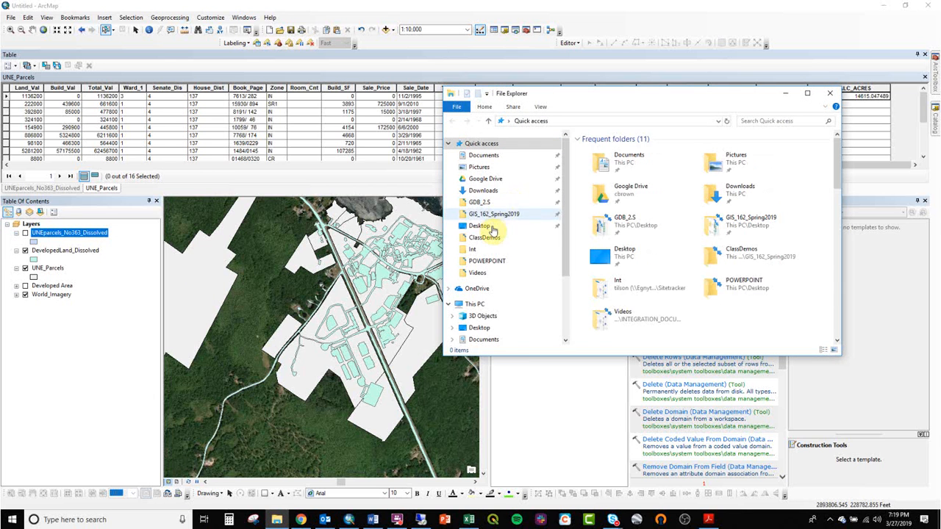
{"action": "left_click", "coordinate": [552, 214]}
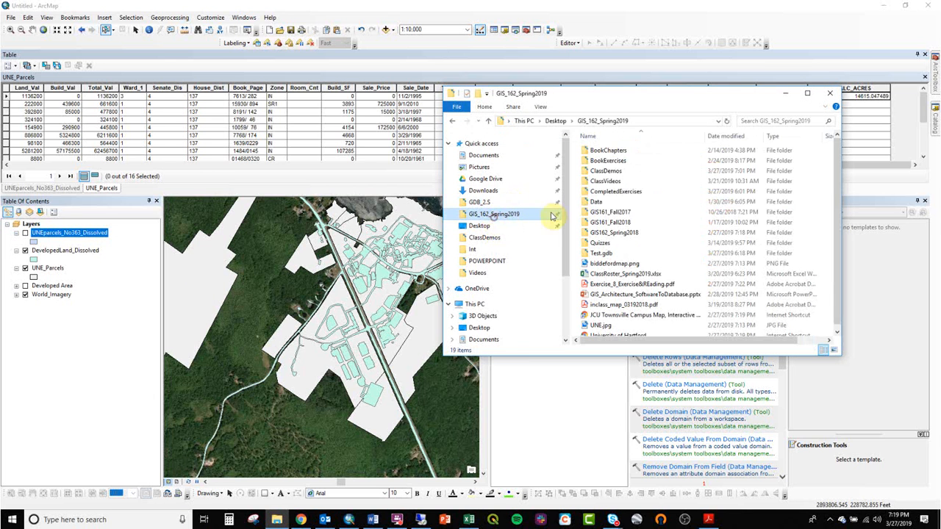
{"action": "double_click", "coordinate": [606, 171]}
{"action": "double_click", "coordinate": [605, 170]}
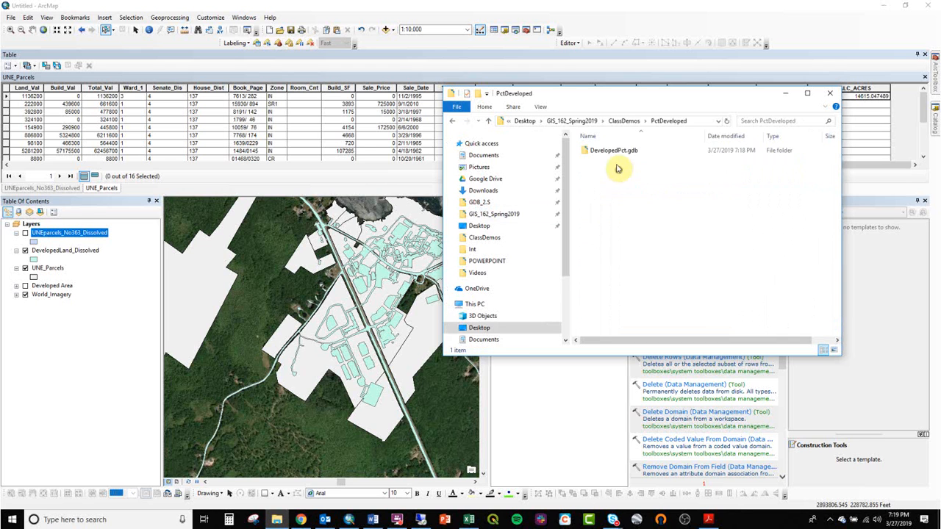
{"action": "left_click", "coordinate": [624, 121]}
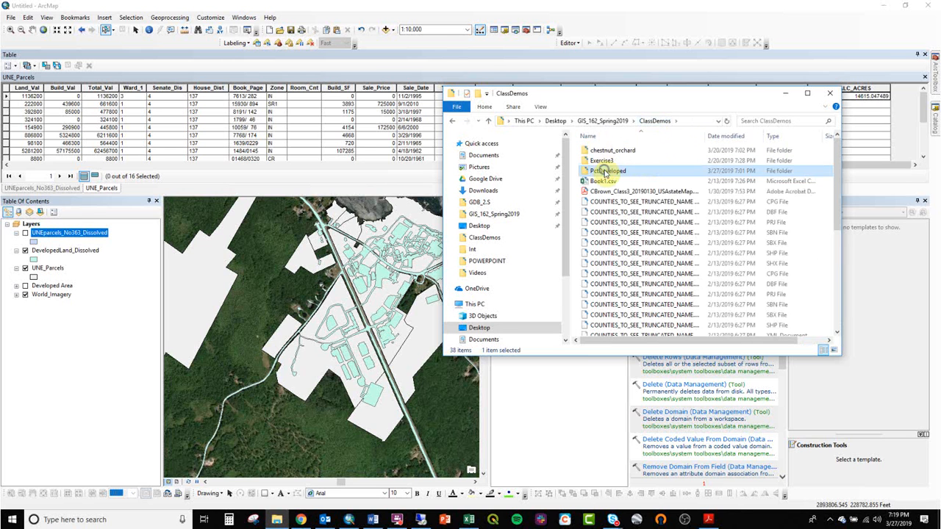
{"action": "right_click", "coordinate": [607, 173]}
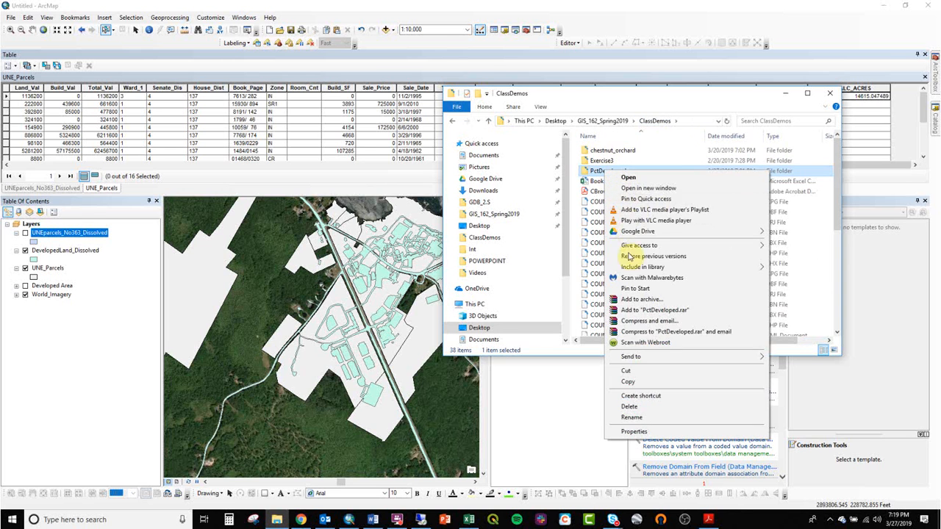
{"action": "left_click", "coordinate": [656, 383]}
{"action": "left_click", "coordinate": [420, 519]}
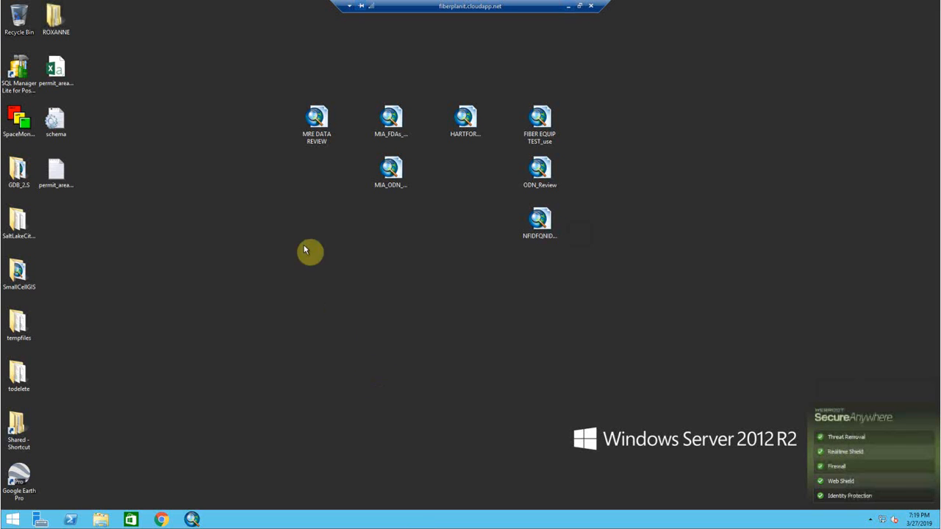
{"action": "right_click", "coordinate": [227, 240]}
{"action": "left_click", "coordinate": [259, 275]}
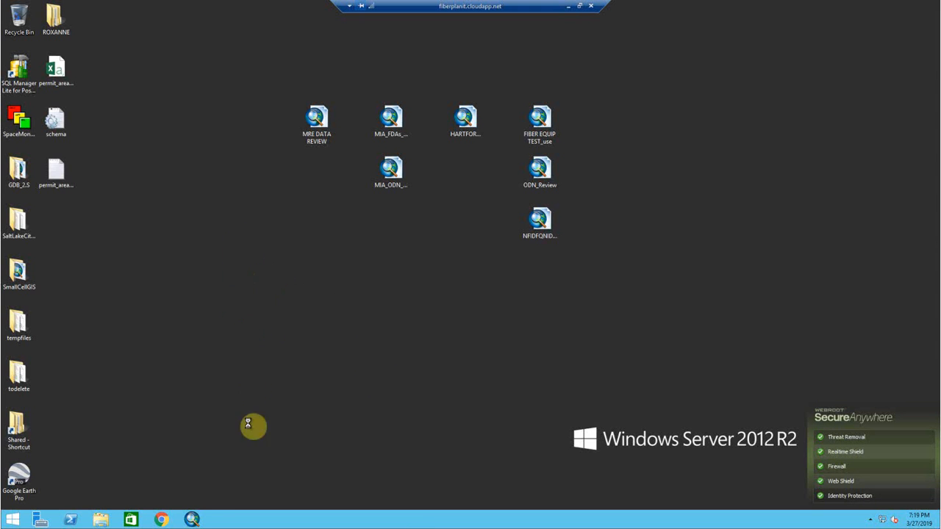
- Start ArcMap on the remote server with a blank map, then expand and refresh the desktop's PctDeveloped folder in the Catalog
{"action": "left_click", "coordinate": [194, 520]}
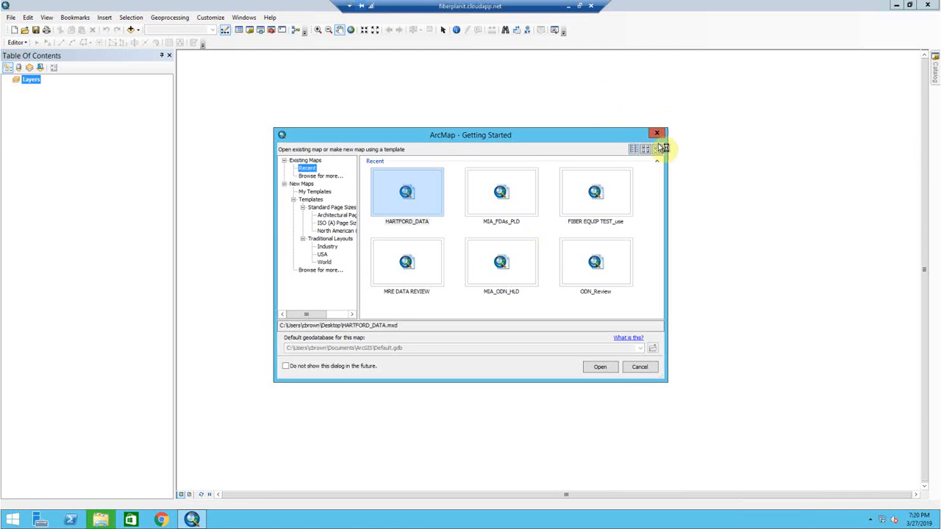
{"action": "left_click", "coordinate": [656, 134]}
{"action": "left_click", "coordinate": [933, 73]}
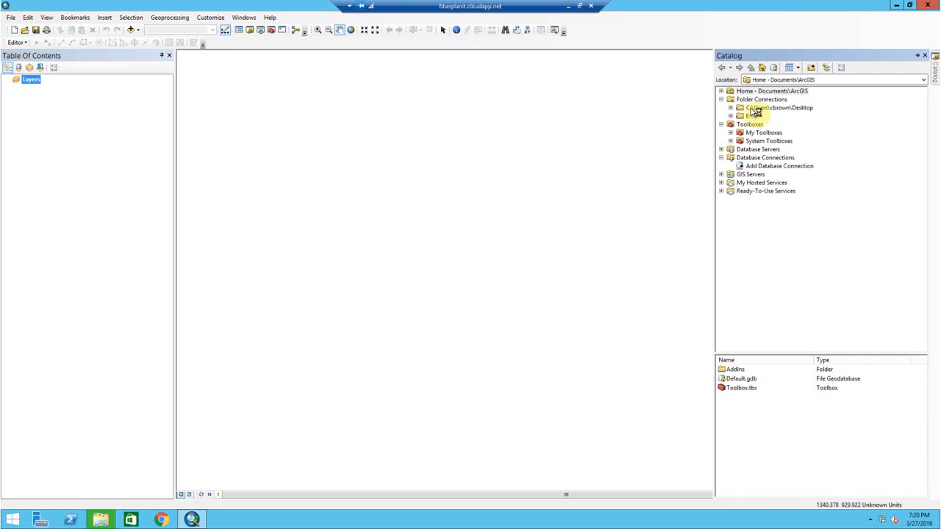
{"action": "left_click", "coordinate": [730, 107]}
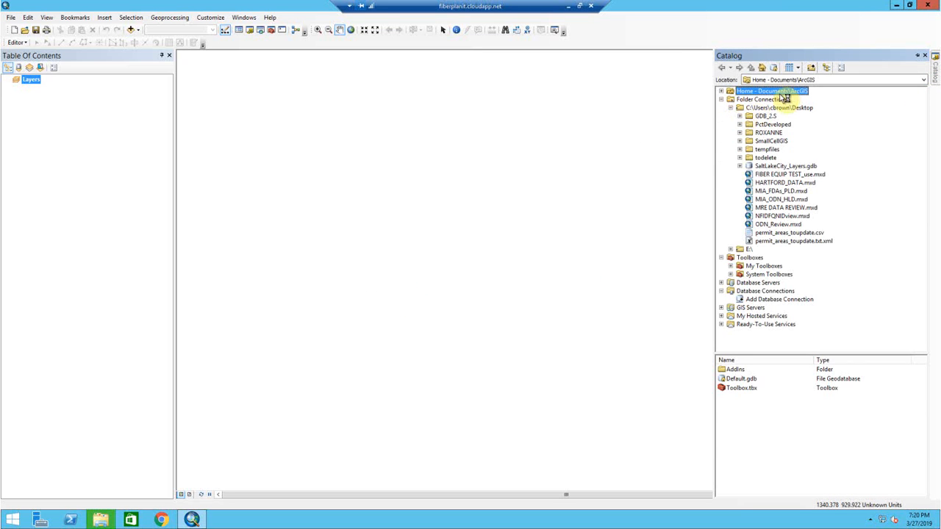
{"action": "left_click", "coordinate": [739, 124]}
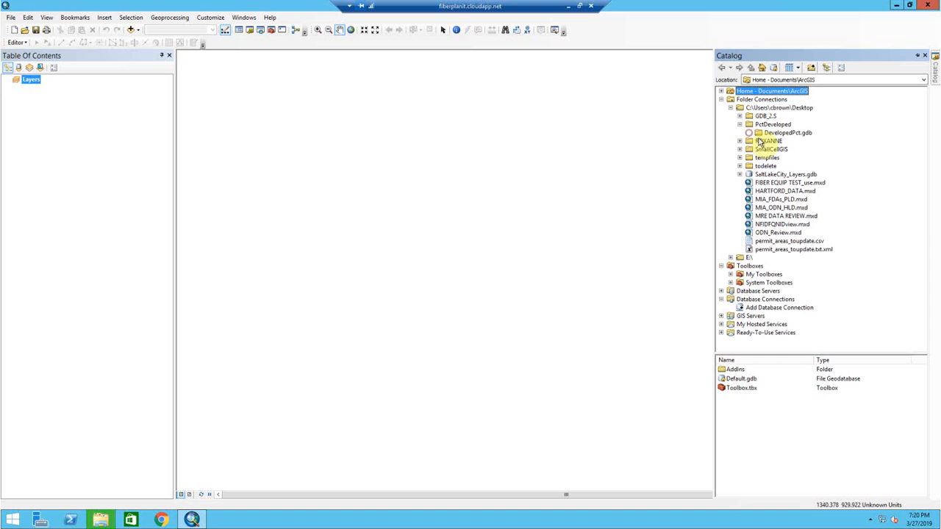
{"action": "left_click", "coordinate": [776, 133]}
{"action": "right_click", "coordinate": [769, 124]}
{"action": "left_click", "coordinate": [791, 170]}
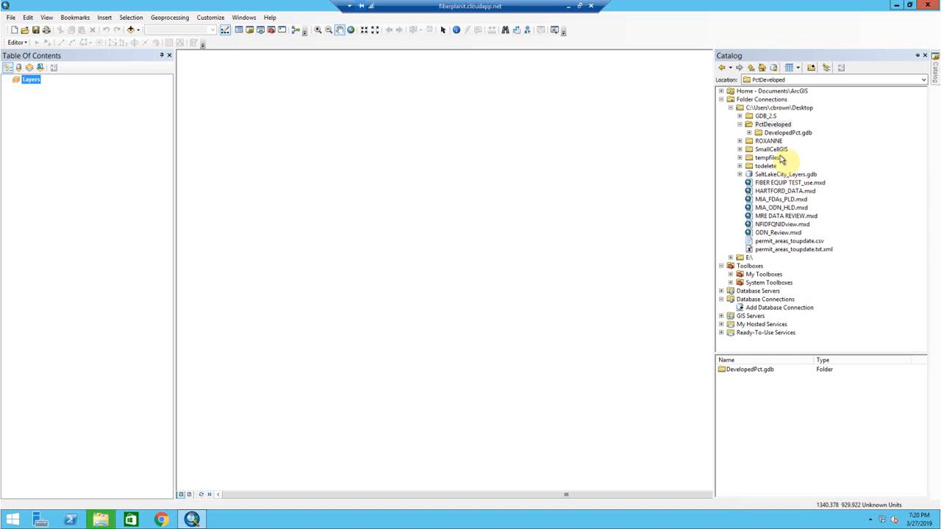
- Dismiss the copy error on the remote desktop and open the copied PctDeveloped folder to check its contents
{"action": "left_click", "coordinate": [894, 7]}
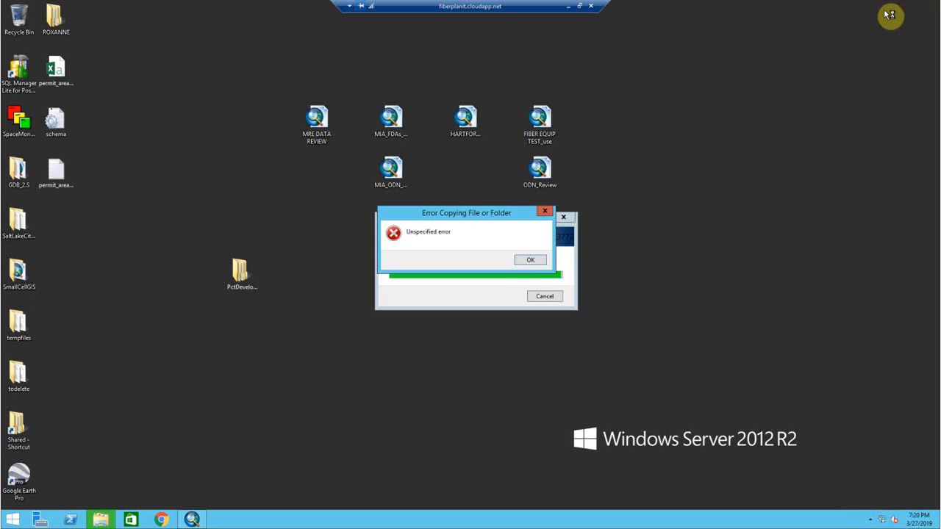
{"action": "left_click", "coordinate": [530, 260]}
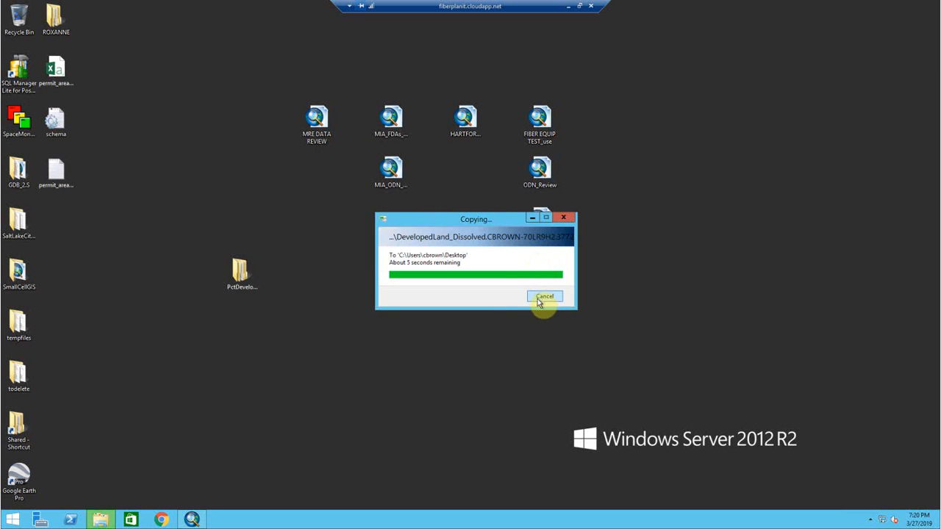
{"action": "double_click", "coordinate": [234, 282]}
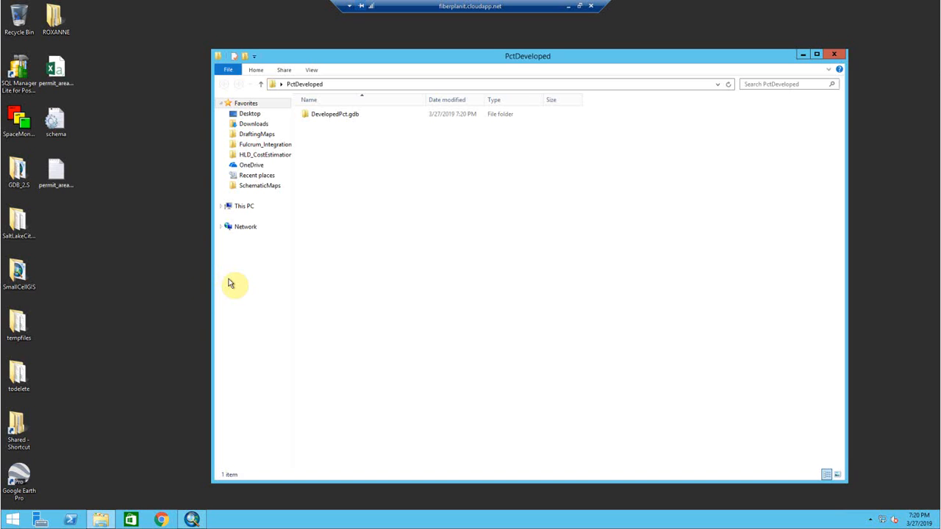
- Refresh the PctDeveloped folder in the remote ArcMap's Catalog and try to select DevelopedPct.gdb
{"action": "left_click", "coordinate": [191, 519]}
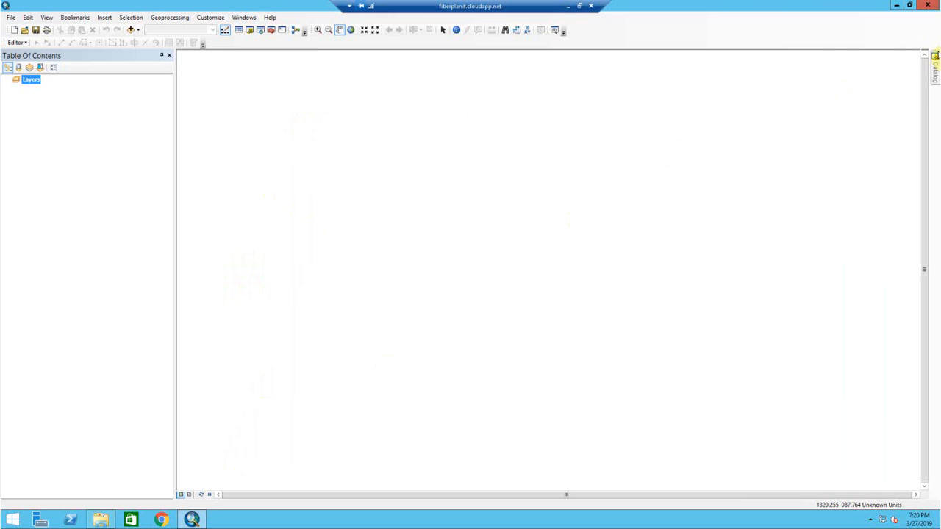
{"action": "left_click", "coordinate": [935, 57]}
{"action": "right_click", "coordinate": [775, 128]}
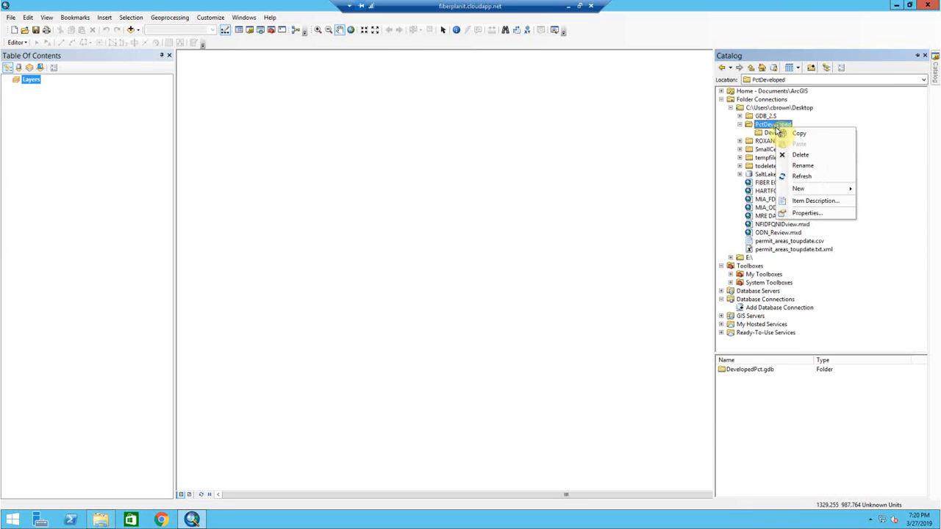
{"action": "left_click", "coordinate": [801, 177]}
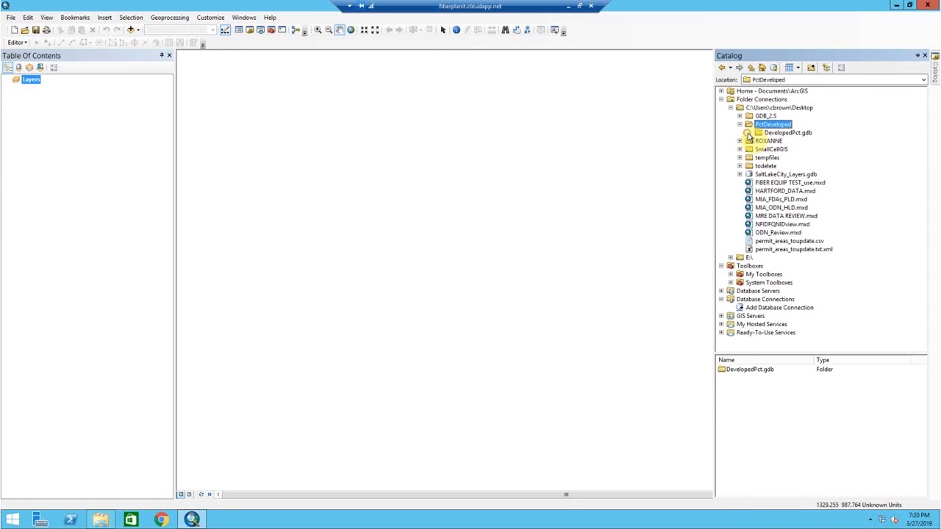
{"action": "left_click", "coordinate": [763, 134]}
{"action": "left_click", "coordinate": [766, 125]}
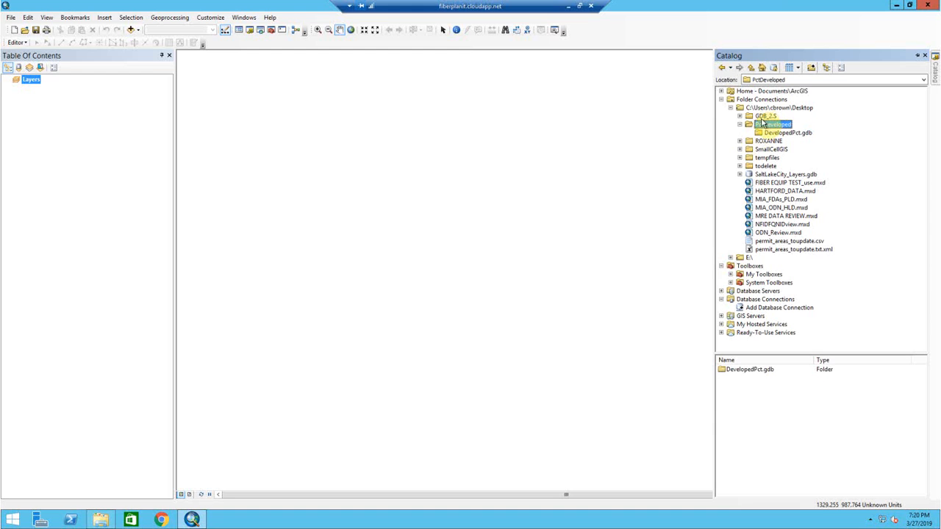
- Return to the remote desktop and move the PctDeveloped folder window aside
{"action": "left_click", "coordinate": [895, 5]}
{"action": "left_click_drag", "start_coordinate": [673, 56], "coordinate": [754, 40]}
{"action": "right_click", "coordinate": [252, 267]}
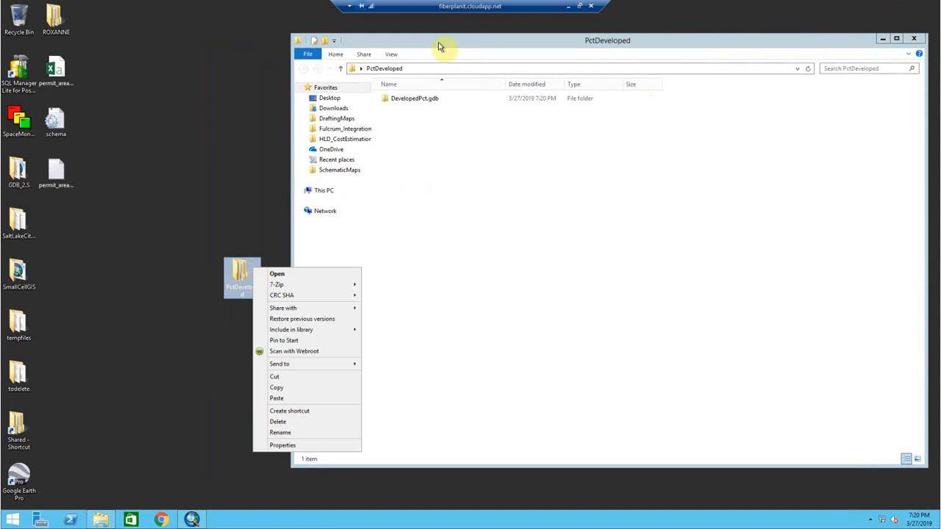
- Switch to the local computer and close ArcMap, saving the map document as PctDeveloped in the PctDeveloped folder
{"action": "left_click", "coordinate": [567, 6]}
{"action": "left_click", "coordinate": [927, 6]}
{"action": "left_click", "coordinate": [433, 281]}
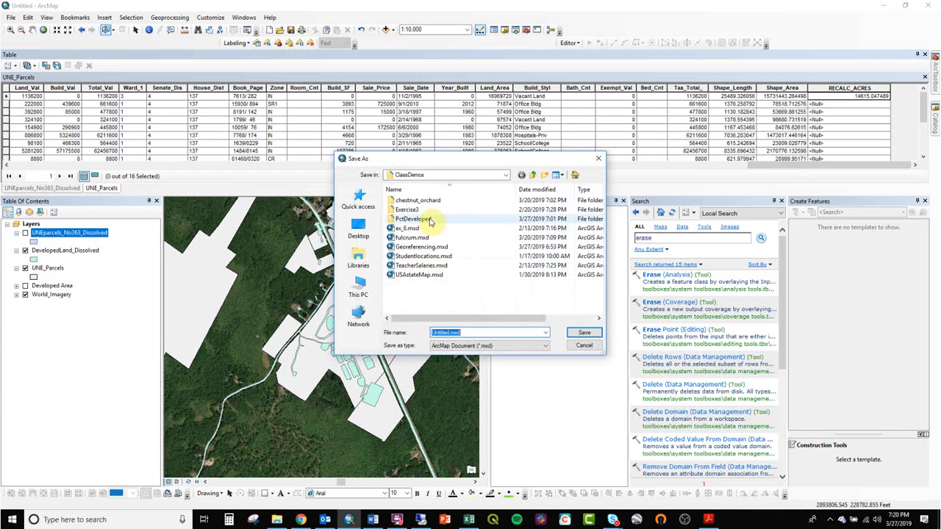
{"action": "double_click", "coordinate": [411, 219]}
{"action": "left_click", "coordinate": [480, 331]}
{"action": "type", "text": "PctDeveloped"}
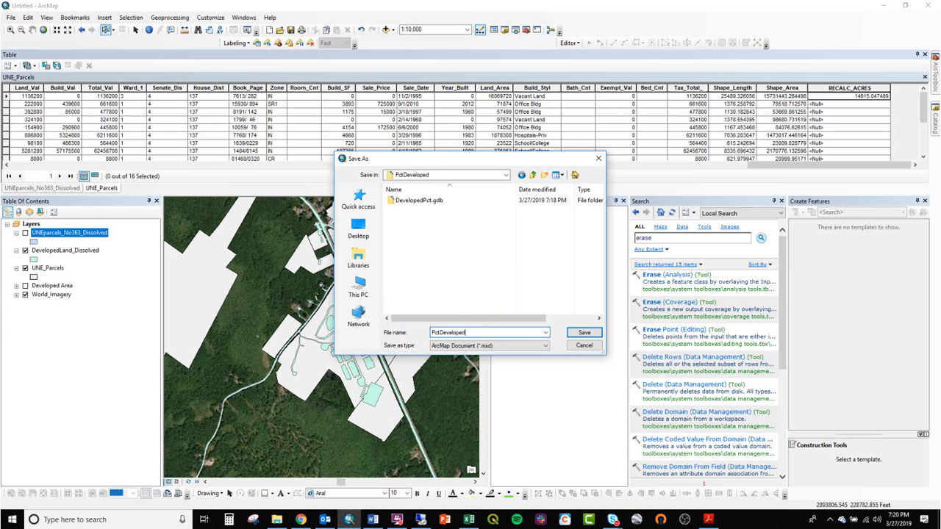
{"action": "key", "text": "Return"}
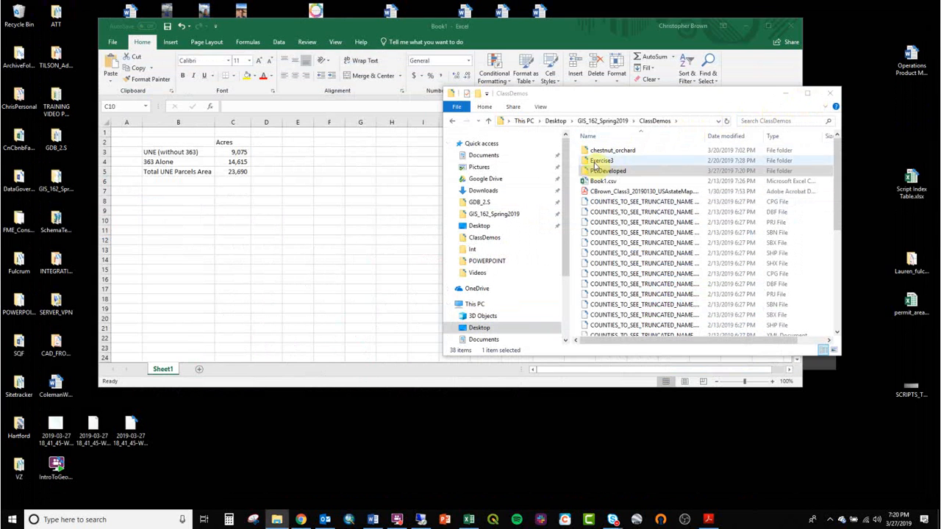
- Copy the PctDeveloped folder from ClassDemos and paste it onto the remote desktop, merging it with the existing folder
{"action": "right_click", "coordinate": [599, 171]}
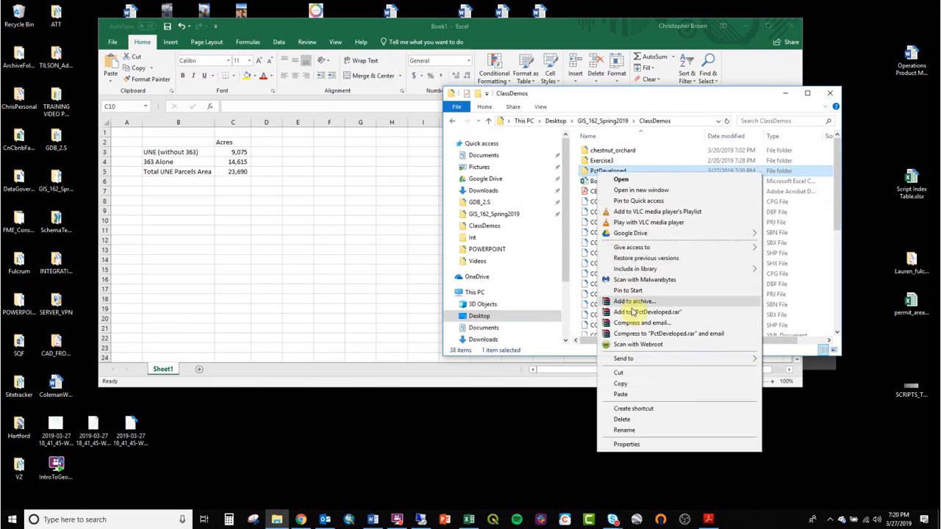
{"action": "left_click", "coordinate": [630, 386]}
{"action": "left_click", "coordinate": [421, 521]}
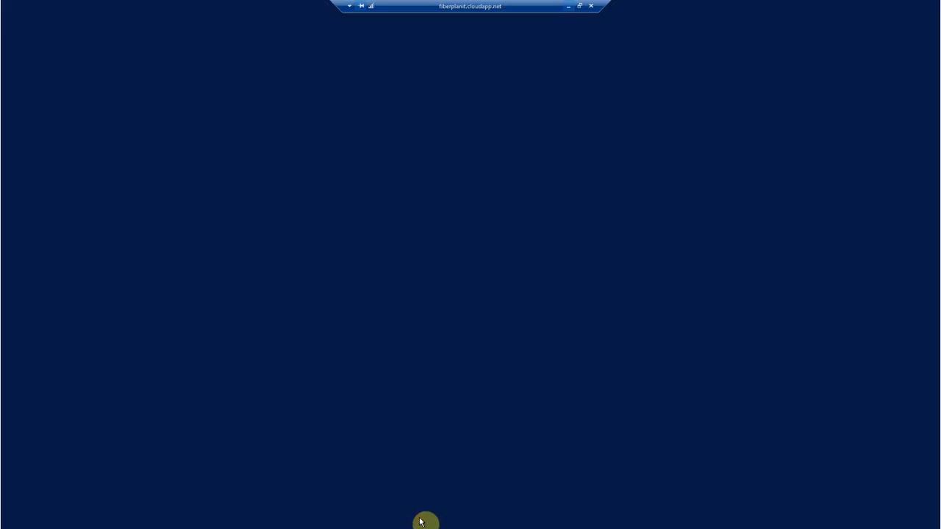
{"action": "right_click", "coordinate": [202, 173]}
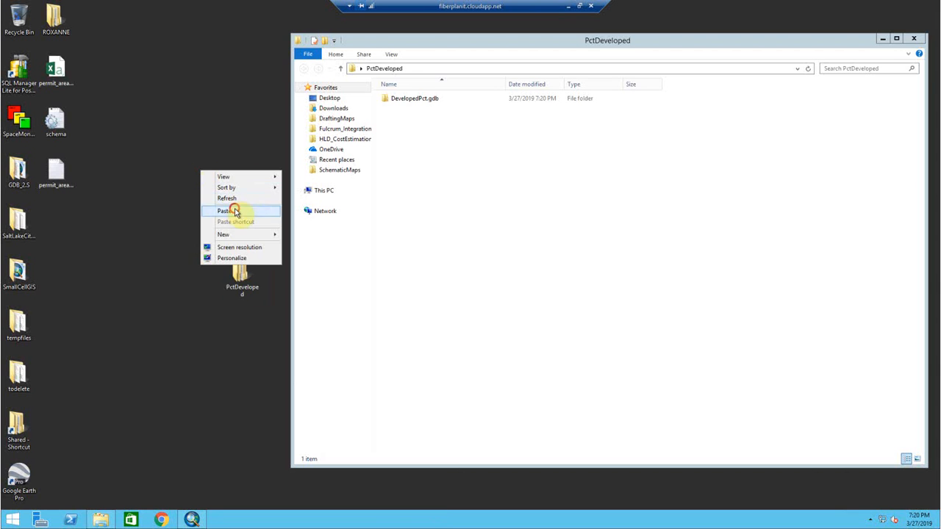
{"action": "left_click", "coordinate": [234, 212]}
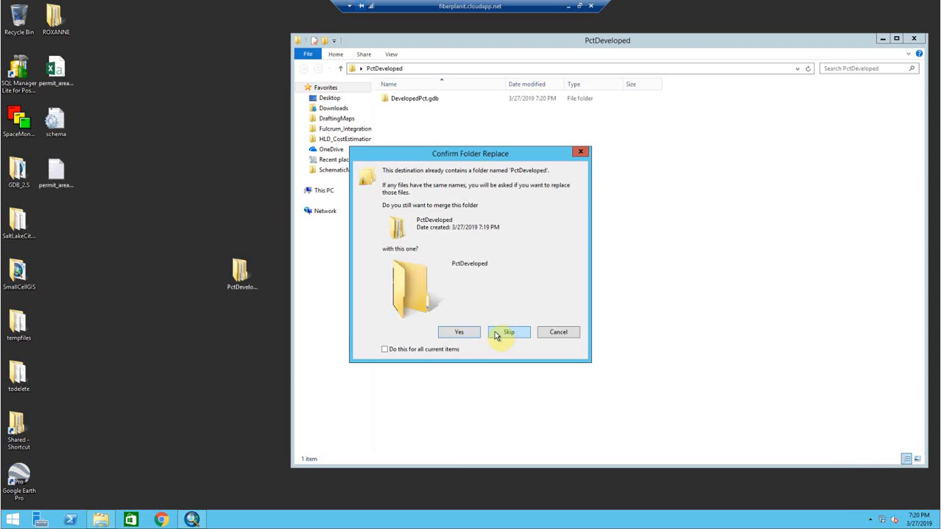
{"action": "left_click", "coordinate": [451, 335]}
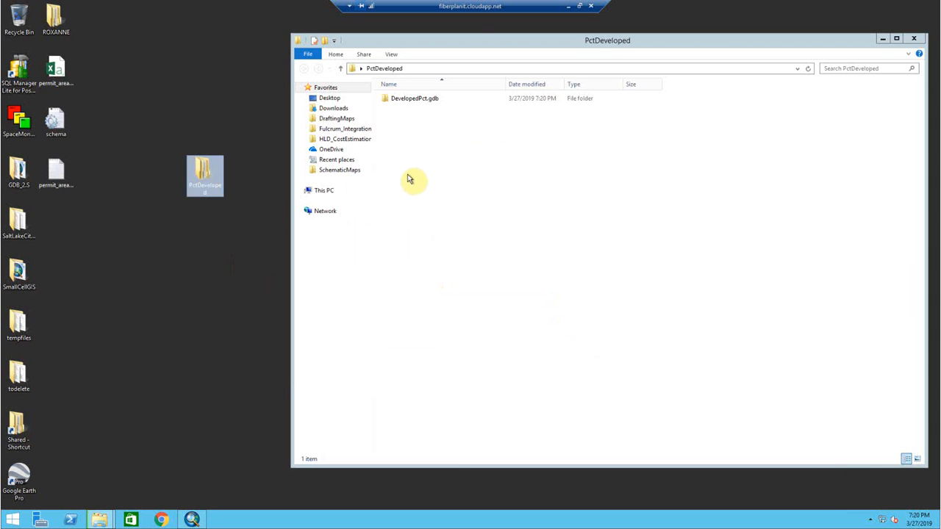
- Refresh the Desktop folder connection in the remote ArcMap's Catalog and list the feature classes in DevelopedPct.gdb
{"action": "left_click_drag", "start_coordinate": [475, 37], "coordinate": [428, 330]}
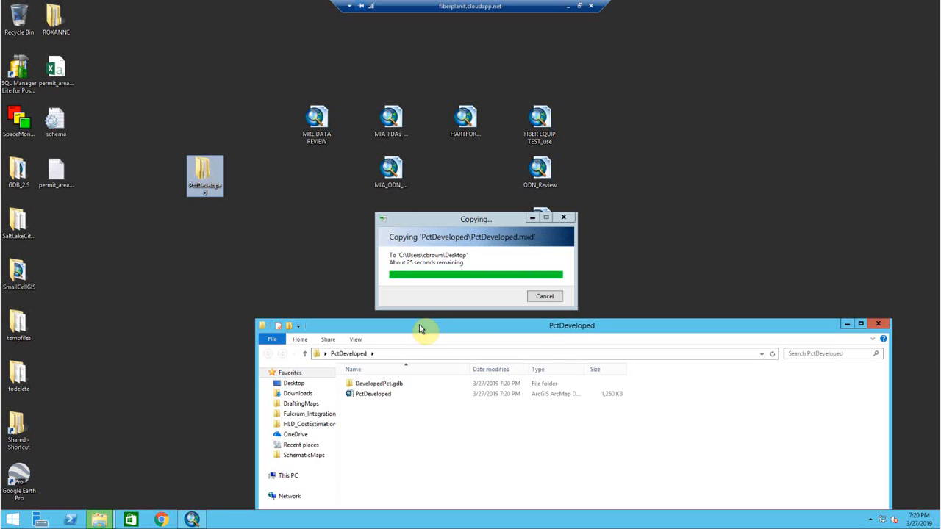
{"action": "left_click", "coordinate": [190, 520]}
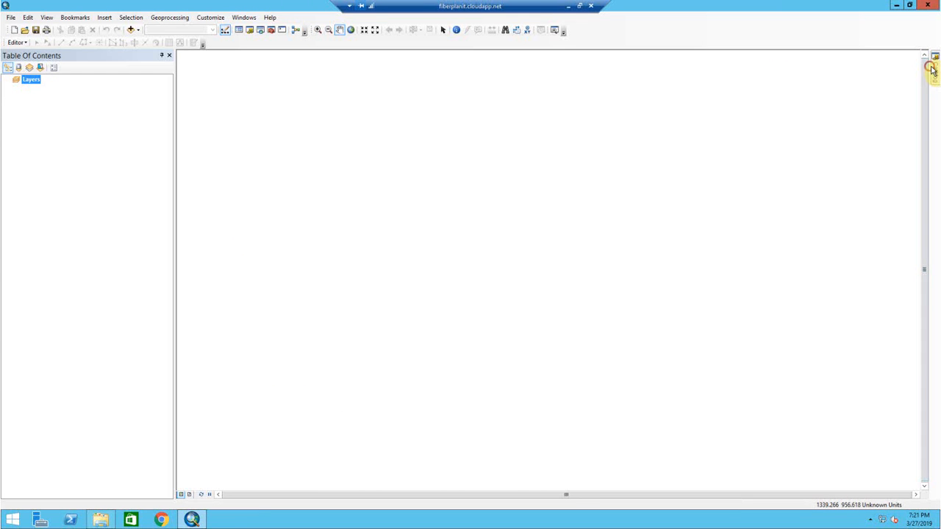
{"action": "mouse_move", "coordinate": [930, 70]}
{"action": "right_click", "coordinate": [780, 125]}
{"action": "right_click", "coordinate": [758, 116]}
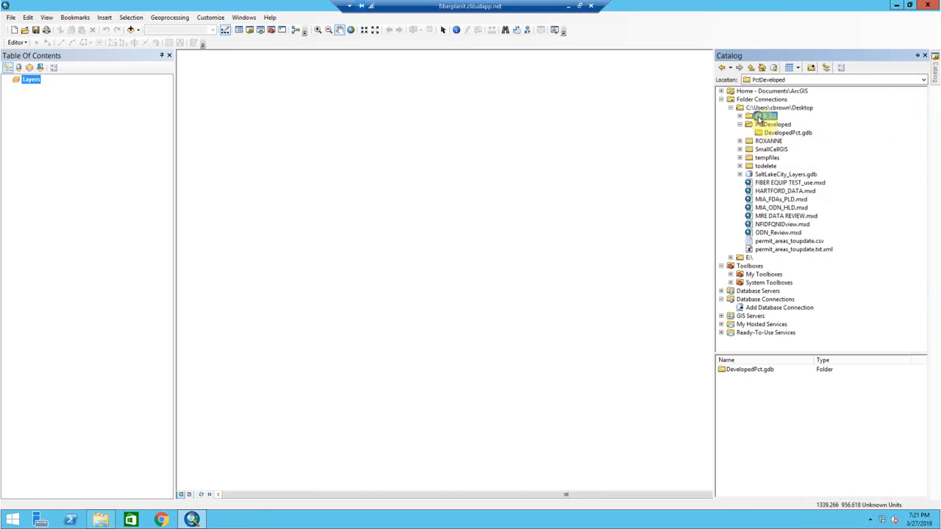
{"action": "left_click", "coordinate": [785, 165]}
{"action": "right_click", "coordinate": [755, 109]}
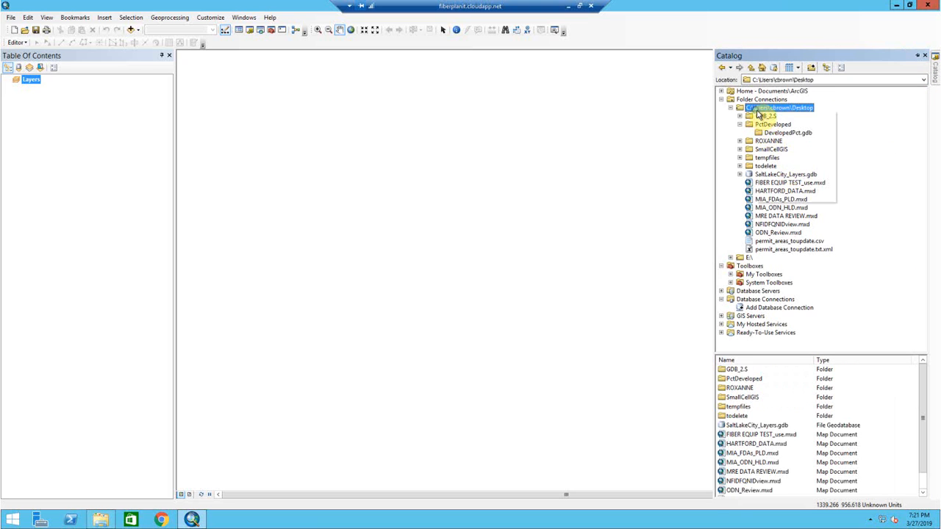
{"action": "left_click", "coordinate": [776, 159]}
{"action": "left_click", "coordinate": [740, 125]}
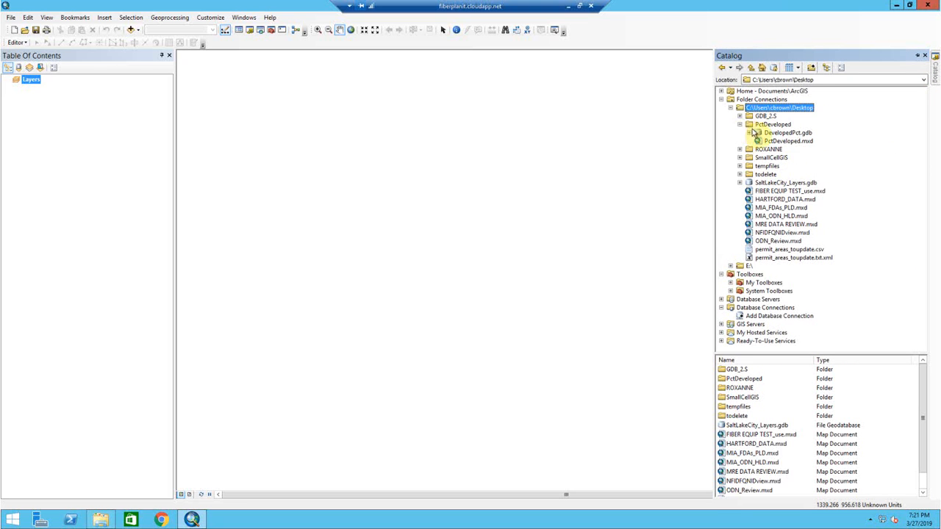
{"action": "left_click", "coordinate": [779, 132]}
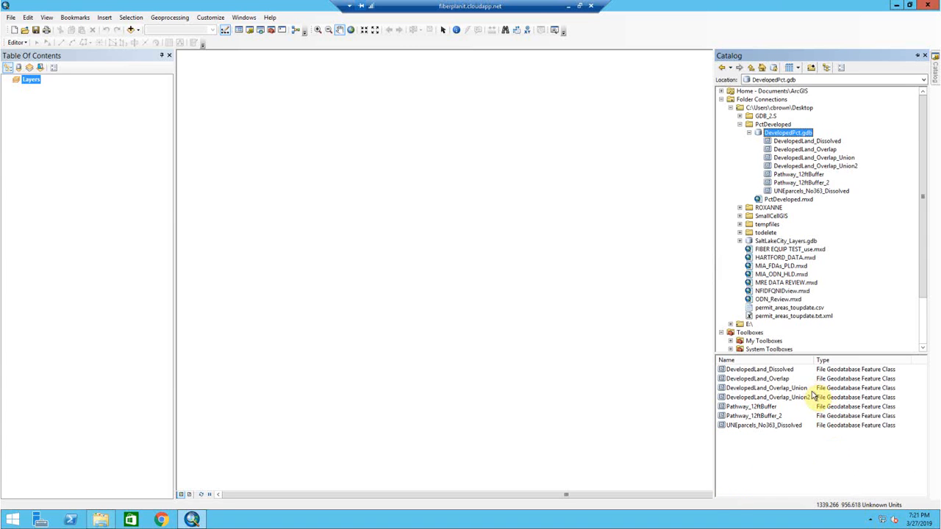
- Add the DevelopedLand_Dissolved feature class from DevelopedPct.gdb to the map
{"action": "mouse_move", "coordinate": [814, 360]}
{"action": "left_mouse_down"}
{"action": "mouse_move", "coordinate": [834, 360]}
{"action": "mouse_move", "coordinate": [621, 368]}
{"action": "mouse_move", "coordinate": [616, 360]}
{"action": "left_mouse_up"}
{"action": "left_click", "coordinate": [784, 370]}
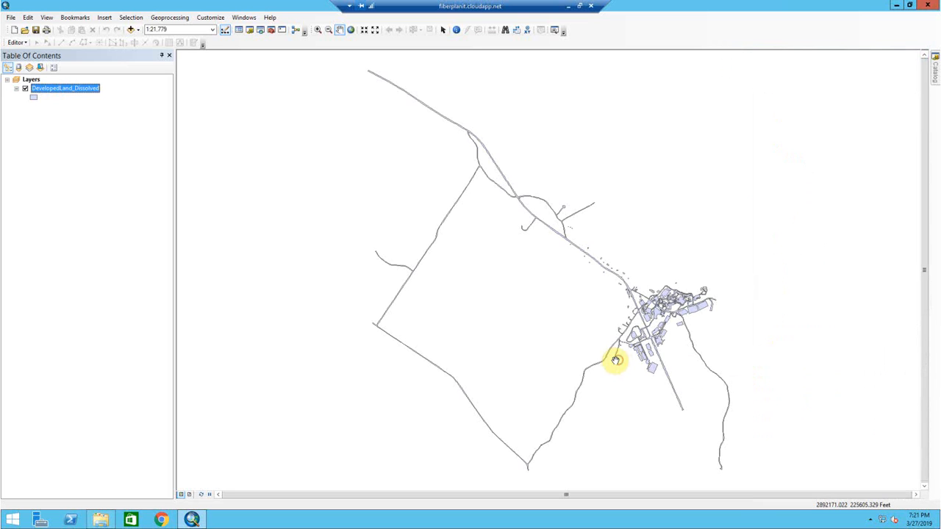
{"action": "left_click_drag", "start_coordinate": [684, 328], "coordinate": [585, 298]}
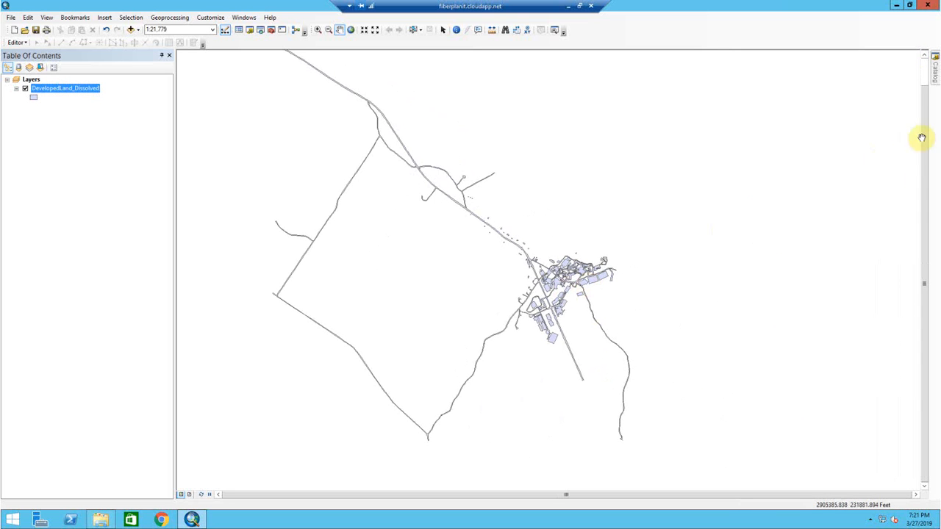
- Add the UNEparcels_No363_Dissolved feature class to the map and place it beneath DevelopedLand_Dissolved in the layer order
{"action": "left_click", "coordinate": [935, 73]}
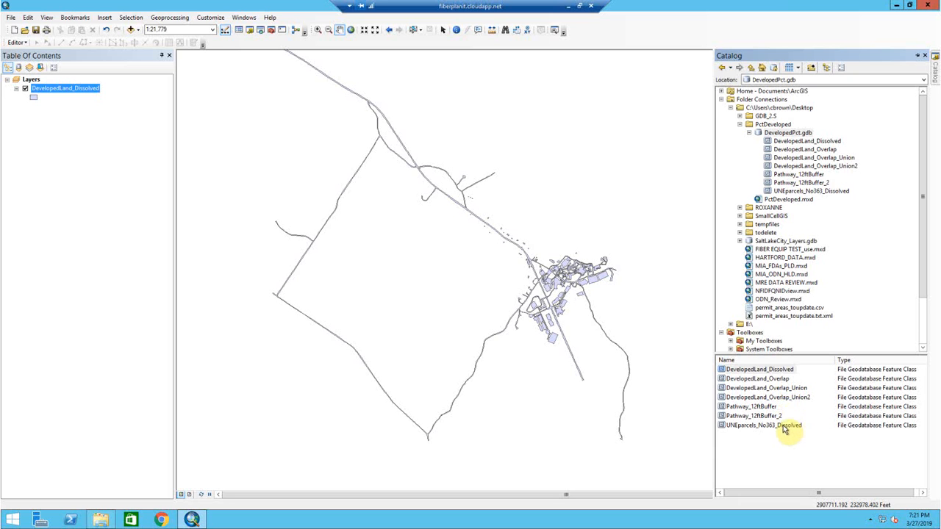
{"action": "left_click_drag", "start_coordinate": [784, 429], "coordinate": [613, 361]}
{"action": "left_click_drag", "start_coordinate": [69, 88], "coordinate": [70, 120]}
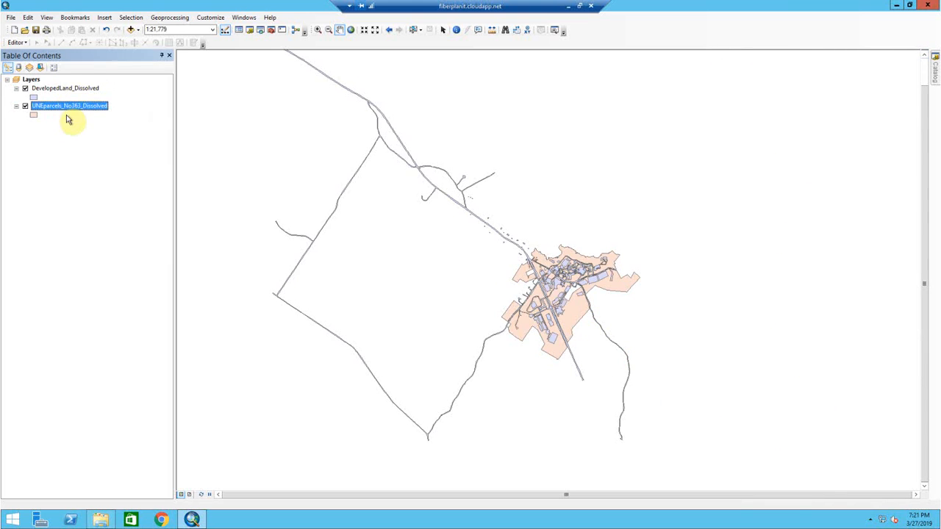
- Search the geoprocessing tools for "erase (analysis)" and open the Erase (Analysis) tool
{"action": "left_click", "coordinate": [170, 17]}
{"action": "left_click", "coordinate": [269, 6]}
{"action": "left_click", "coordinate": [262, 30]}
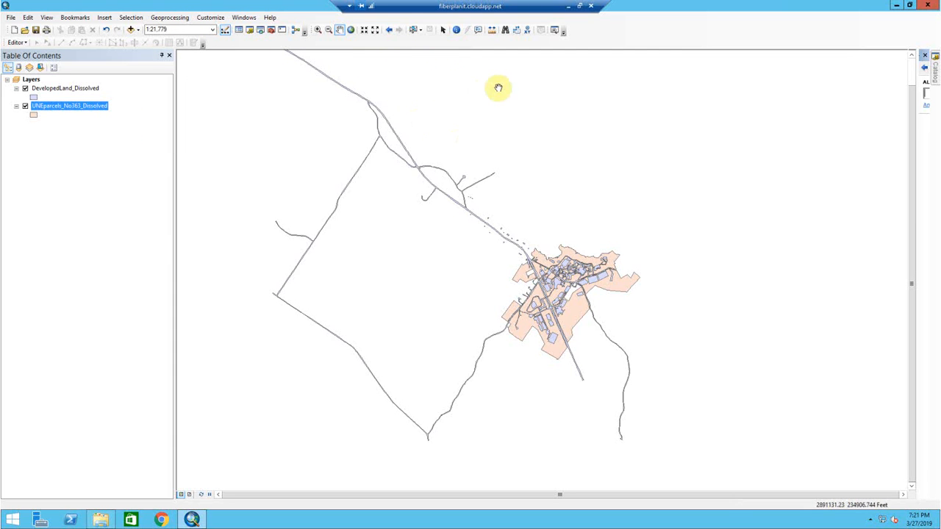
{"action": "left_click_drag", "start_coordinate": [552, 255], "coordinate": [318, 214]}
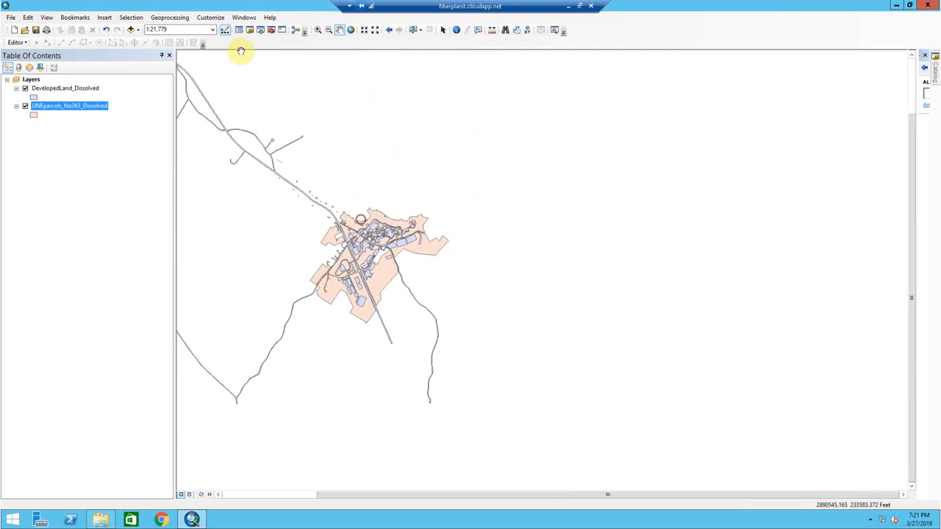
{"action": "left_click", "coordinate": [183, 18]}
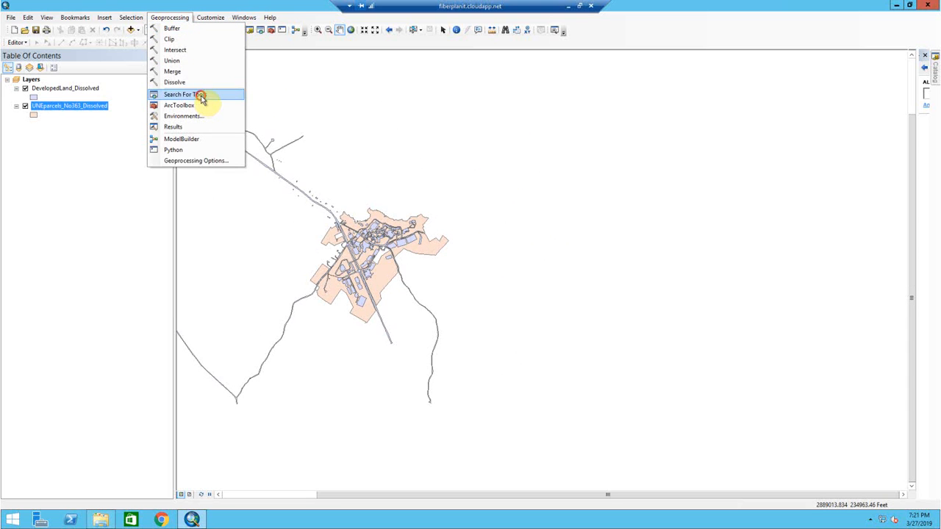
{"action": "left_click", "coordinate": [202, 95]}
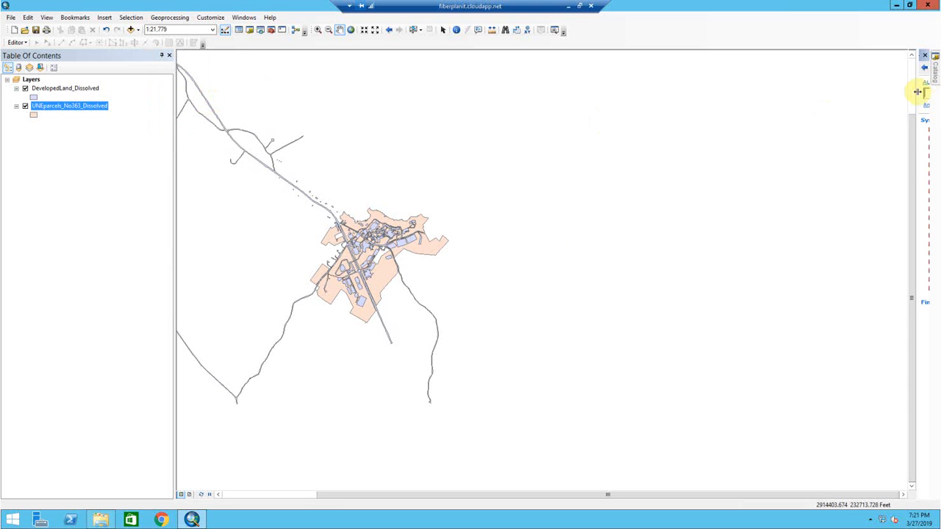
{"action": "left_click", "coordinate": [875, 94]}
{"action": "type", "text": "erase"}
{"action": "left_click", "coordinate": [845, 105]}
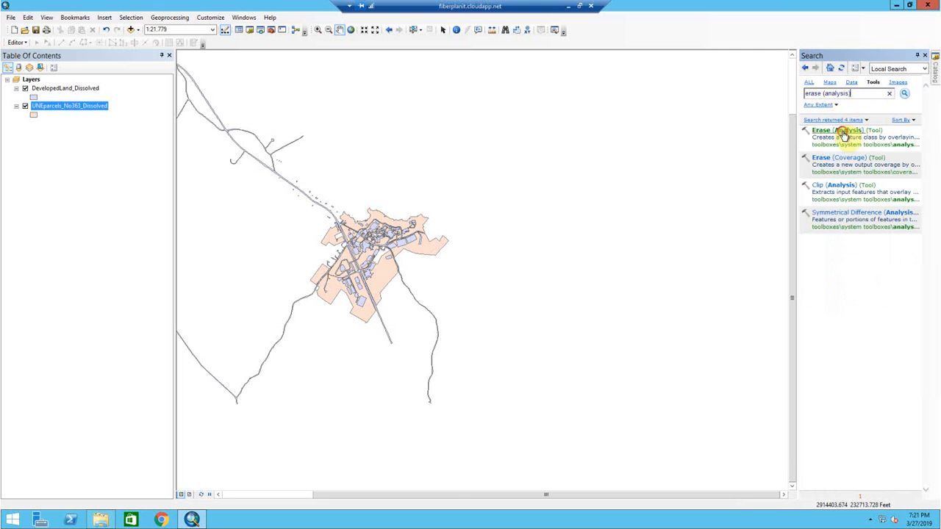
{"action": "left_click", "coordinate": [843, 133]}
- Show the Erase tool's help, enlarge the dialog and its help area, and view the description of Input Features
{"action": "mouse_move", "coordinate": [381, 67]}
{"action": "left_mouse_down"}
{"action": "mouse_move", "coordinate": [414, 76]}
{"action": "mouse_move", "coordinate": [368, 77]}
{"action": "left_mouse_up"}
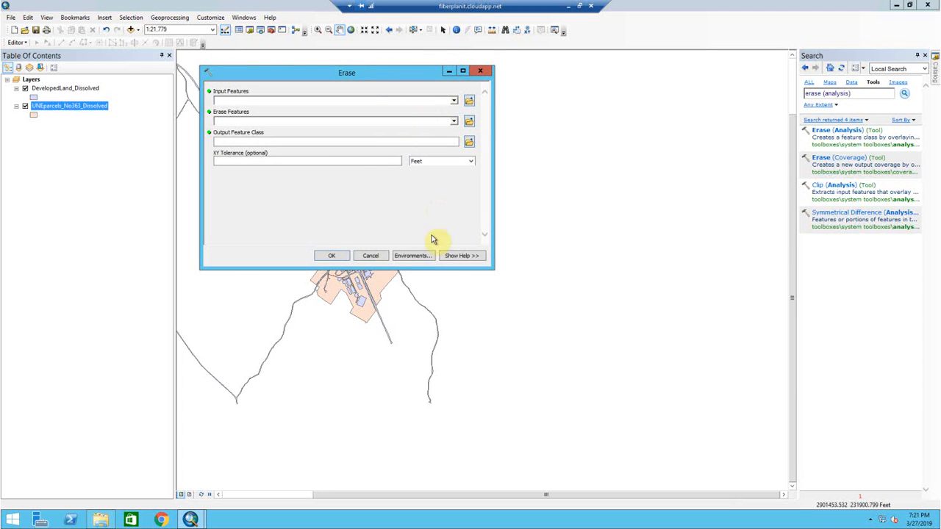
{"action": "left_click", "coordinate": [459, 256]}
{"action": "mouse_move", "coordinate": [587, 272]}
{"action": "left_mouse_down"}
{"action": "mouse_move", "coordinate": [667, 315]}
{"action": "mouse_move", "coordinate": [679, 351]}
{"action": "left_mouse_up"}
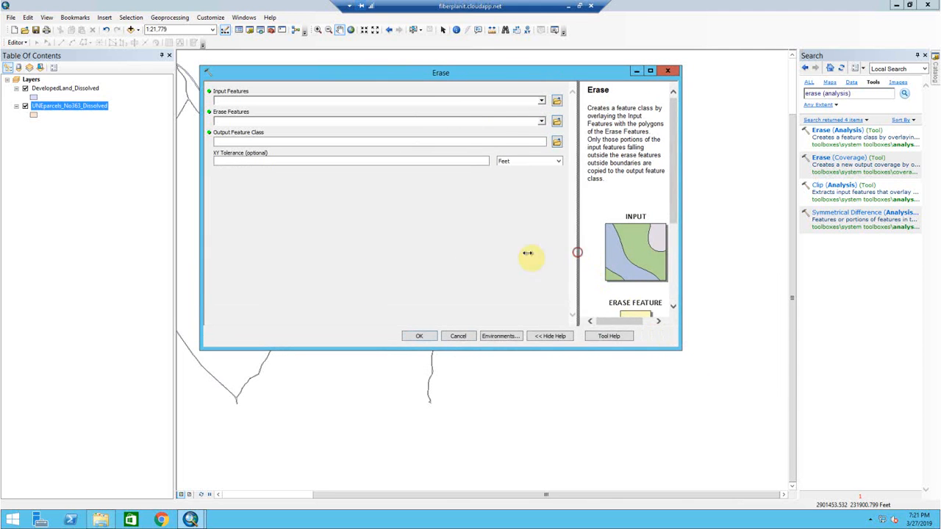
{"action": "left_click_drag", "start_coordinate": [578, 252], "coordinate": [487, 257]}
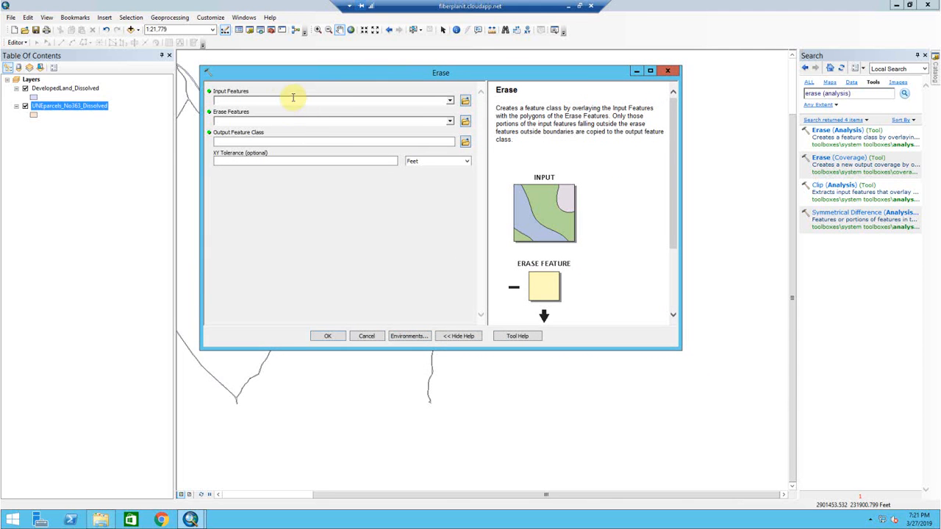
{"action": "left_click", "coordinate": [256, 101]}
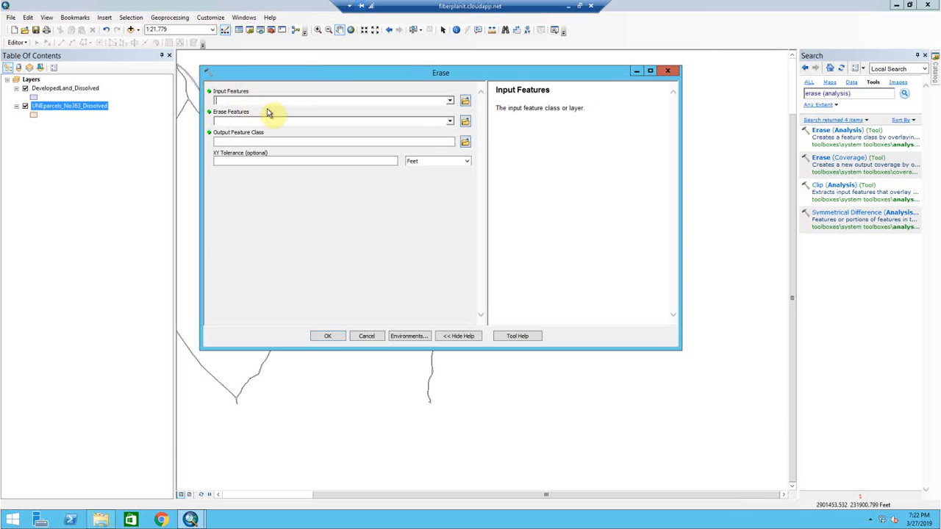
- Read the Erase tool's help descriptions for Input Features and Erase Features
{"action": "left_click_drag", "start_coordinate": [504, 109], "coordinate": [630, 118]}
{"action": "left_click", "coordinate": [576, 131]}
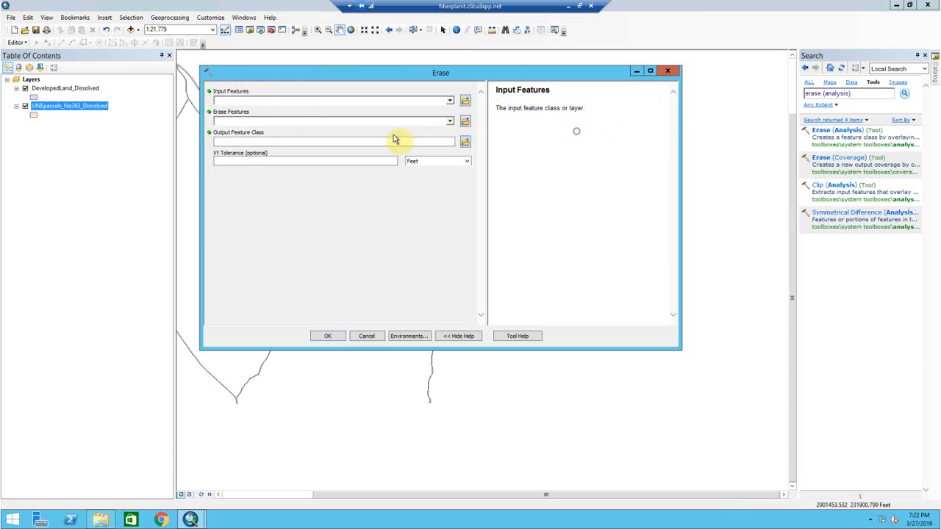
{"action": "left_click", "coordinate": [337, 123]}
{"action": "left_click_drag", "start_coordinate": [509, 108], "coordinate": [614, 105]}
{"action": "left_click", "coordinate": [609, 106]}
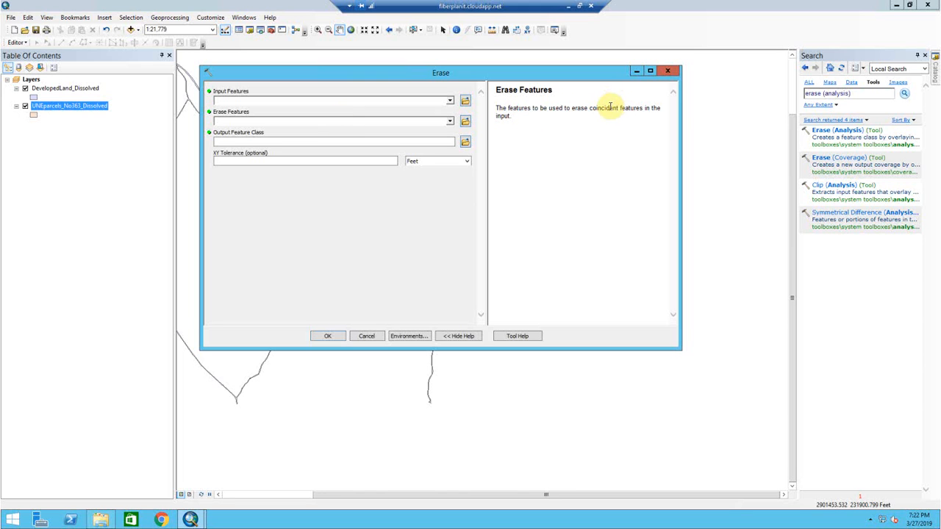
- Assign DevelopedLand_Dissolved as the Erase Features and UNEparcels_No363_Dissolved as the Input Features of the Erase tool
{"action": "left_click", "coordinate": [75, 130]}
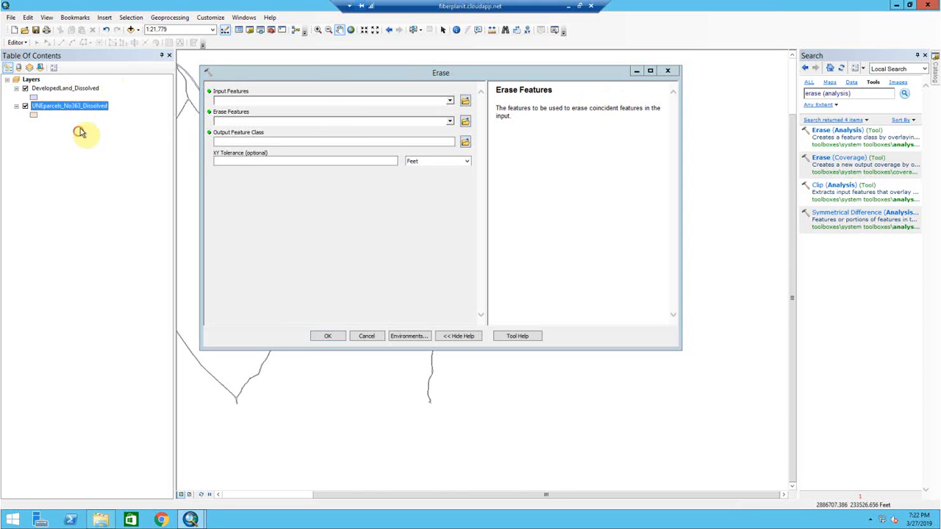
{"action": "left_click", "coordinate": [66, 89]}
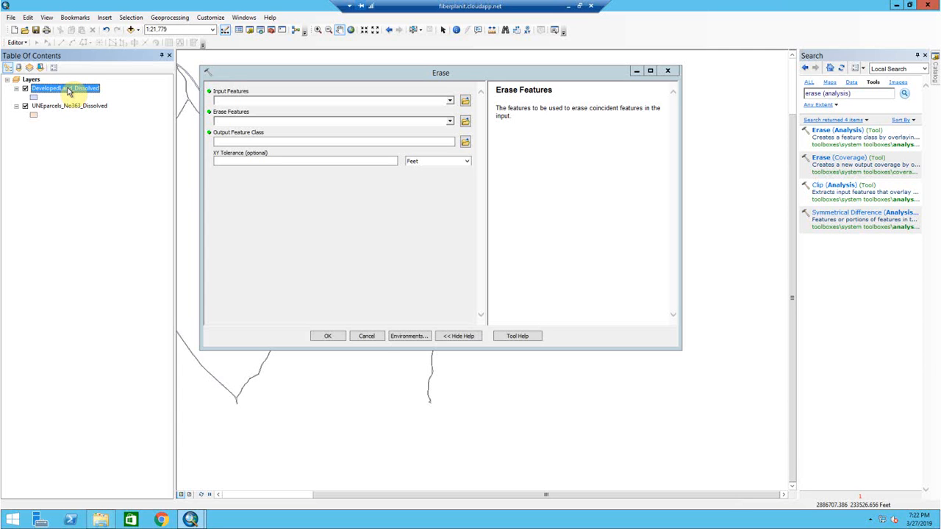
{"action": "mouse_move", "coordinate": [66, 89]}
{"action": "left_mouse_down"}
{"action": "mouse_move", "coordinate": [220, 127]}
{"action": "mouse_move", "coordinate": [246, 130]}
{"action": "mouse_move", "coordinate": [249, 122]}
{"action": "left_mouse_up"}
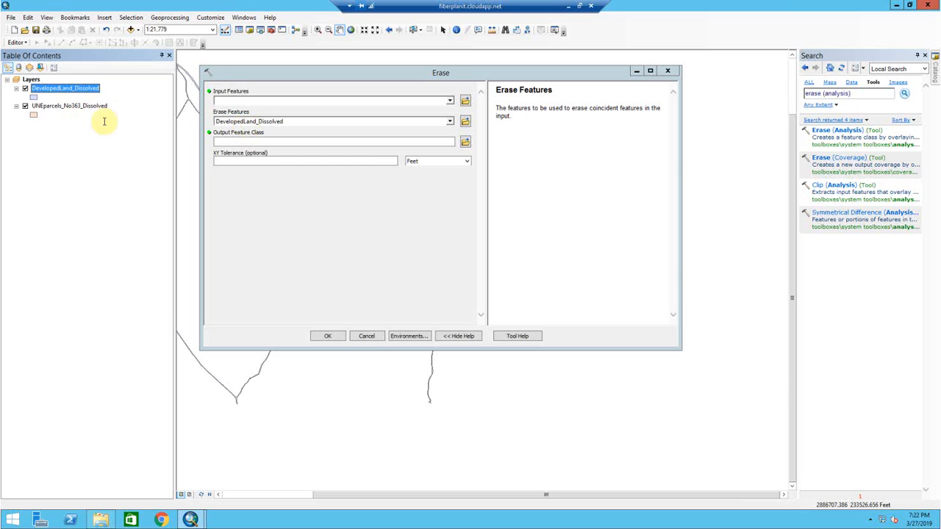
{"action": "left_click_drag", "start_coordinate": [61, 106], "coordinate": [241, 108]}
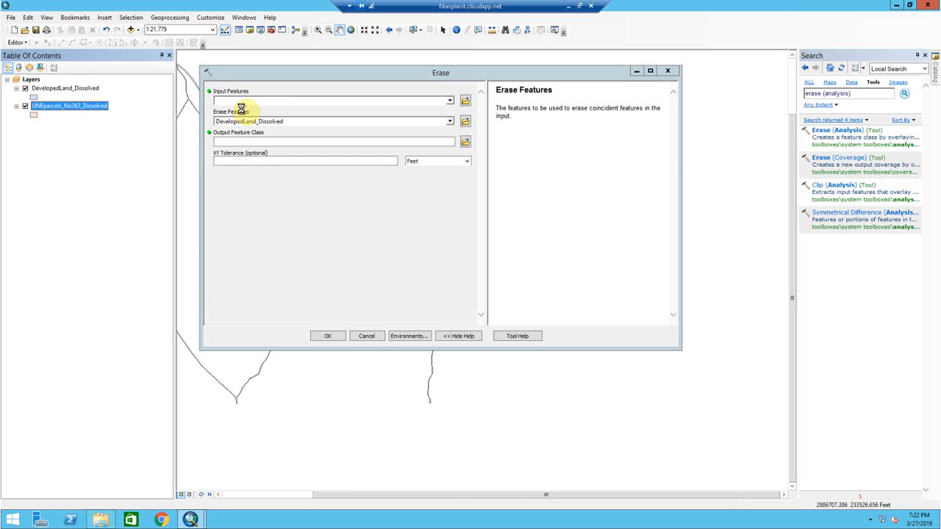
- Save the output feature class as UNEparcels_DevLandErased in Default.gdb and run the Erase tool
{"action": "left_click", "coordinate": [465, 140]}
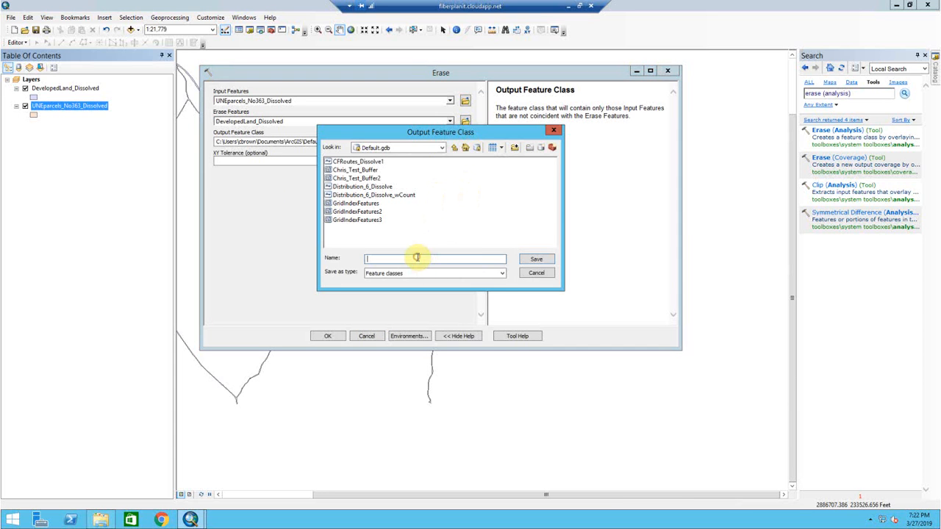
{"action": "type", "text": "UNEparcels_DevLandEr"}
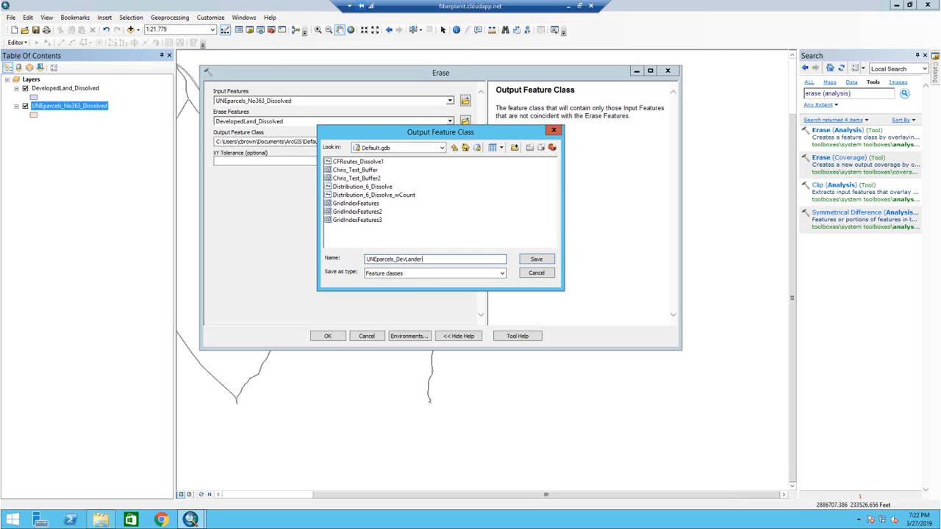
{"action": "type", "text": "ased"}
{"action": "key", "text": "Return"}
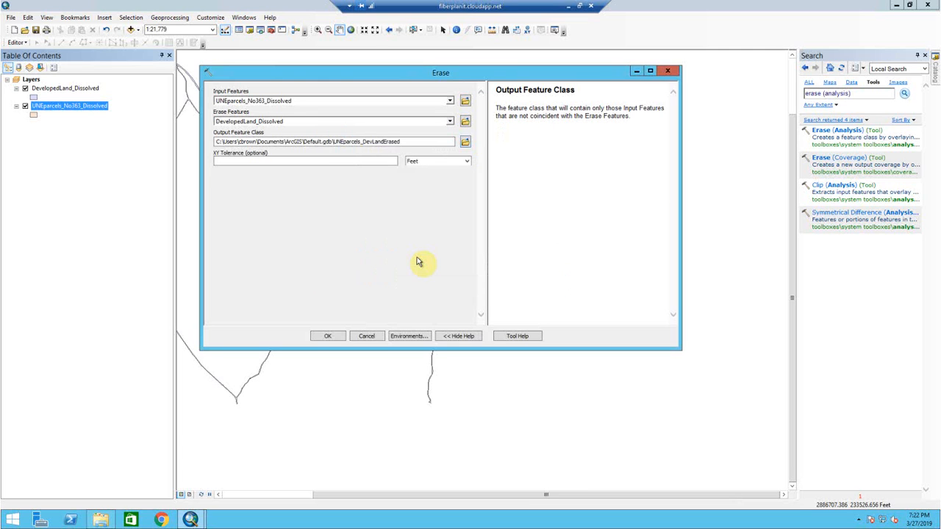
{"action": "left_click", "coordinate": [329, 337]}
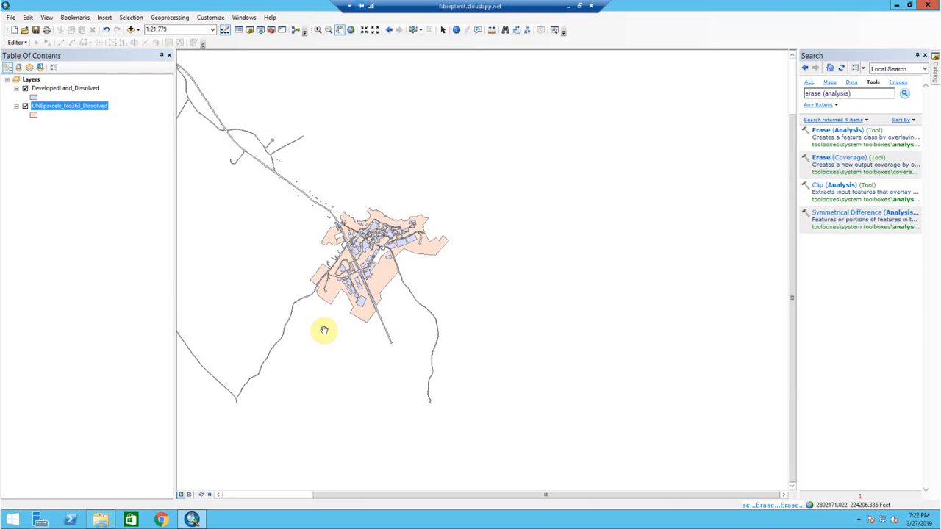
- Hide the DevelopedLand_Dissolved and UNEparcels_No363_Dissolved layers and zoom in on the erased parcels
{"action": "left_click", "coordinate": [25, 106]}
{"action": "left_click", "coordinate": [25, 124]}
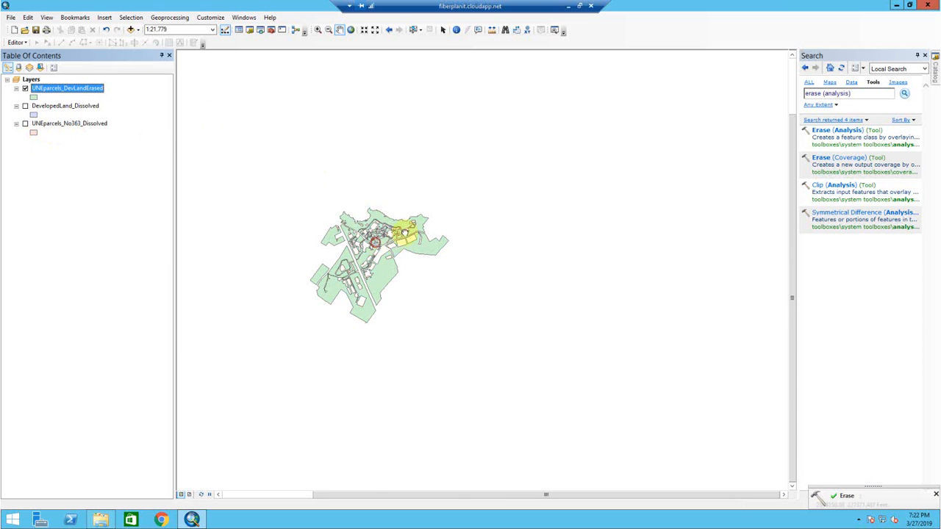
{"action": "left_click_drag", "start_coordinate": [399, 227], "coordinate": [447, 213]}
{"action": "left_click", "coordinate": [317, 30]}
{"action": "left_click_drag", "start_coordinate": [373, 173], "coordinate": [507, 309]}
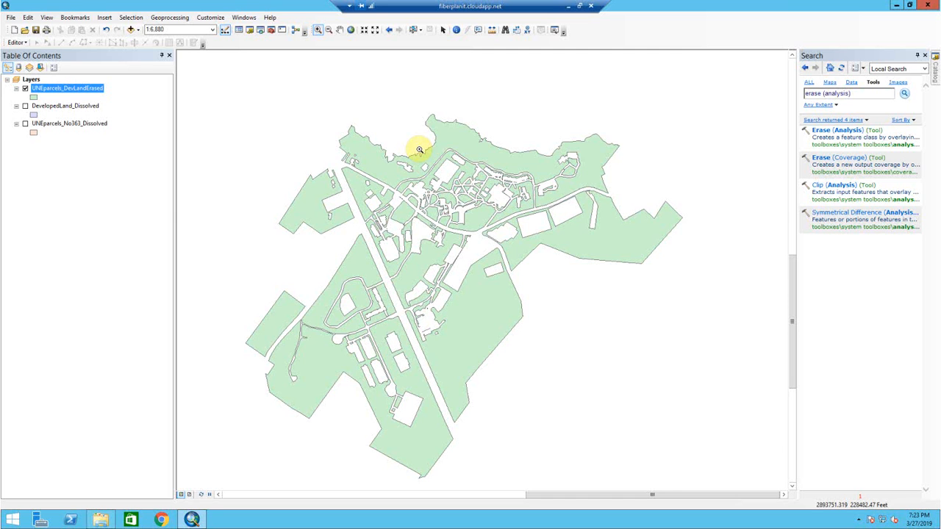
- Open the attribute table of UNEparcels_DevLandErased and recalculate its AREA_ACRES field with Calculate Geometry
{"action": "right_click", "coordinate": [80, 89]}
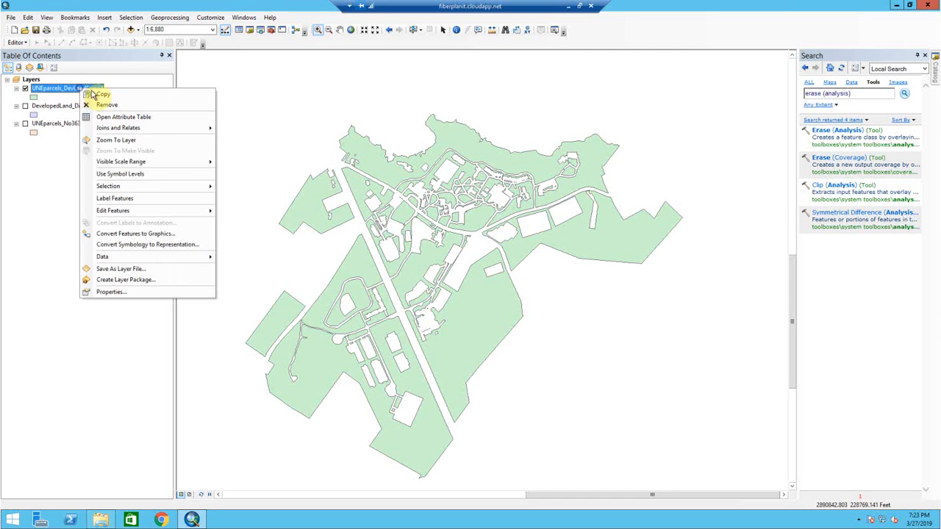
{"action": "left_click", "coordinate": [124, 118]}
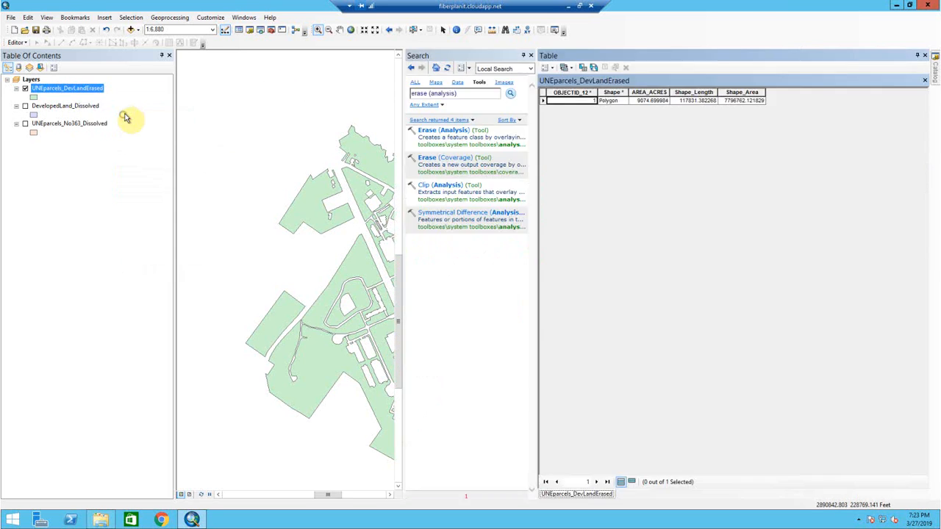
{"action": "left_click", "coordinate": [735, 101]}
{"action": "left_click", "coordinate": [662, 100]}
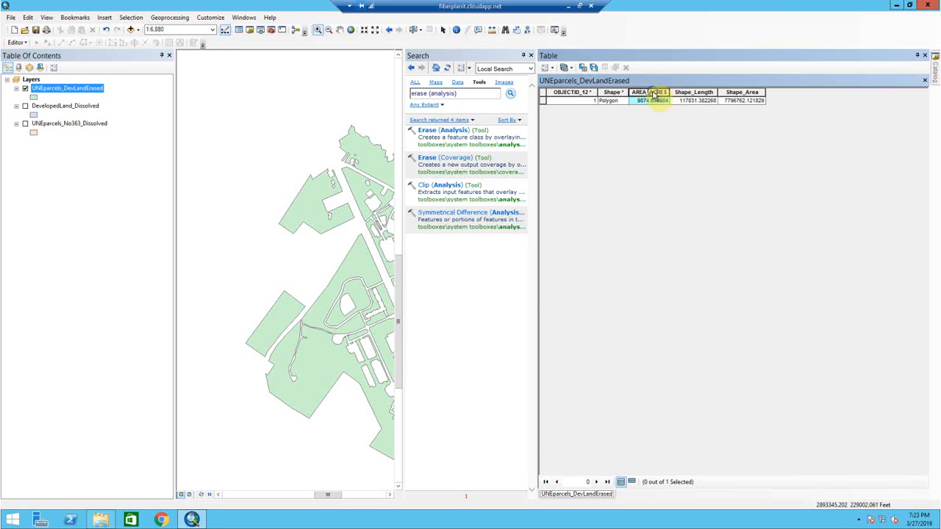
{"action": "right_click", "coordinate": [653, 92]}
{"action": "left_click", "coordinate": [687, 169]}
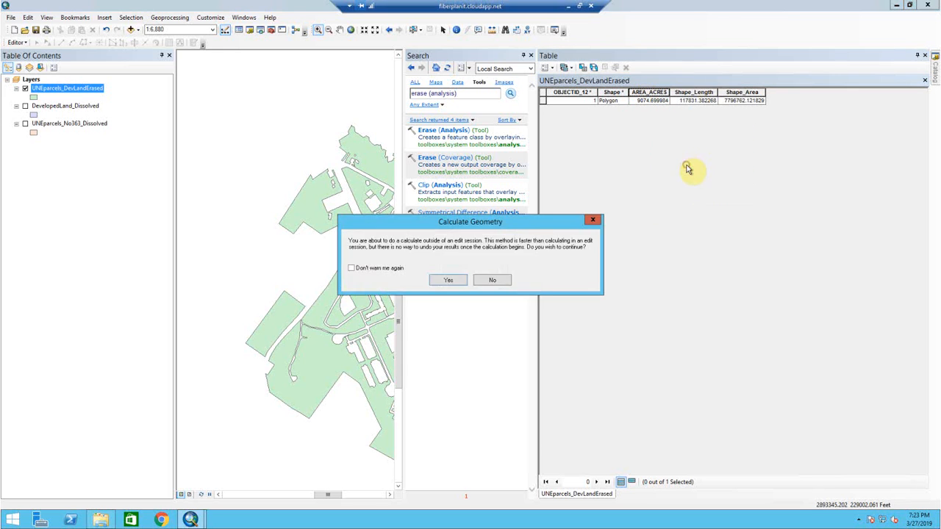
{"action": "left_click", "coordinate": [449, 280]}
{"action": "left_click", "coordinate": [477, 284]}
{"action": "left_click", "coordinate": [478, 292]}
{"action": "left_click", "coordinate": [503, 314]}
{"action": "left_click", "coordinate": [449, 280]}
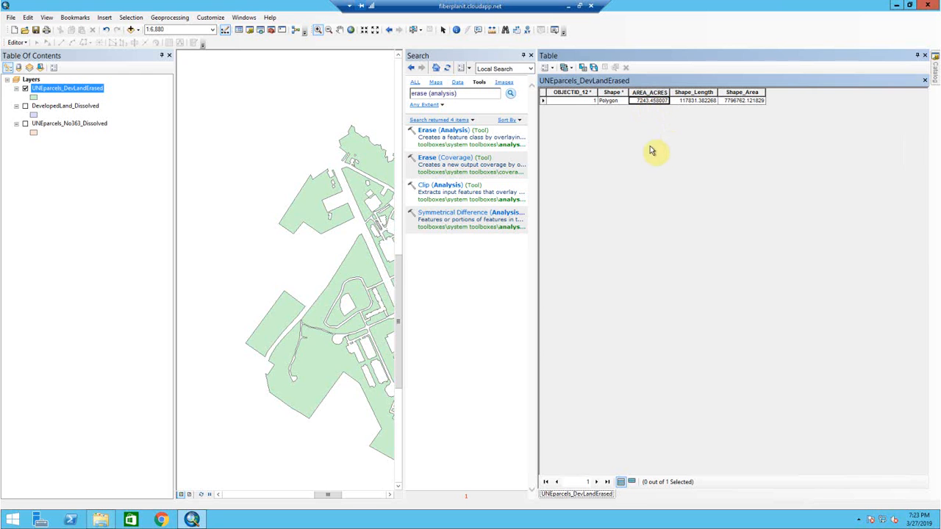
- Switch to the Excel workbook and paste the recalculated acreage, 7243.458007, into cell C6
{"action": "left_click", "coordinate": [568, 6]}
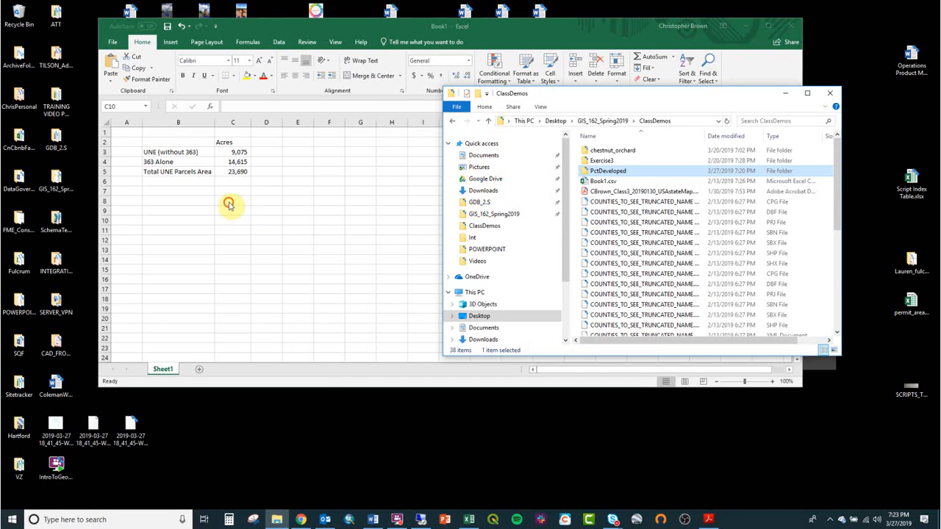
{"action": "left_click", "coordinate": [196, 185]}
{"action": "left_click", "coordinate": [239, 181]}
{"action": "type", "text": "7243.458007"}
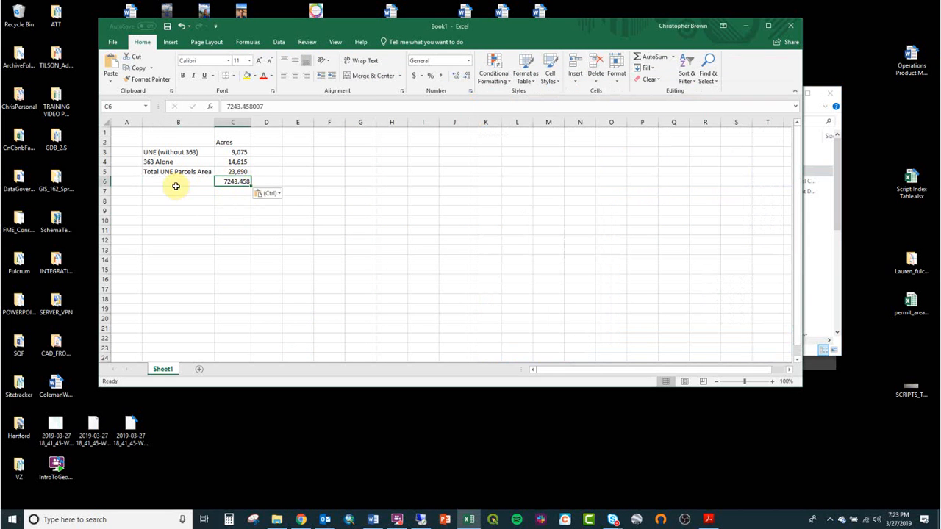
- Label cell B6 "UNE Parcels wihtout Dev Land" and fit the width of column B to its contents
{"action": "left_click", "coordinate": [182, 183]}
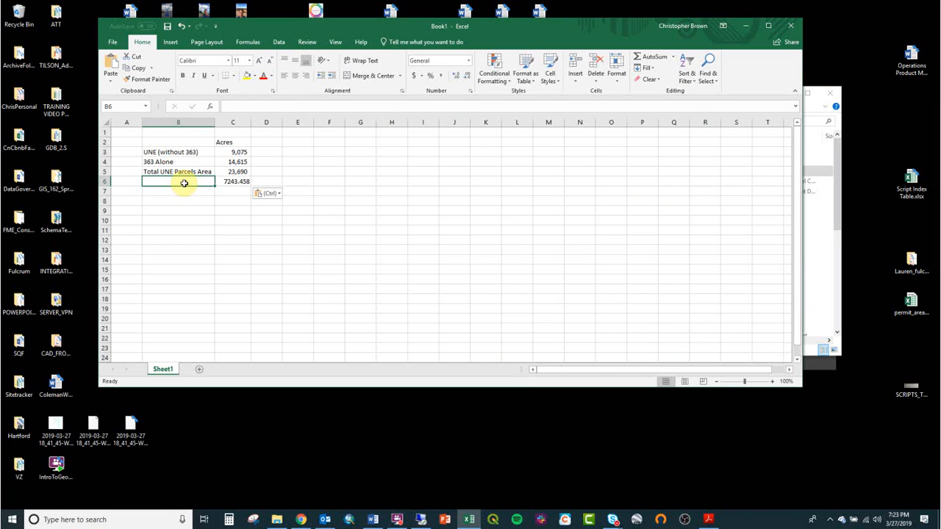
{"action": "type", "text": "UNE Par"}
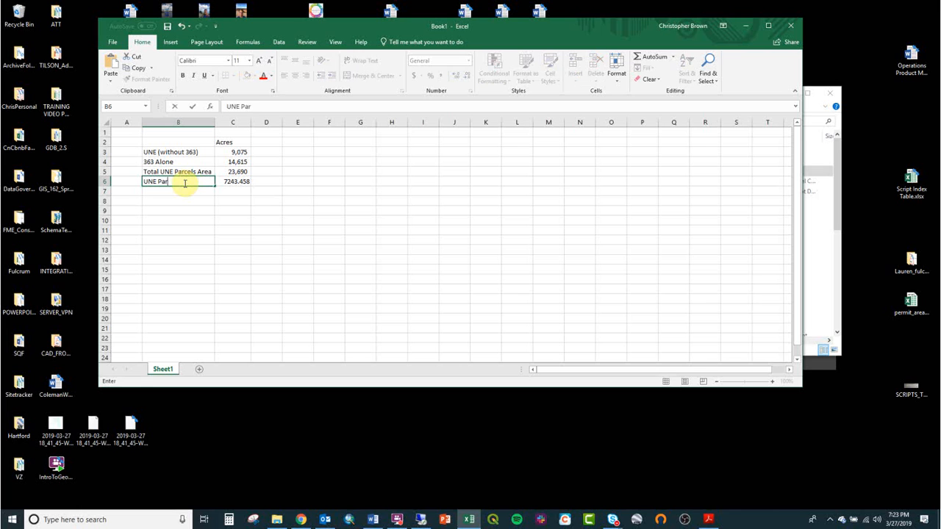
{"action": "type", "text": "cels wihtout Dev Land"}
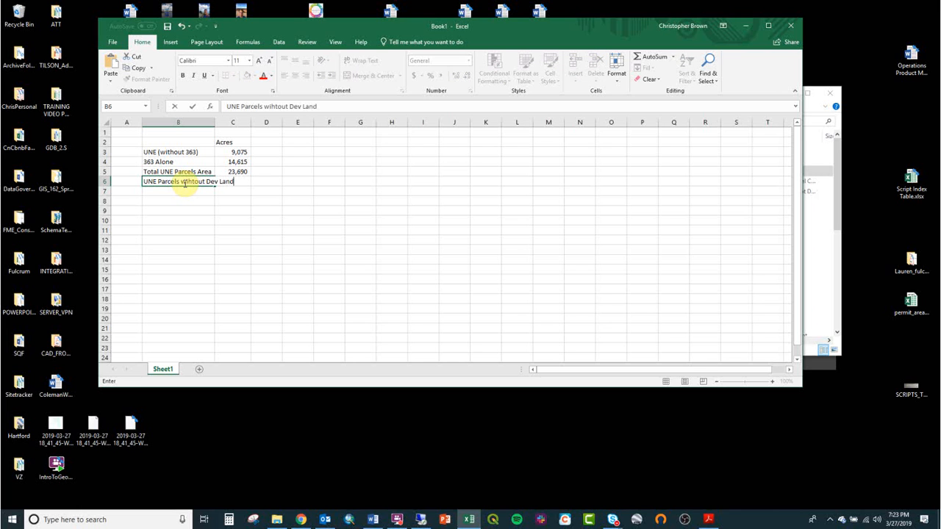
{"action": "key", "text": "Return"}
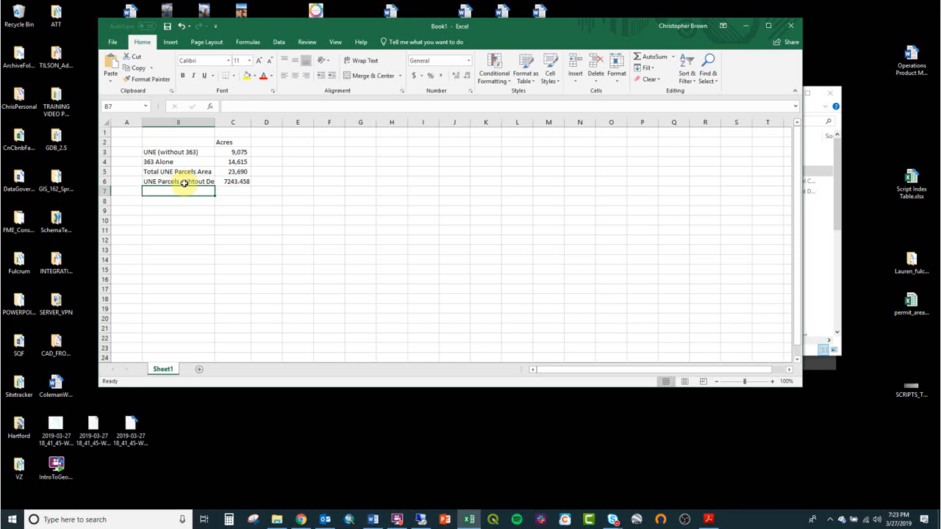
{"action": "double_click", "coordinate": [216, 123]}
- Format the acreage in C6 with a thousands separator and no decimal places
{"action": "left_click", "coordinate": [263, 181]}
{"action": "left_click", "coordinate": [440, 76]}
{"action": "left_click", "coordinate": [466, 76]}
{"action": "left_click", "coordinate": [466, 76]}
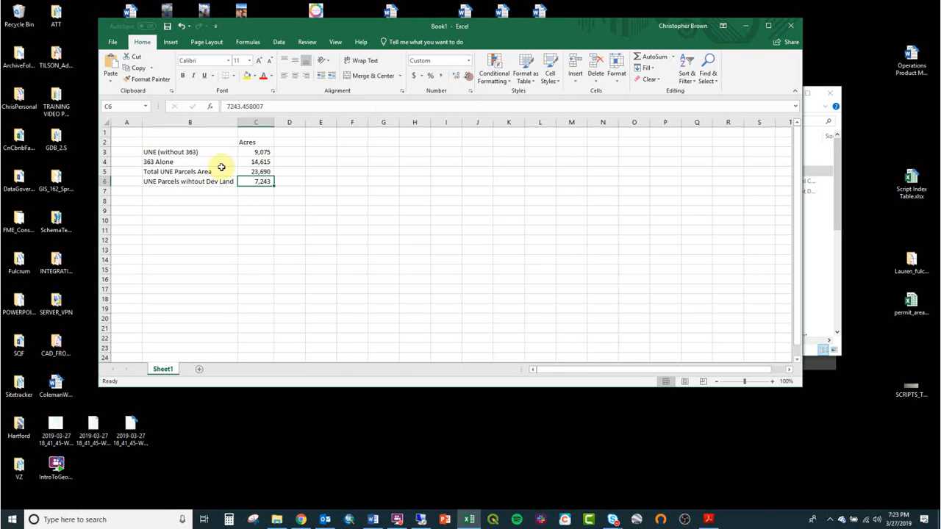
- Enlarge the view of the acreage table and enter the heading "Percentages" in cell D2
{"action": "left_click_drag", "start_coordinate": [203, 143], "coordinate": [248, 183]}
{"action": "scroll", "coordinate": [247, 183], "scroll_direction": "up", "scroll_amount": 7}
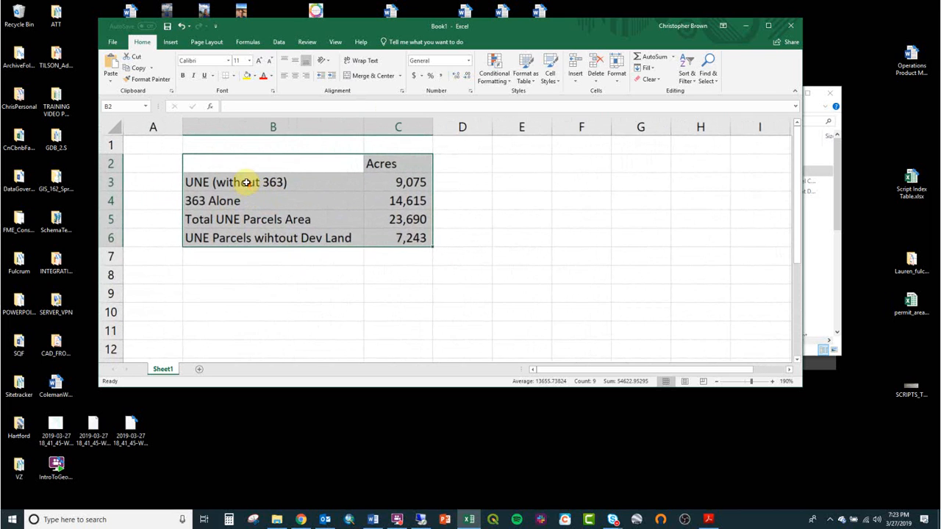
{"action": "left_click", "coordinate": [387, 212]}
{"action": "left_click", "coordinate": [515, 168]}
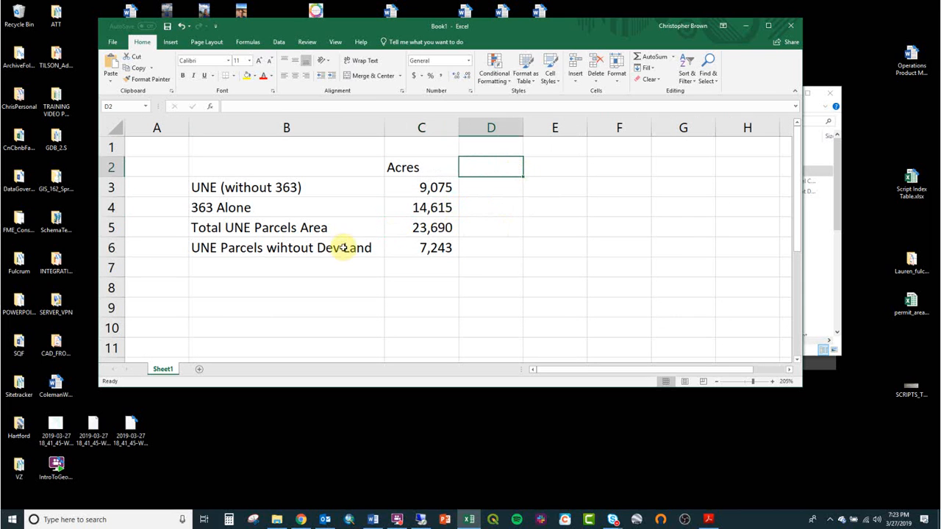
{"action": "left_click", "coordinate": [435, 245]}
{"action": "left_click", "coordinate": [498, 173]}
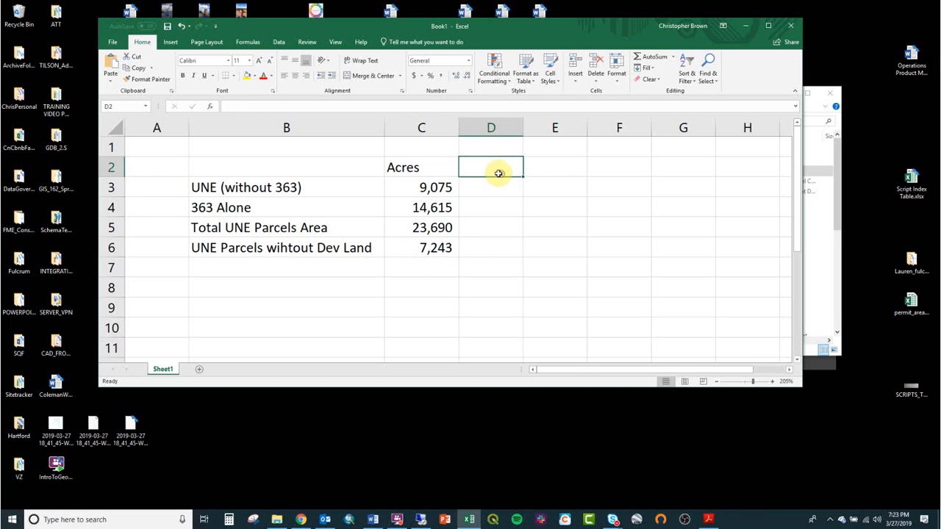
{"action": "type", "text": "Percentages"}
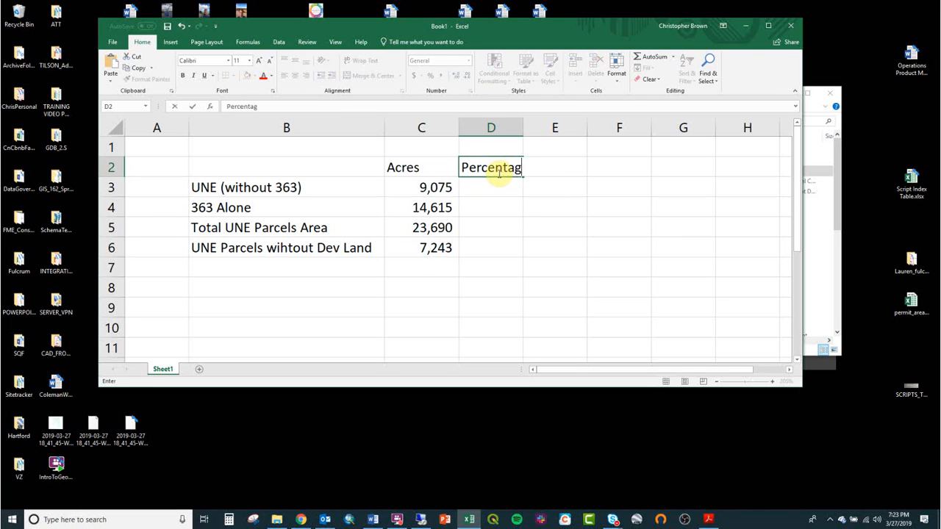
{"action": "key", "text": "Return"}
{"action": "key", "text": "Down"}
{"action": "key", "text": "Down"}
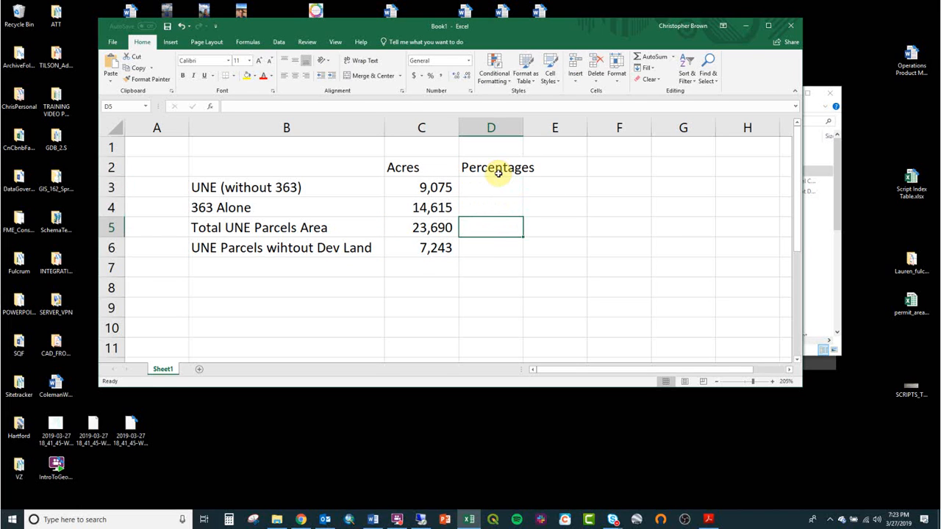
{"action": "key", "text": "Down"}
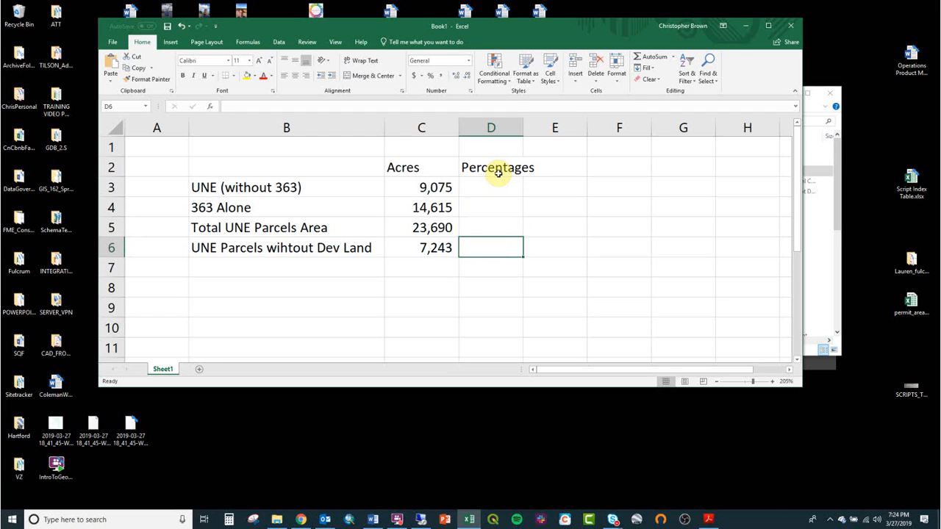
{"action": "key", "text": "Up"}
{"action": "key", "text": "Up"}
{"action": "key", "text": "Up"}
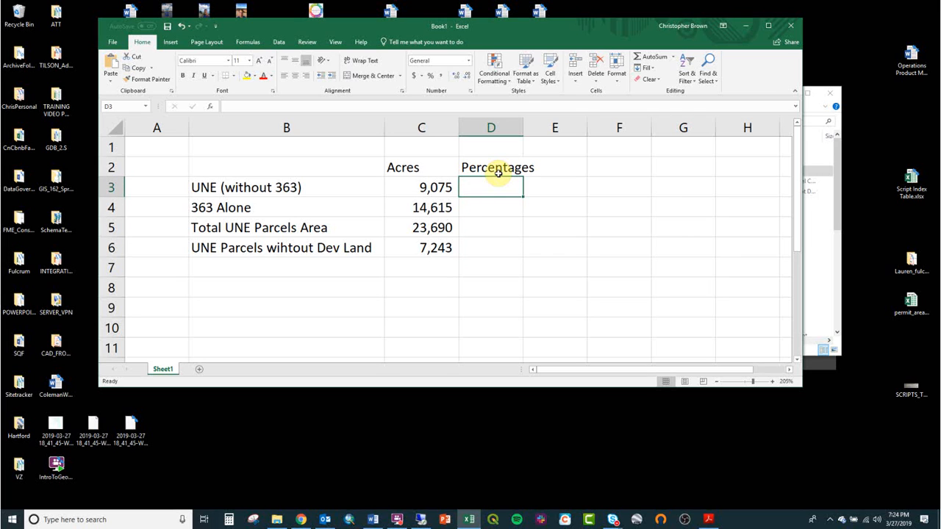
{"action": "key", "text": "Down"}
{"action": "key", "text": "Down"}
{"action": "key", "text": "Down"}
{"action": "key", "text": "Down"}
{"action": "key", "text": "Down"}
{"action": "key", "text": "Down"}
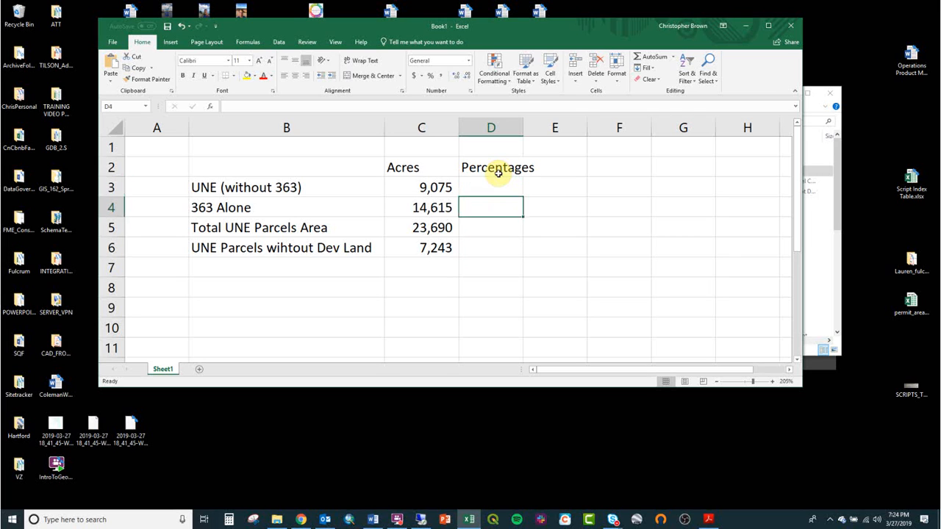
- Enter the label "Developed Land Area" in cell B8
{"action": "key", "text": "Left"}
{"action": "key", "text": "Up"}
{"action": "key", "text": "Left"}
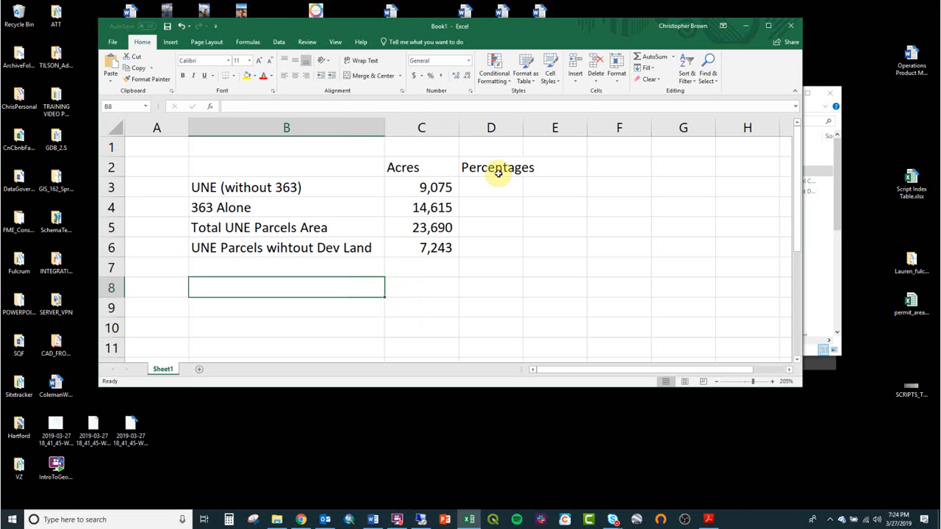
{"action": "type", "text": "Developed Land Area"}
- Calculate the developed land area in C8 with the formula =C3-C6
{"action": "key", "text": "Right"}
{"action": "type", "text": "="}
{"action": "key", "text": "Up"}
{"action": "key", "text": "Up"}
{"action": "key", "text": "Up"}
{"action": "key", "text": "Up"}
{"action": "key", "text": "Up"}
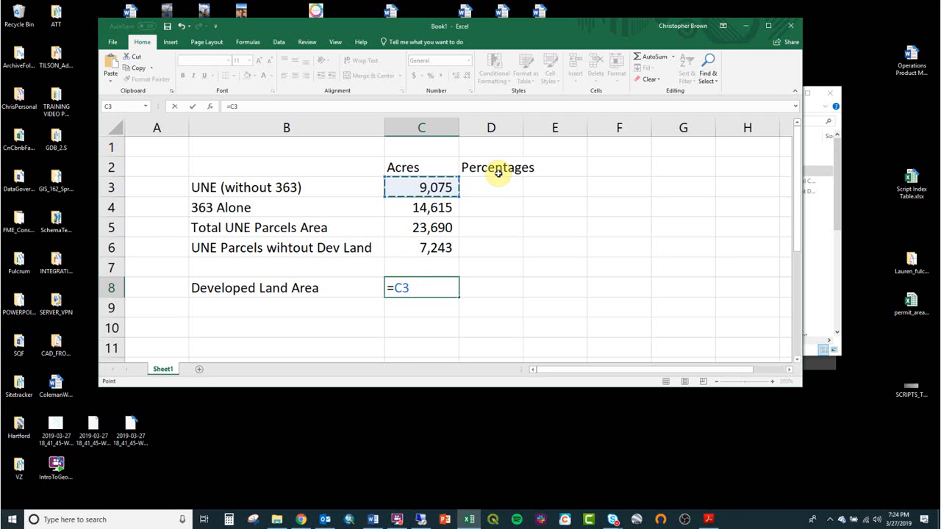
{"action": "type", "text": "-"}
{"action": "key", "text": "Up"}
{"action": "key", "text": "Up"}
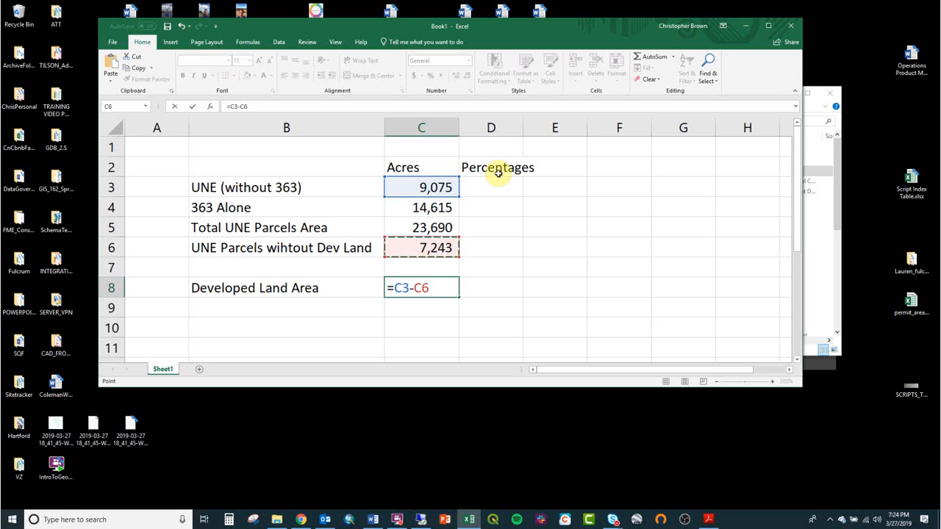
{"action": "key", "text": "Return"}
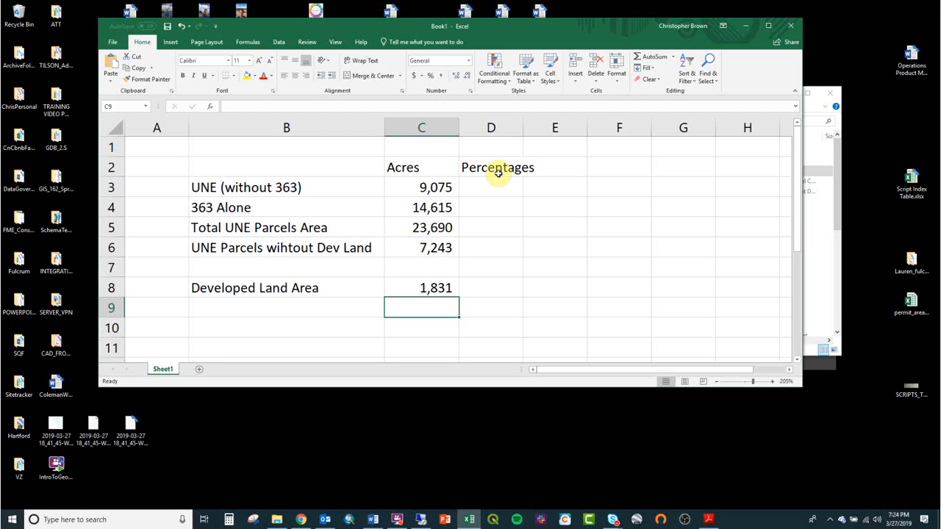
- Enter the label "Percent Developed" in cell B9
{"action": "key", "text": "Left"}
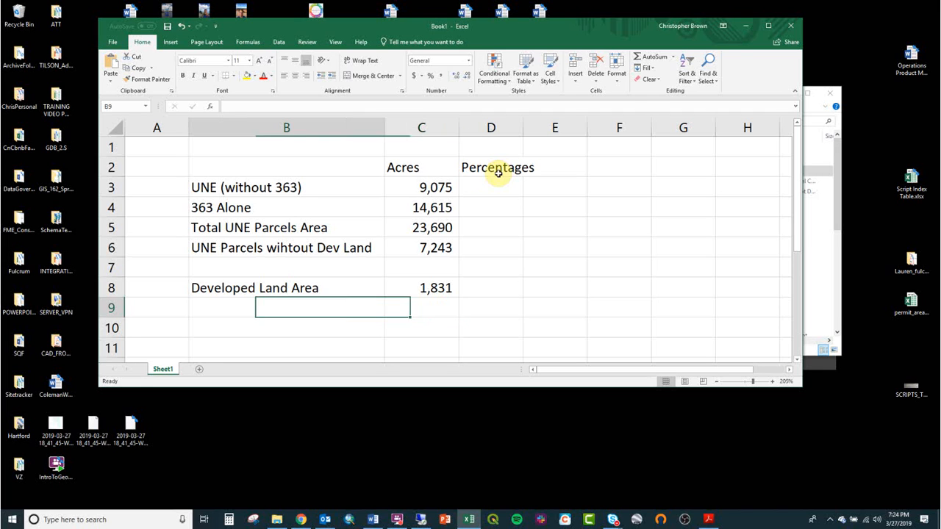
{"action": "type", "text": "P"}
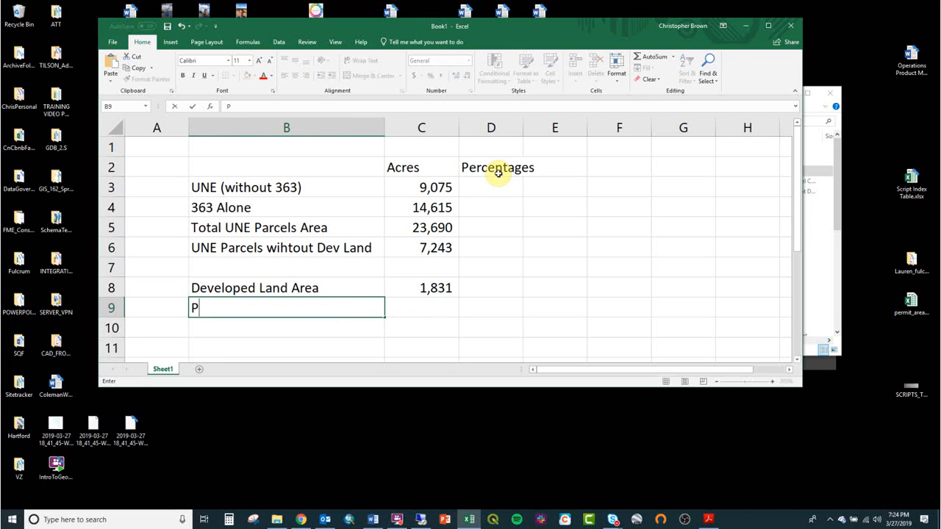
{"action": "type", "text": "ercent Developed"}
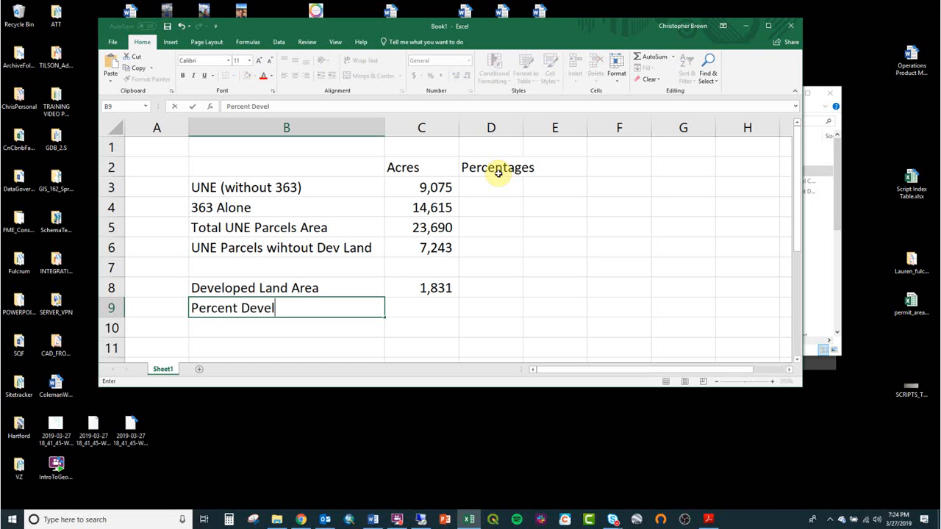
{"action": "key", "text": "Tab"}
- Calculate the developed percentage in C9 with the formula =C8/C3 and format it as a percentage
{"action": "type", "text": "="}
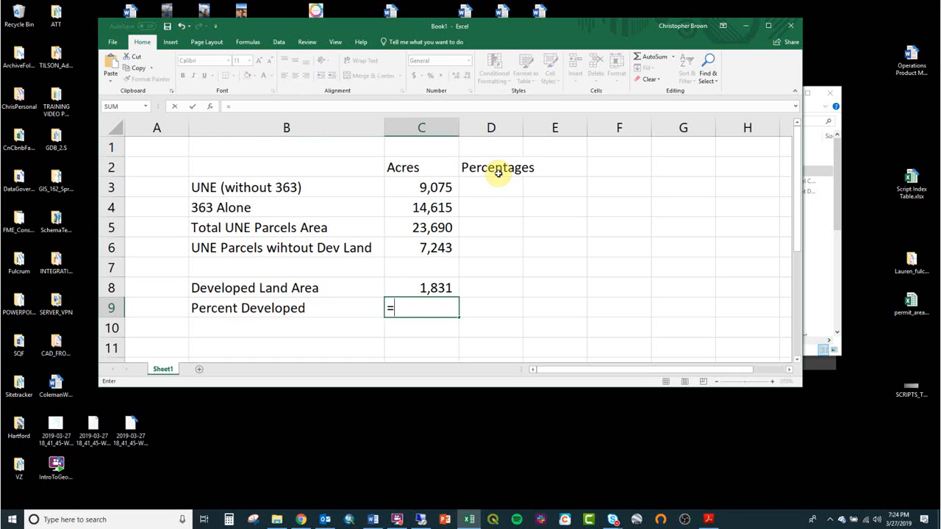
{"action": "key", "text": "Up"}
{"action": "type", "text": "/"}
{"action": "key", "text": "Up"}
{"action": "key", "text": "Up"}
{"action": "key", "text": "Up"}
{"action": "key", "text": "Up"}
{"action": "key", "text": "Up"}
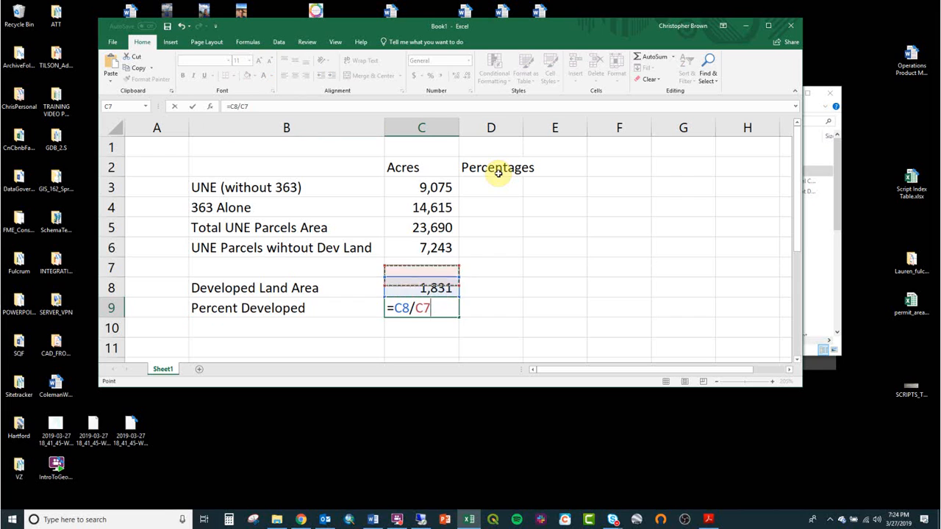
{"action": "key", "text": "Return"}
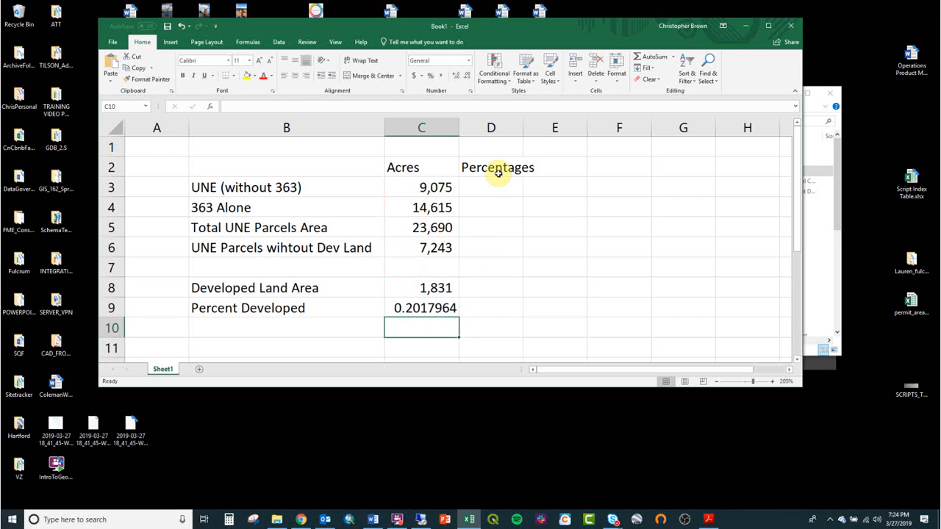
{"action": "key", "text": "Up"}
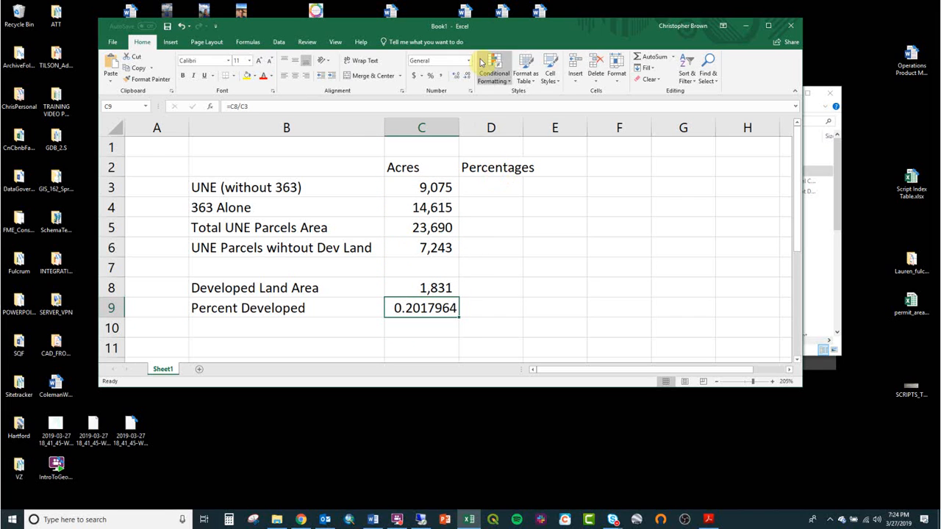
{"action": "left_click", "coordinate": [433, 78]}
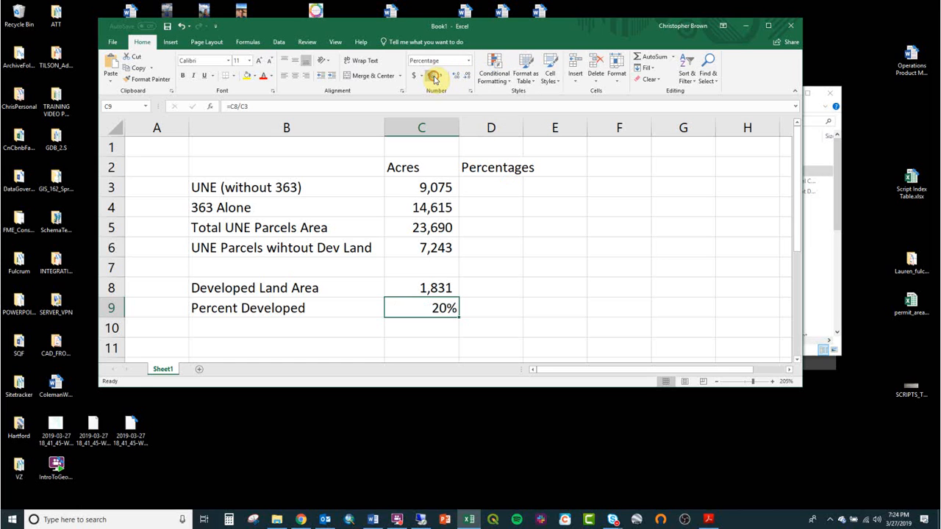
- Insert a row above the Developed Land Area row and enter the heading "Without 363" in B8
{"action": "key", "text": "Down"}
{"action": "key", "text": "Up"}
{"action": "key", "text": "Up"}
{"action": "key", "text": "alt+i"}
{"action": "key", "text": "r"}
{"action": "key", "text": "Left"}
{"action": "key", "text": "Up"}
{"action": "key", "text": "Down"}
{"action": "type", "text": "Withou"}
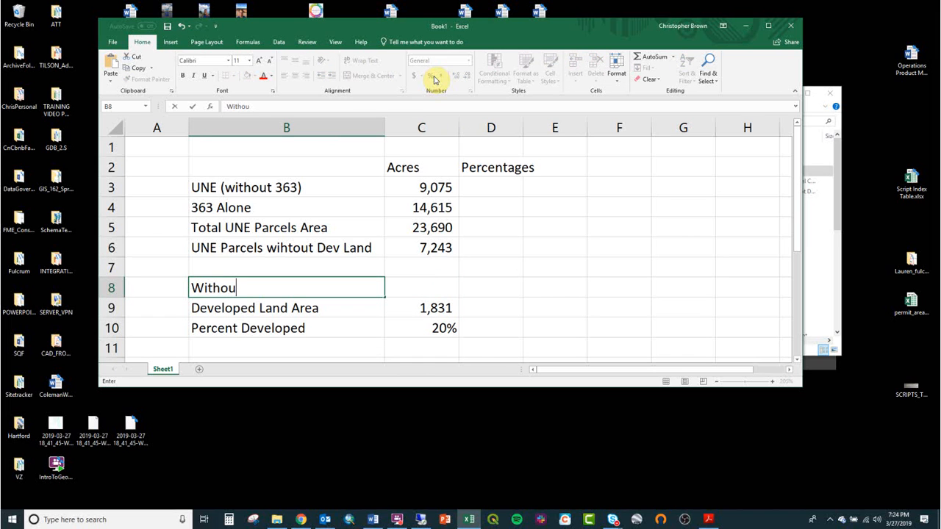
{"action": "type", "text": "t 363"}
- Merge and center the "Without 363" heading across B8:C8
{"action": "key", "text": "Tab"}
{"action": "key", "text": "shift+Left"}
{"action": "key", "text": "alt+h"}
{"action": "key", "text": "m"}
{"action": "key", "text": "c"}
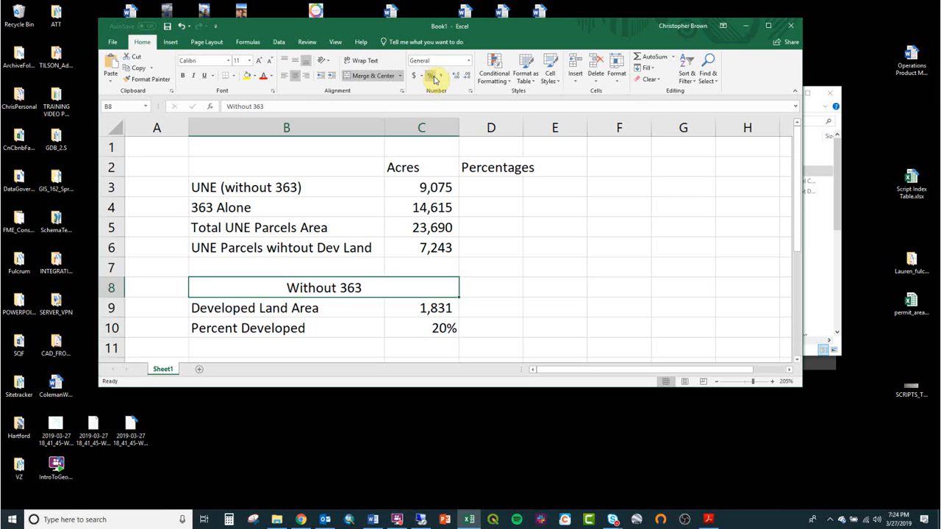
- Copy the "Without 363" block B8:C10 to a new block starting at B12
{"action": "key", "text": "shift+Down"}
{"action": "key", "text": "shift+Down"}
{"action": "key", "text": "ctrl+c"}
{"action": "key", "text": "Down"}
{"action": "key", "text": "Down"}
{"action": "key", "text": "Down"}
{"action": "key", "text": "Down"}
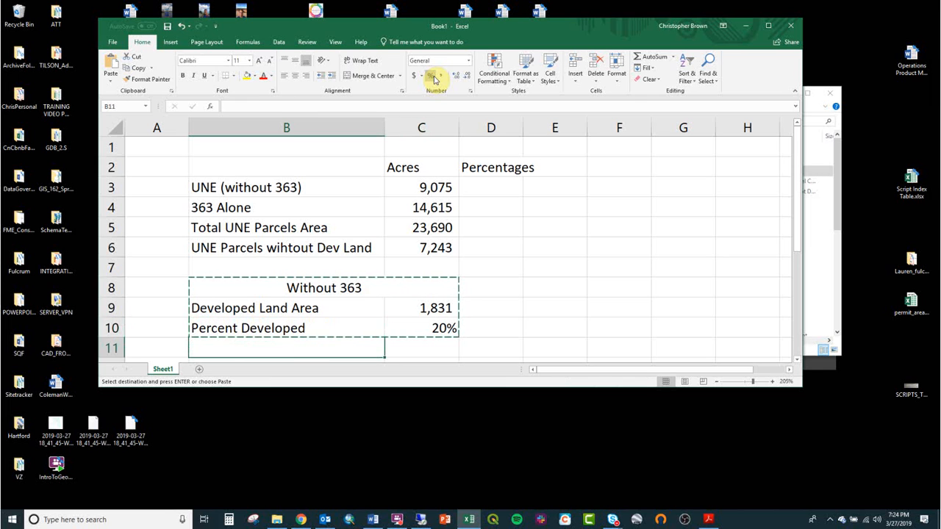
{"action": "key", "text": "ctrl+v"}
- Change the heading of the copied block in B12 to "With 363"
{"action": "type", "text": "Woith"}
{"action": "key", "text": "BackSpace"}
{"action": "key", "text": "BackSpace"}
{"action": "key", "text": "BackSpace"}
{"action": "key", "text": "BackSpace"}
{"action": "type", "text": "ith "}
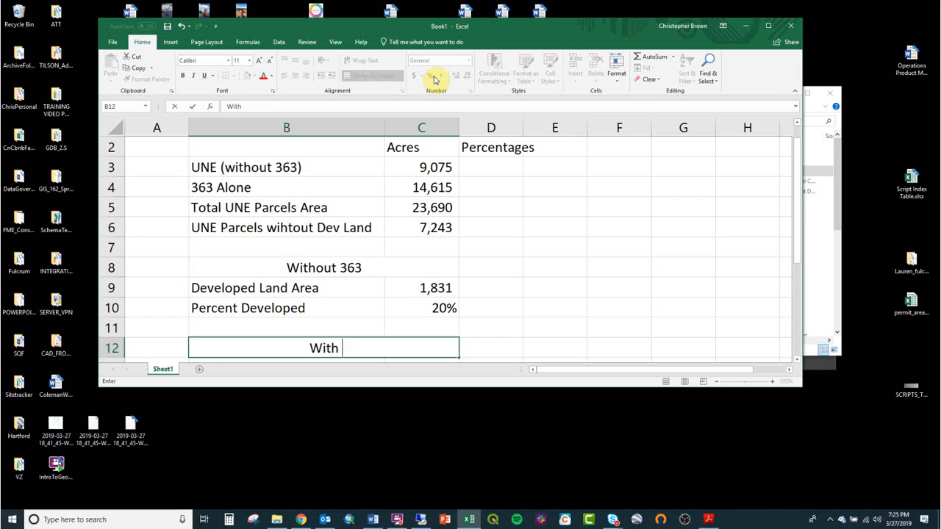
{"action": "type", "text": "363"}
{"action": "key", "text": "Return"}
- Calculate the developed land area including 363 in C13 with the formula =C5-C6
{"action": "key", "text": "Down"}
{"action": "key", "text": "Down"}
{"action": "key", "text": "Up"}
{"action": "key", "text": "Up"}
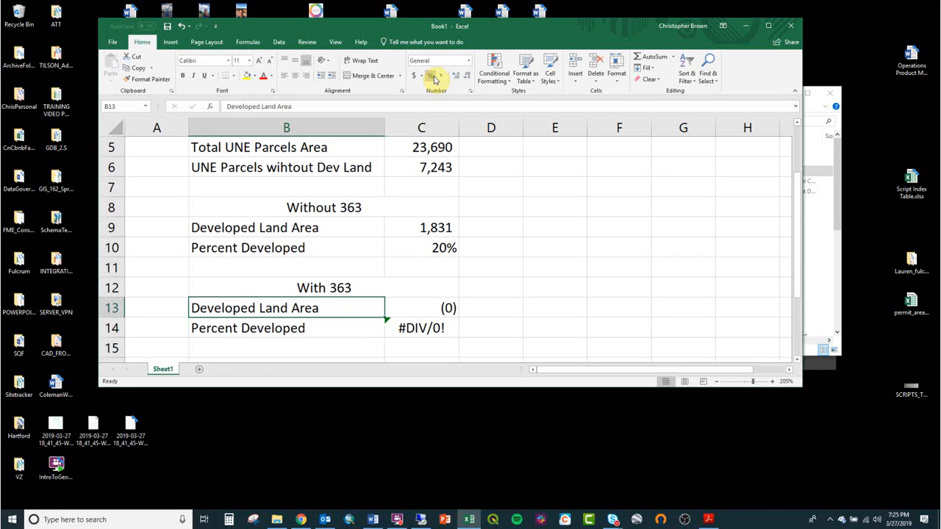
{"action": "key", "text": "Right"}
{"action": "type", "text": "="}
{"action": "key", "text": "Up"}
{"action": "key", "text": "Up"}
{"action": "key", "text": "Up"}
{"action": "key", "text": "Up"}
{"action": "key", "text": "Up"}
{"action": "key", "text": "Up"}
{"action": "key", "text": "Up"}
{"action": "key", "text": "Up"}
{"action": "key", "text": "Up"}
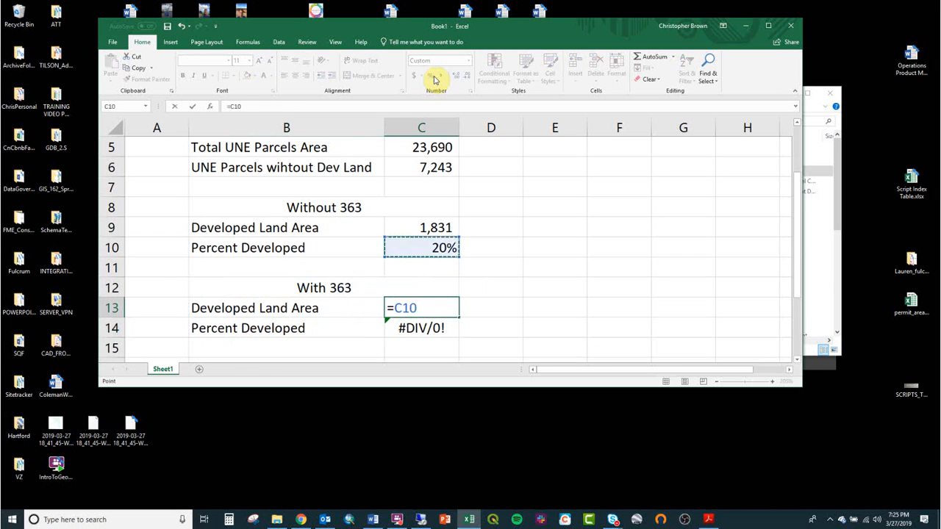
{"action": "key", "text": "Up"}
{"action": "key", "text": "Down"}
{"action": "key", "text": "Down"}
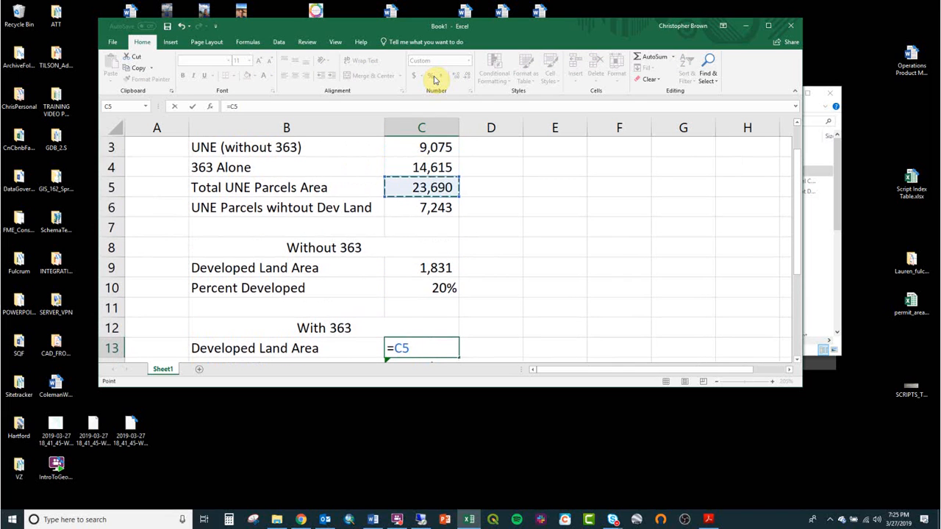
{"action": "type", "text": "-"}
{"action": "key", "text": "Up"}
{"action": "key", "text": "Up"}
{"action": "key", "text": "Up"}
{"action": "key", "text": "Up"}
{"action": "key", "text": "Up"}
{"action": "key", "text": "Up"}
{"action": "key", "text": "Up"}
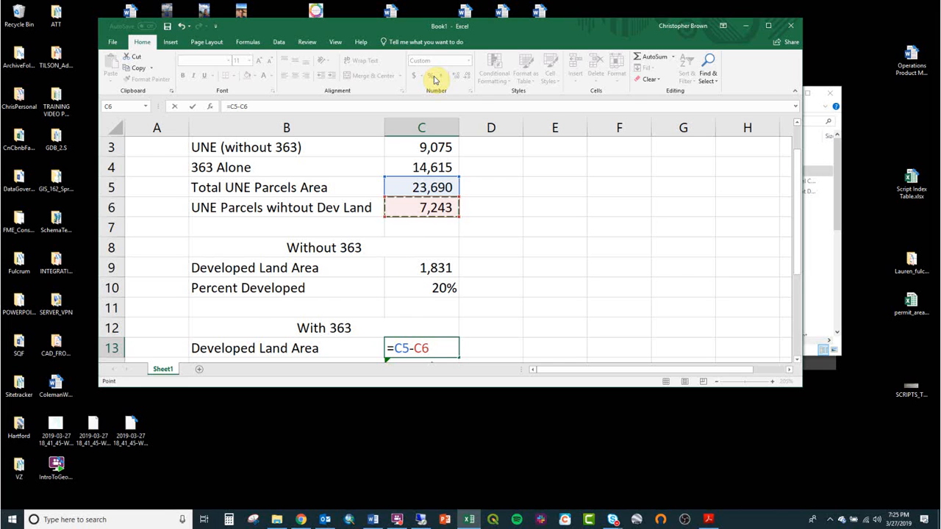
{"action": "key", "text": "Return"}
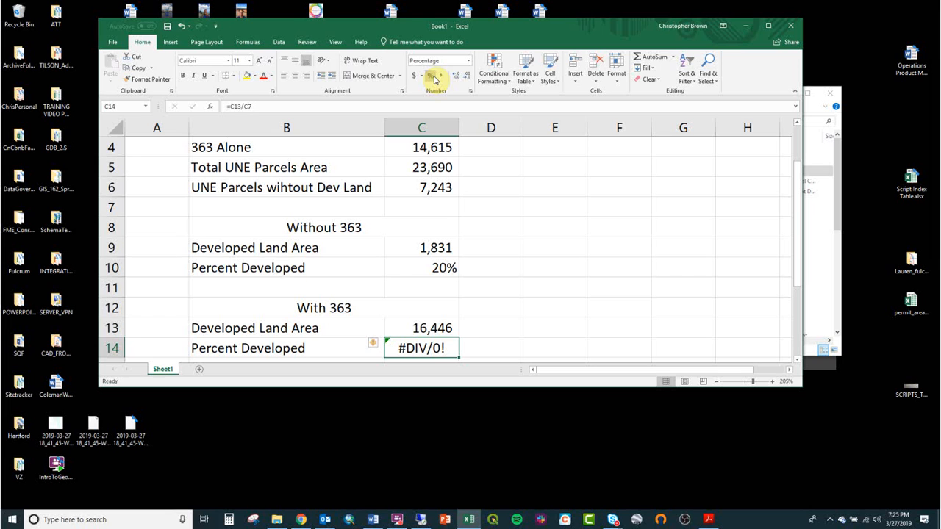
- Calculate the developed percentage including 363 in C14 with the formula =C13/C5
{"action": "key", "text": "Up"}
{"action": "key", "text": "Down"}
{"action": "type", "text": "="}
{"action": "key", "text": "Up"}
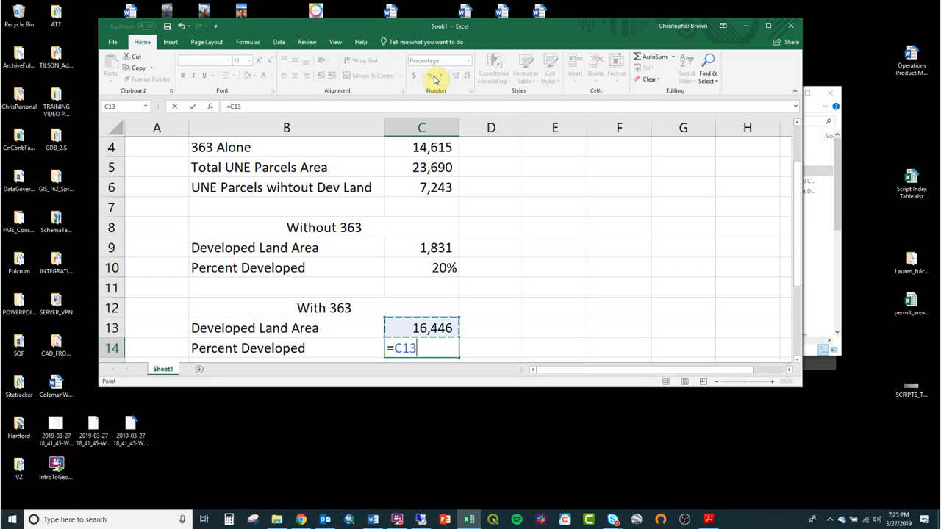
{"action": "type", "text": "/"}
{"action": "key", "text": "Up"}
{"action": "key", "text": "Up"}
{"action": "key", "text": "Up"}
{"action": "key", "text": "Up"}
{"action": "key", "text": "Up"}
{"action": "key", "text": "Up"}
{"action": "key", "text": "Up"}
{"action": "key", "text": "Up"}
{"action": "key", "text": "Up"}
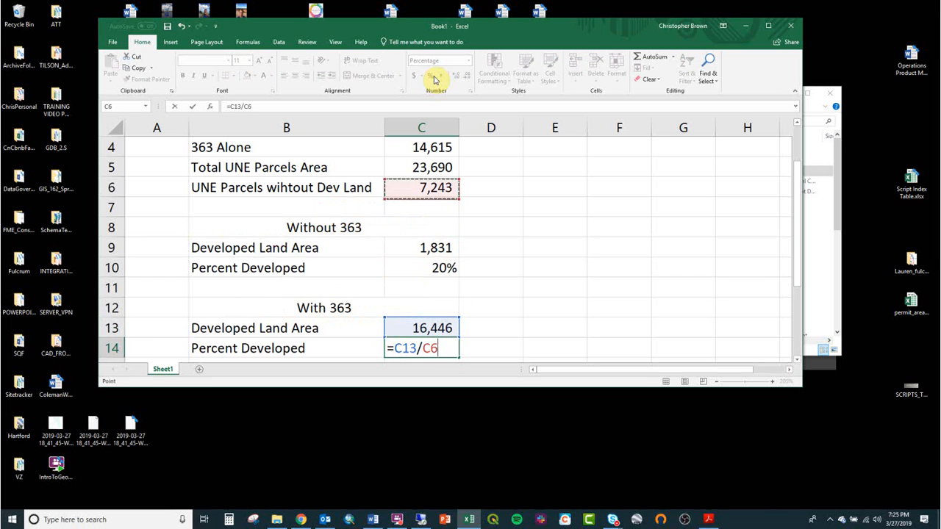
{"action": "key", "text": "Return"}
- Maximize the workbook window and delete the unused "Percentages" column D
{"action": "key", "text": "Up"}
{"action": "key", "text": "Up"}
{"action": "key", "text": "Up"}
{"action": "key", "text": "Up"}
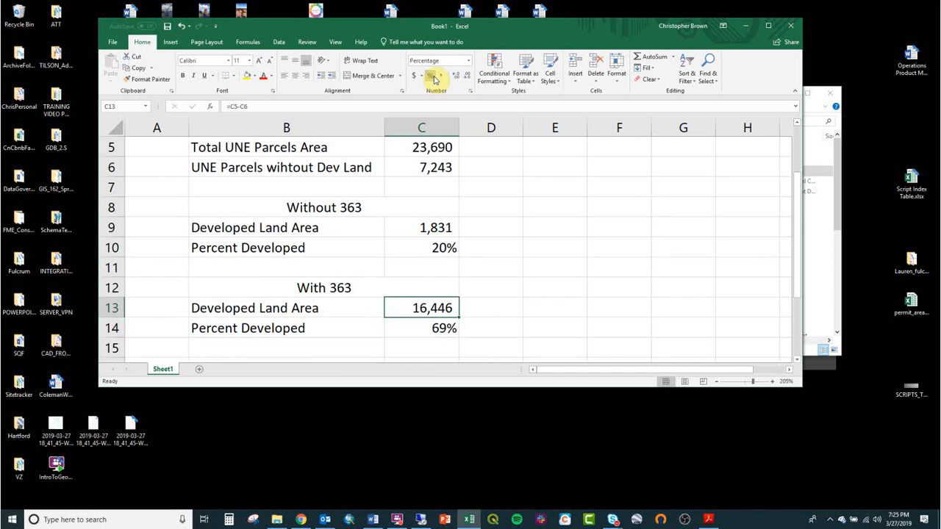
{"action": "left_click", "coordinate": [767, 29]}
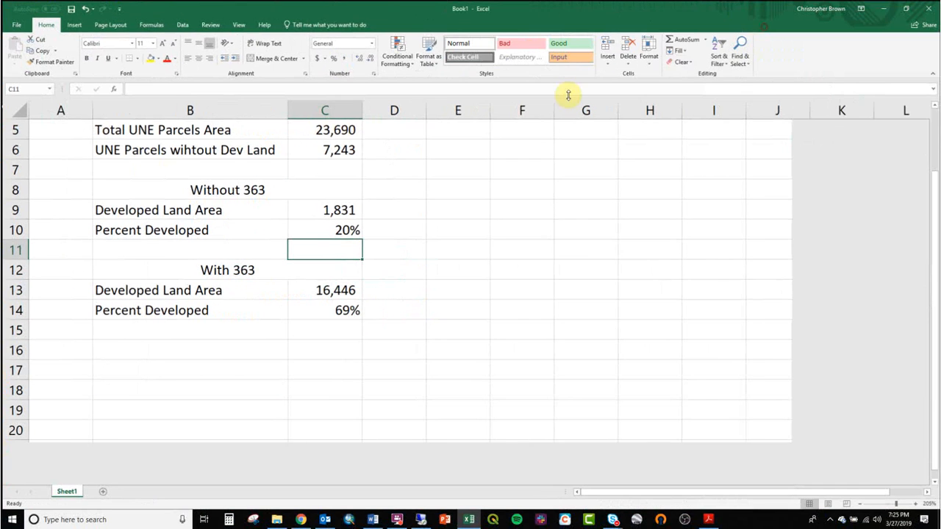
{"action": "scroll", "coordinate": [254, 268], "scroll_direction": "up", "scroll_amount": 2}
{"action": "left_click_drag", "start_coordinate": [209, 149], "coordinate": [388, 392]}
{"action": "left_click", "coordinate": [344, 382]}
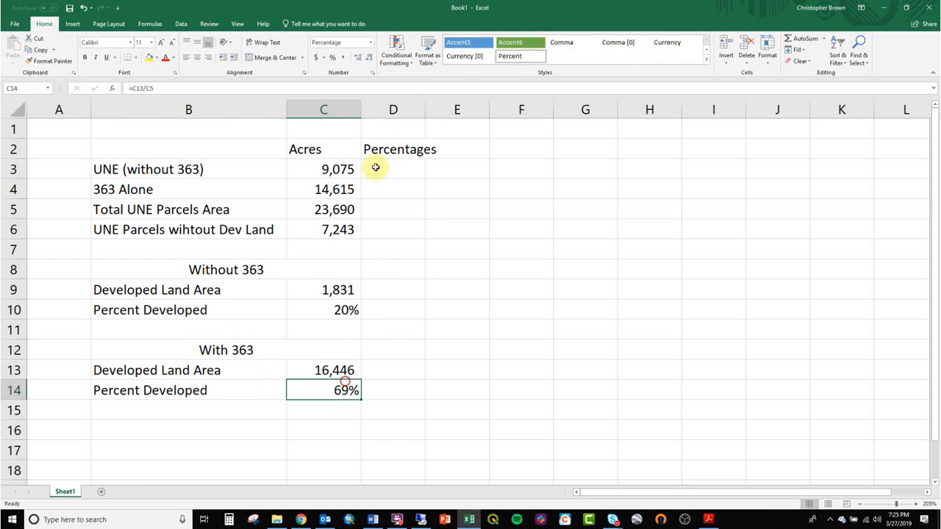
{"action": "right_click", "coordinate": [392, 110]}
{"action": "left_click", "coordinate": [430, 185]}
- Apply all borders to the acreage table B2:C6
{"action": "left_click_drag", "start_coordinate": [178, 150], "coordinate": [301, 386]}
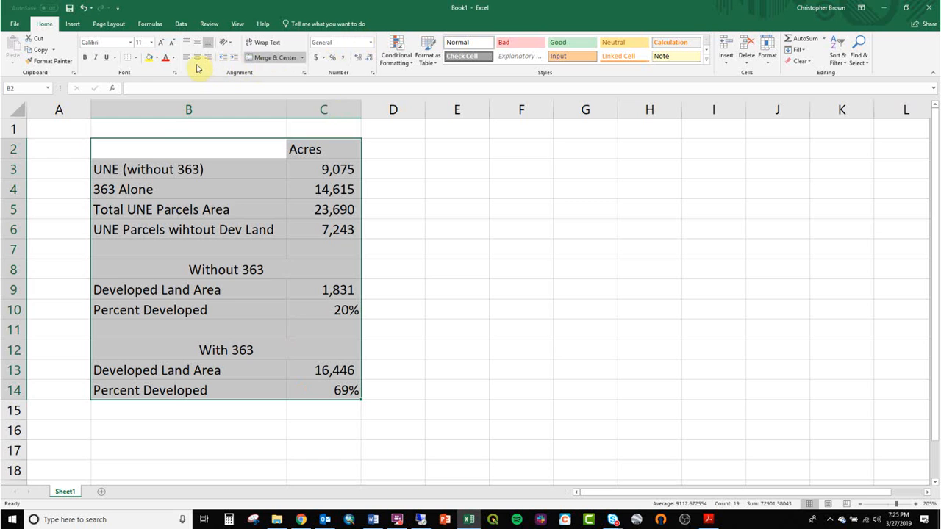
{"action": "left_click_drag", "start_coordinate": [181, 151], "coordinate": [296, 231]}
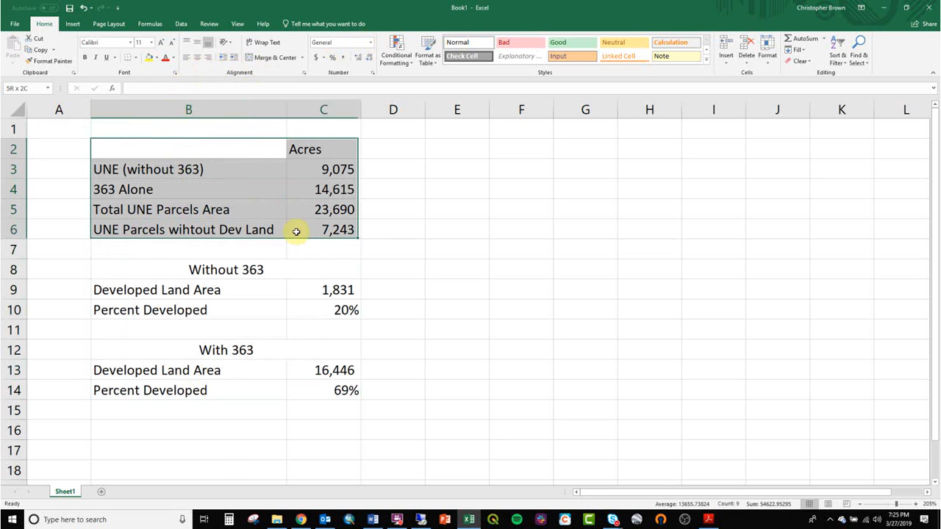
{"action": "left_click", "coordinate": [136, 57]}
{"action": "left_click", "coordinate": [153, 141]}
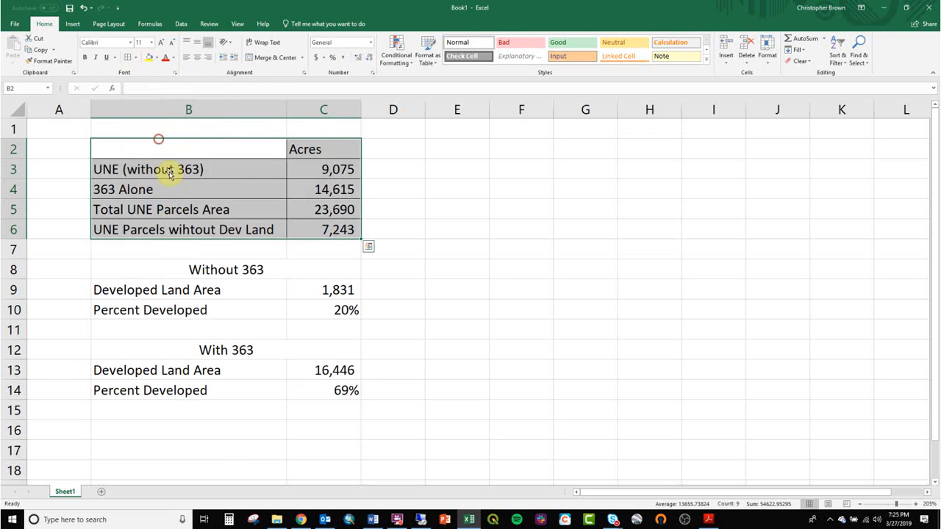
- Apply all borders to the "Without 363" block B8:C10 and the "With 363" block B12:C14
{"action": "left_click_drag", "start_coordinate": [195, 268], "coordinate": [228, 306]}
{"action": "left_click", "coordinate": [126, 58]}
{"action": "left_click_drag", "start_coordinate": [210, 351], "coordinate": [222, 390]}
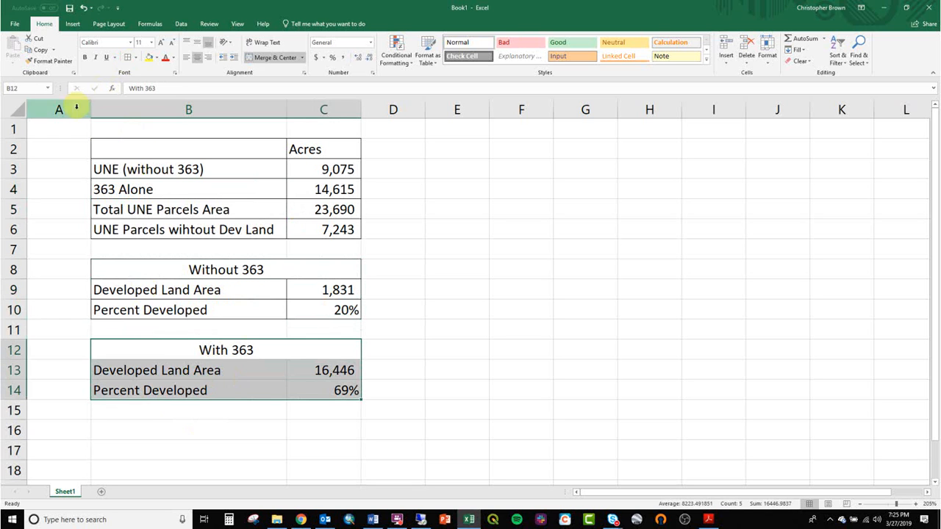
{"action": "left_click", "coordinate": [127, 58]}
{"action": "left_click_drag", "start_coordinate": [210, 316], "coordinate": [239, 324]}
{"action": "left_click", "coordinate": [275, 333]}
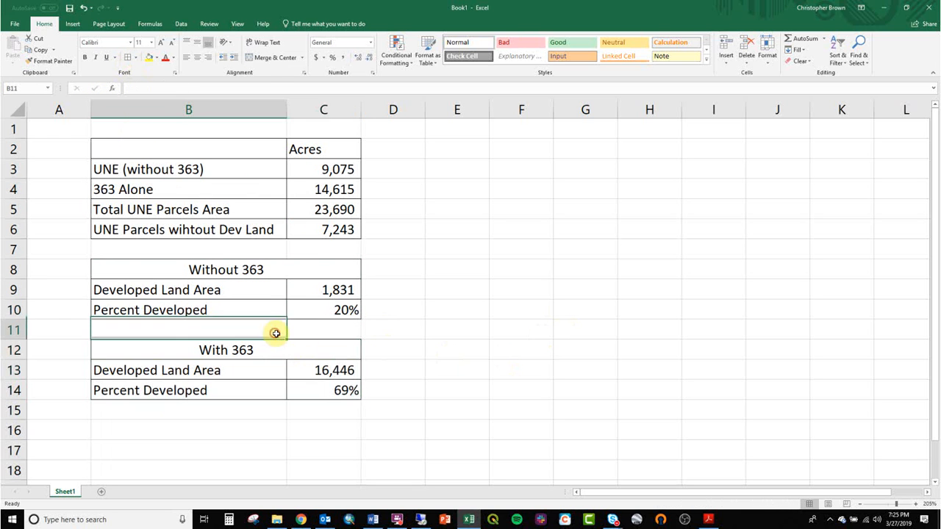
- Review the developed land area formulas in C9 and C13 and the acreage cells they reference
{"action": "left_click", "coordinate": [347, 289]}
{"action": "type", "text": "=C3-C6"}
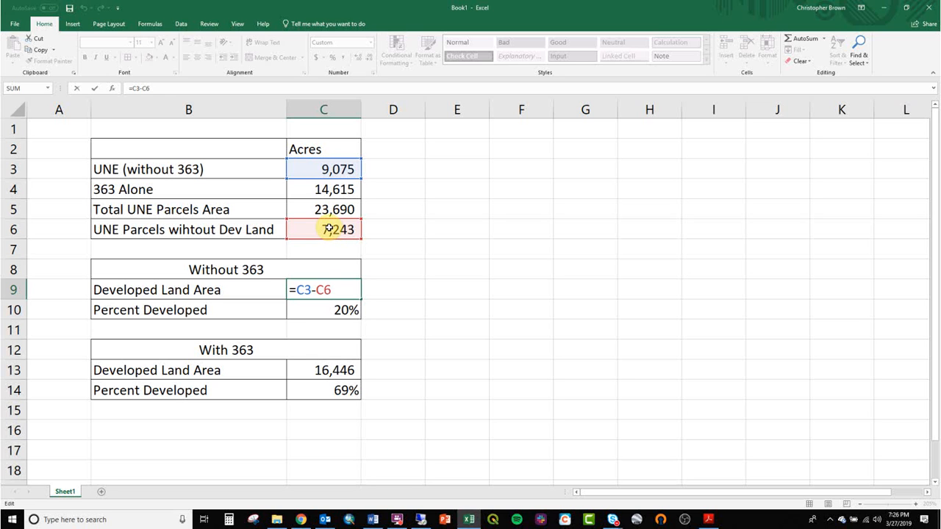
{"action": "left_click", "coordinate": [404, 308]}
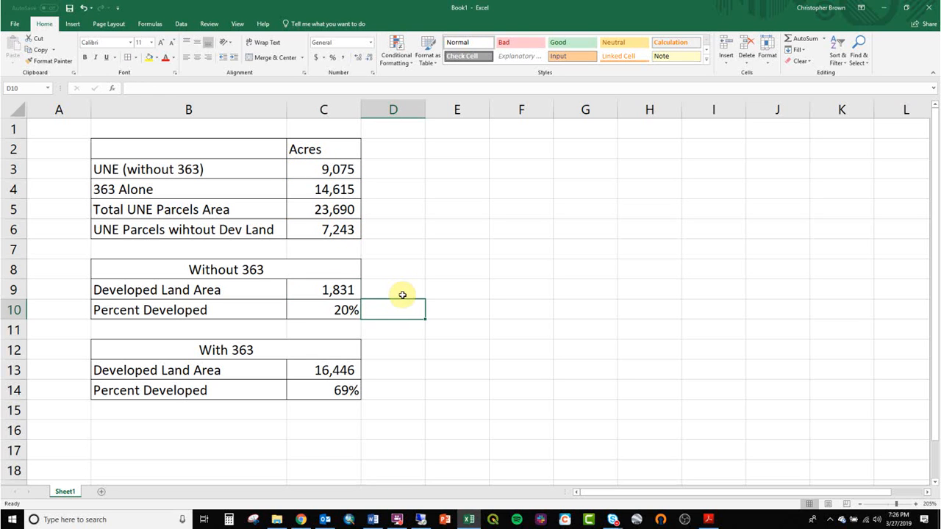
{"action": "left_click", "coordinate": [351, 291]}
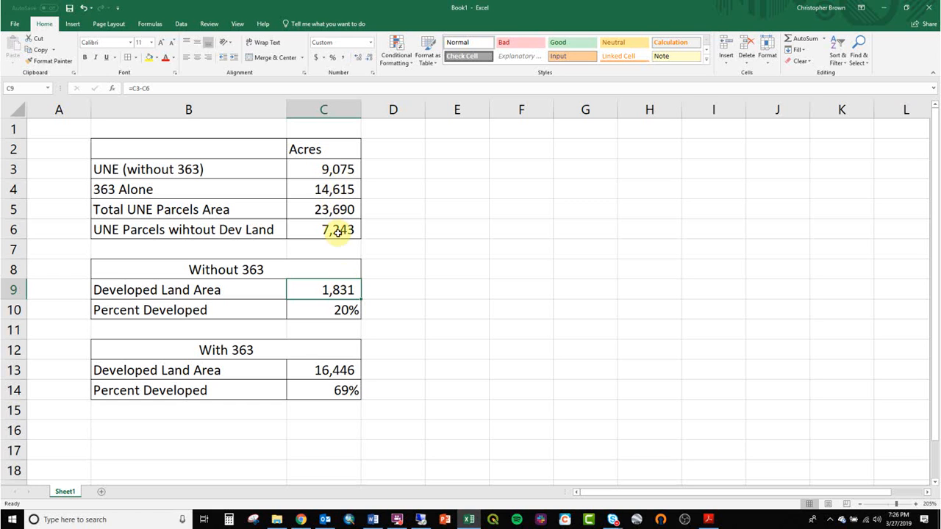
{"action": "left_click", "coordinate": [329, 169]}
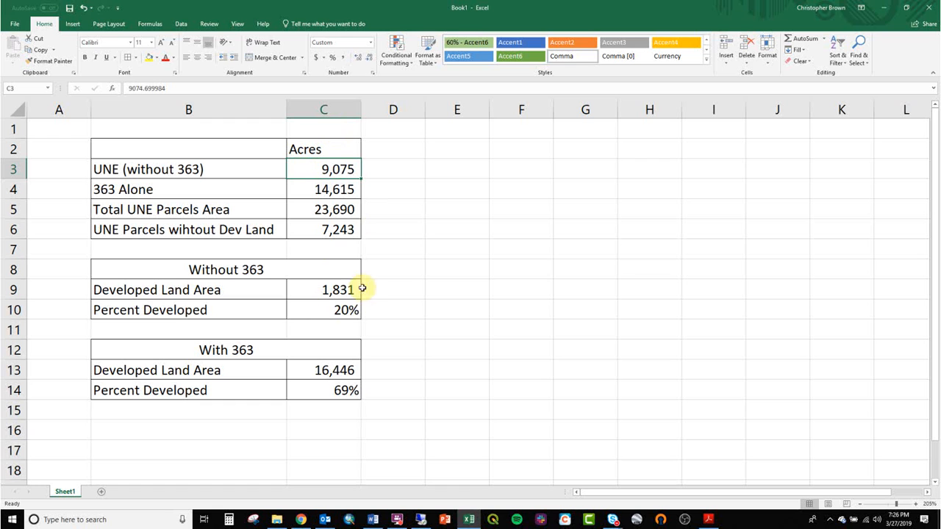
{"action": "double_click", "coordinate": [328, 370]}
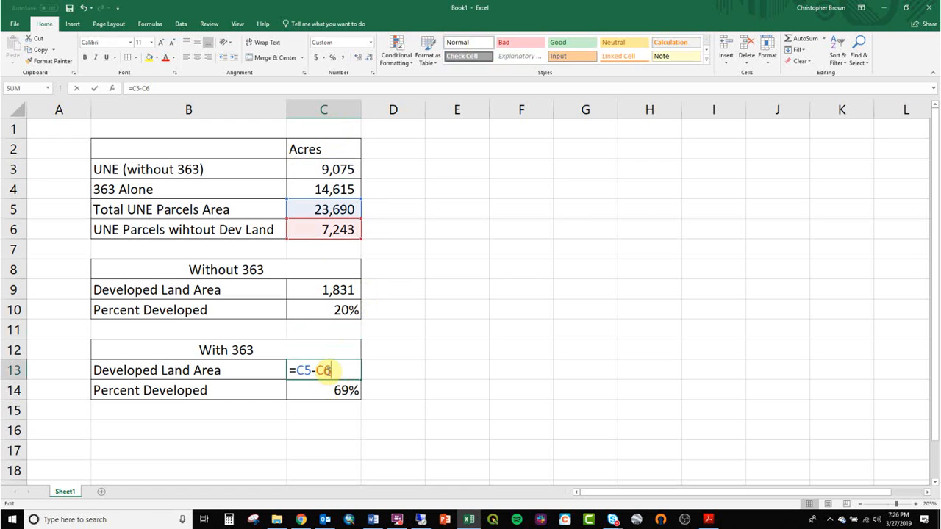
{"action": "double_click", "coordinate": [337, 288]}
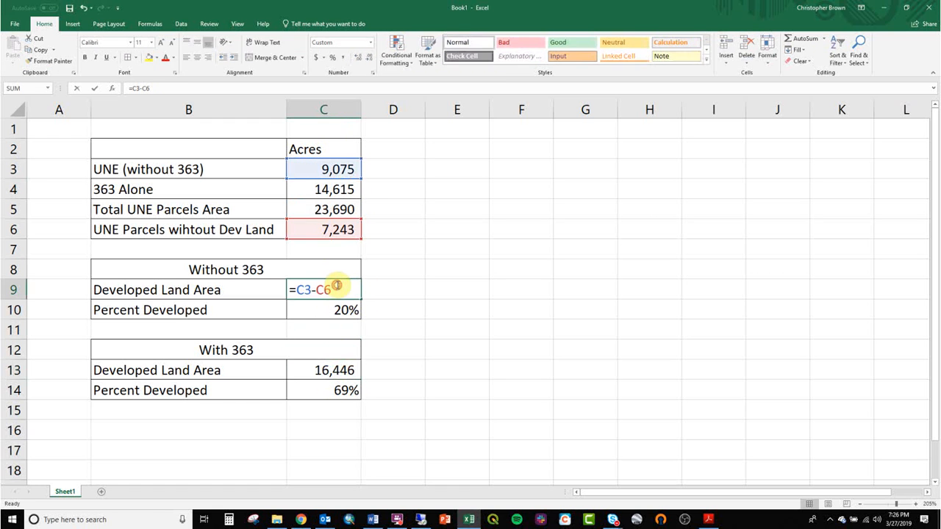
{"action": "double_click", "coordinate": [338, 372]}
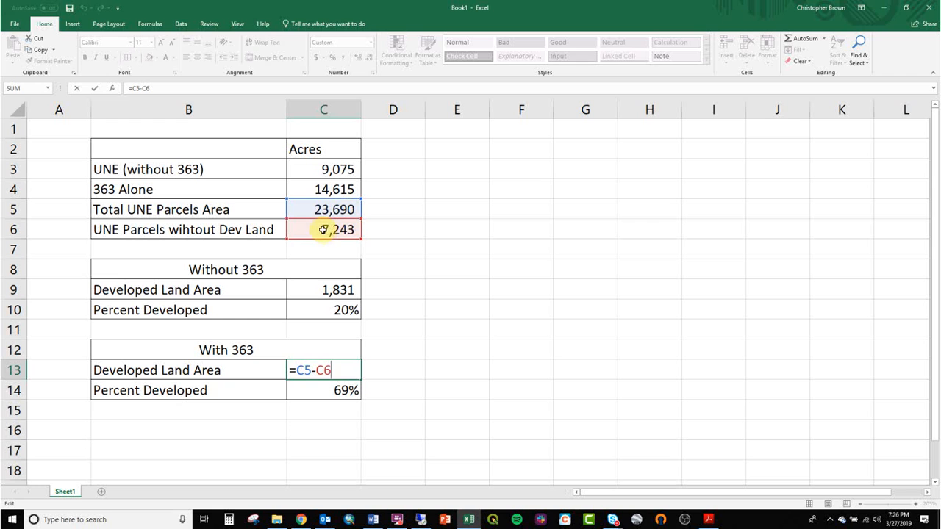
{"action": "key", "text": "Escape"}
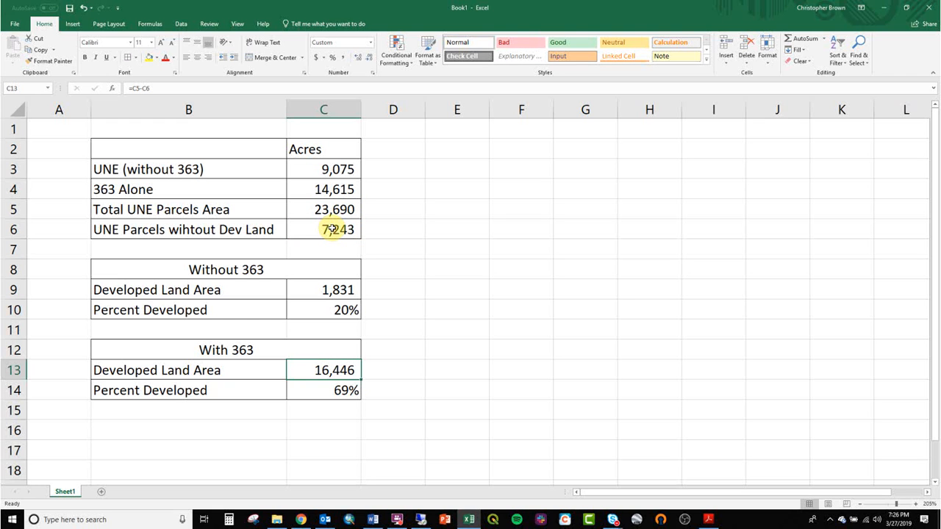
- Try adding the 363 acreage in C4 to the developed land formula in C13, as =C5-C6+C4
{"action": "left_click", "coordinate": [331, 230]}
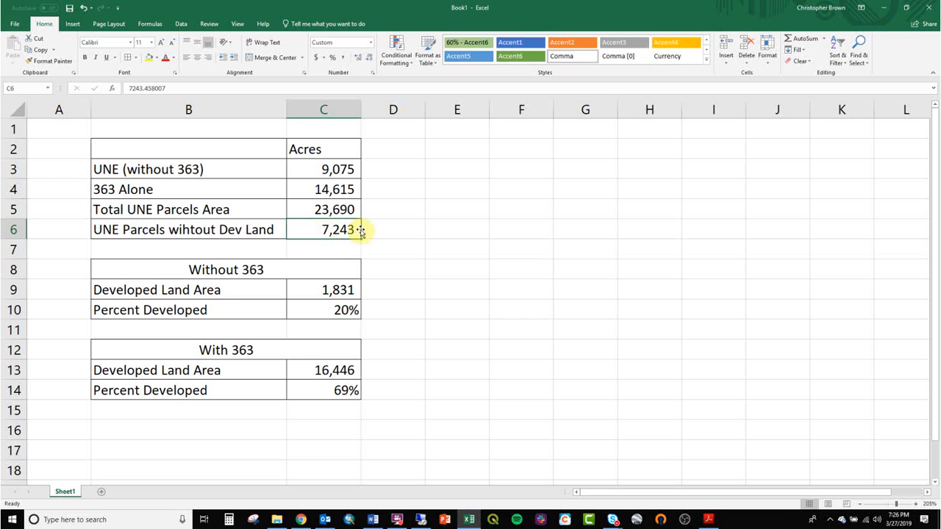
{"action": "left_click", "coordinate": [346, 369]}
{"action": "double_click", "coordinate": [346, 369]}
{"action": "type", "text": "+"}
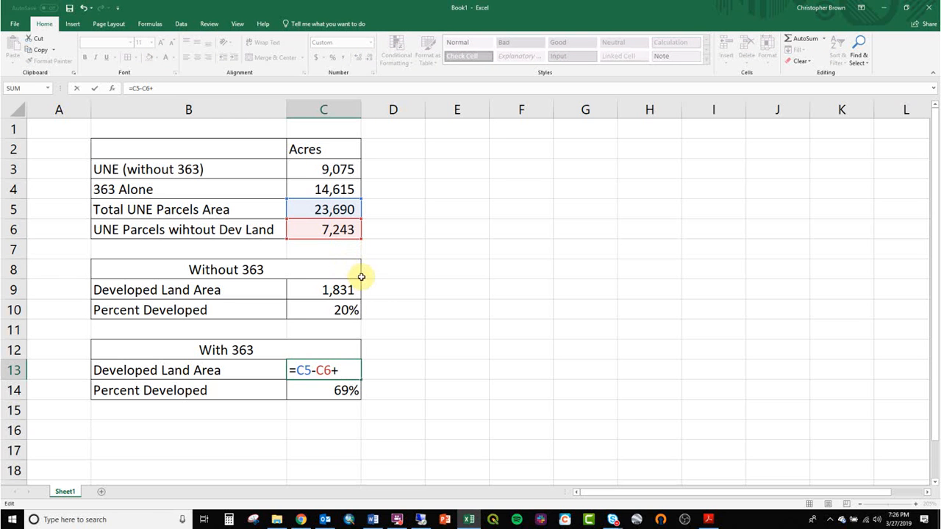
{"action": "left_click", "coordinate": [347, 186]}
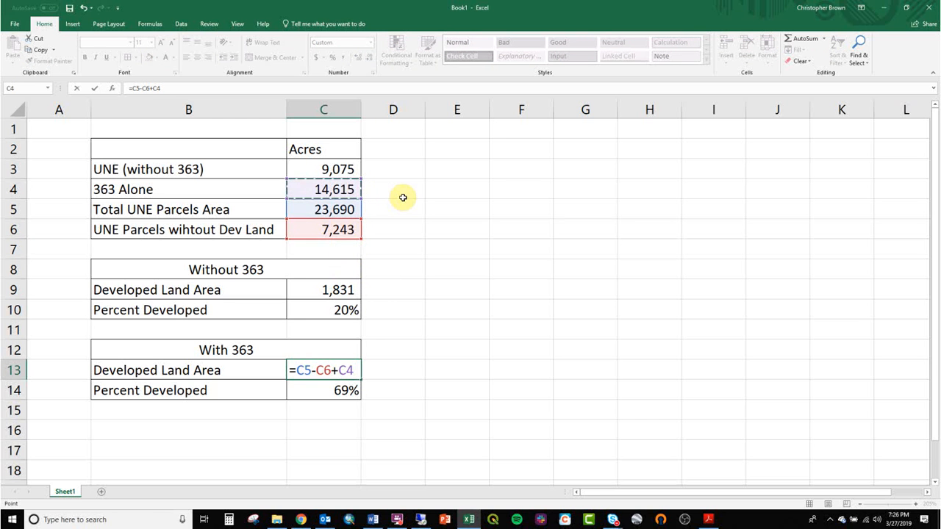
{"action": "key", "text": "Return"}
{"action": "key", "text": "ctrl+z"}
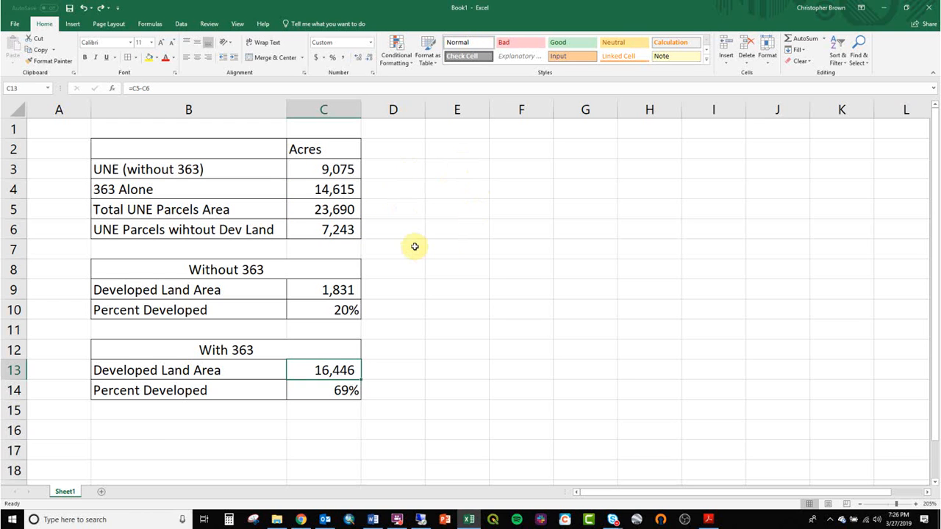
{"action": "left_click", "coordinate": [393, 244]}
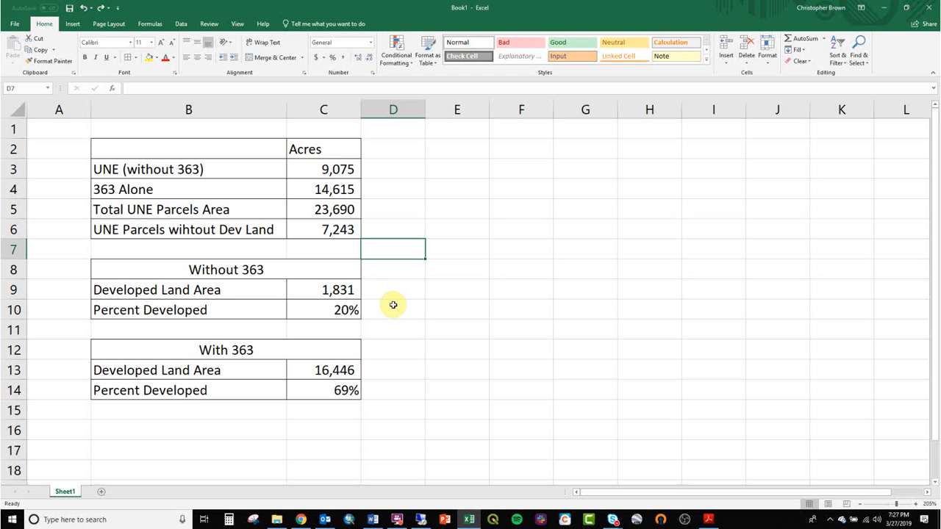
{"action": "left_click", "coordinate": [330, 367]}
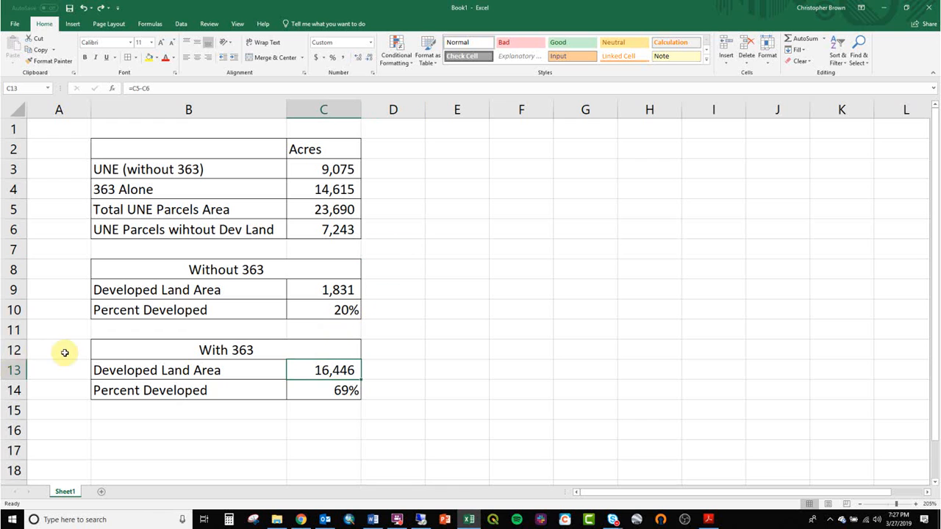
{"action": "left_click_drag", "start_coordinate": [14, 350], "coordinate": [17, 385]}
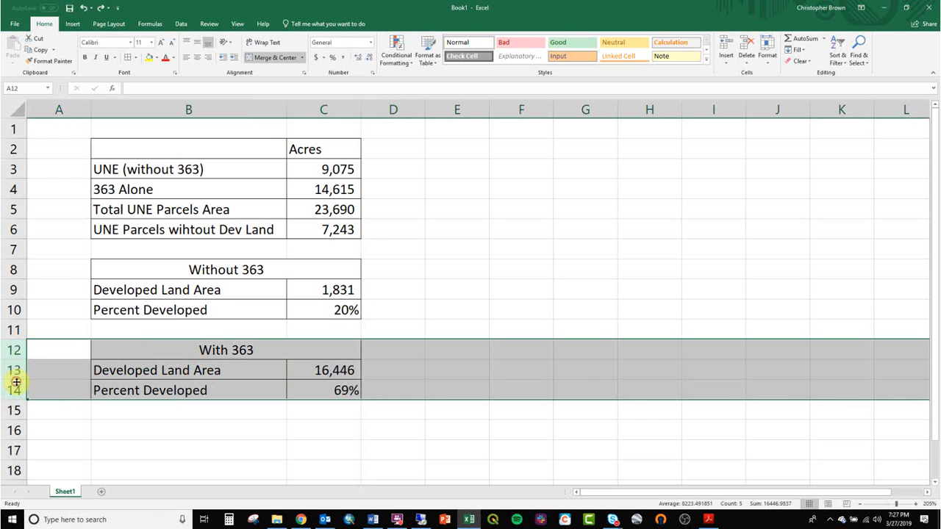
{"action": "left_click", "coordinate": [64, 366]}
{"action": "left_click_drag", "start_coordinate": [152, 274], "coordinate": [225, 308]}
{"action": "left_click", "coordinate": [398, 519]}
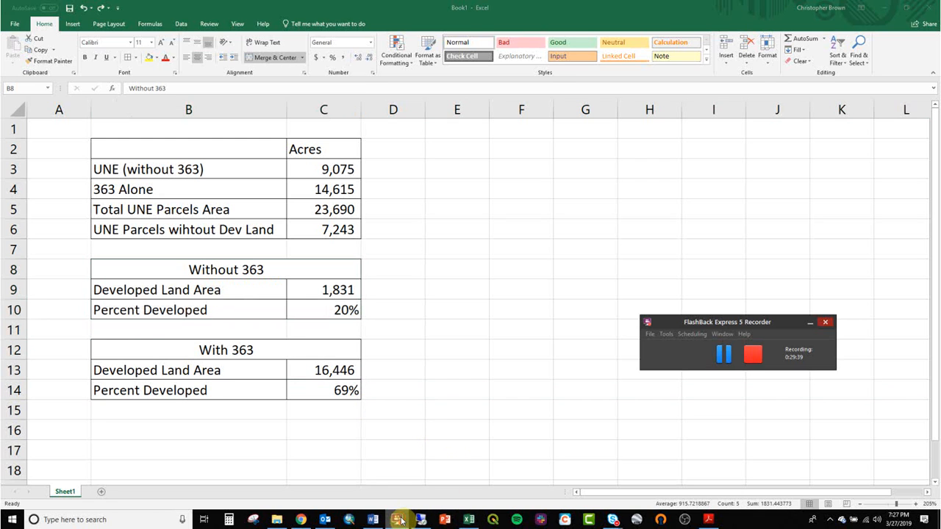